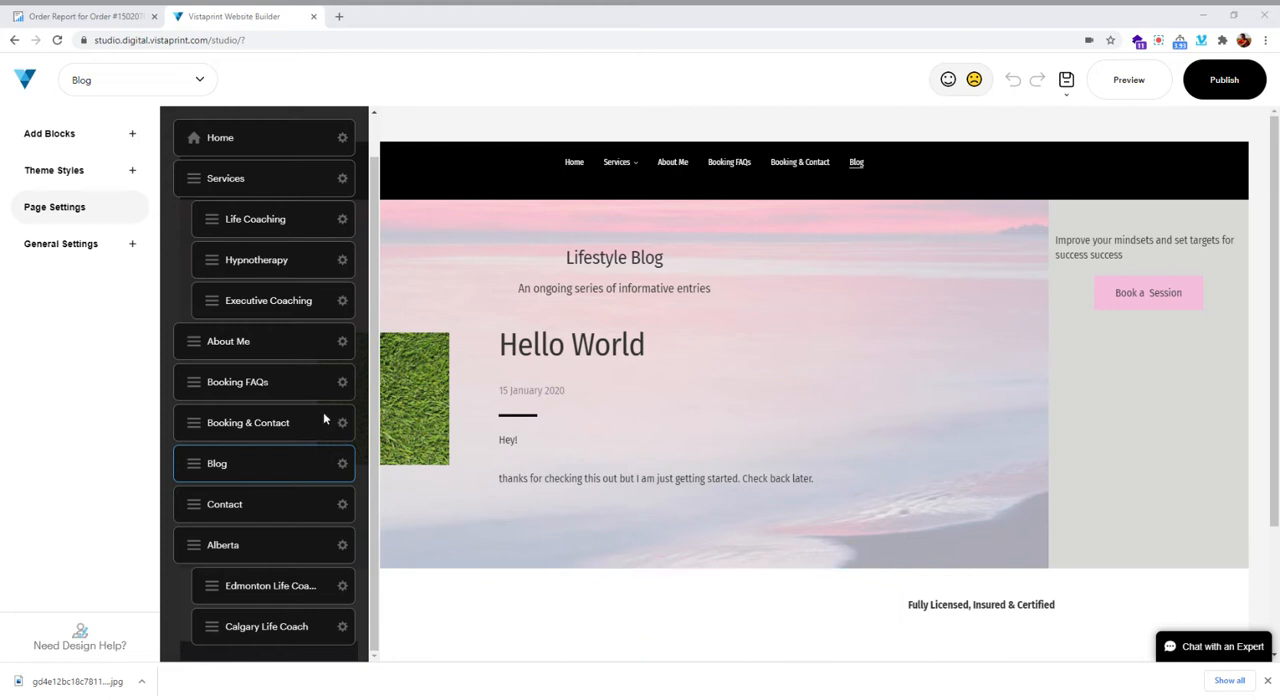
{"action": "scroll", "coordinate": [260, 525], "scroll_direction": "up", "scroll_amount": 1}
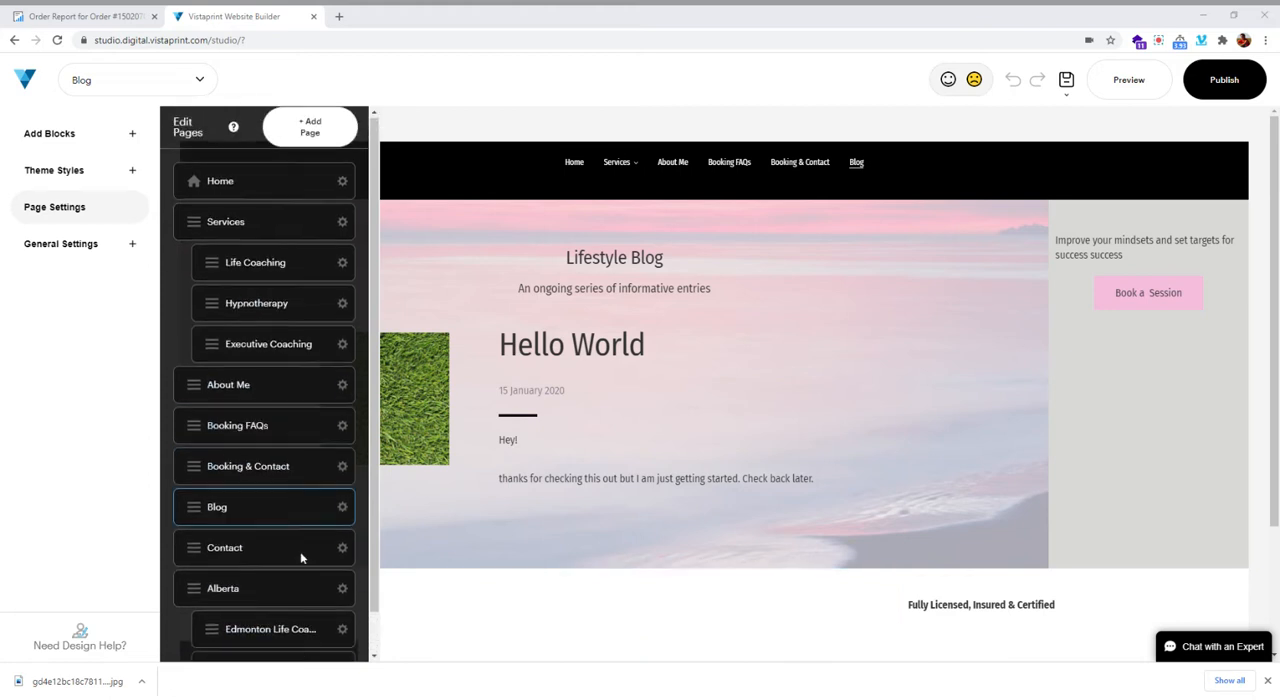
{"action": "left_click", "coordinate": [310, 127]}
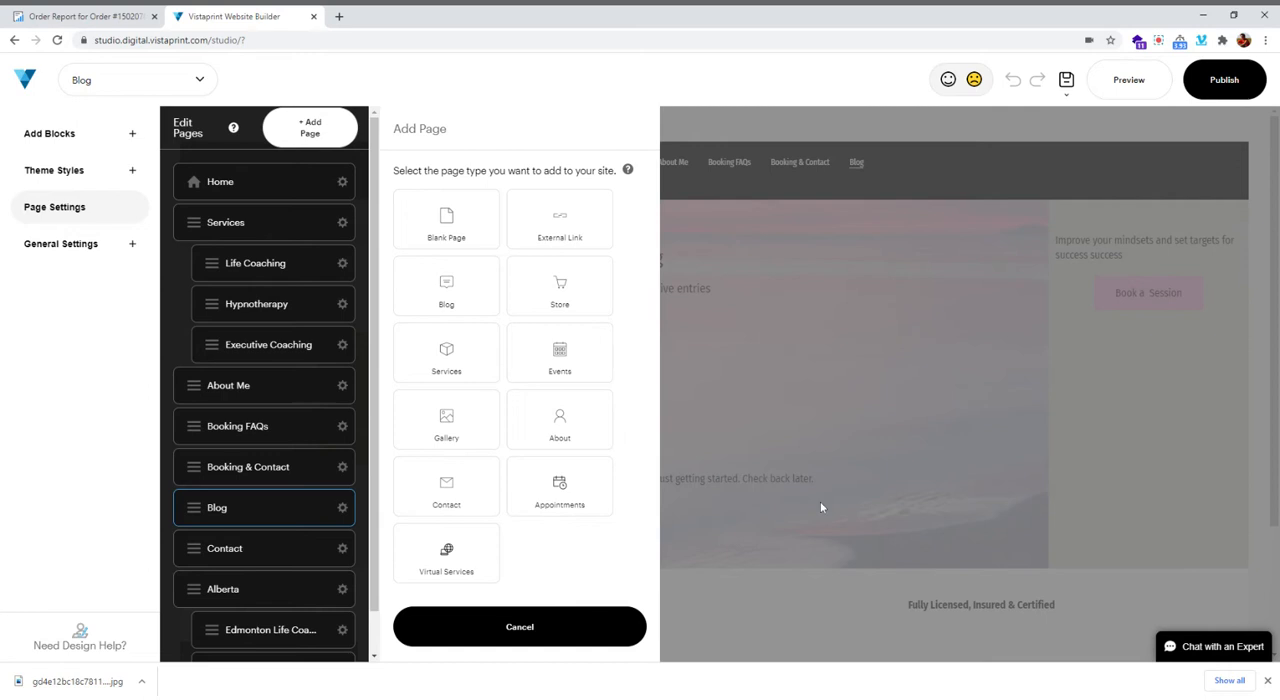
{"action": "left_click", "coordinate": [1001, 294]}
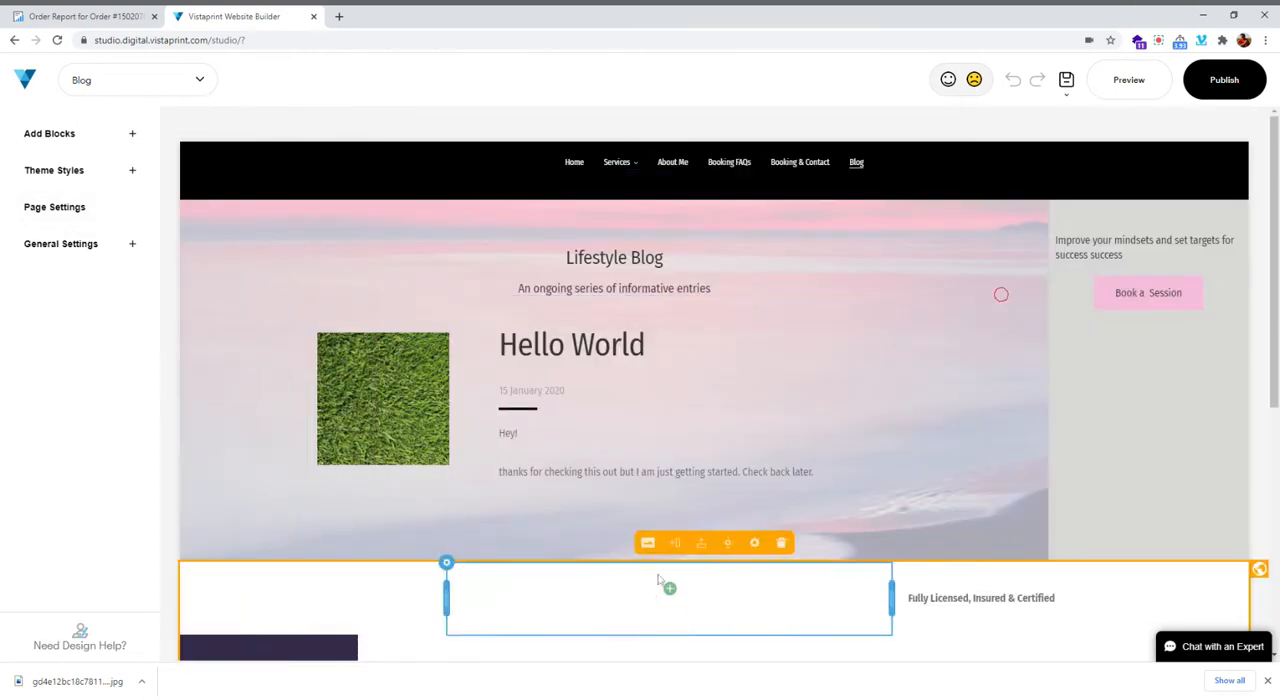
Try to set up a new blank page named with the article title copied from the order report
{"action": "left_click", "coordinate": [54, 207]}
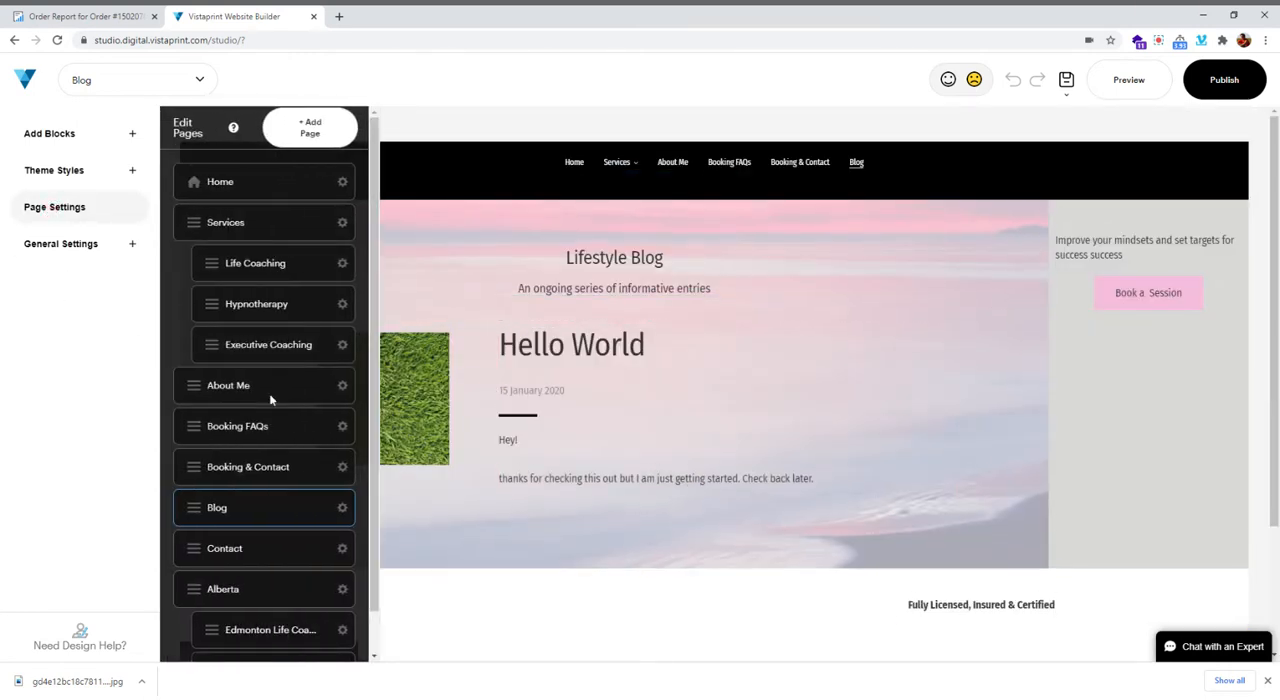
{"action": "left_click", "coordinate": [311, 133]}
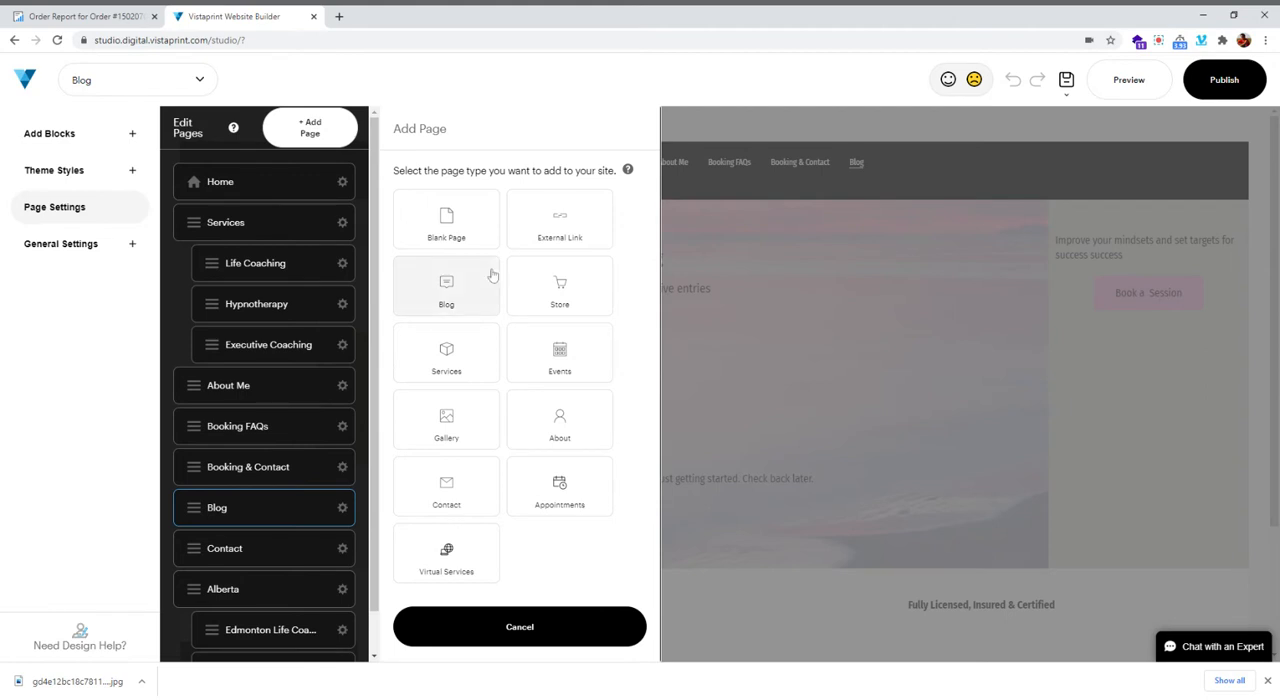
{"action": "left_click", "coordinate": [455, 216]}
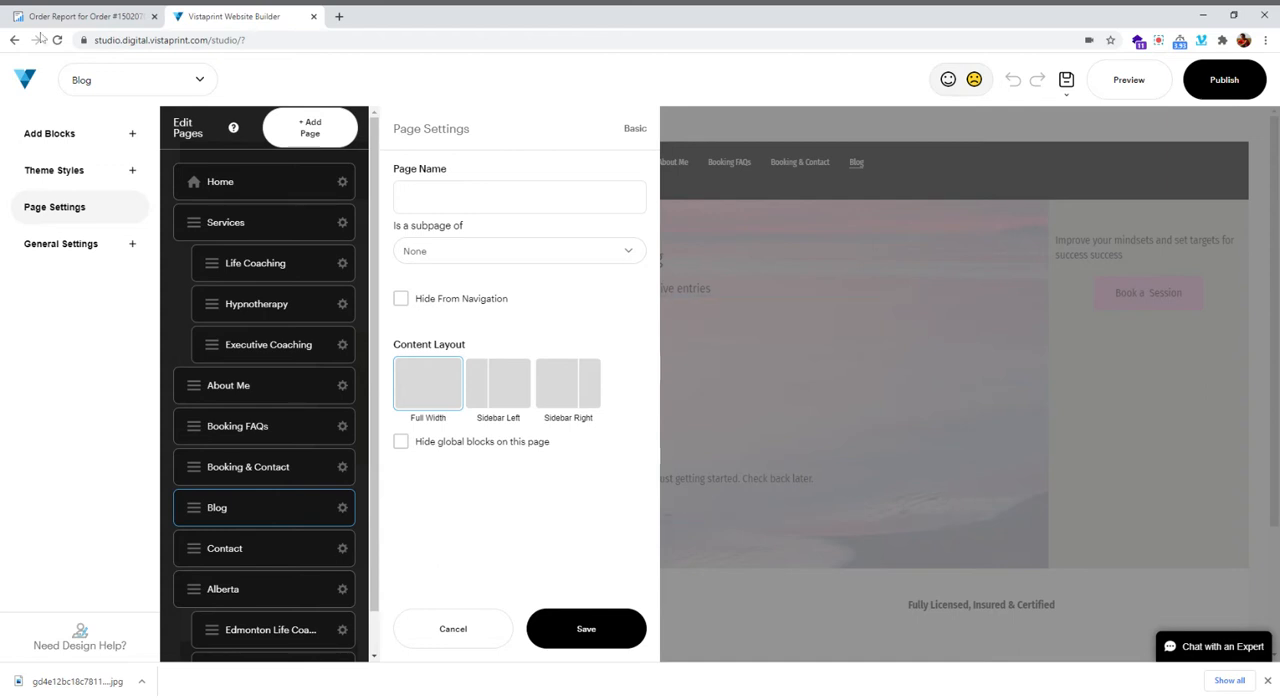
{"action": "left_click", "coordinate": [92, 17]}
{"action": "scroll", "coordinate": [443, 334], "scroll_direction": "up", "scroll_amount": 10}
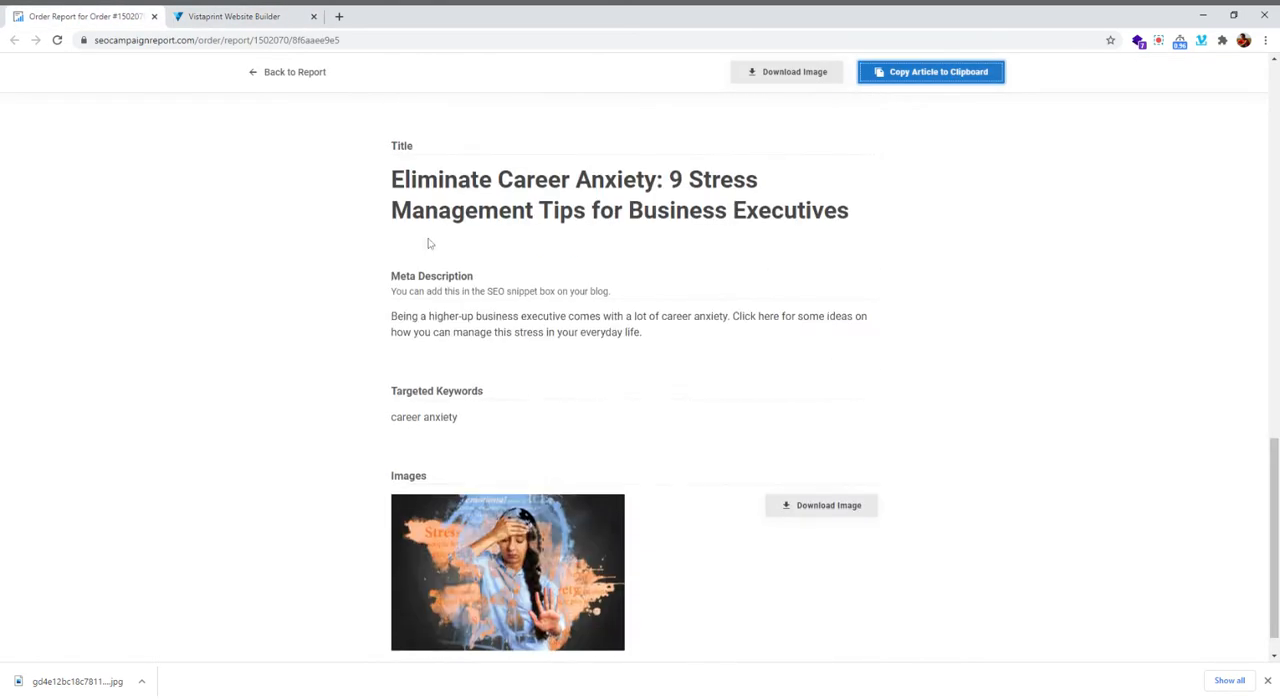
{"action": "left_click_drag", "start_coordinate": [389, 180], "coordinate": [880, 223]}
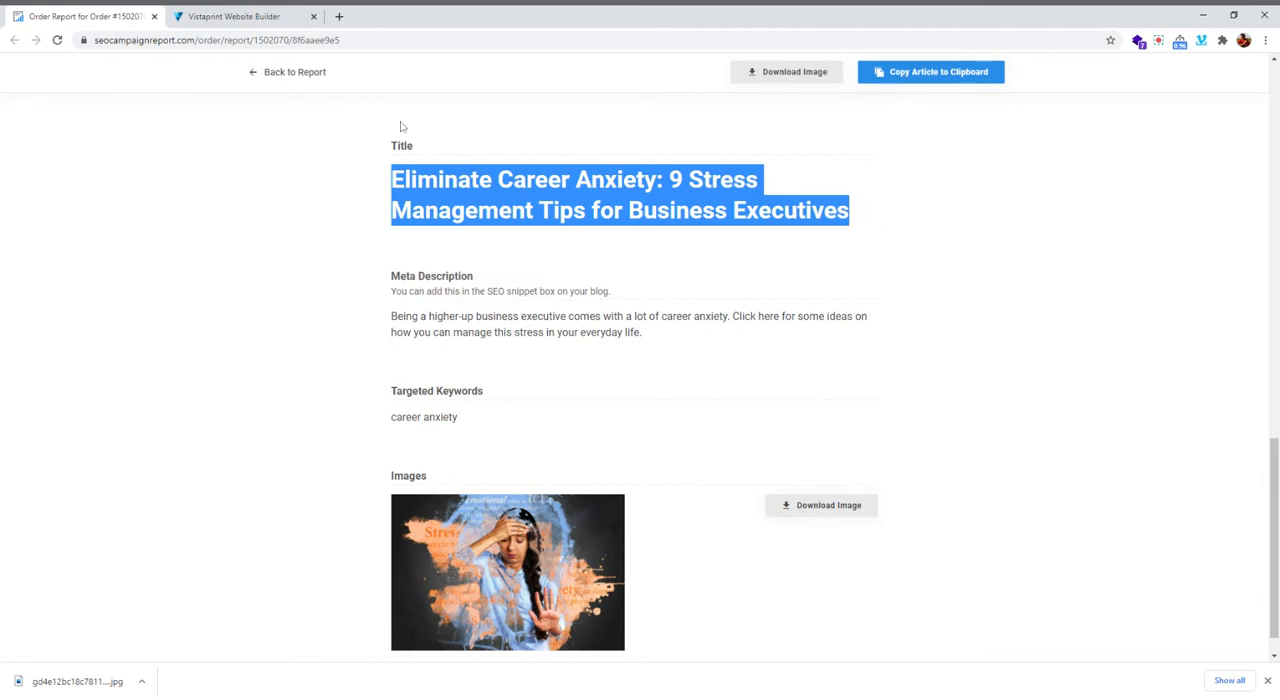
{"action": "left_click", "coordinate": [250, 17]}
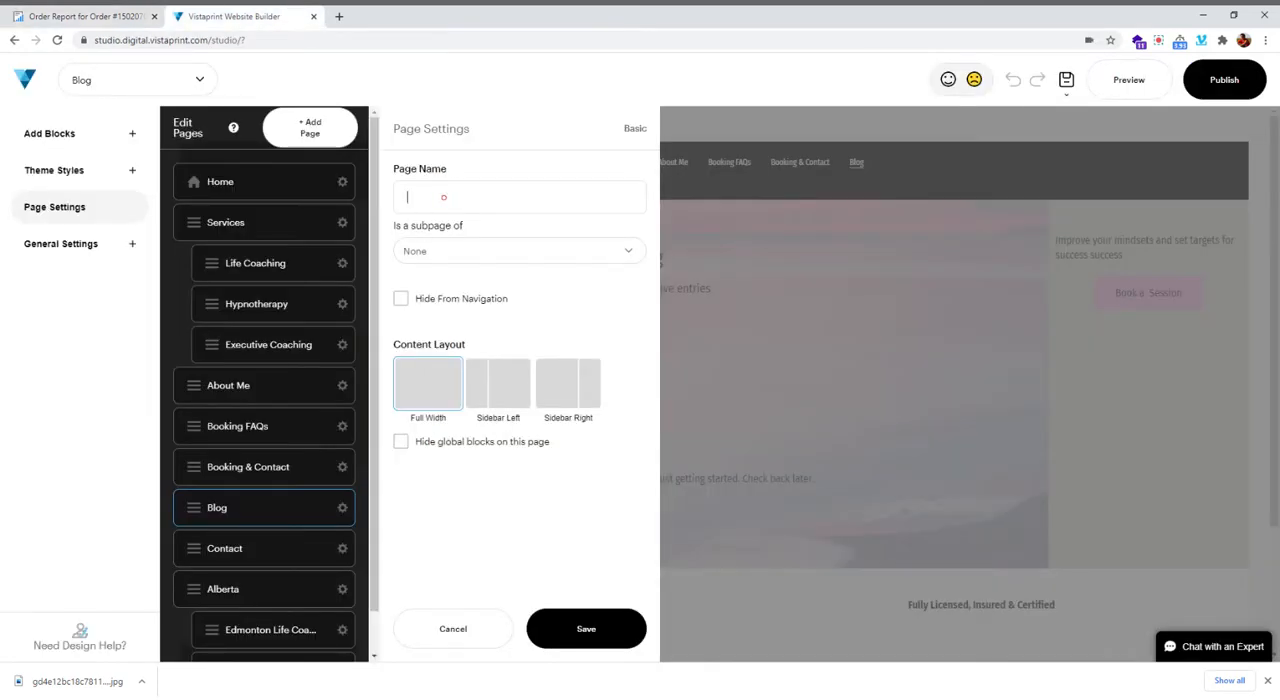
{"action": "type", "text": "Stress Management Tips for Business Executives"}
Set the new page to be hidden from navigation and make it a subpage of Blog
{"action": "left_click", "coordinate": [401, 299]}
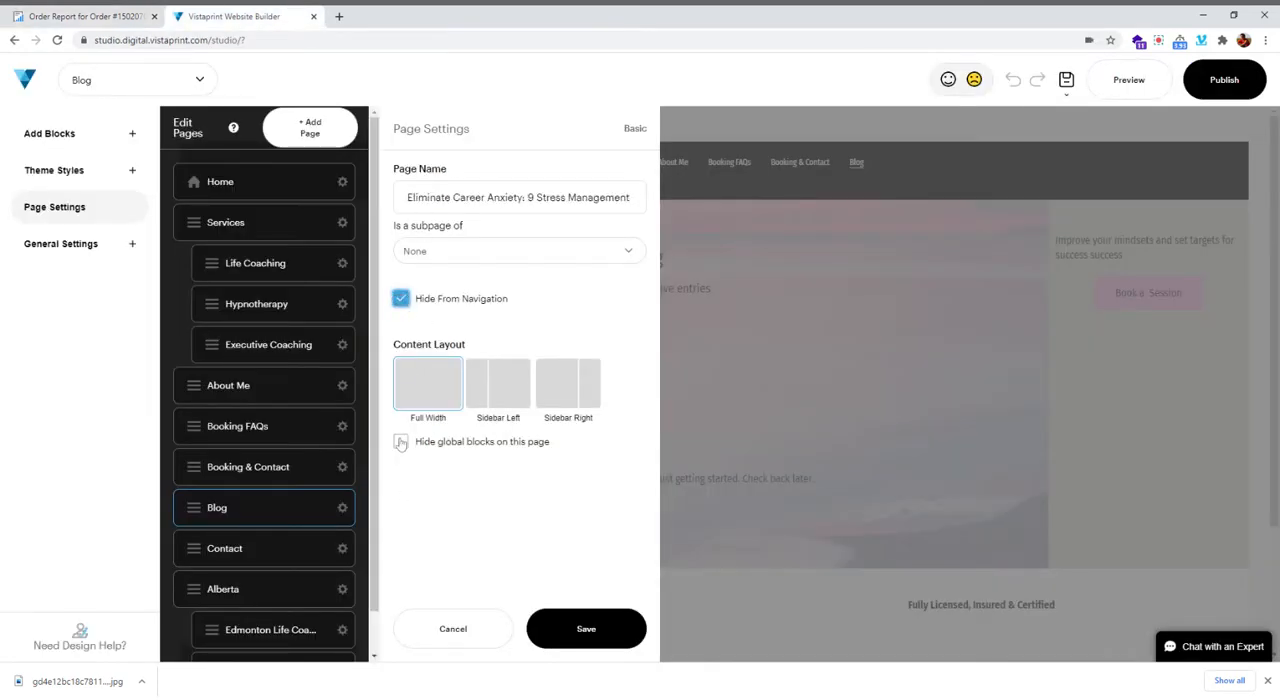
{"action": "left_click", "coordinate": [440, 247]}
{"action": "left_click", "coordinate": [450, 337]}
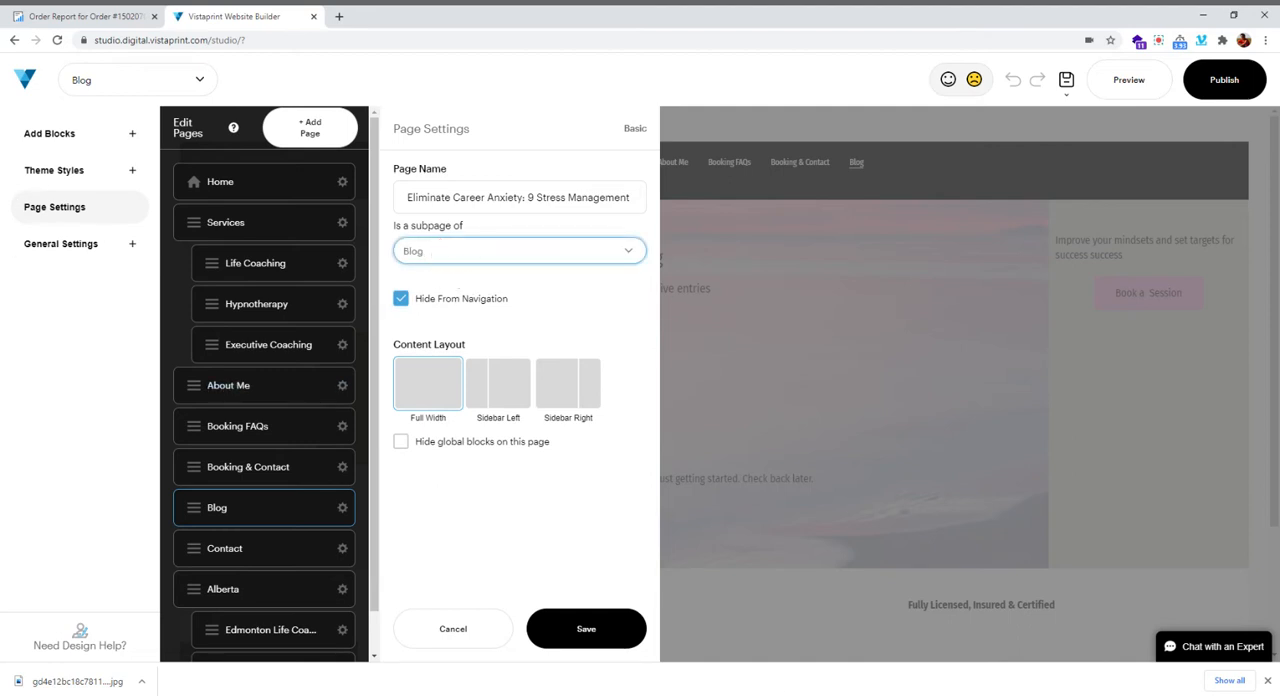
{"action": "left_click", "coordinate": [436, 251]}
{"action": "left_click", "coordinate": [458, 540]}
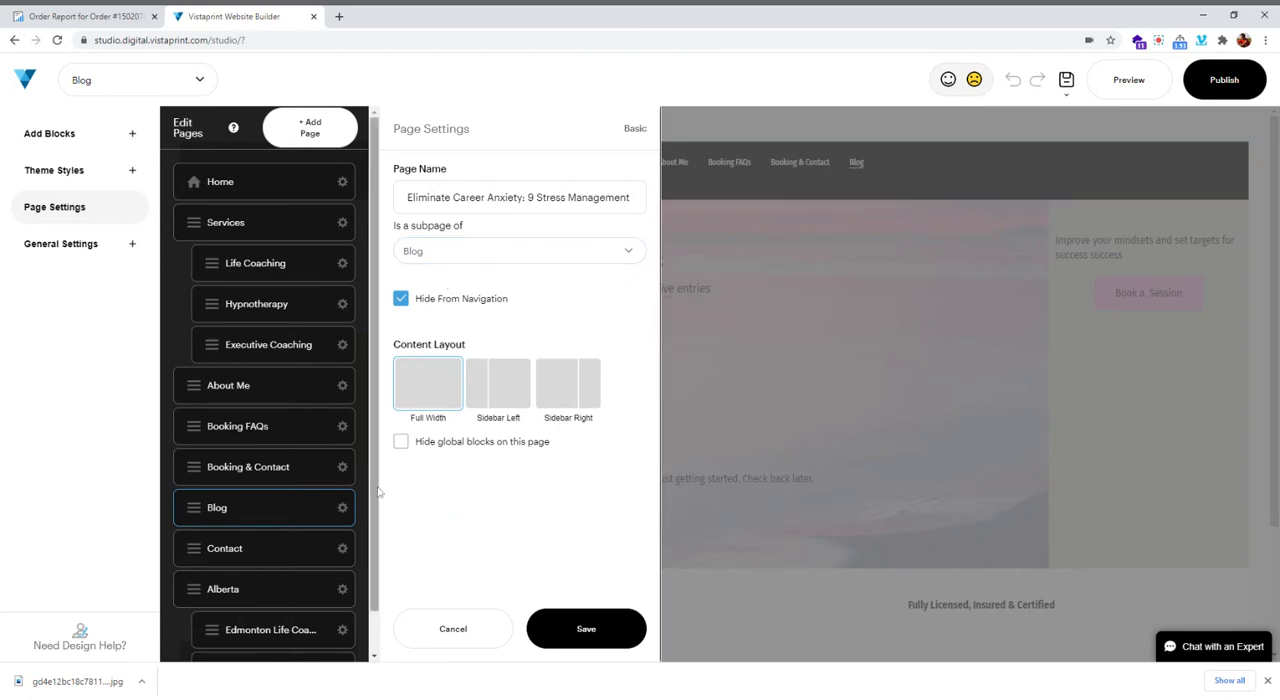
{"action": "left_click", "coordinate": [566, 632]}
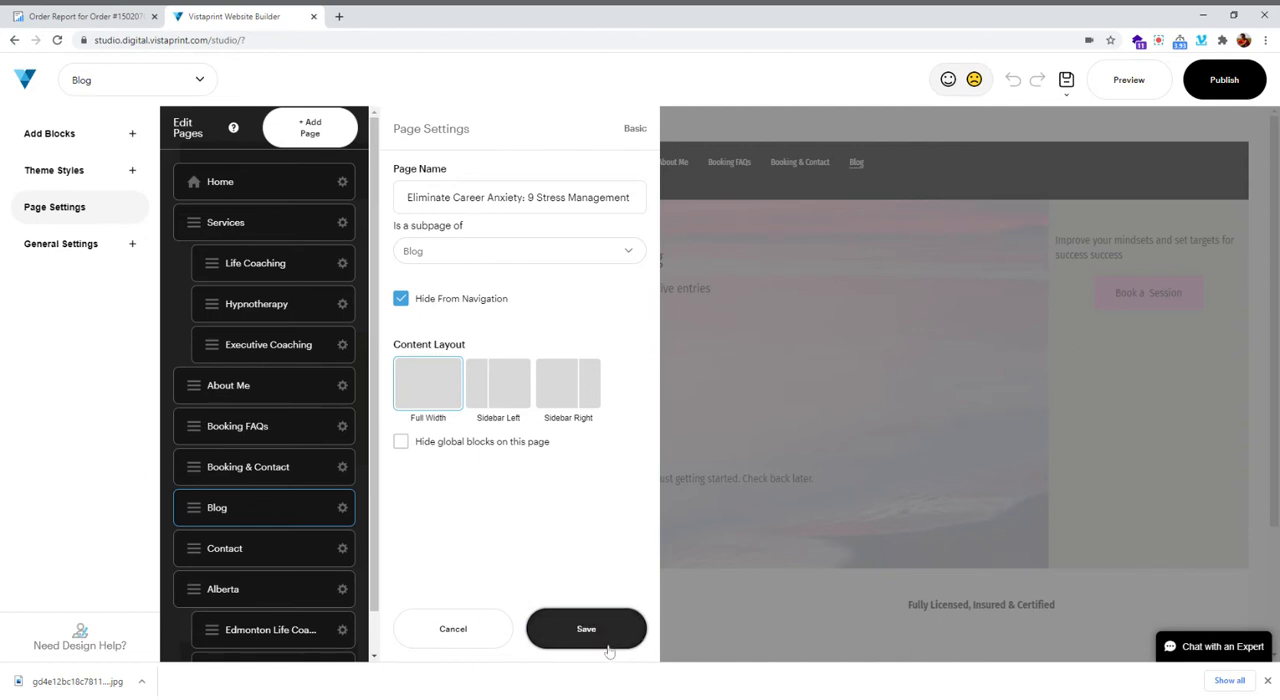
Change the new page's name to Career Anxiety and cancel its page settings
{"action": "double_click", "coordinate": [505, 197]}
{"action": "triple_click", "coordinate": [505, 197]}
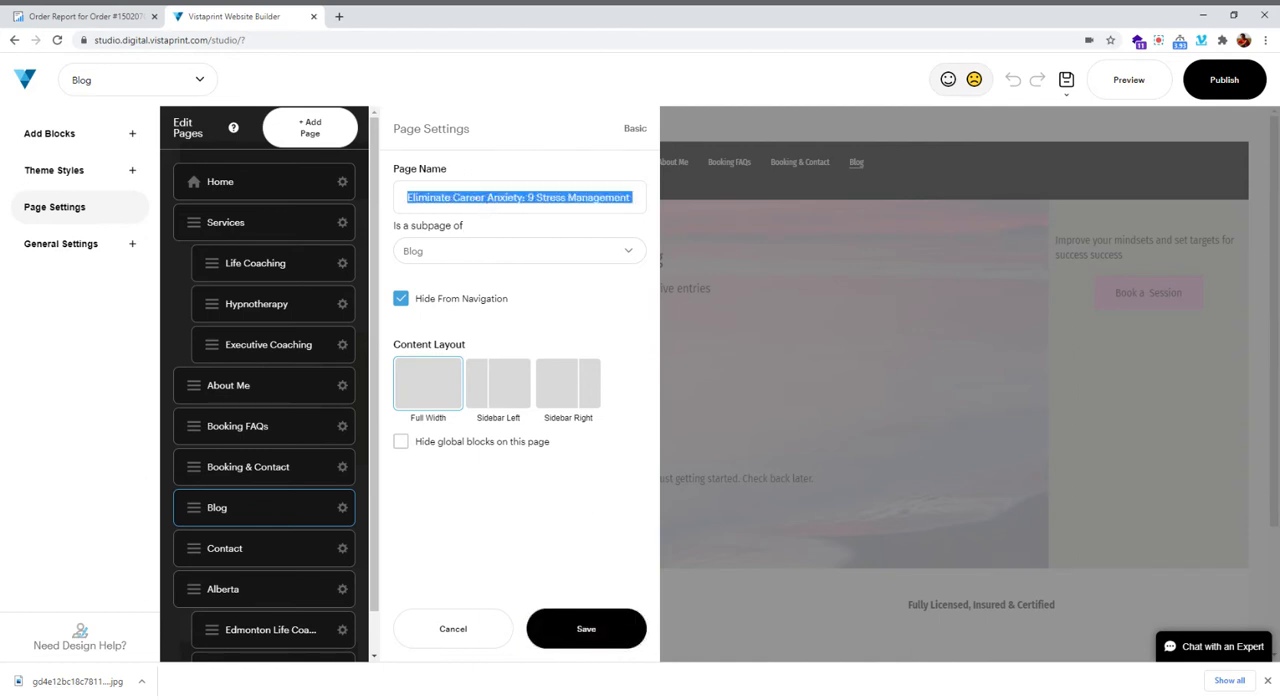
{"action": "type", "text": "Career Anxiety"}
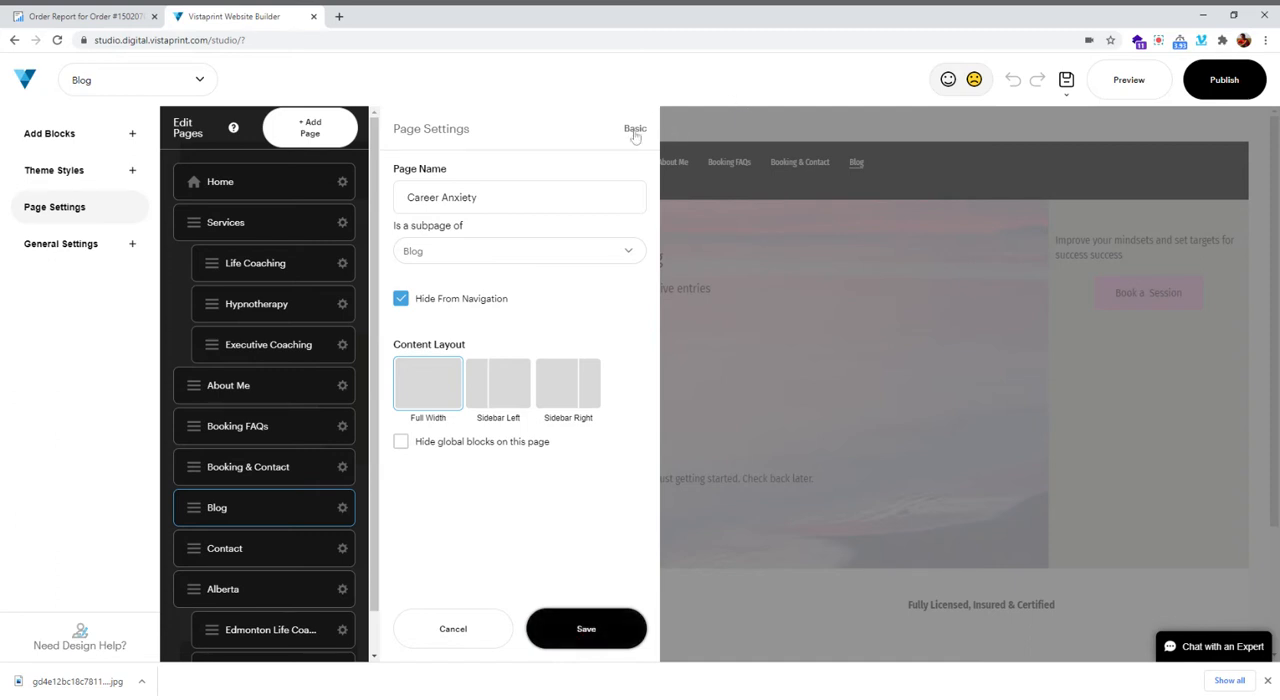
{"action": "left_click", "coordinate": [447, 625]}
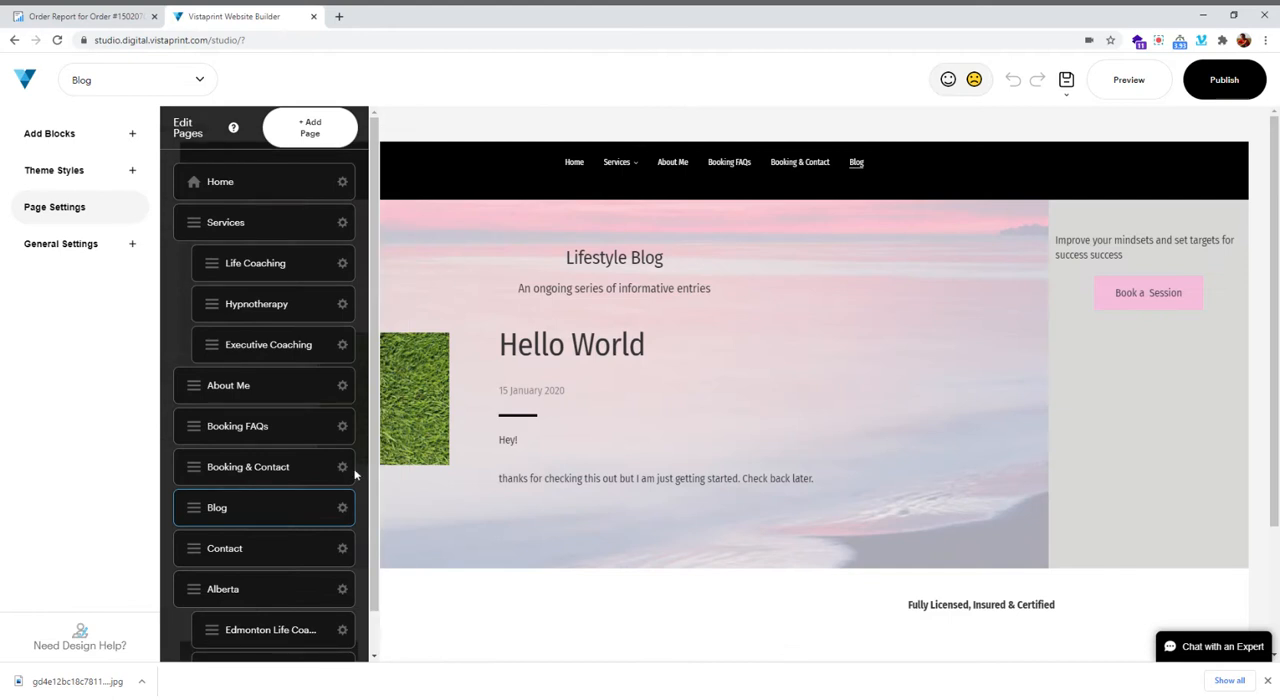
Add a blank page named Career Anxiety as a subpage of Blog, hidden from navigation, and save it
{"action": "left_click", "coordinate": [308, 135]}
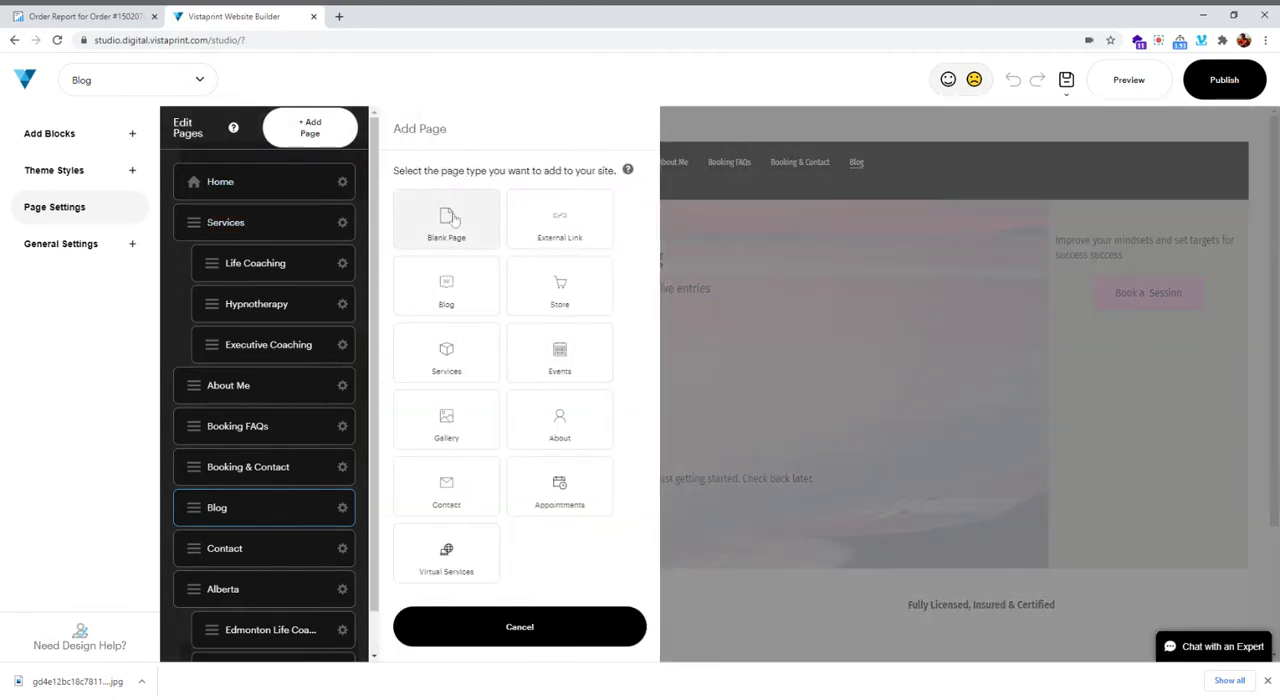
{"action": "left_click", "coordinate": [447, 219]}
{"action": "type", "text": "Career Anxiety"}
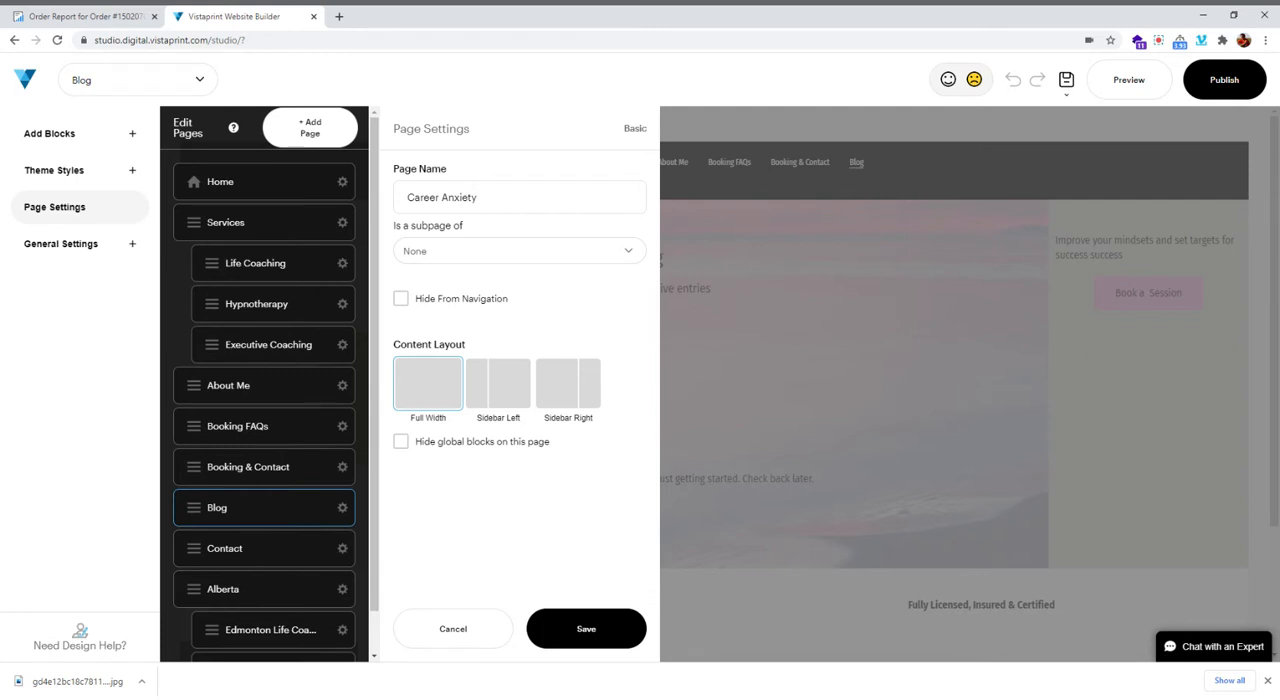
{"action": "left_click", "coordinate": [454, 251]}
{"action": "left_click", "coordinate": [451, 272]}
{"action": "left_click", "coordinate": [401, 299]}
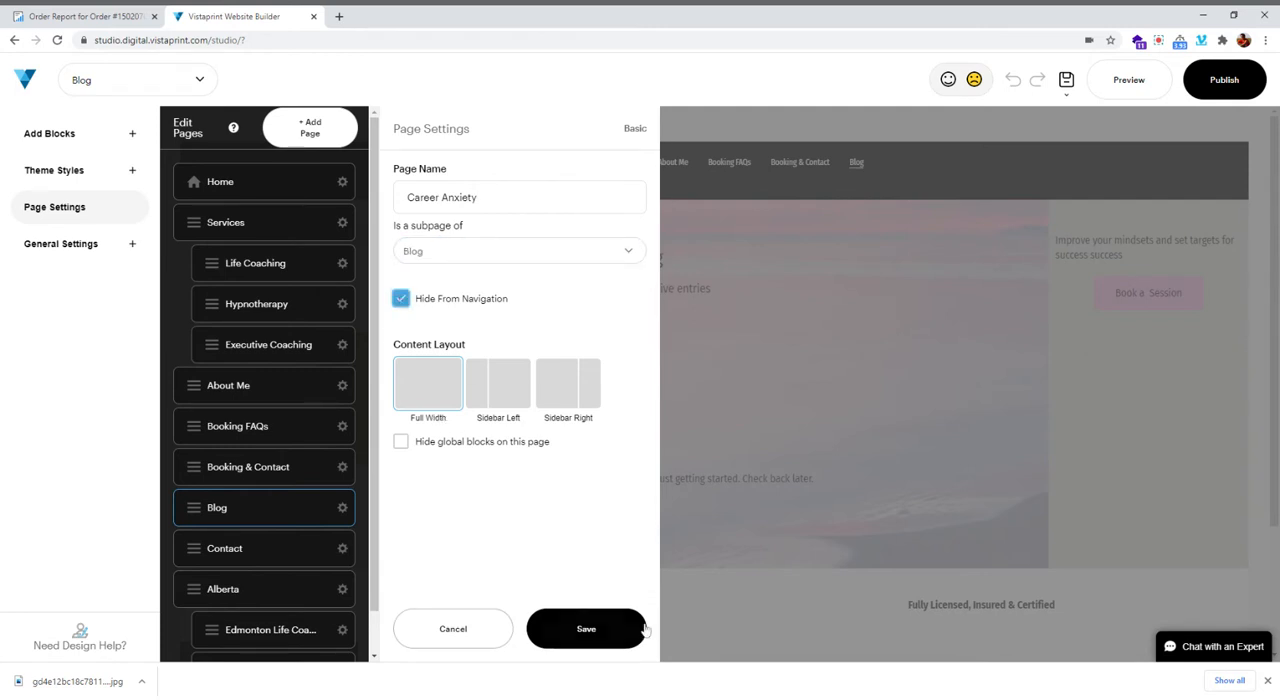
{"action": "left_click", "coordinate": [587, 628]}
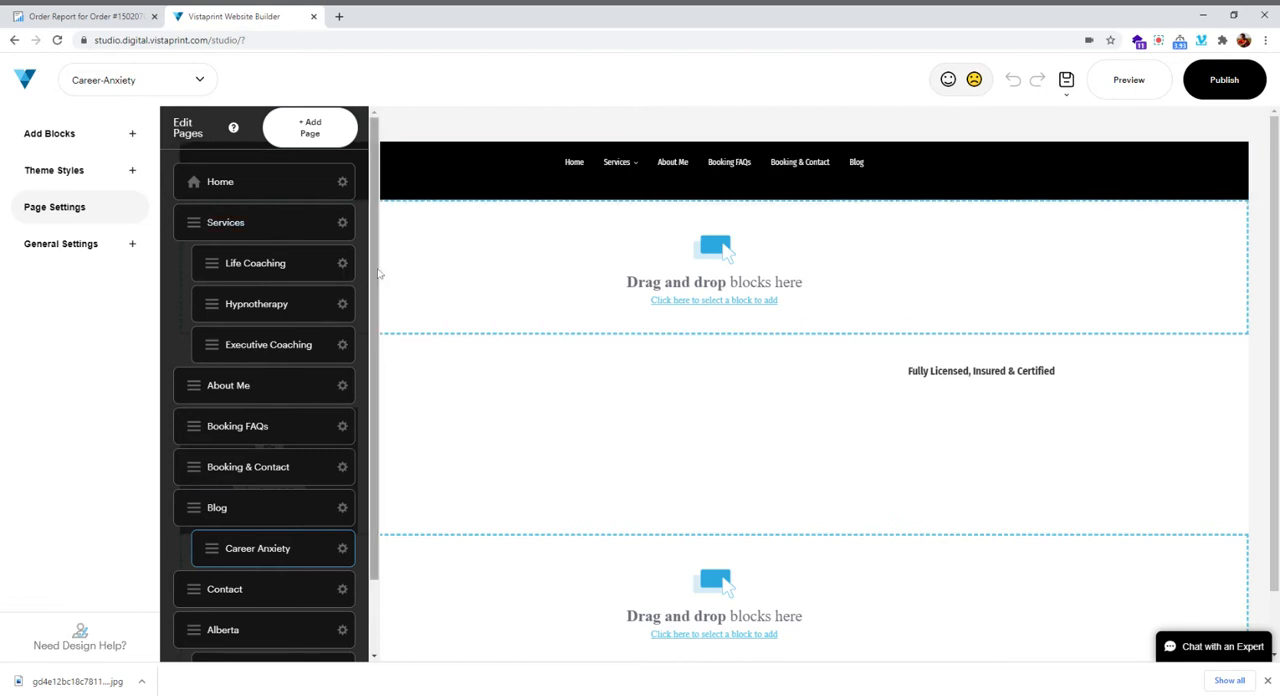
Add a hero block with a background photo, tagline and description to the Career Anxiety page's empty area below the navigation header
{"action": "left_click", "coordinate": [68, 173]}
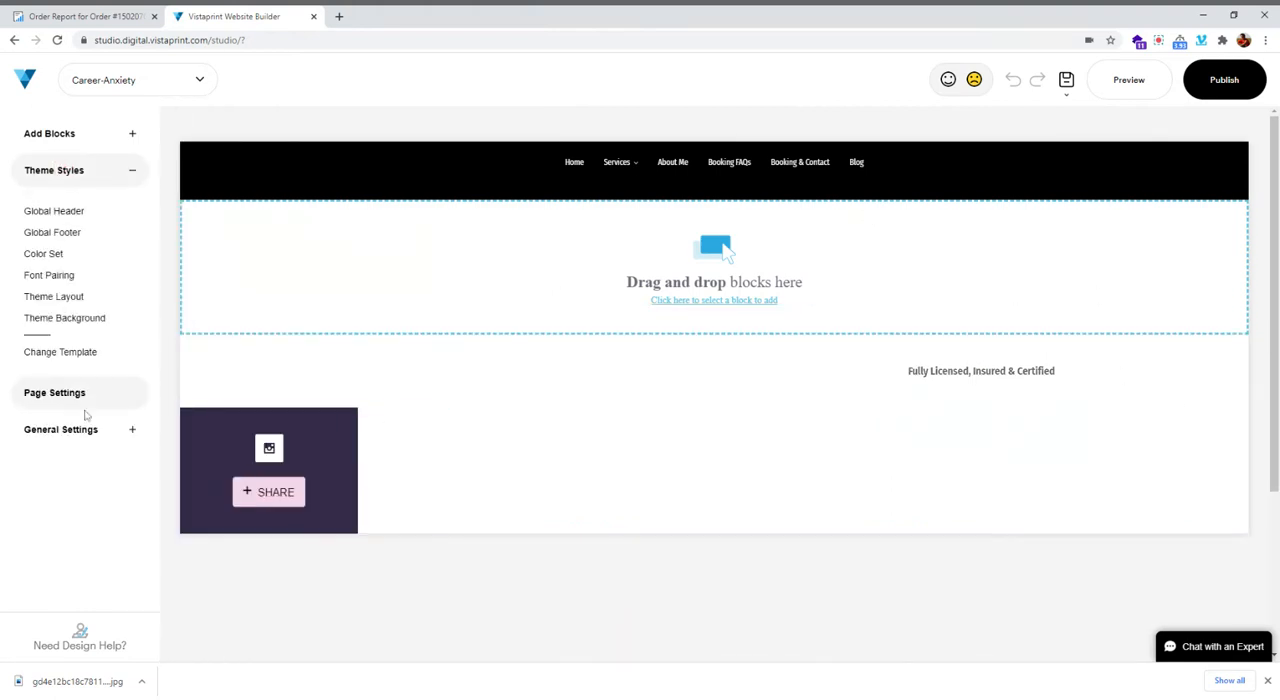
{"action": "left_click", "coordinate": [77, 140]}
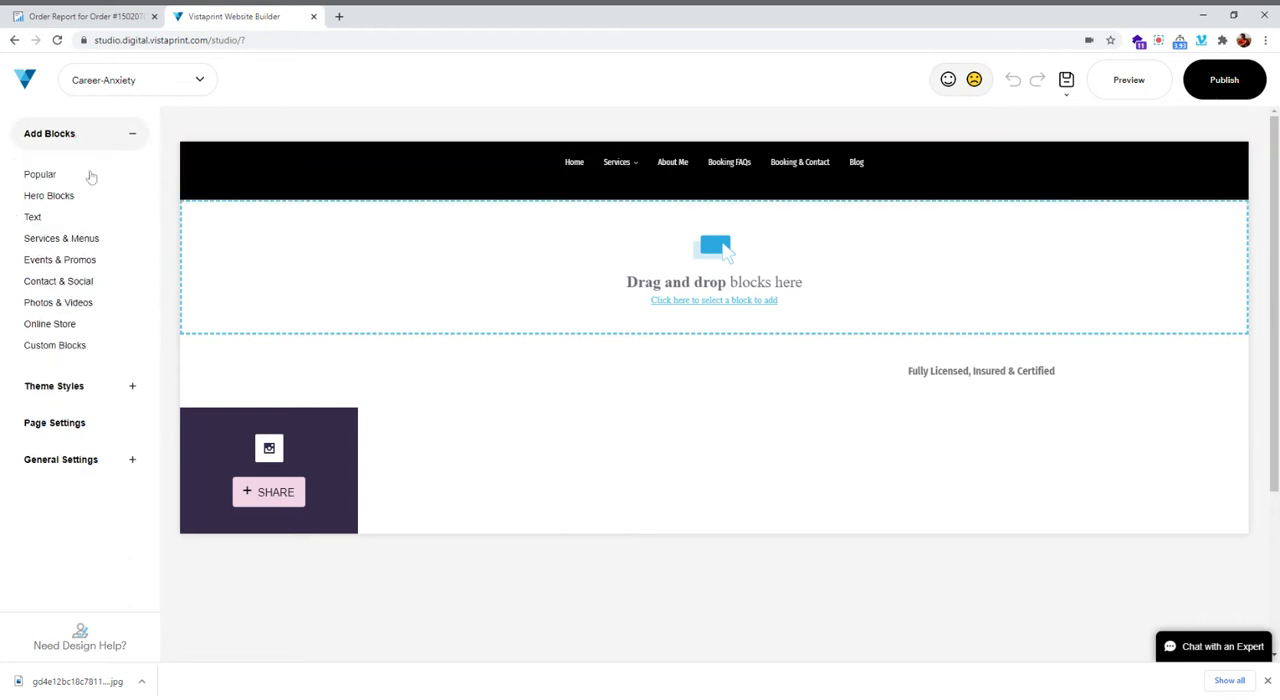
{"action": "left_click", "coordinate": [49, 196]}
{"action": "left_click_drag", "start_coordinate": [290, 225], "coordinate": [620, 247]}
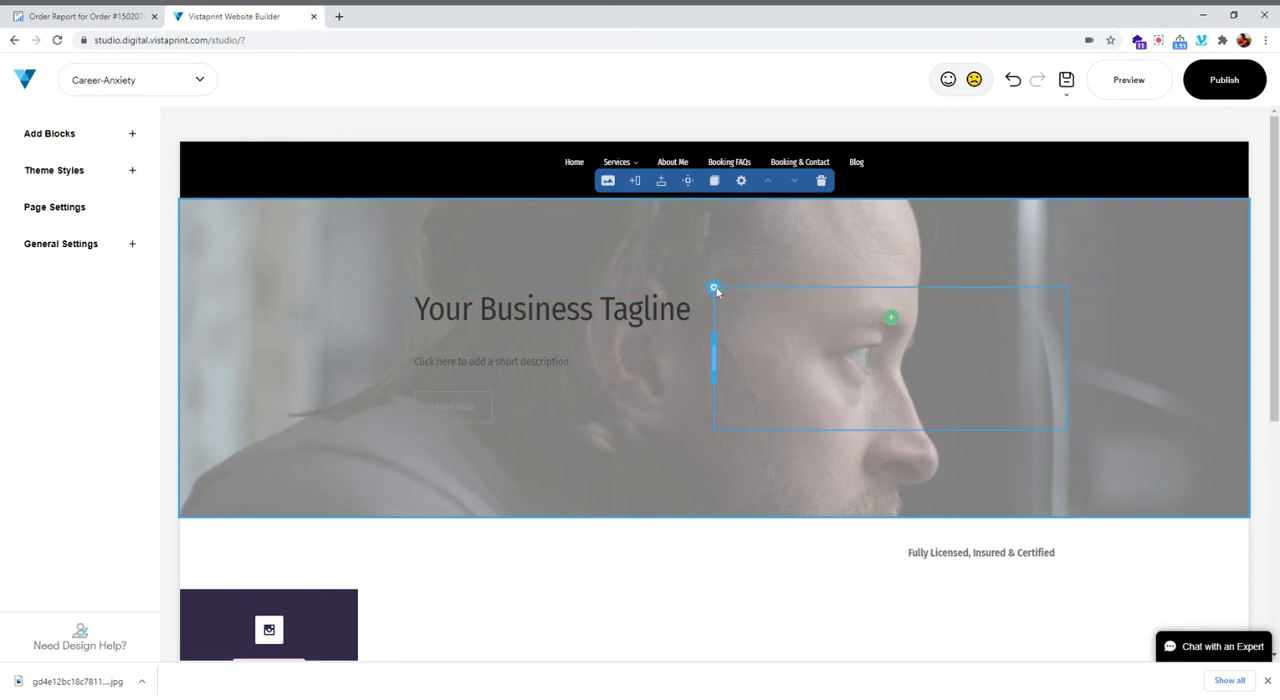
Remove the empty second column and the button from the hero block
{"action": "left_click", "coordinate": [763, 397]}
{"action": "left_click", "coordinate": [919, 261]}
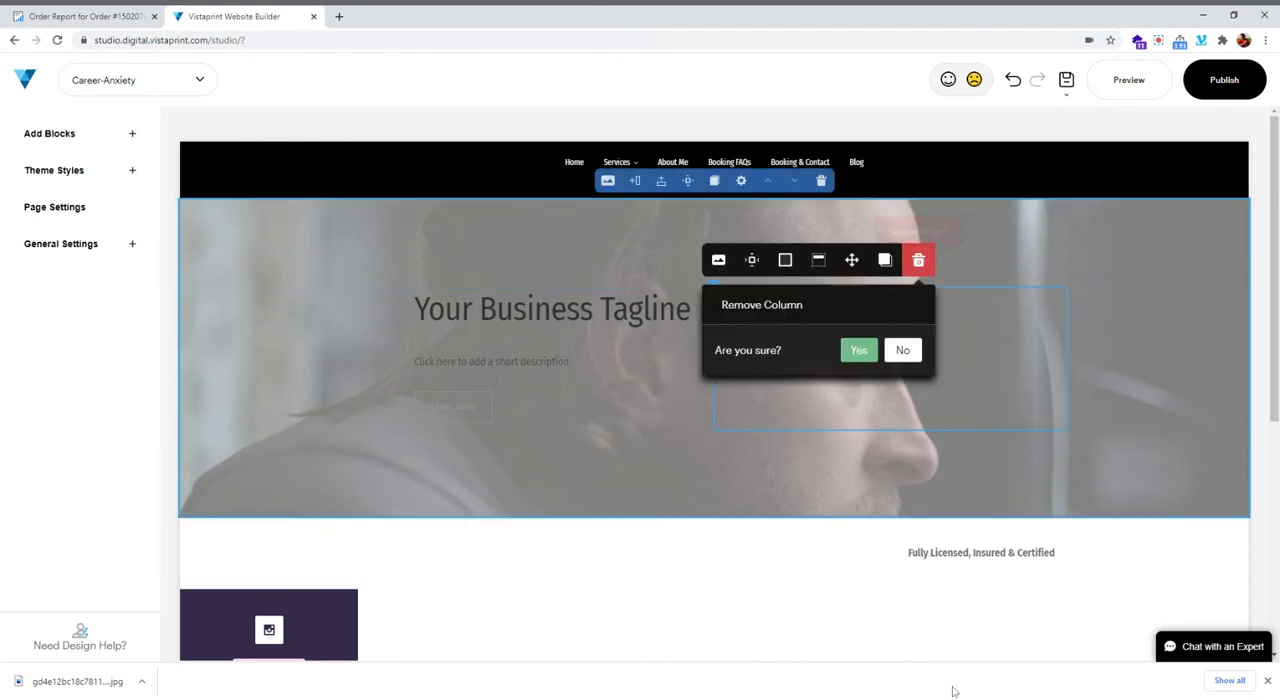
{"action": "left_click", "coordinate": [855, 350]}
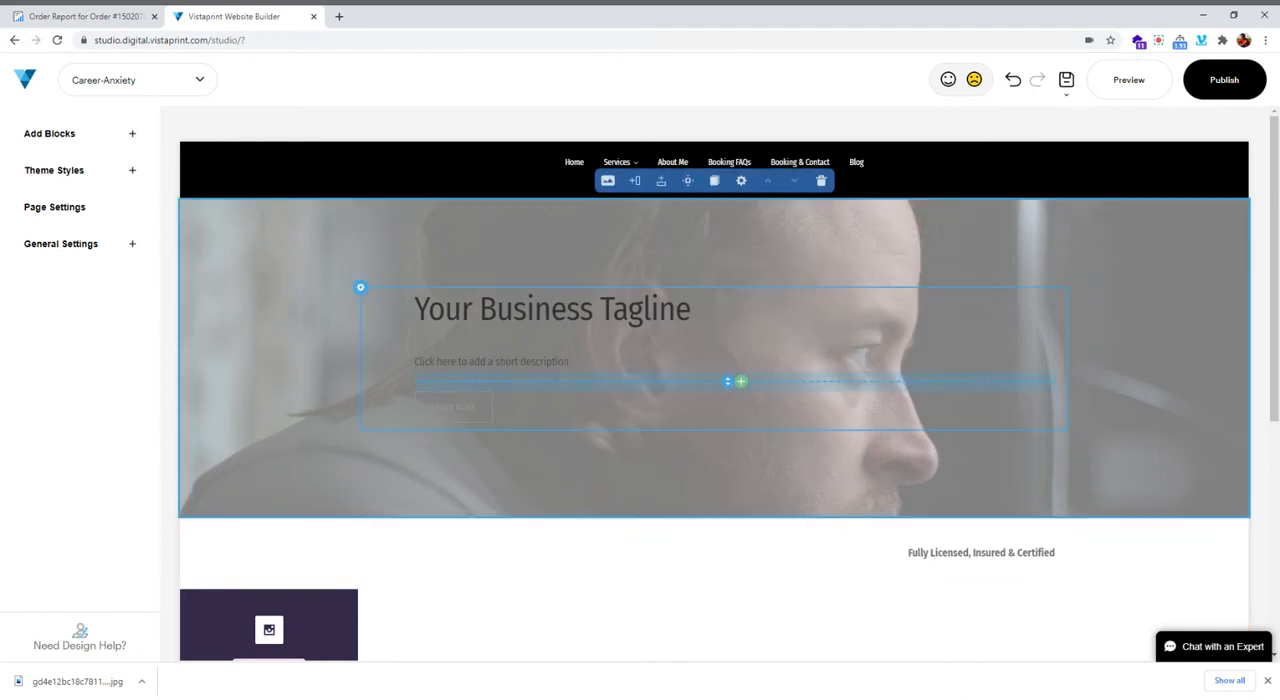
{"action": "left_click", "coordinate": [462, 405]}
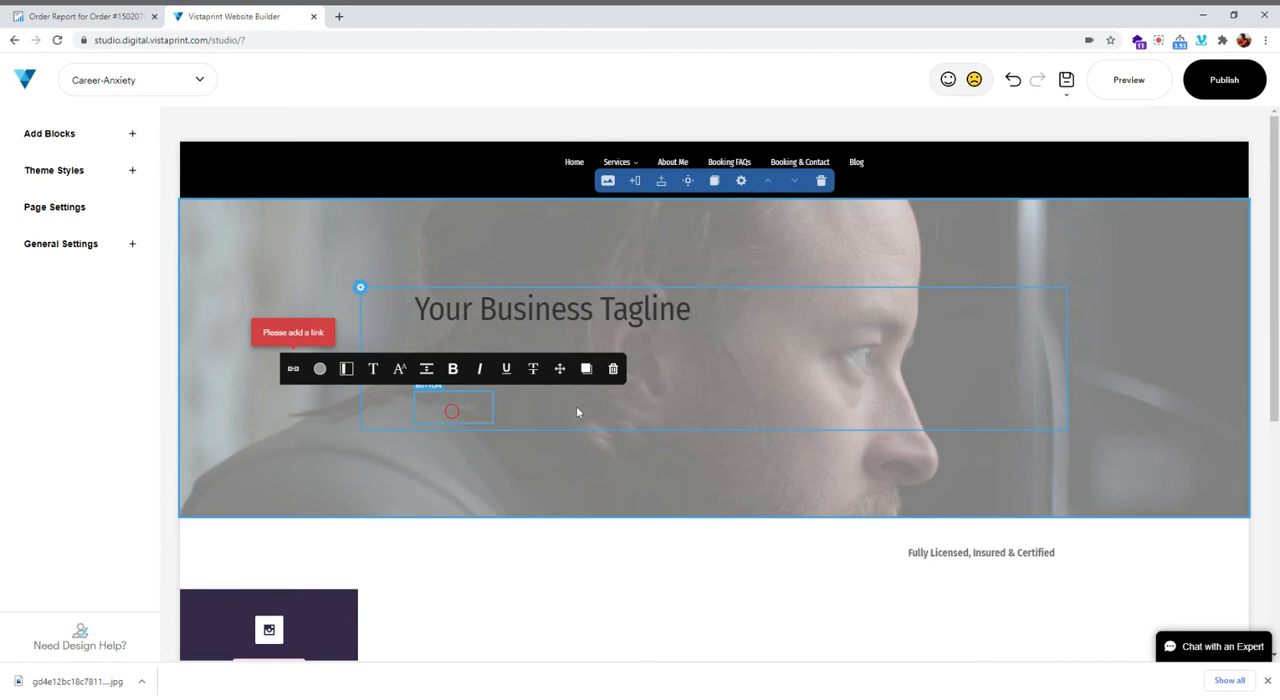
{"action": "left_click", "coordinate": [613, 370]}
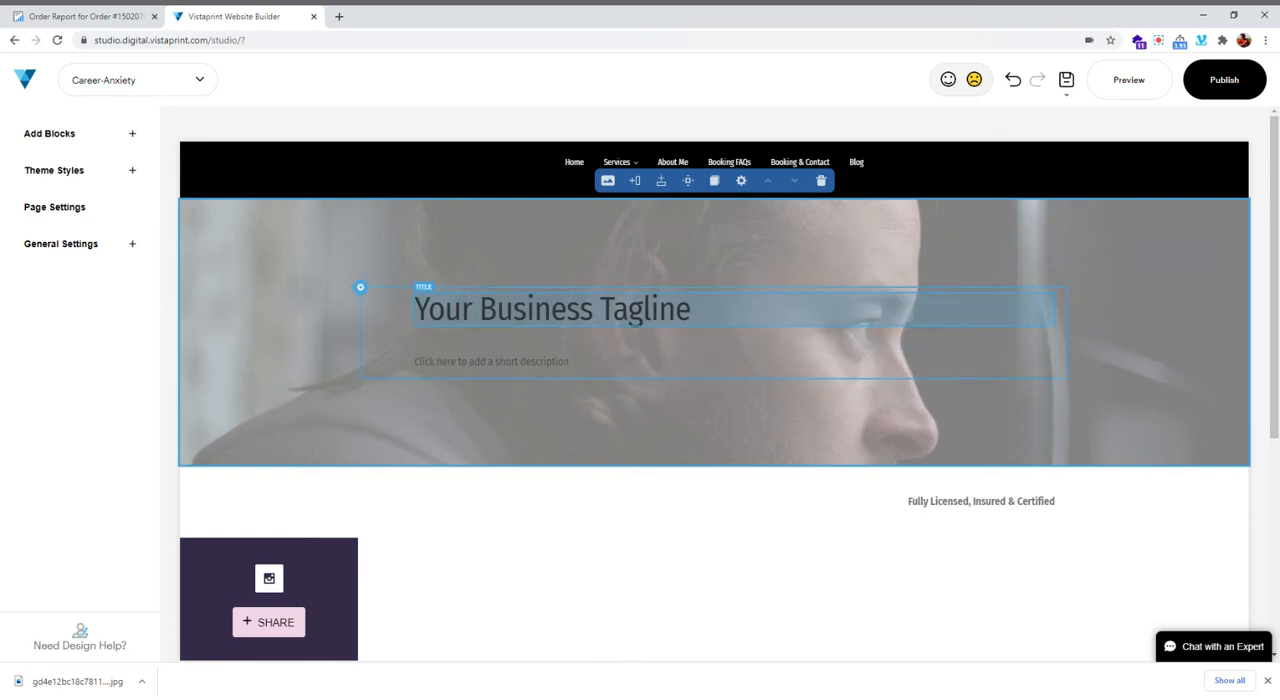
Switch to the order report, copy the full article to the clipboard and dismiss the upload instructions
{"action": "left_click", "coordinate": [85, 16]}
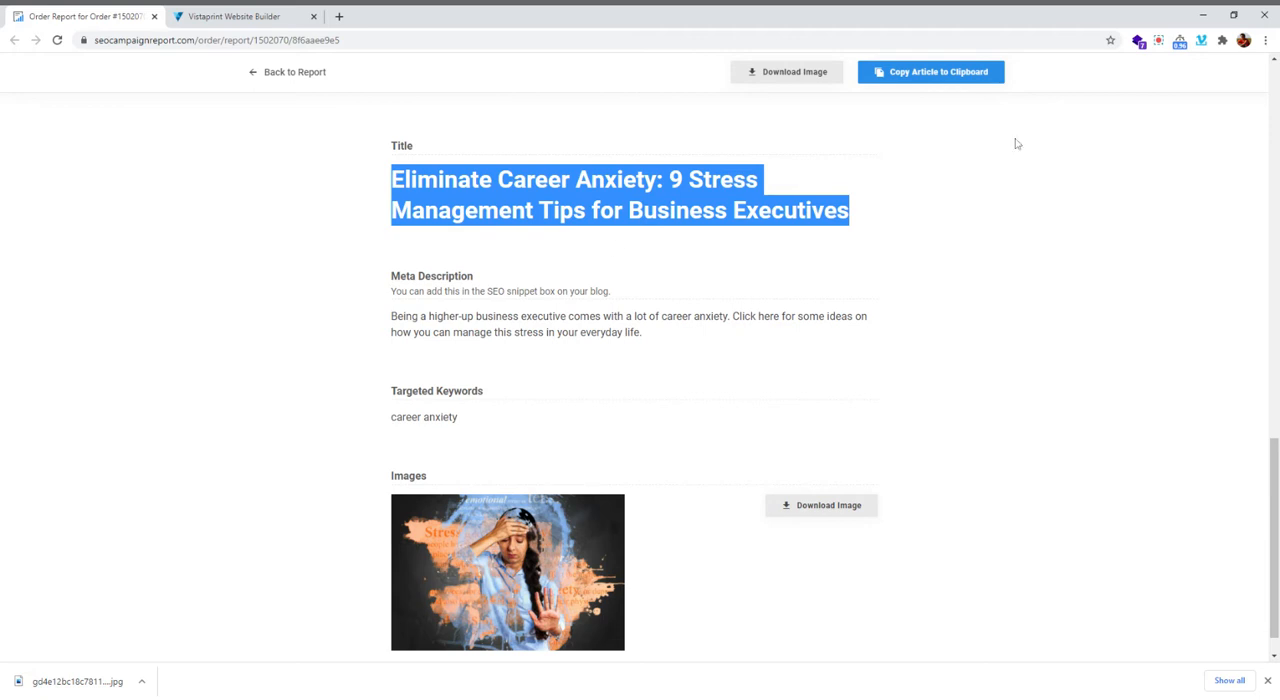
{"action": "left_click", "coordinate": [960, 76]}
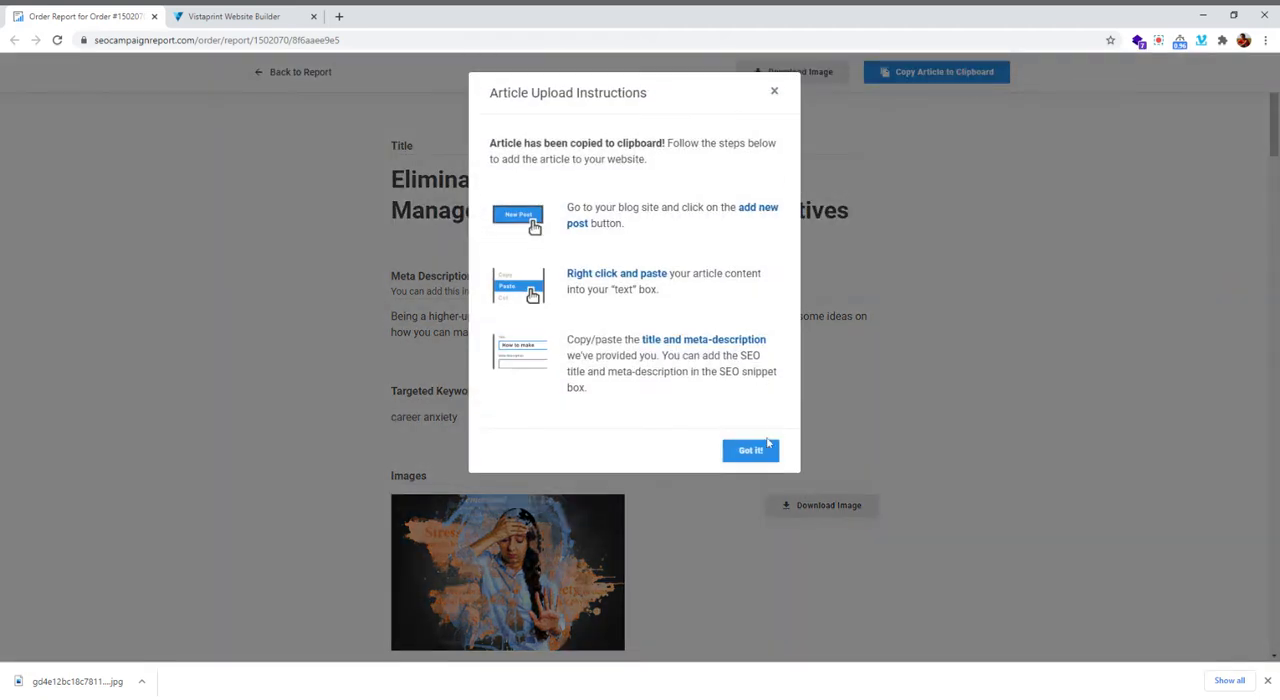
{"action": "left_click", "coordinate": [756, 456]}
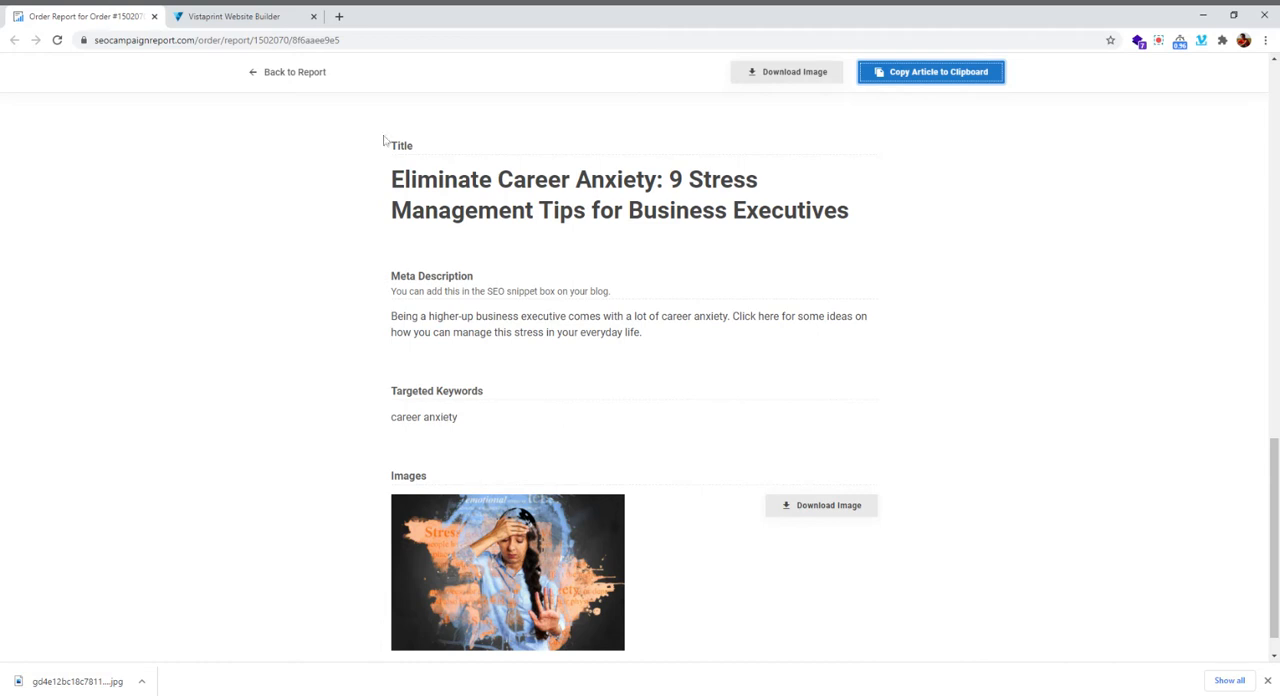
Replace the hero block's tagline with the article title "Eliminate Career Anxiety: 9 Stress Management Tips for Business Executives" from the order report
{"action": "left_click_drag", "start_coordinate": [390, 182], "coordinate": [860, 208]}
{"action": "key", "text": "ctrl+c"}
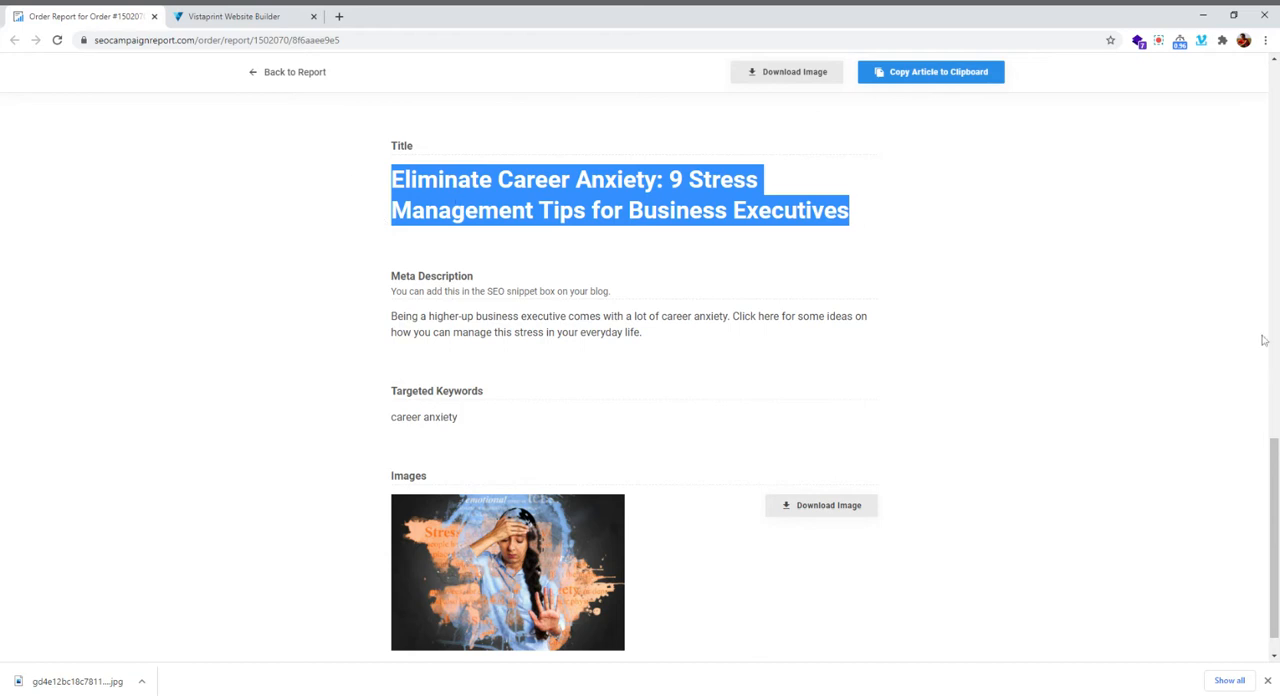
{"action": "left_click", "coordinate": [233, 16]}
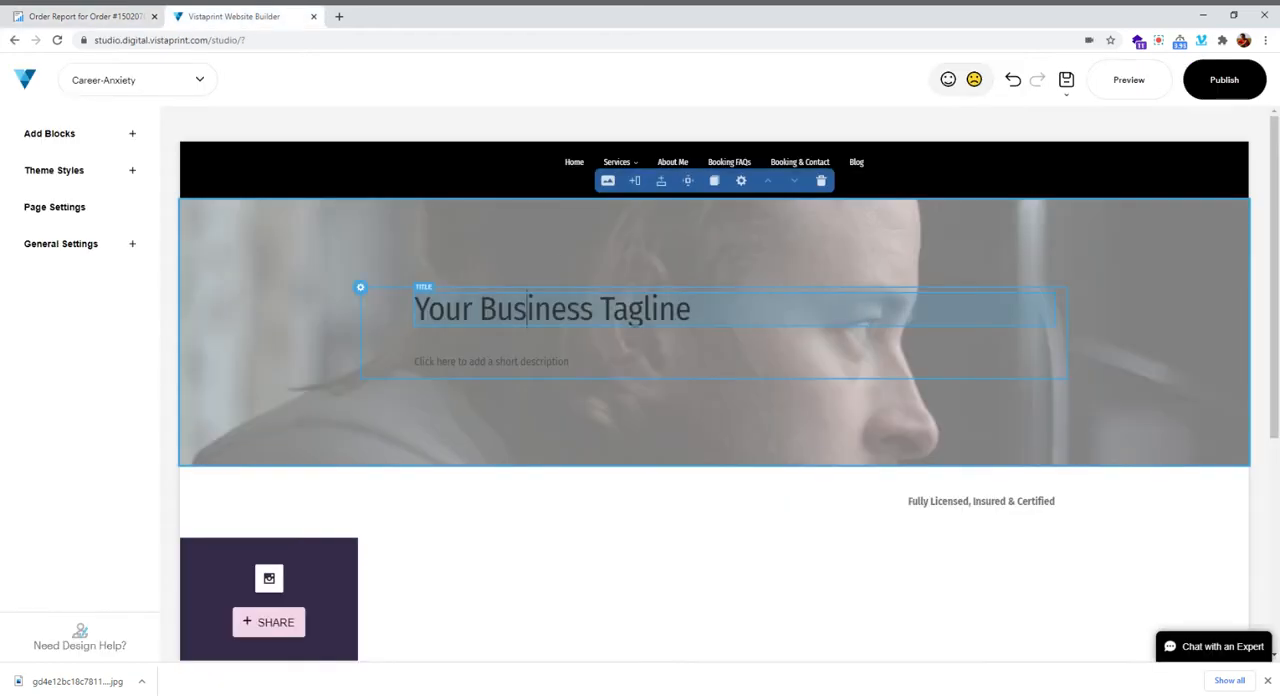
{"action": "left_click", "coordinate": [688, 337]}
{"action": "key", "text": "ctrl+v"}
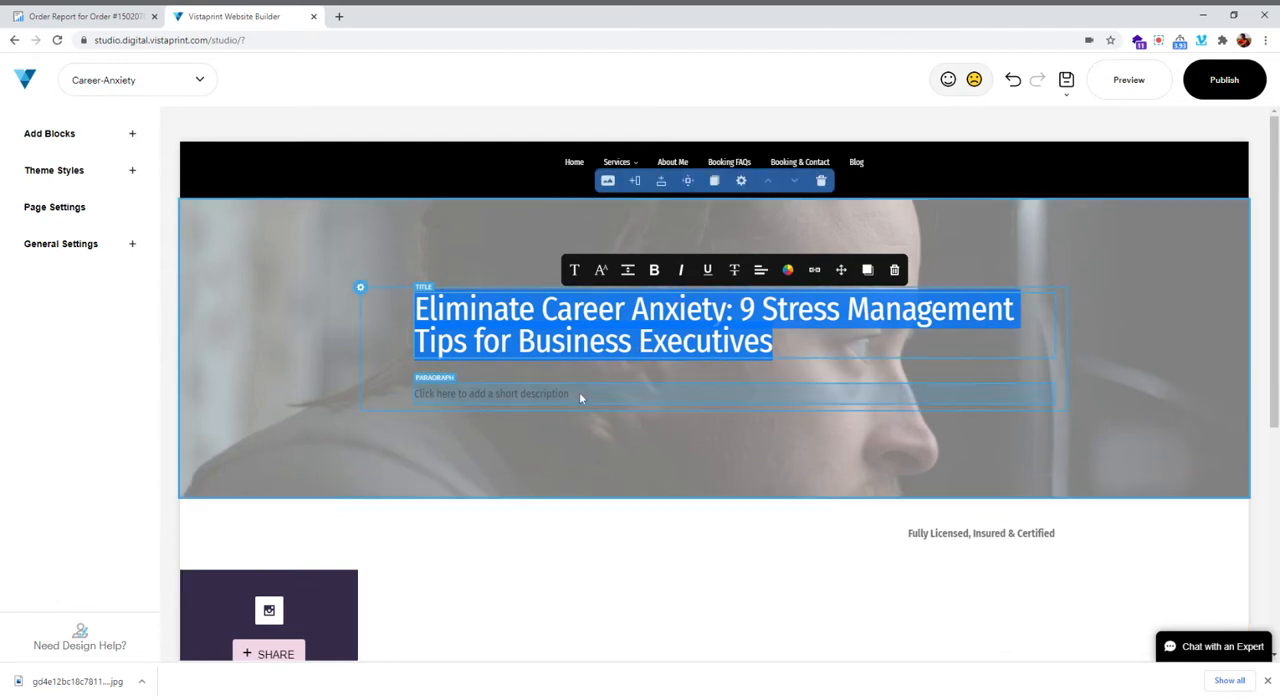
{"action": "left_click", "coordinate": [329, 391]}
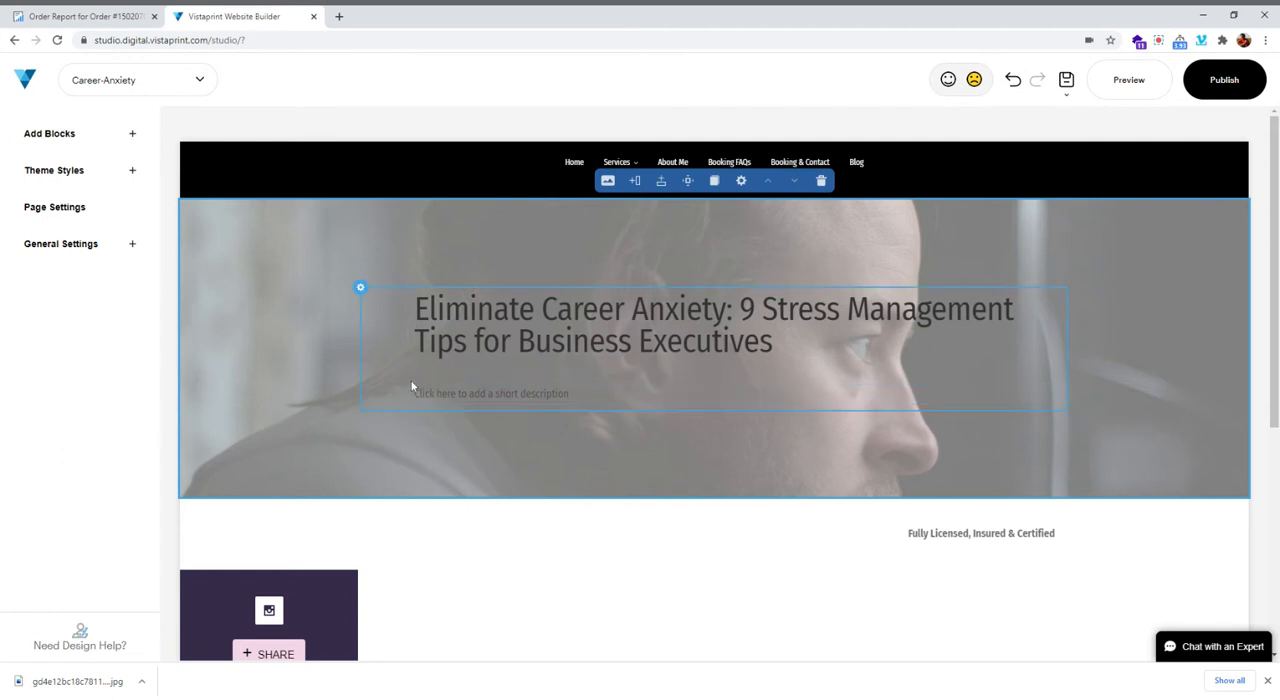
Replace the hero block's placeholder description with the article's meta description copied from the order report
{"action": "left_click", "coordinate": [60, 16]}
{"action": "left_click_drag", "start_coordinate": [391, 316], "coordinate": [771, 330]}
{"action": "key", "text": "ctrl+c"}
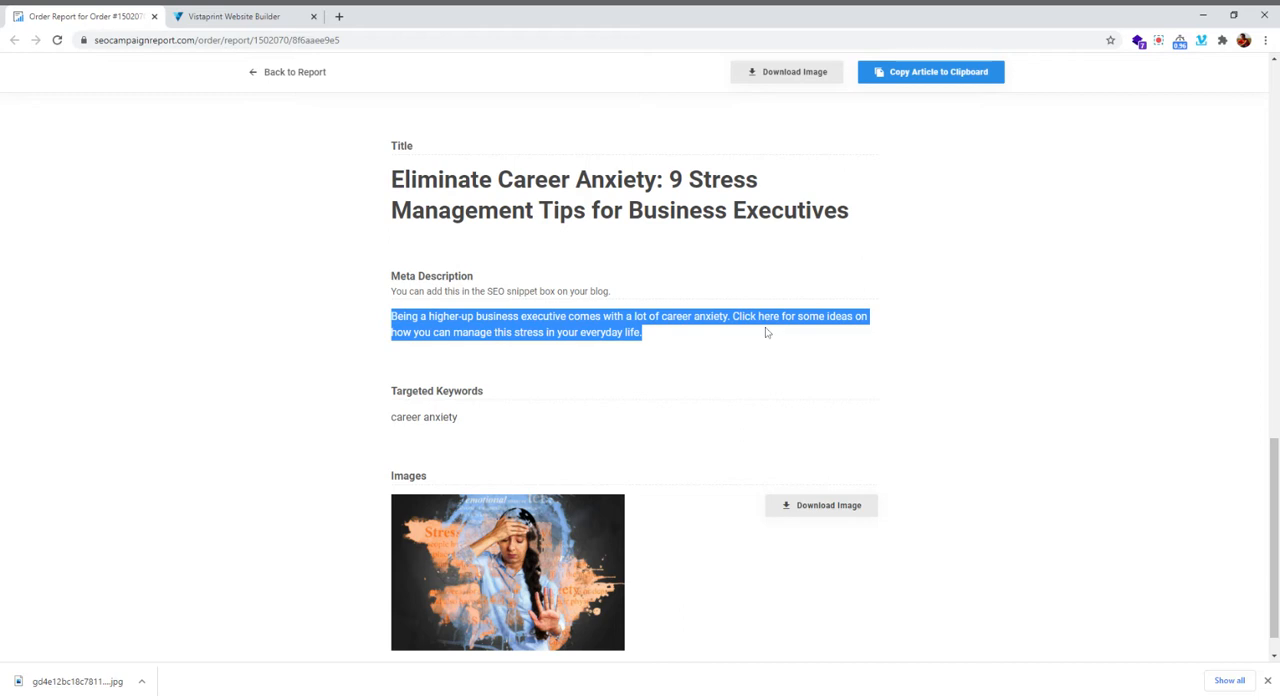
{"action": "left_click", "coordinate": [234, 16]}
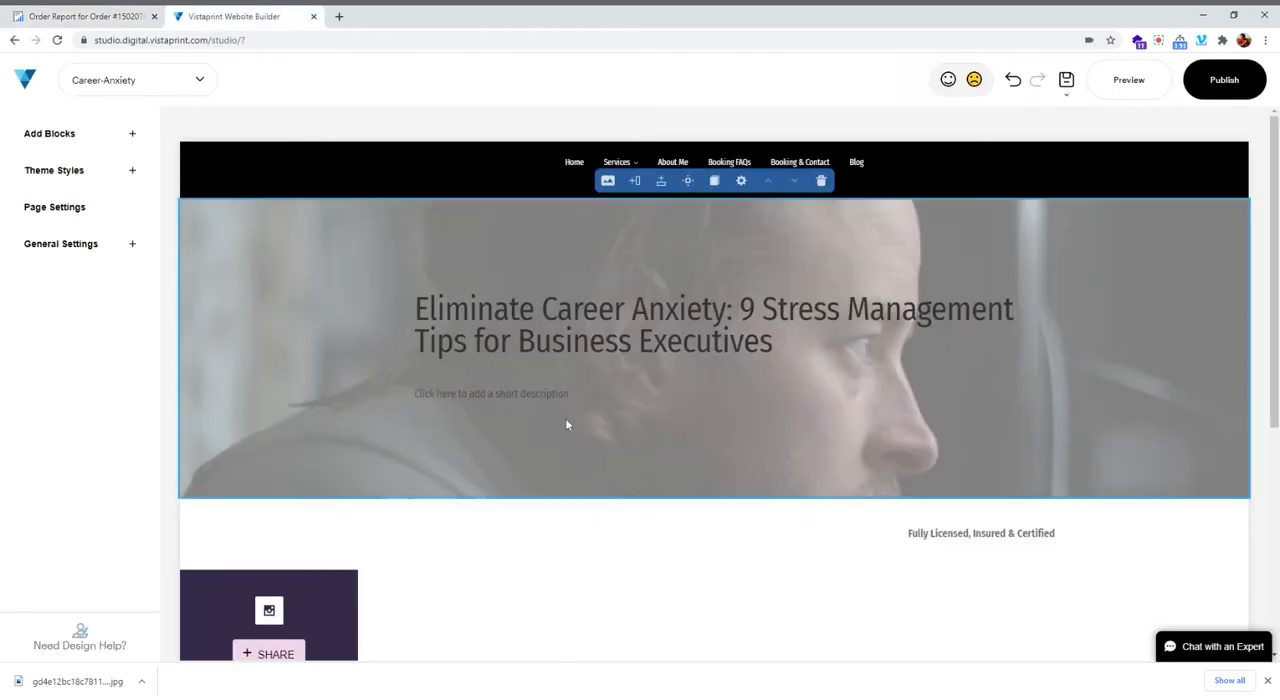
{"action": "left_click", "coordinate": [490, 393]}
{"action": "key", "text": "ctrl+v"}
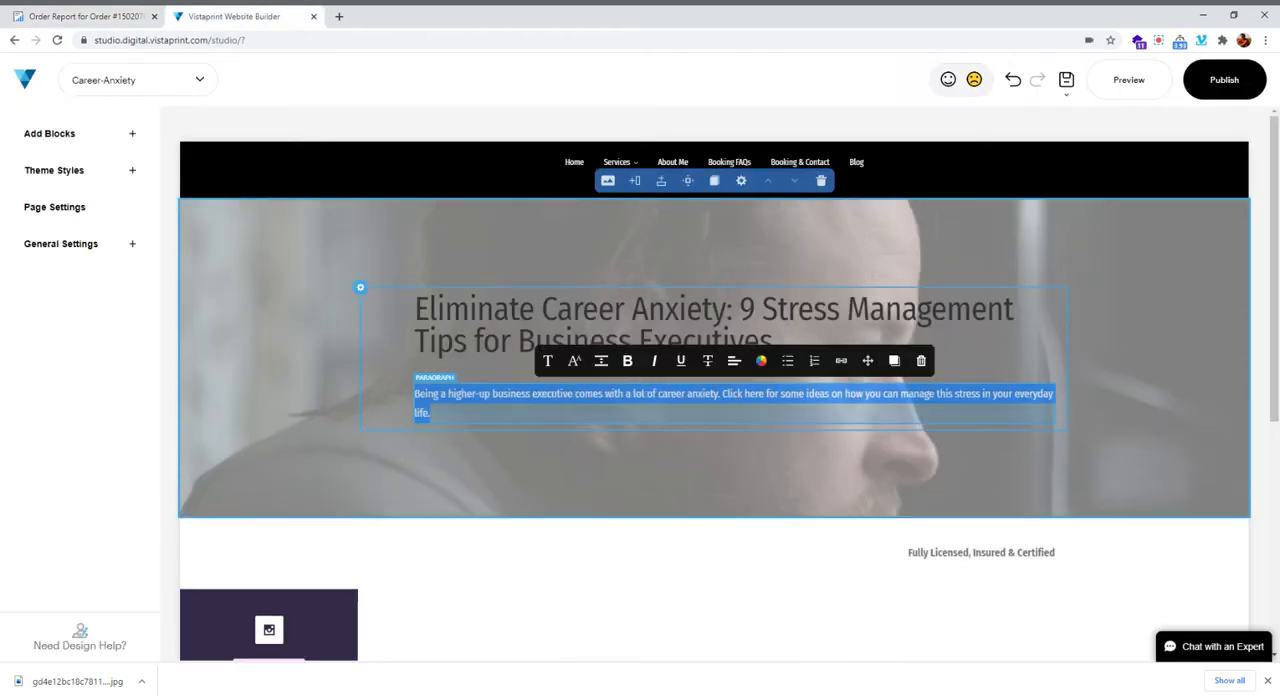
{"action": "left_click", "coordinate": [335, 436]}
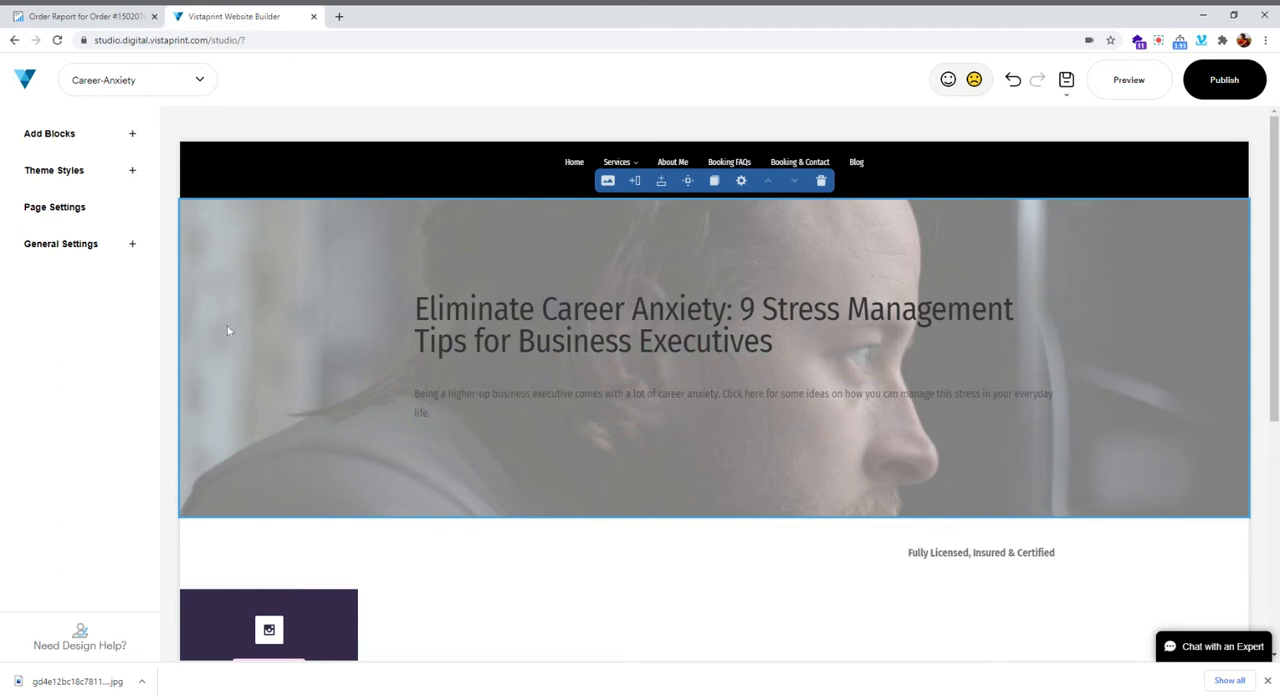
Change the hero block's background to the article's stress-themed picture from the uploaded images
{"action": "left_click", "coordinate": [813, 533]}
{"action": "scroll", "coordinate": [815, 534], "scroll_direction": "up", "scroll_amount": 3}
{"action": "left_click", "coordinate": [608, 182]}
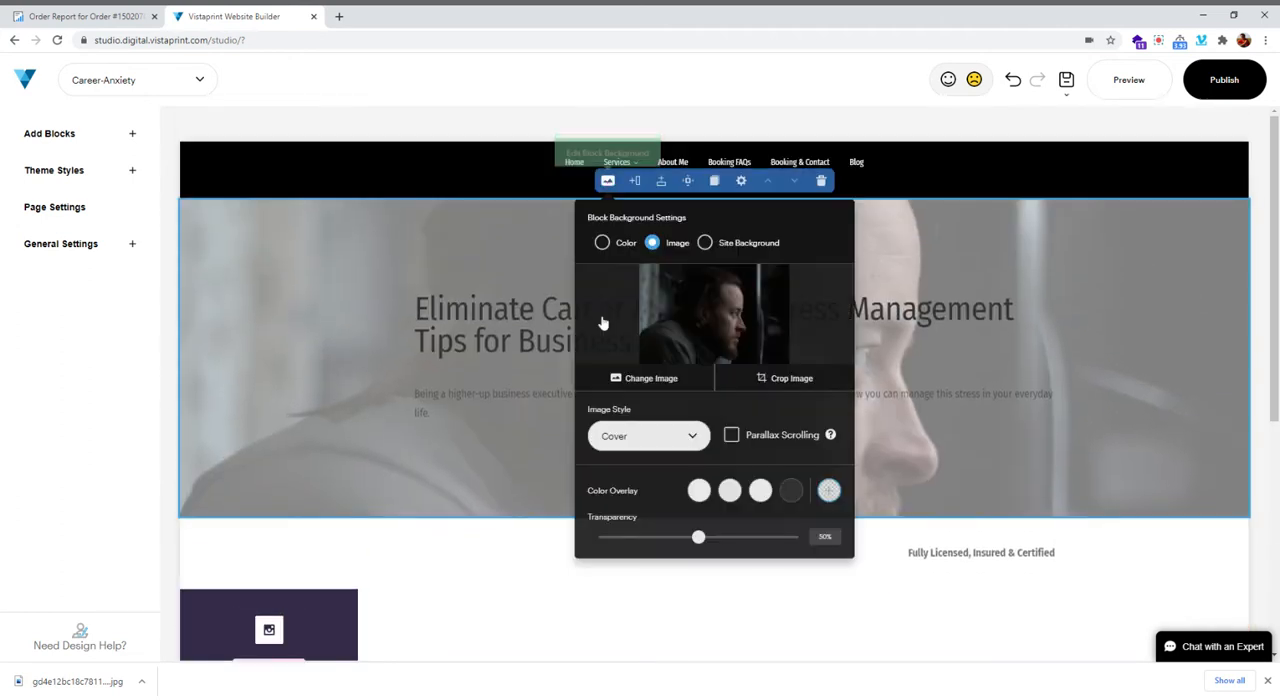
{"action": "left_click", "coordinate": [652, 380]}
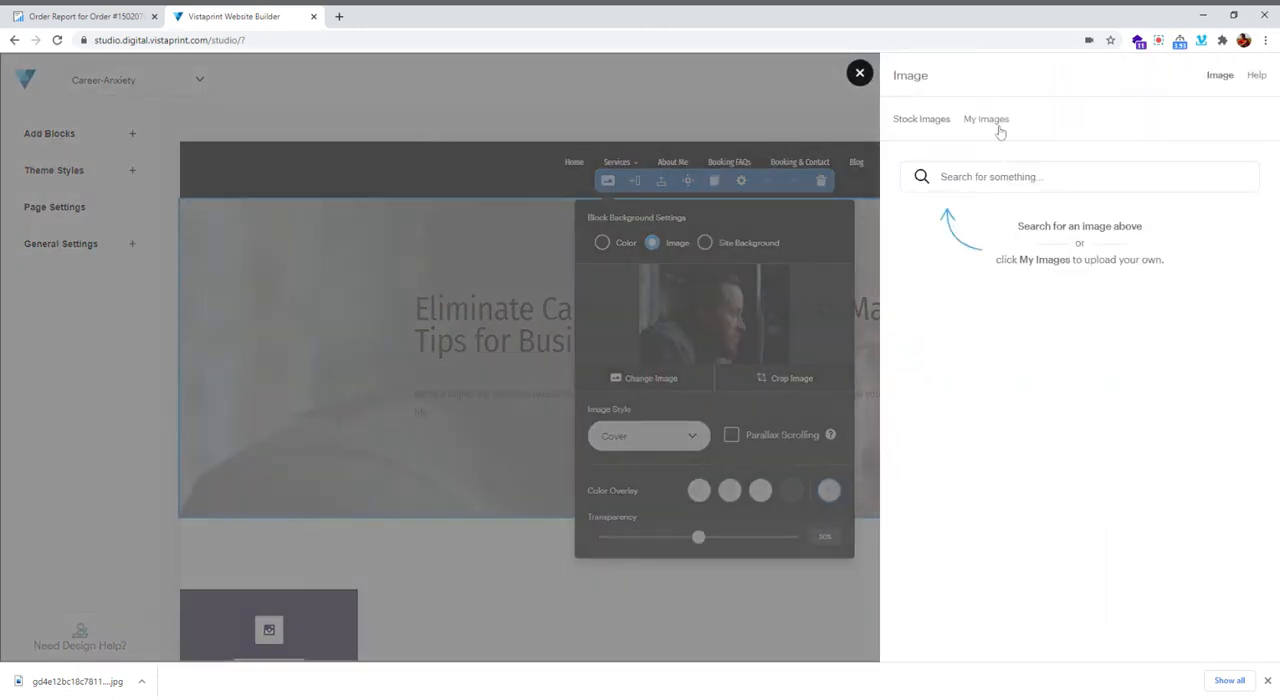
{"action": "left_click", "coordinate": [987, 120]}
{"action": "left_click", "coordinate": [1150, 326]}
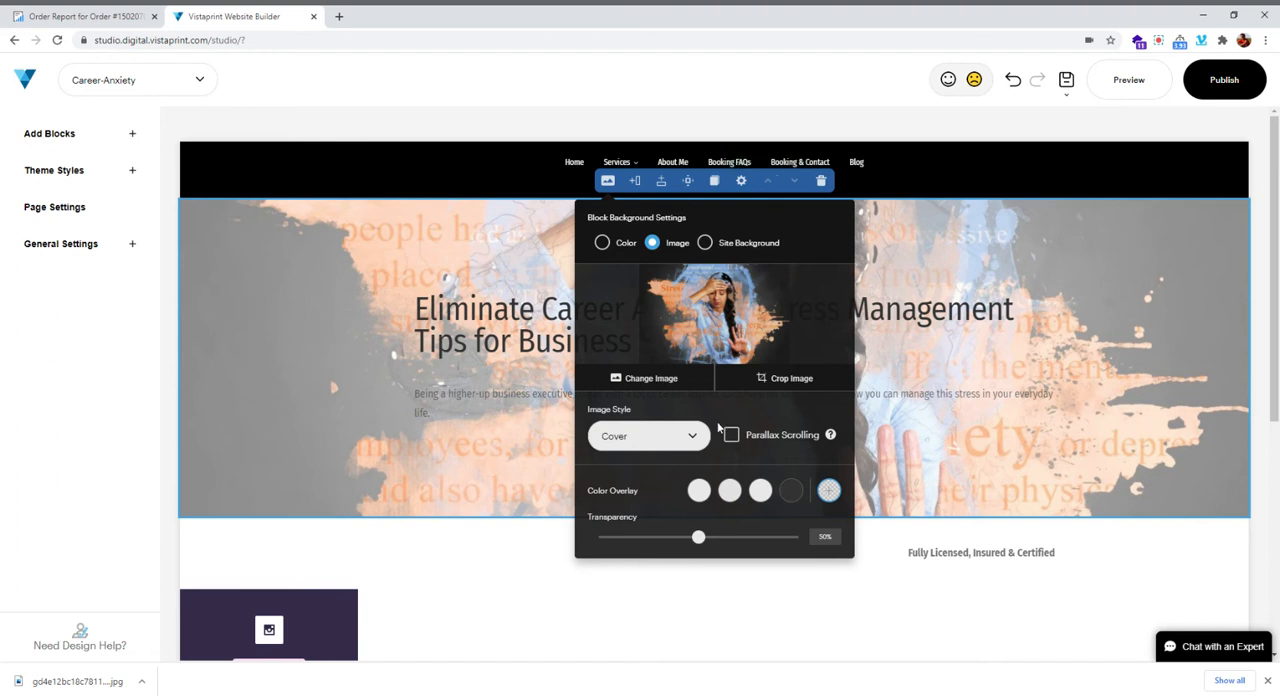
Enable parallax scrolling for the hero block's background image and check the effect on the page
{"action": "scroll", "coordinate": [975, 498], "scroll_direction": "down", "scroll_amount": 1}
{"action": "scroll", "coordinate": [960, 495], "scroll_direction": "up", "scroll_amount": 1}
{"action": "left_click", "coordinate": [730, 437]}
{"action": "scroll", "coordinate": [1034, 534], "scroll_direction": "down", "scroll_amount": 1}
{"action": "scroll", "coordinate": [1034, 537], "scroll_direction": "up", "scroll_amount": 1}
{"action": "scroll", "coordinate": [1034, 537], "scroll_direction": "down", "scroll_amount": 1}
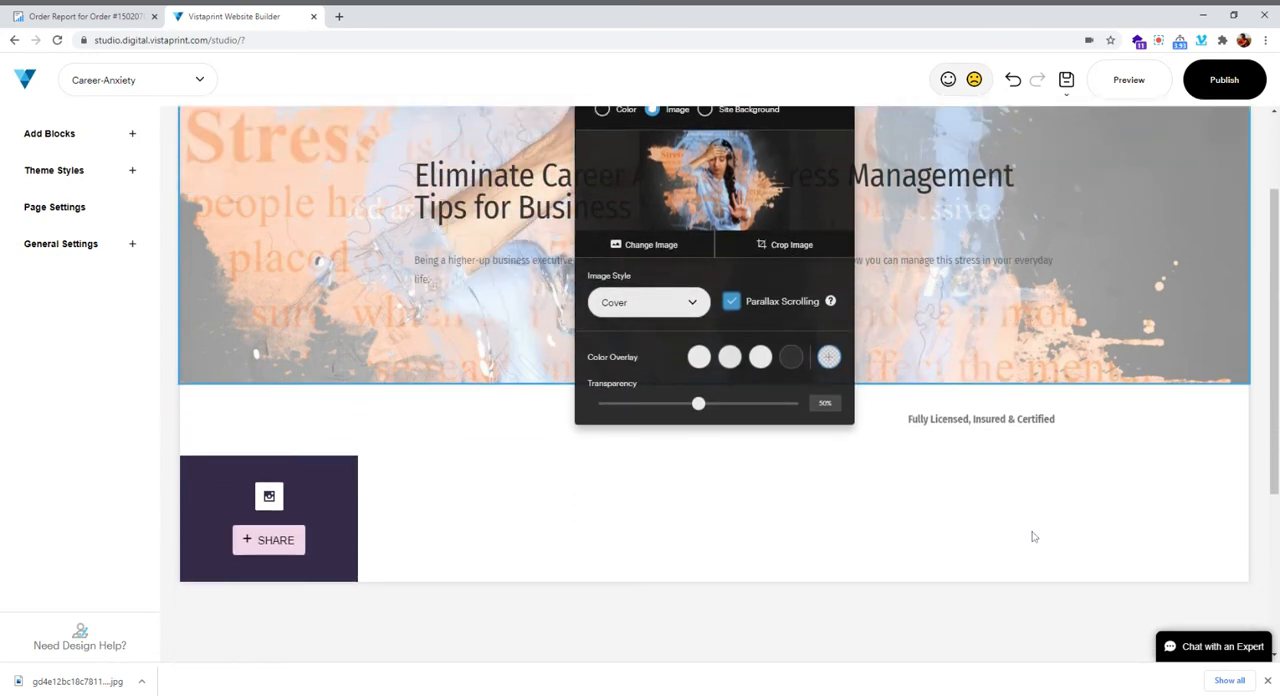
{"action": "scroll", "coordinate": [1034, 537], "scroll_direction": "up", "scroll_amount": 1}
{"action": "scroll", "coordinate": [1034, 537], "scroll_direction": "down", "scroll_amount": 1}
{"action": "scroll", "coordinate": [1034, 537], "scroll_direction": "up", "scroll_amount": 1}
{"action": "scroll", "coordinate": [1034, 537], "scroll_direction": "down", "scroll_amount": 2}
{"action": "scroll", "coordinate": [1034, 537], "scroll_direction": "up", "scroll_amount": 2}
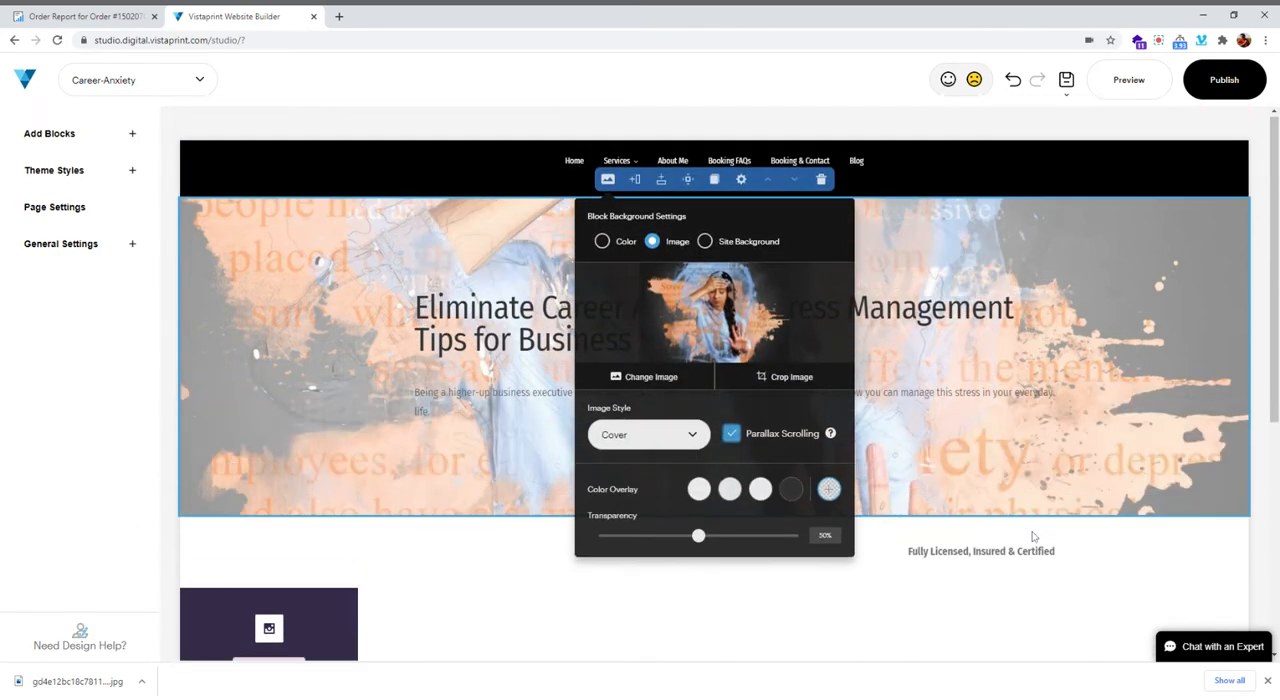
Apply the dark color overlay to the hero block's background image and check how it looks on the page
{"action": "left_click", "coordinate": [790, 490]}
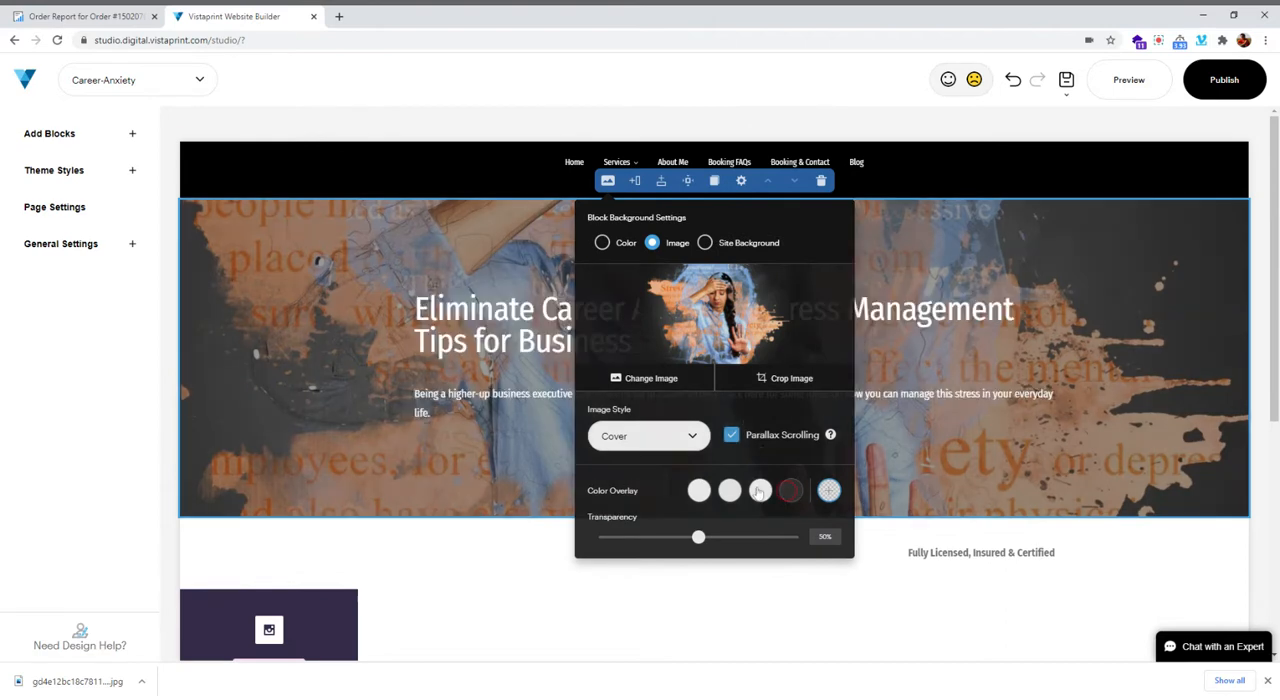
{"action": "scroll", "coordinate": [420, 360], "scroll_direction": "down", "scroll_amount": 2}
{"action": "scroll", "coordinate": [420, 360], "scroll_direction": "up", "scroll_amount": 2}
Add a custom Grid 1×1 block directly below the hero block
{"action": "left_click", "coordinate": [72, 133]}
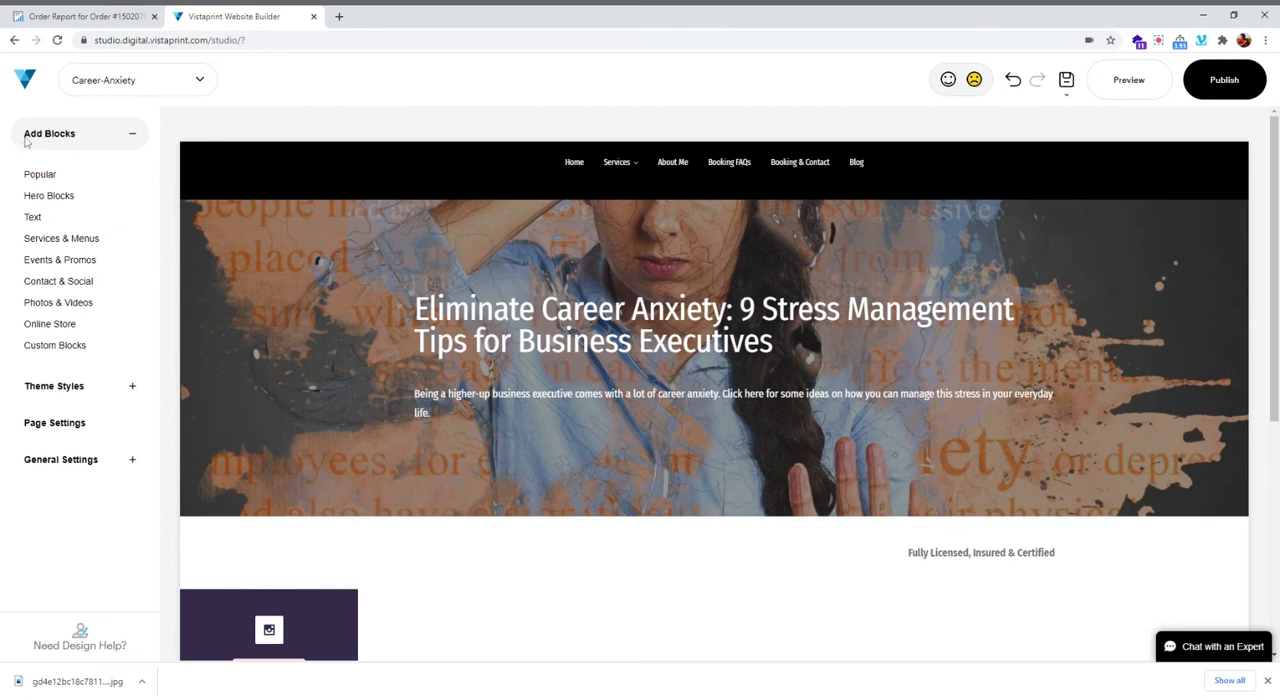
{"action": "left_click", "coordinate": [42, 347]}
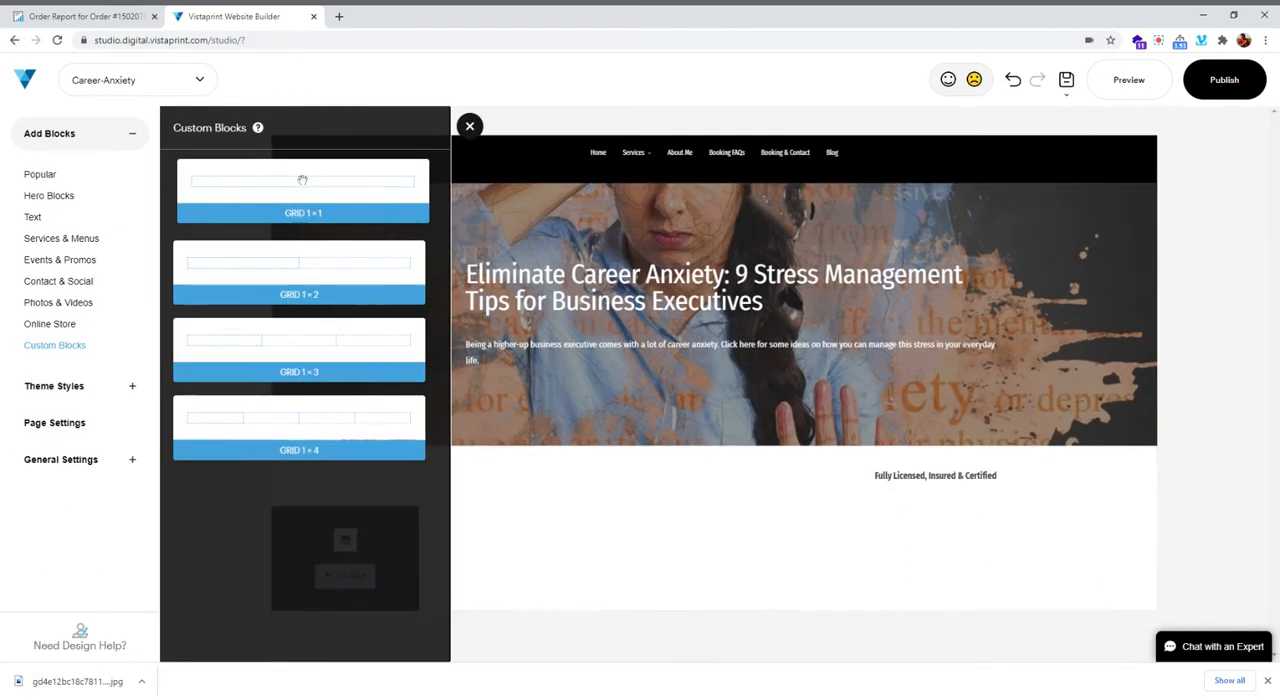
{"action": "left_click_drag", "start_coordinate": [322, 190], "coordinate": [596, 464]}
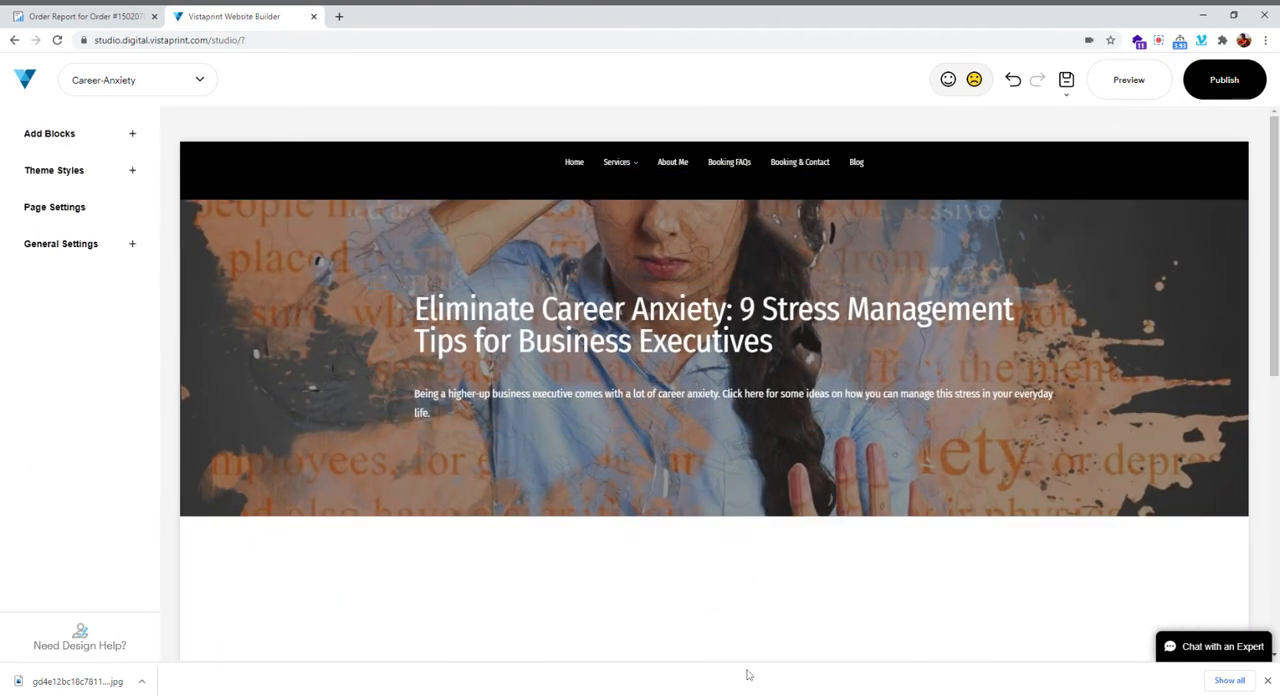
{"action": "scroll", "coordinate": [707, 503], "scroll_direction": "down", "scroll_amount": 2}
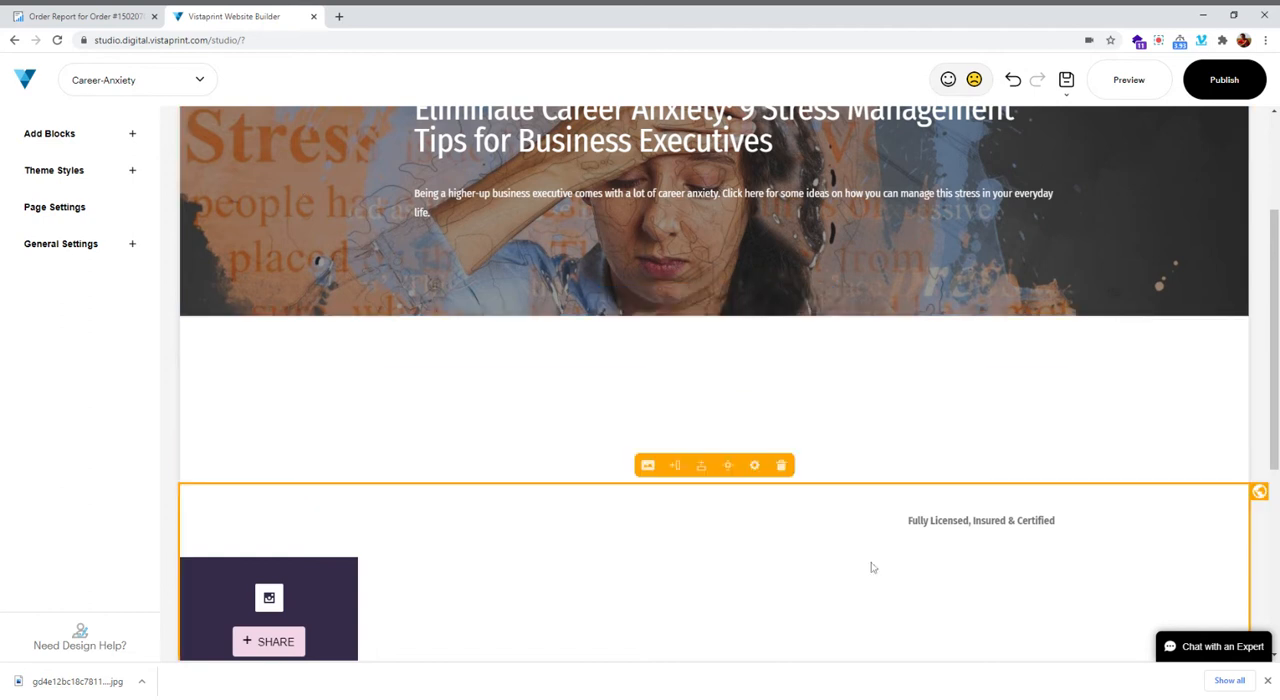
Switch to the order report and copy the two introductory paragraphs from the formatted article content
{"action": "left_click", "coordinate": [70, 18]}
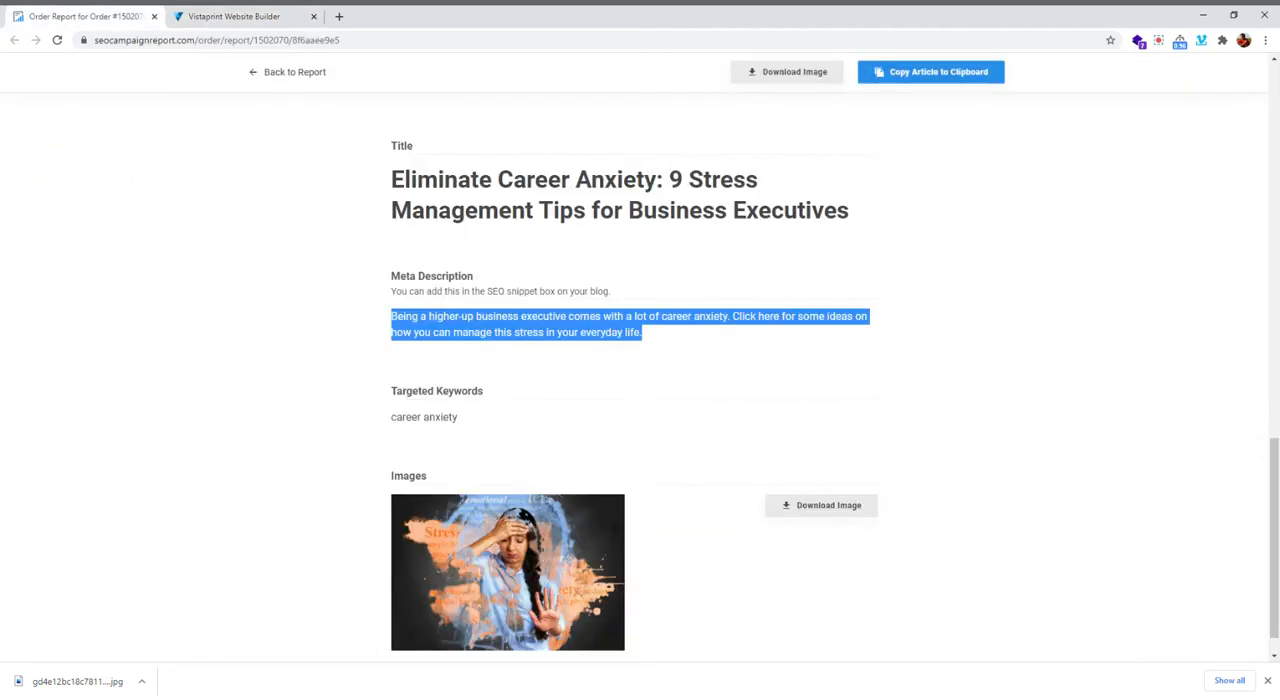
{"action": "scroll", "coordinate": [605, 401], "scroll_direction": "down", "scroll_amount": 6}
{"action": "scroll", "coordinate": [605, 401], "scroll_direction": "up", "scroll_amount": 2}
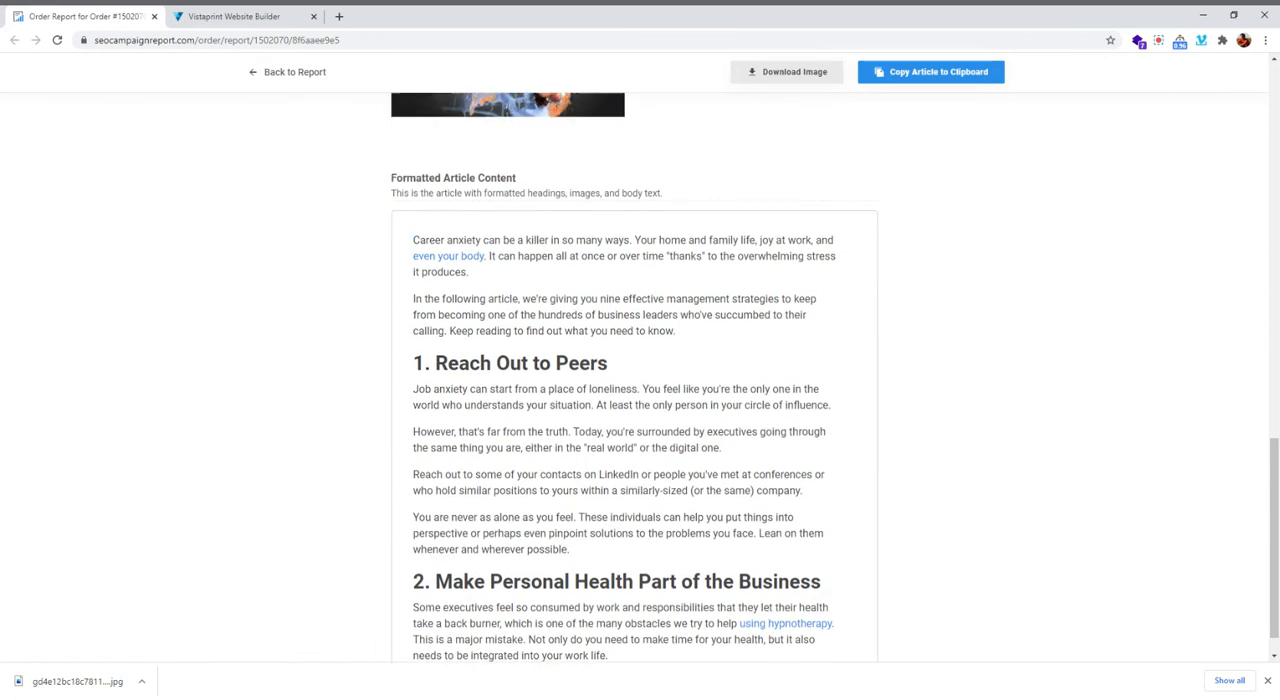
{"action": "left_click_drag", "start_coordinate": [683, 402], "coordinate": [410, 309]}
{"action": "key", "text": "ctrl+c"}
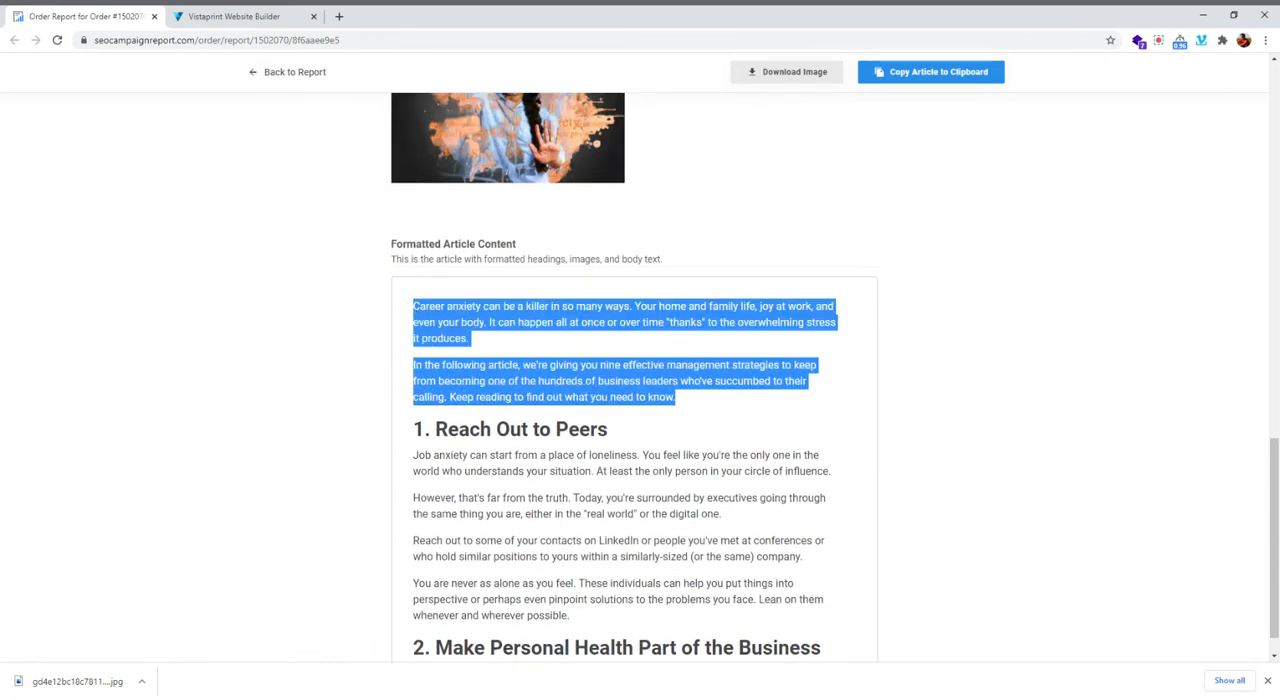
Switch back to the Vistaprint builder, add a P1 paragraph element to the empty grid block and replace its text with the copied introduction
{"action": "left_click", "coordinate": [233, 16]}
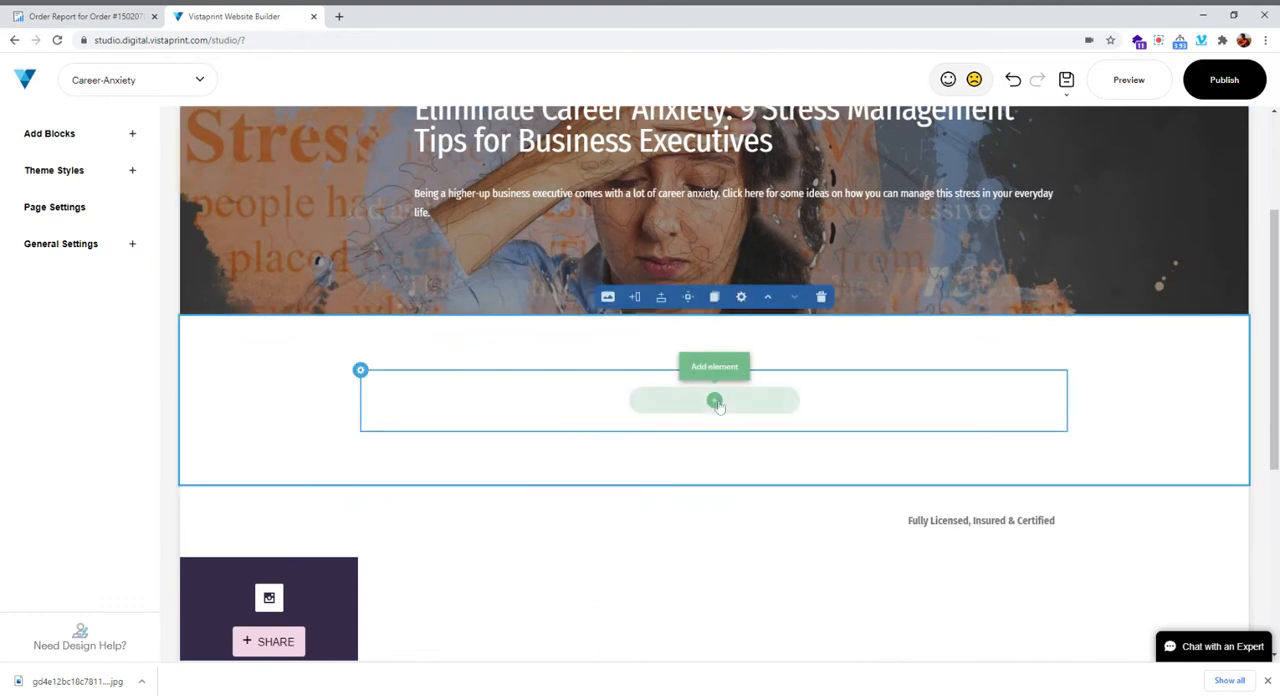
{"action": "left_click", "coordinate": [715, 401]}
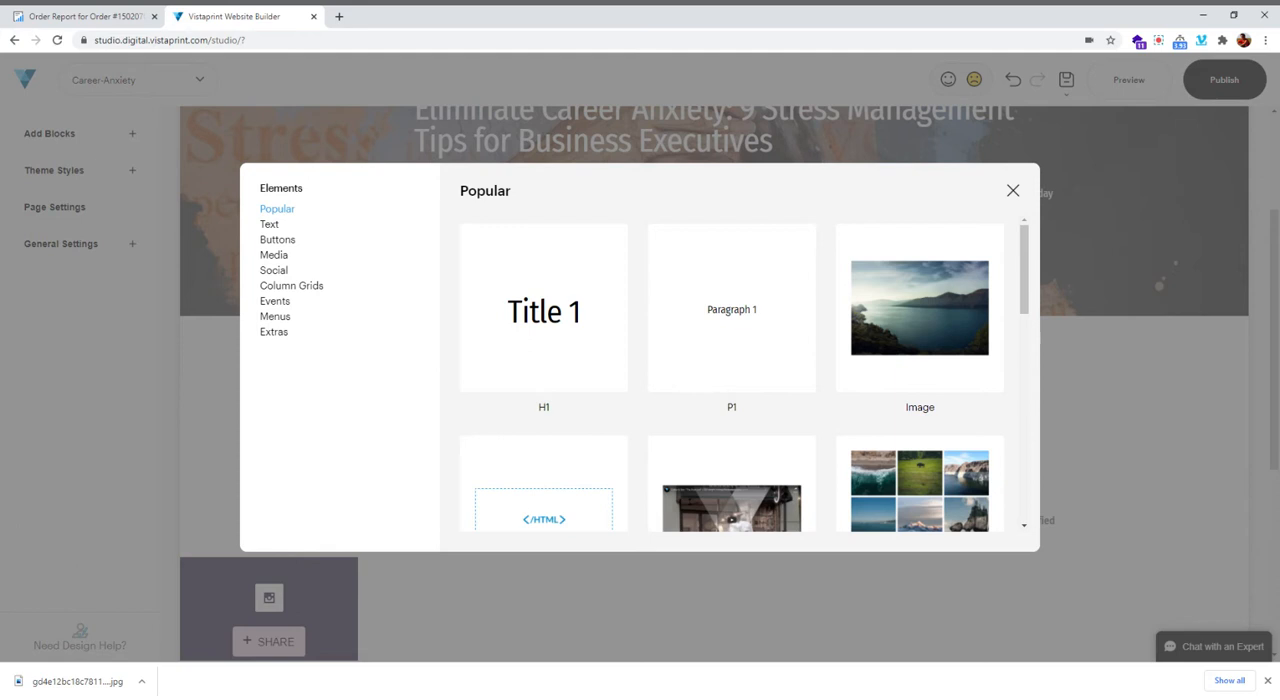
{"action": "left_click", "coordinate": [740, 325]}
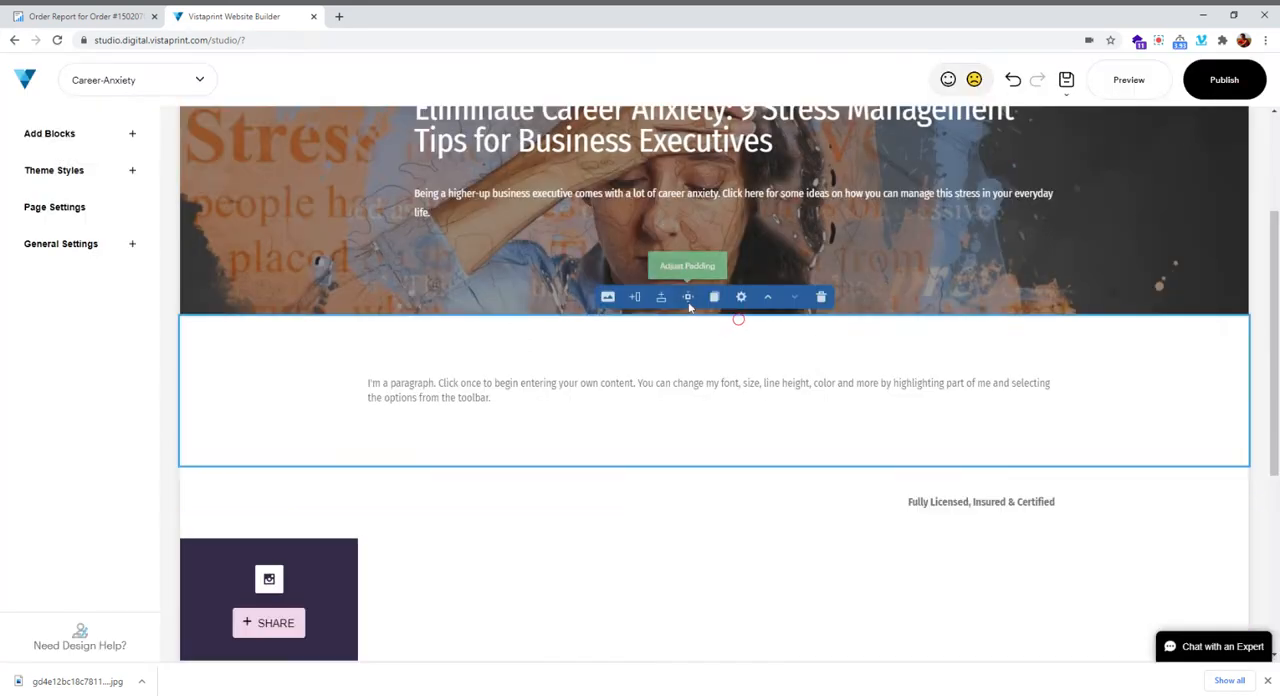
{"action": "left_click", "coordinate": [398, 383]}
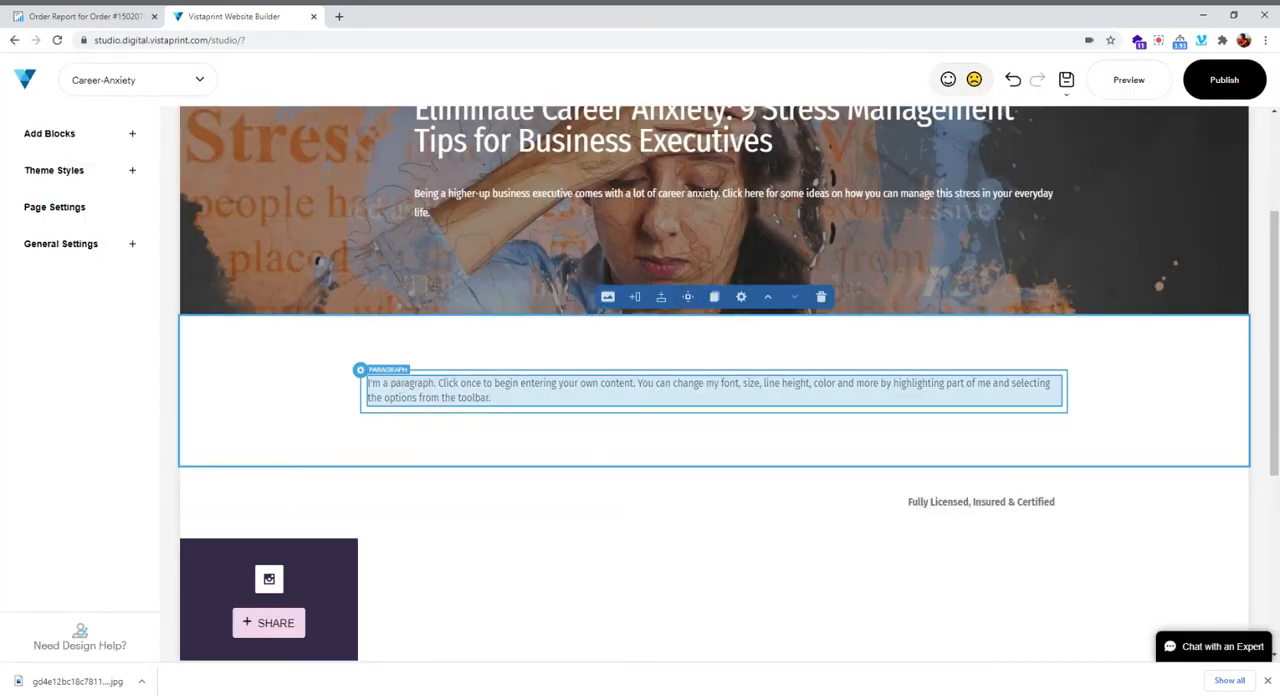
{"action": "left_click", "coordinate": [500, 400]}
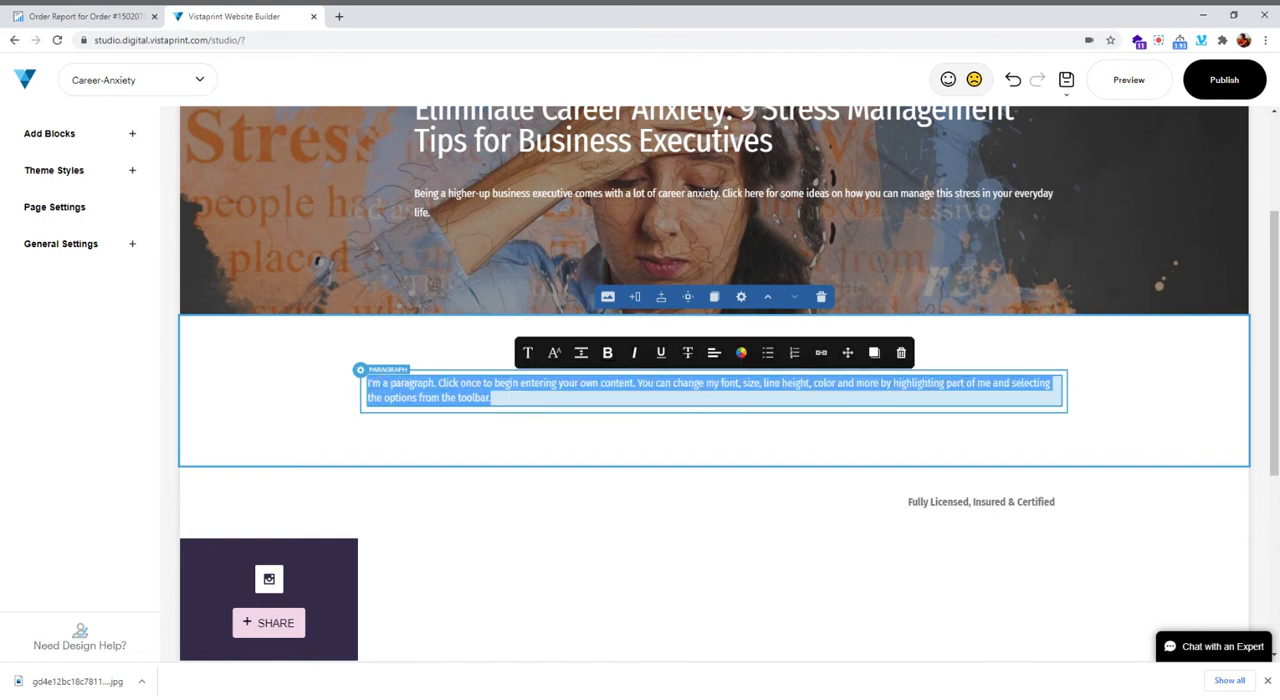
{"action": "key", "text": "ctrl+v"}
{"action": "left_click", "coordinate": [535, 394]}
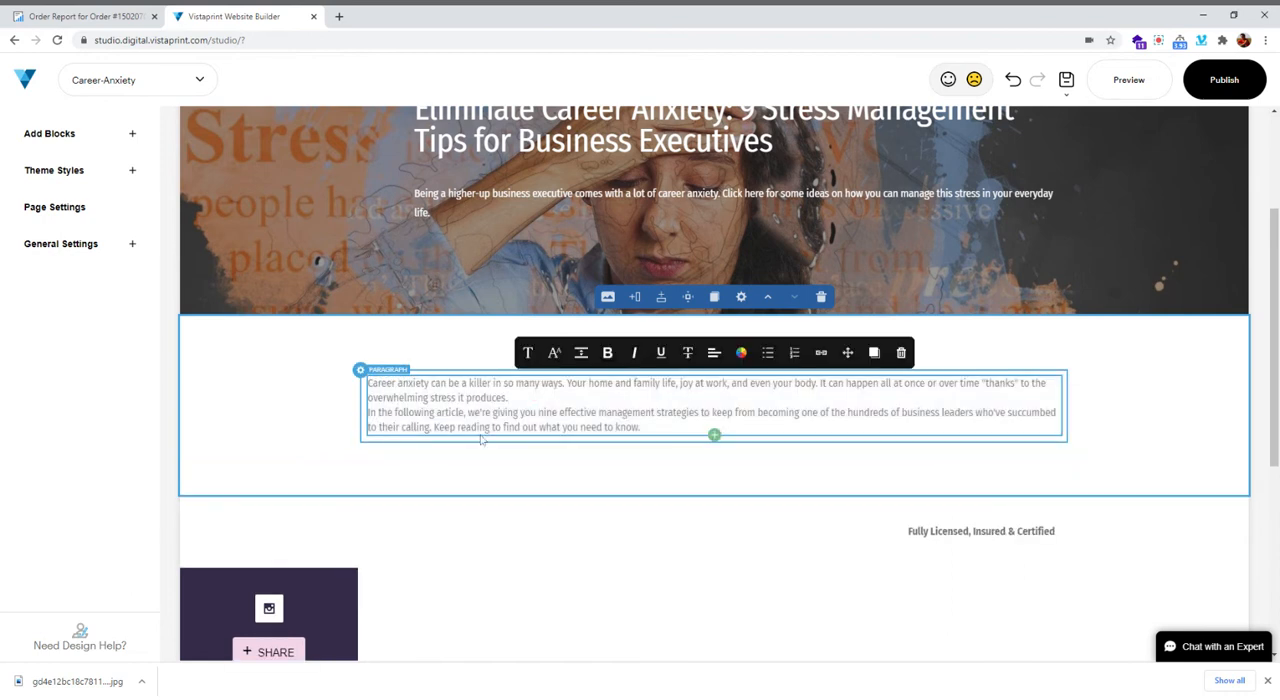
Link "even your body" in the introduction to the matching external address from the order report, ending in "/healthcare/cardiovascular/chief-executives-at-risk-of-heart-attack/", and save the link
{"action": "left_click", "coordinate": [76, 13]}
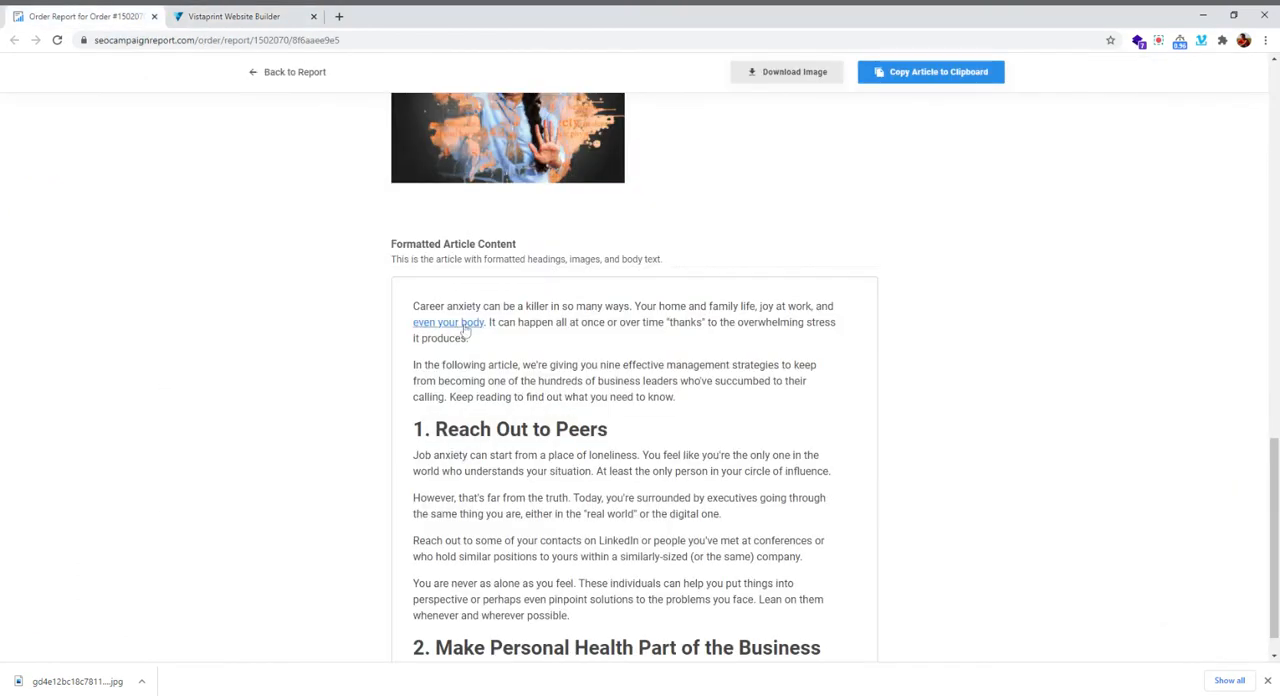
{"action": "left_click", "coordinate": [234, 16]}
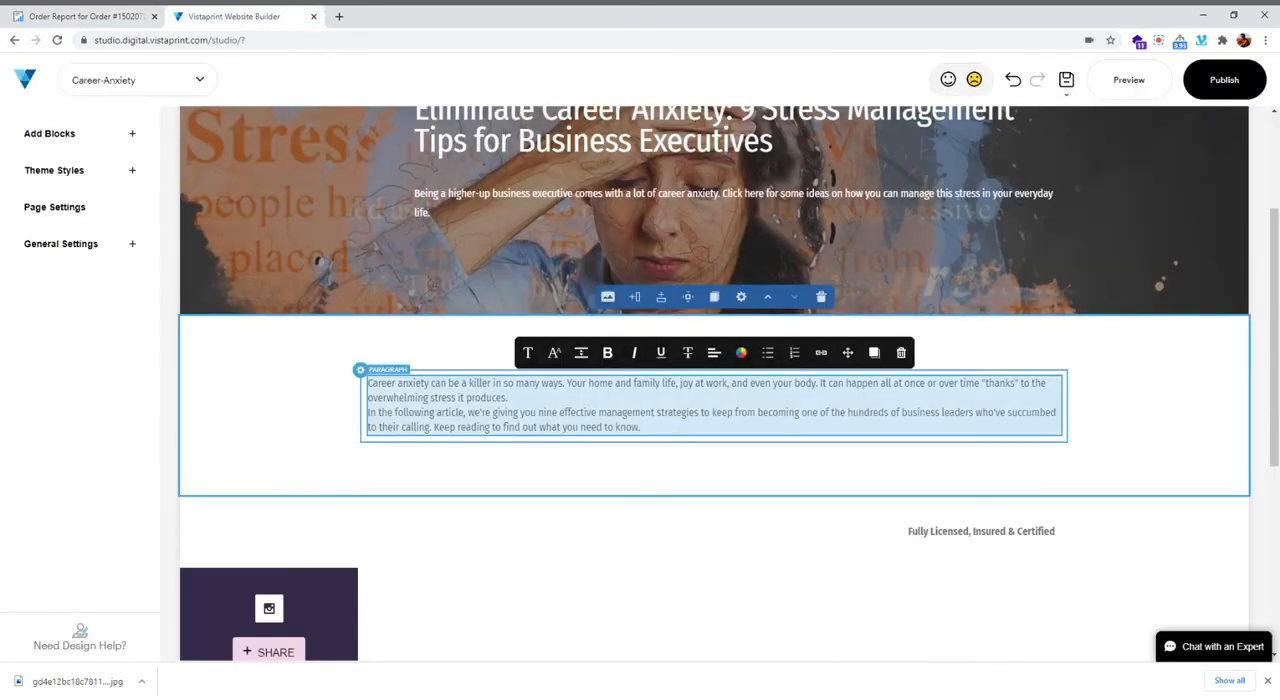
{"action": "key", "text": "ctrl+a"}
{"action": "left_click", "coordinate": [508, 398]}
{"action": "key", "text": "ctrl+a"}
{"action": "left_click_drag", "start_coordinate": [749, 383], "coordinate": [818, 383]}
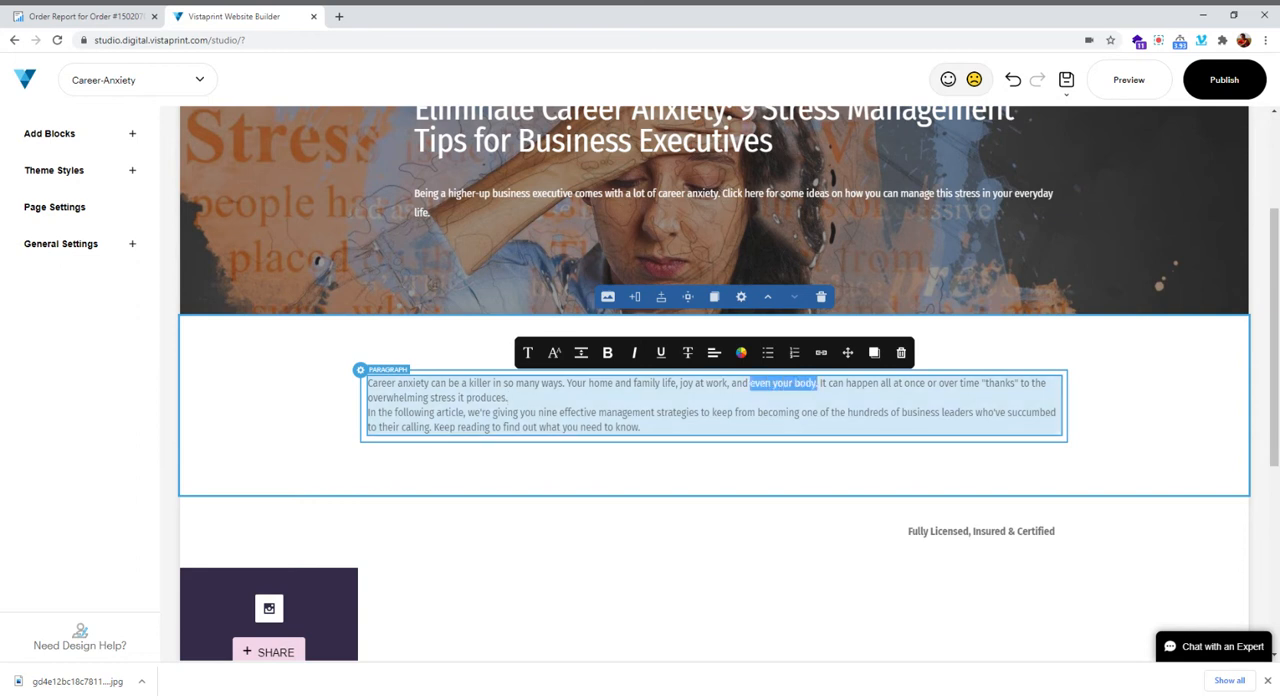
{"action": "left_click", "coordinate": [821, 352]}
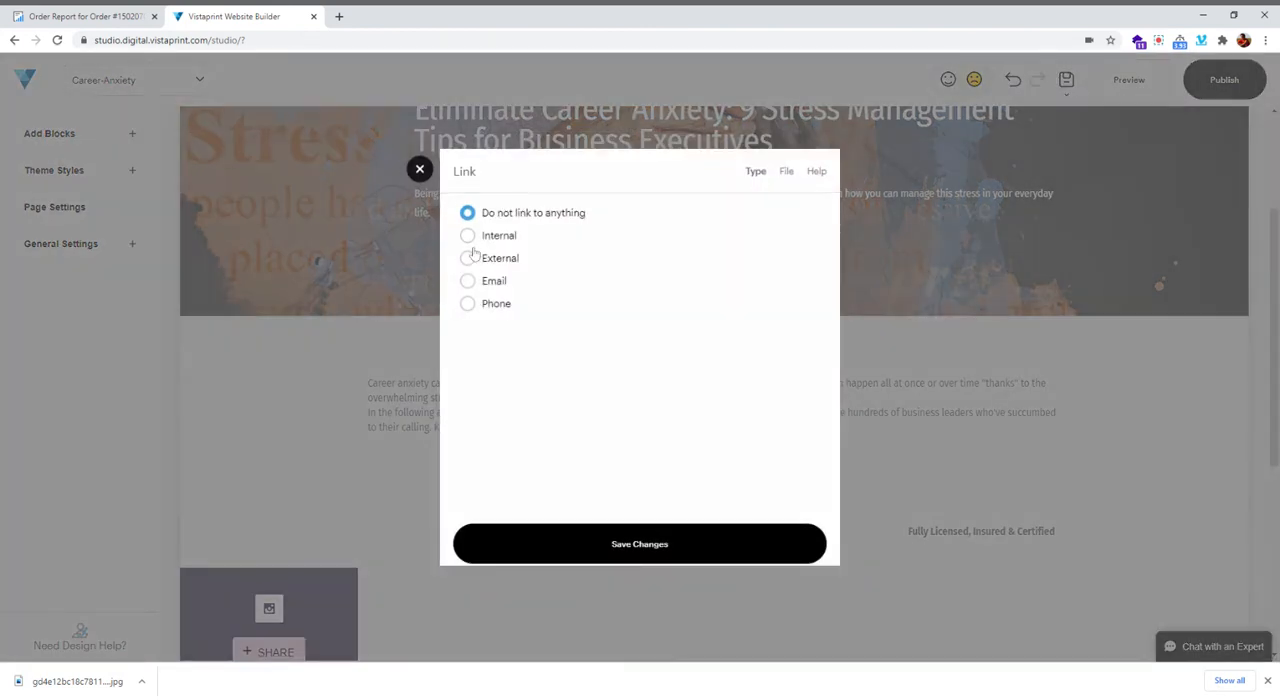
{"action": "left_click", "coordinate": [468, 258]}
{"action": "left_click", "coordinate": [540, 290]}
{"action": "key", "text": "ctrl+v"}
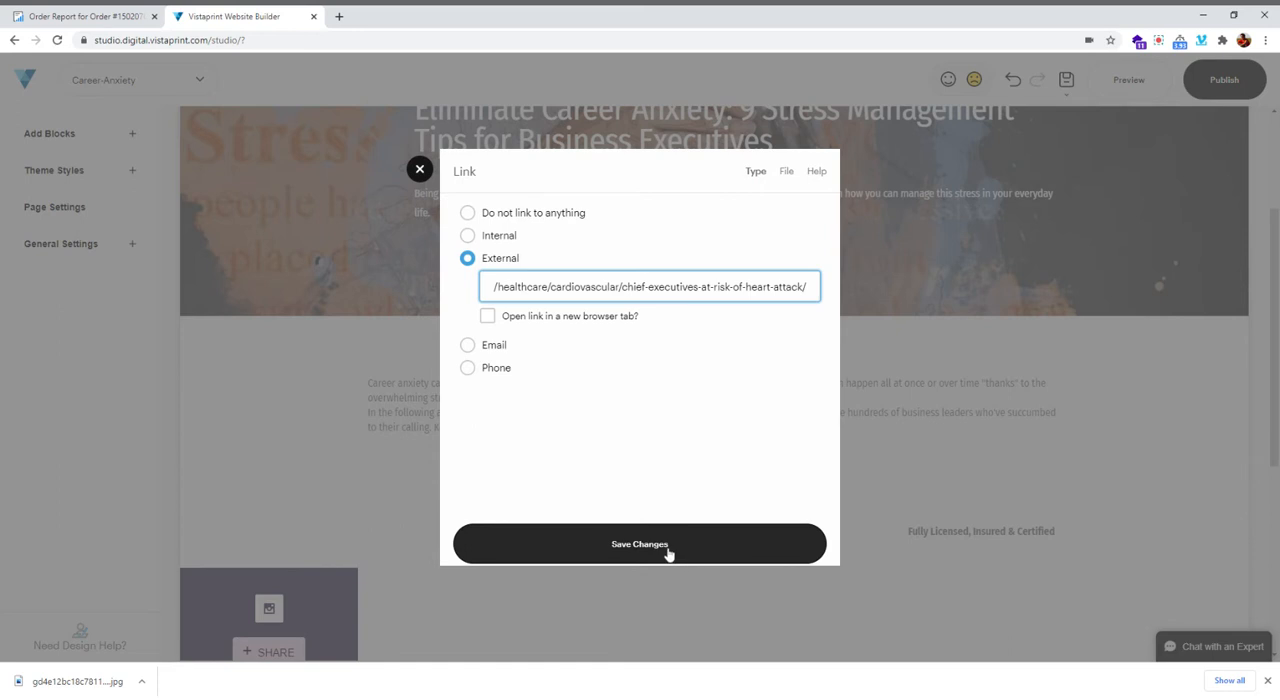
{"action": "left_click", "coordinate": [642, 548]}
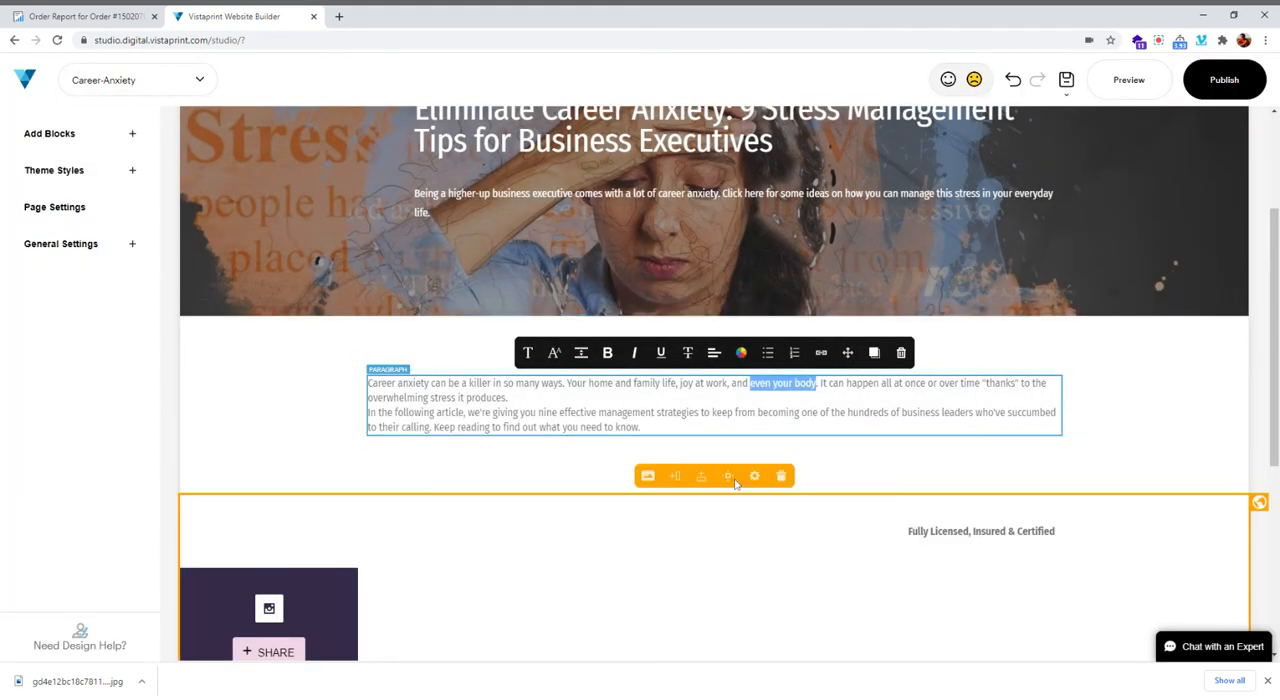
Add an H2 title element below the introductory paragraph in the grid block
{"action": "left_click", "coordinate": [714, 452]}
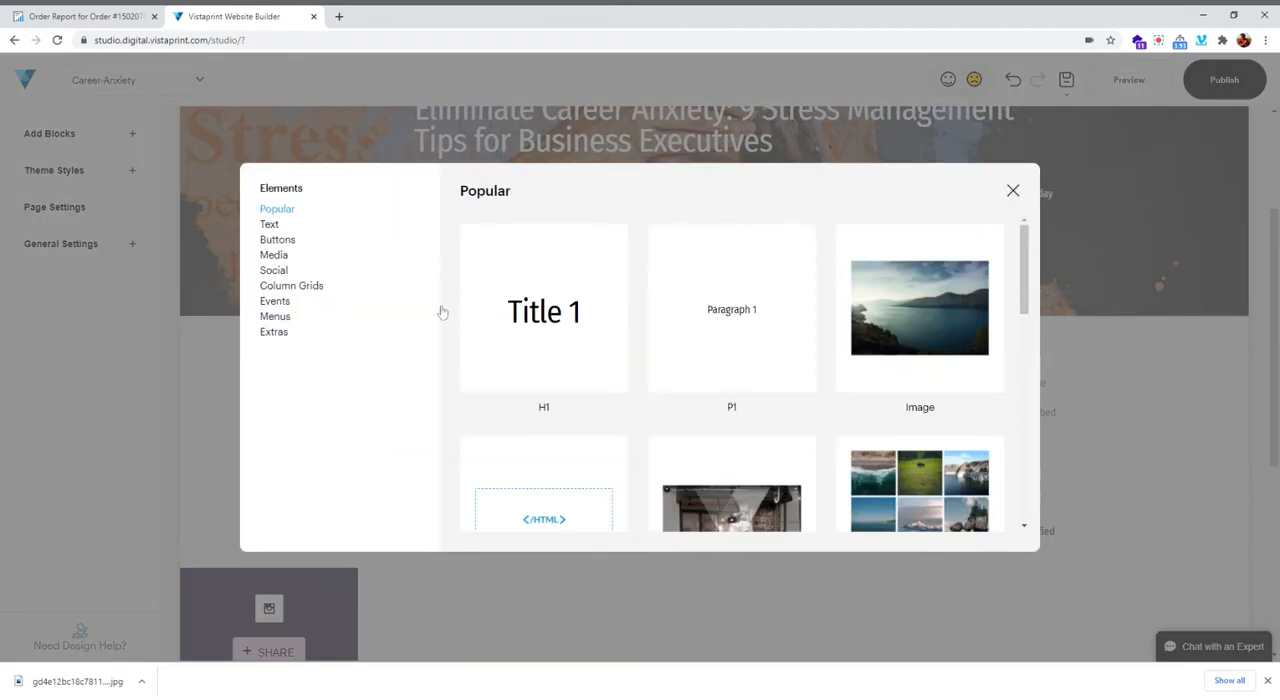
{"action": "left_click", "coordinate": [268, 226]}
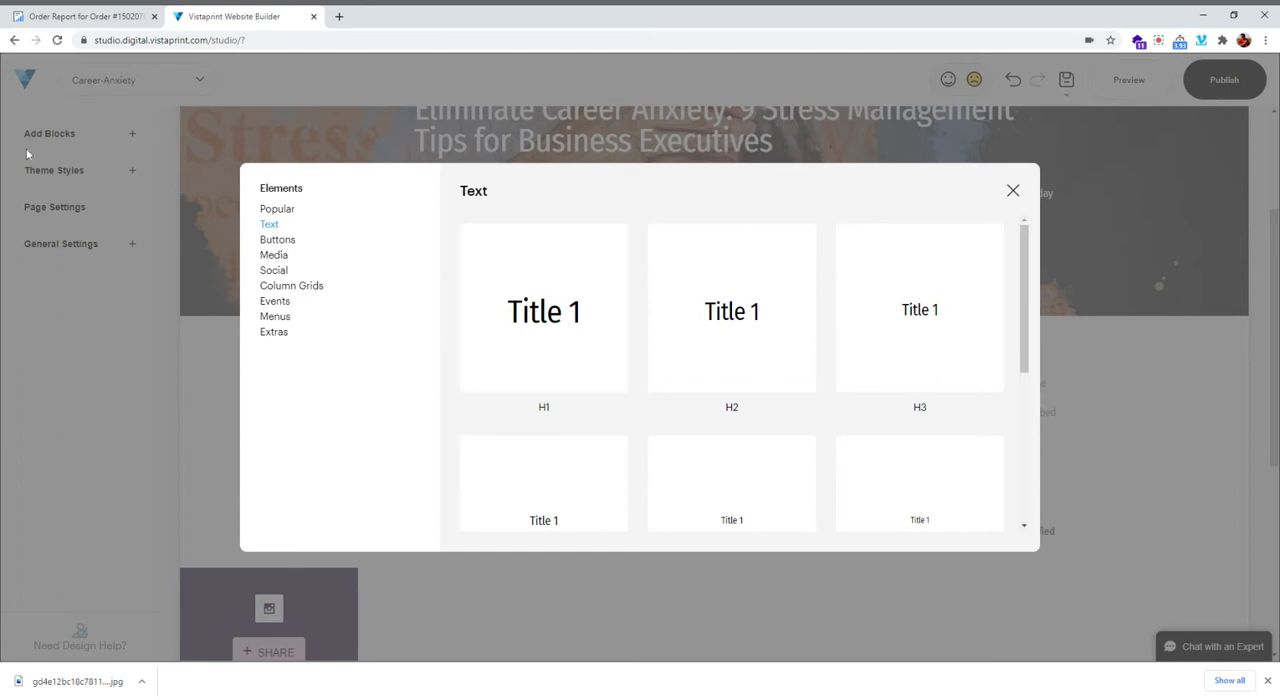
{"action": "left_click", "coordinate": [729, 335]}
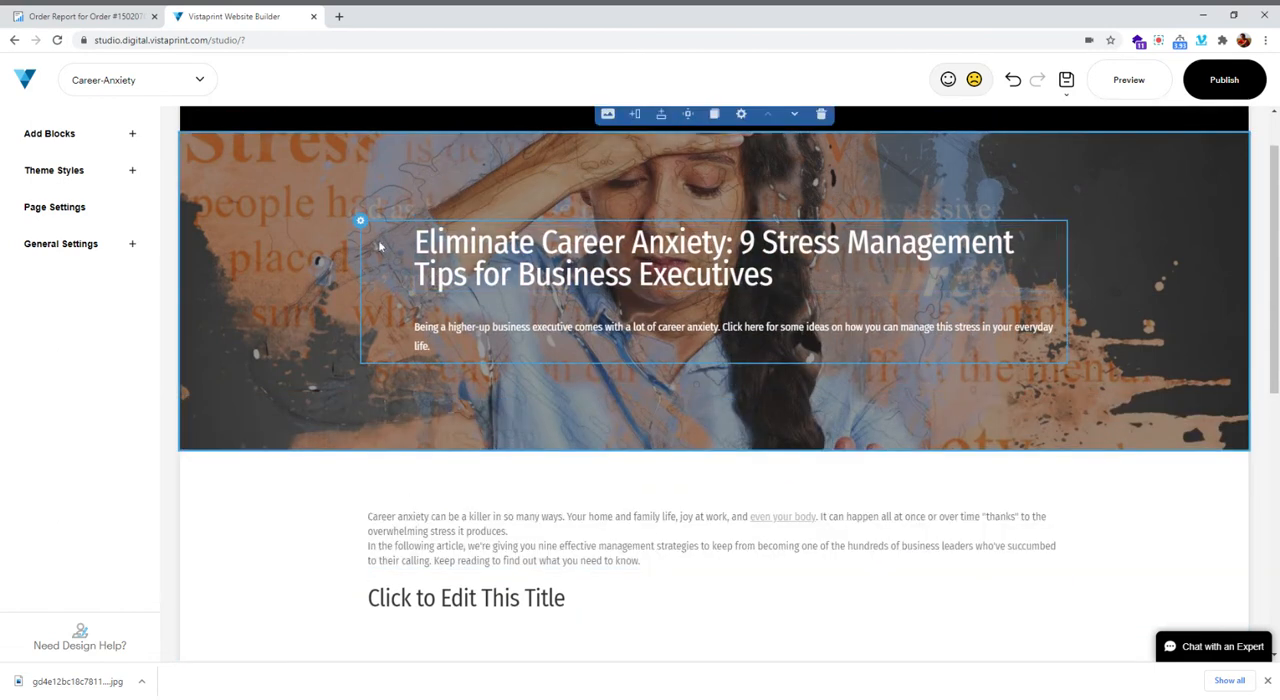
{"action": "scroll", "coordinate": [815, 520], "scroll_direction": "down", "scroll_amount": 1}
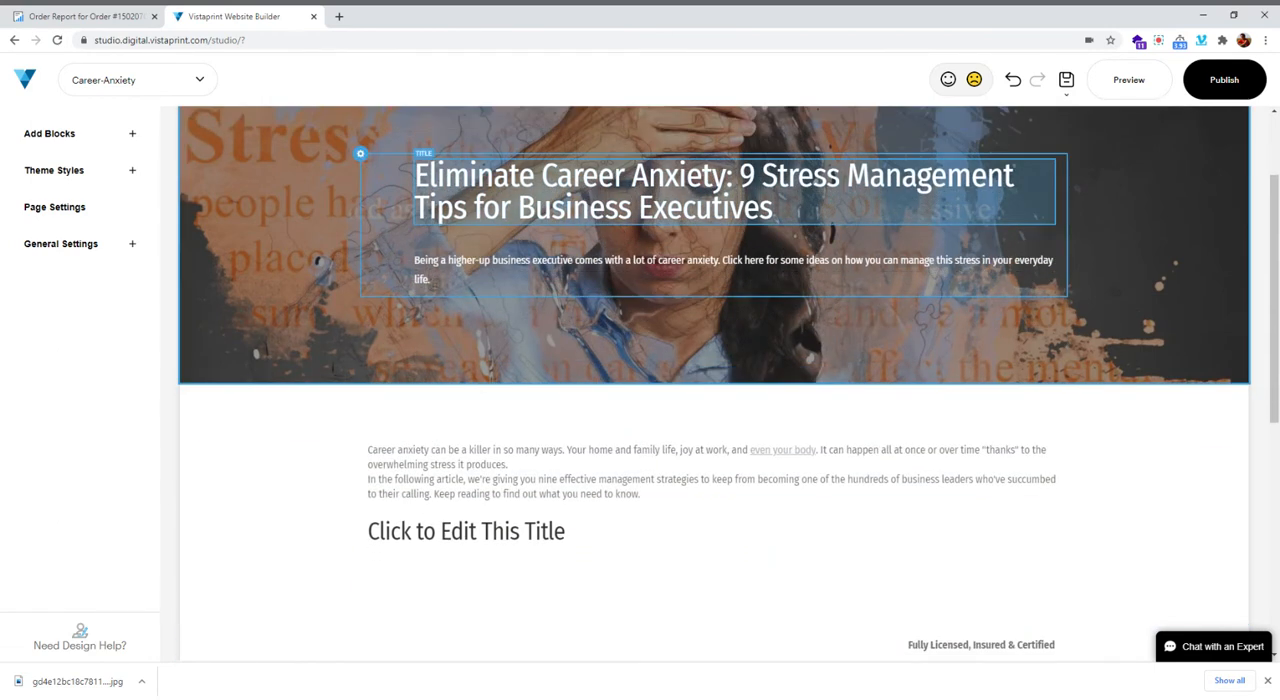
{"action": "scroll", "coordinate": [495, 375], "scroll_direction": "down", "scroll_amount": 2}
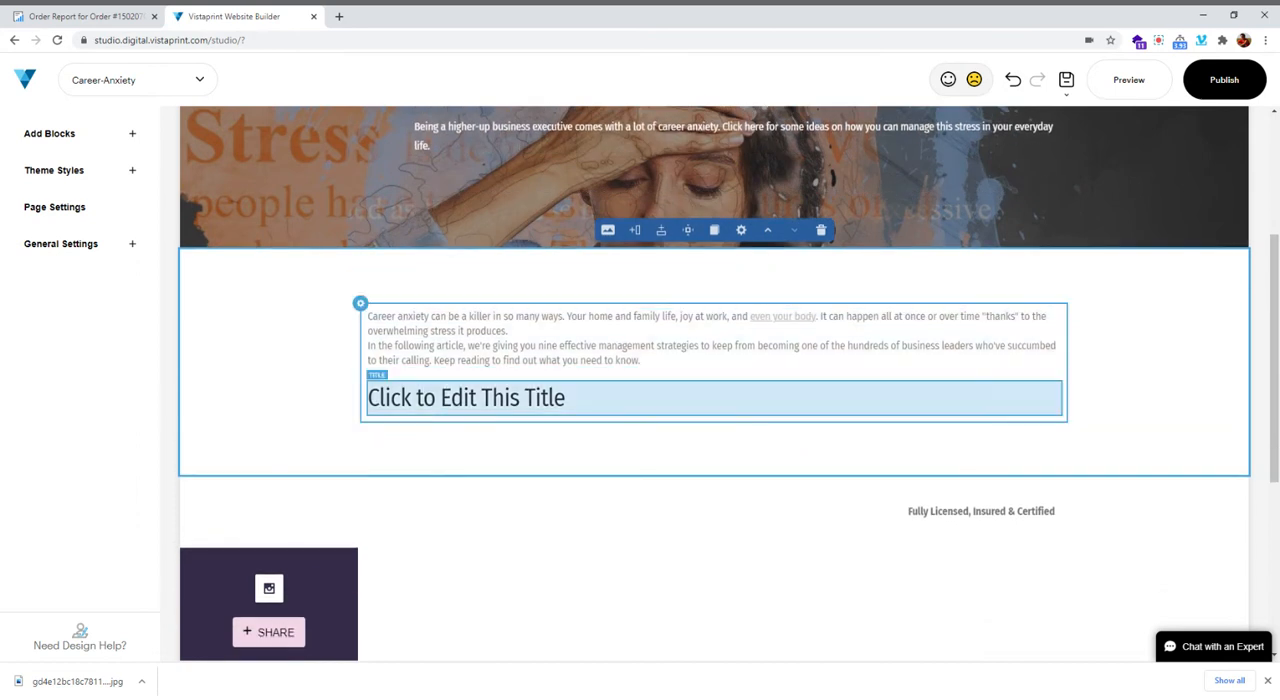
Copy the heading "1. Reach Out to Peers" from the order report and replace the H2 title's placeholder text with it in the Vistaprint builder
{"action": "left_click", "coordinate": [85, 16]}
{"action": "left_click_drag", "start_coordinate": [616, 447], "coordinate": [405, 432]}
{"action": "key", "text": "ctrl+c"}
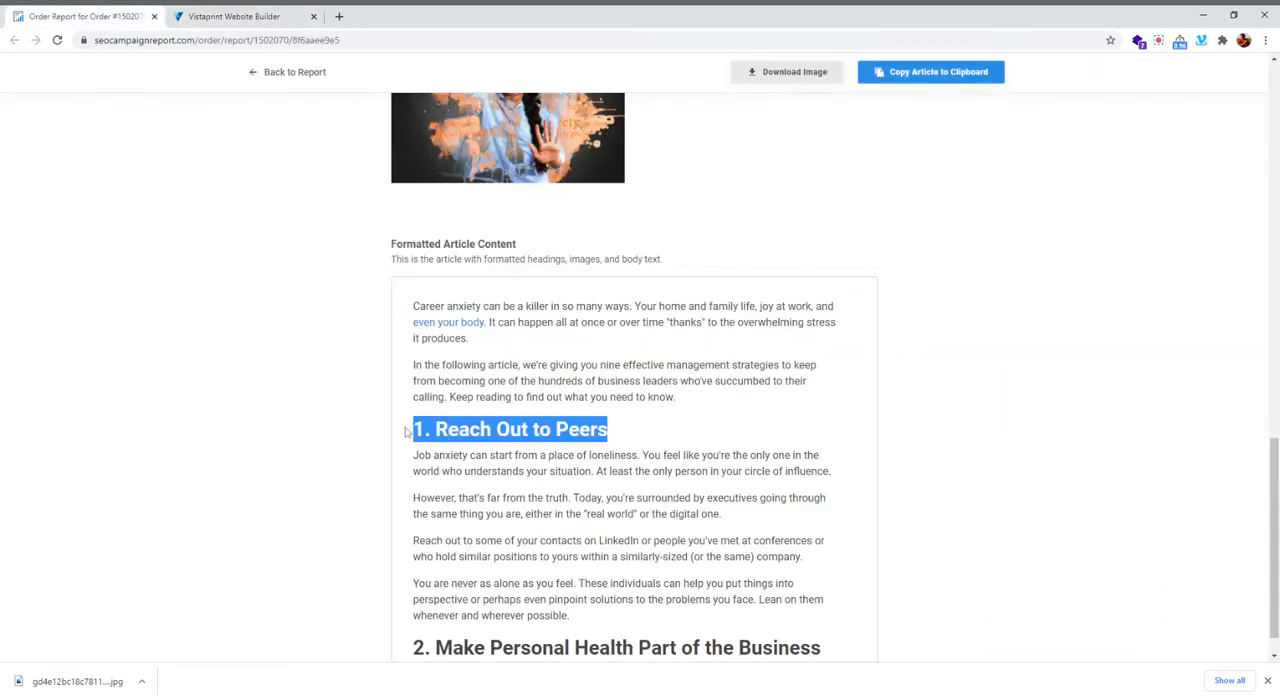
{"action": "left_click", "coordinate": [234, 16]}
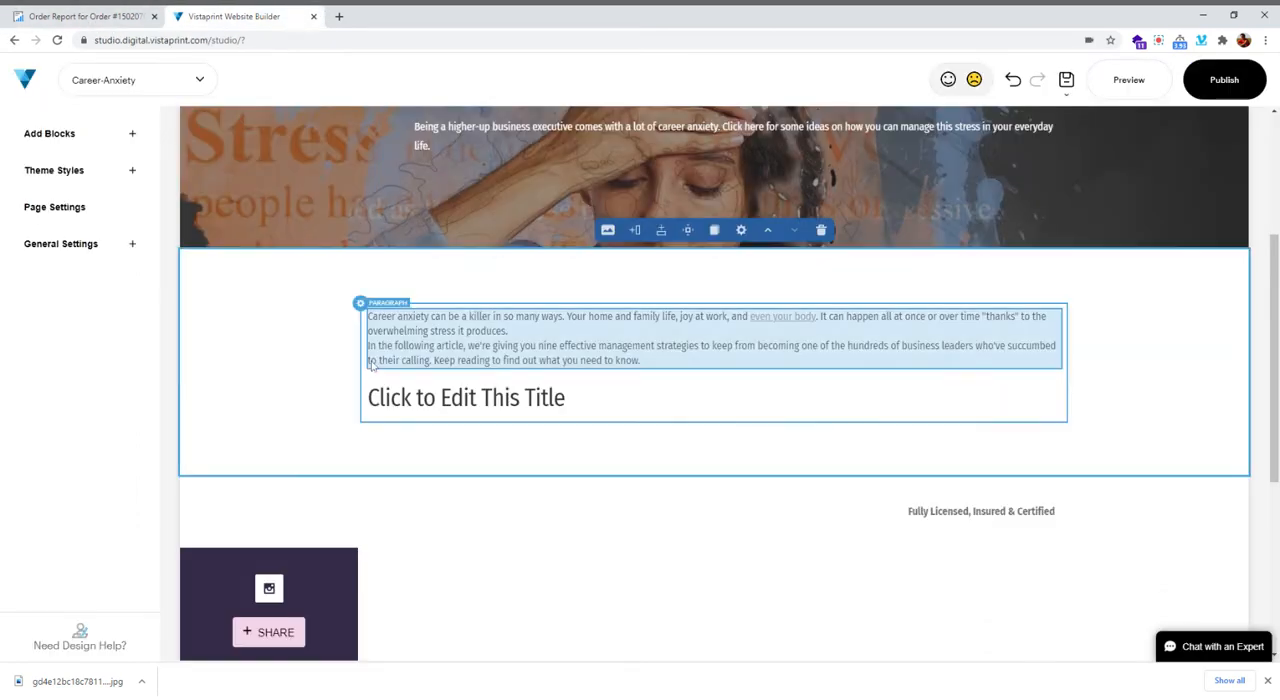
{"action": "left_click", "coordinate": [435, 398]}
{"action": "key", "text": "ctrl+v"}
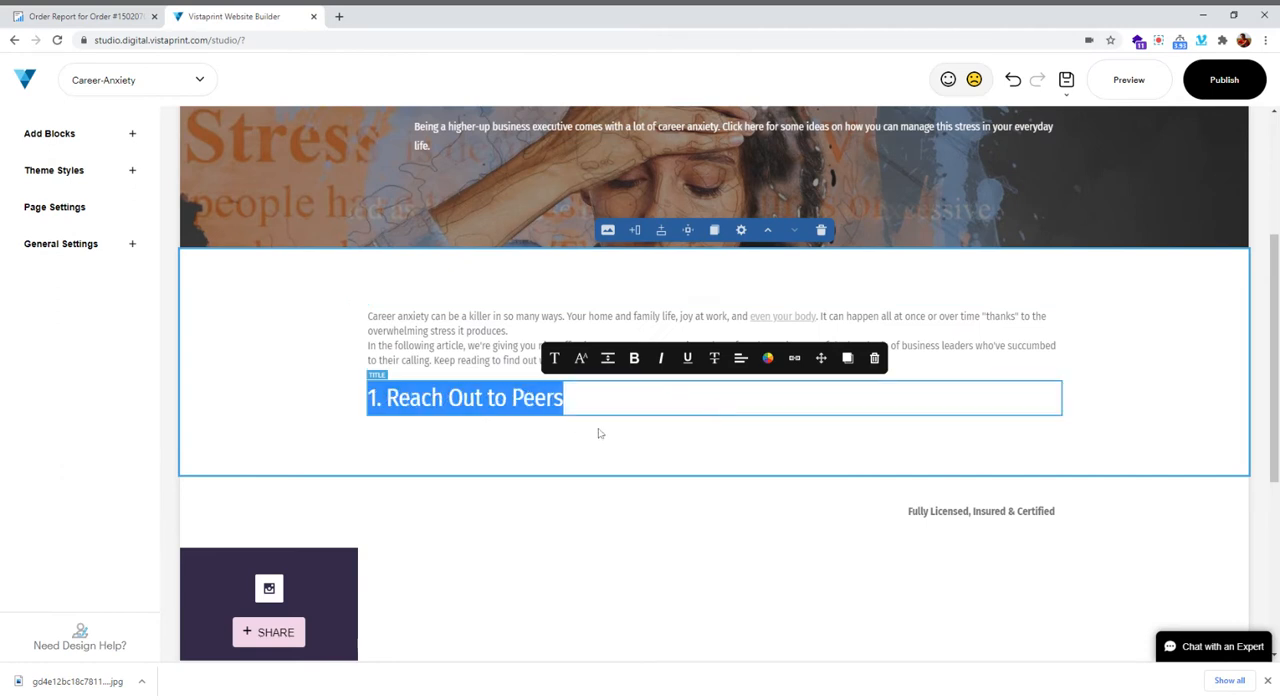
Add a P1 paragraph element below the "1. Reach Out to Peers" heading and fill it with that section's four paragraphs from the order report
{"action": "left_click", "coordinate": [713, 418]}
{"action": "left_click", "coordinate": [717, 377]}
{"action": "left_click", "coordinate": [80, 16]}
{"action": "scroll", "coordinate": [450, 300], "scroll_direction": "down", "scroll_amount": 2}
{"action": "left_click_drag", "start_coordinate": [413, 255], "coordinate": [750, 425]}
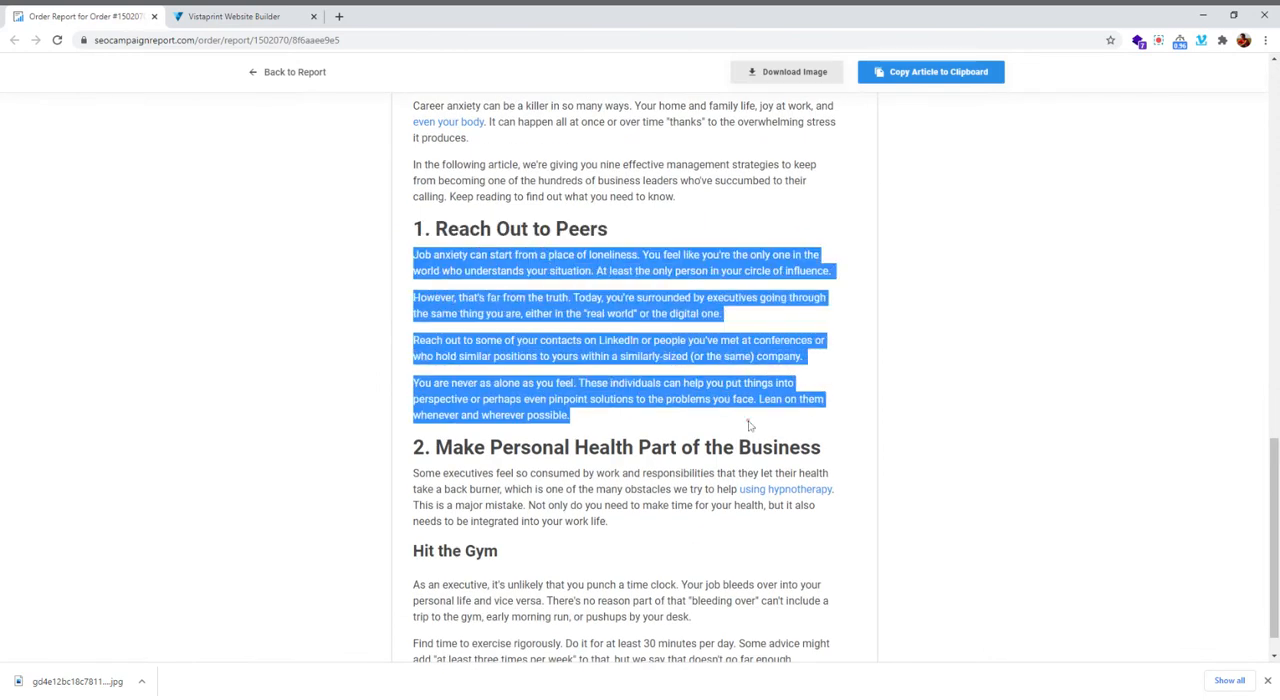
{"action": "key", "text": "ctrl+c"}
{"action": "left_click", "coordinate": [230, 16]}
{"action": "triple_click", "coordinate": [524, 446]}
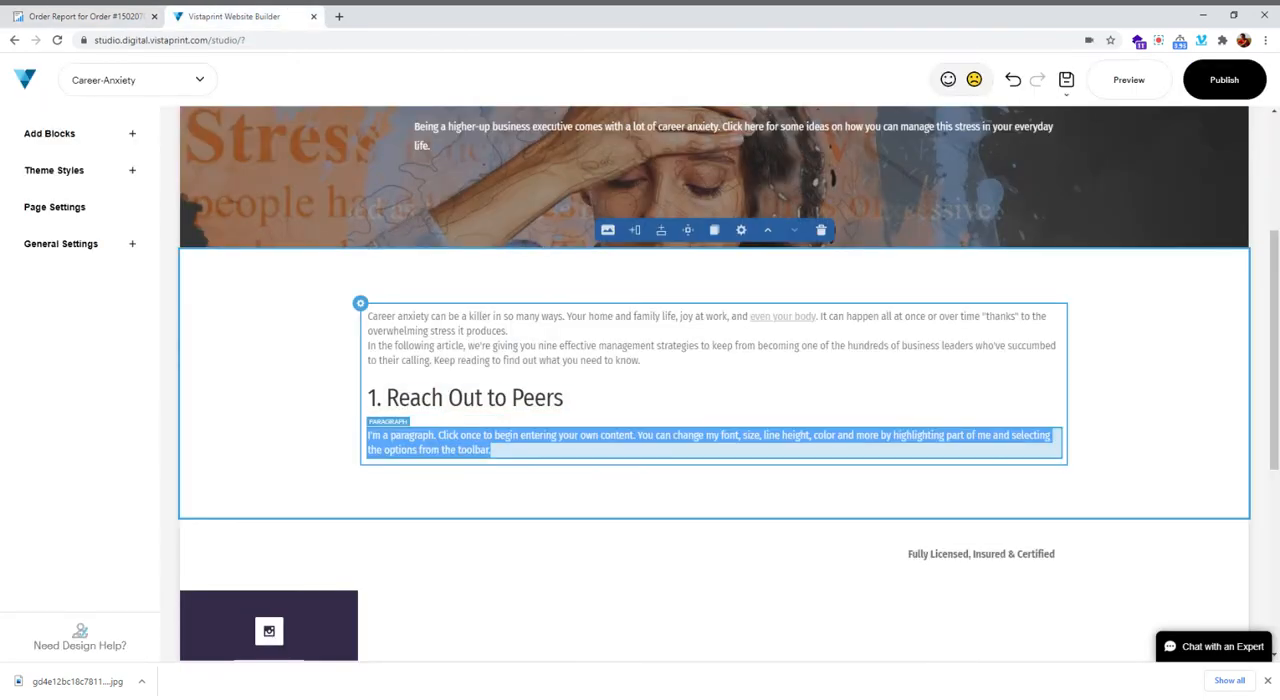
{"action": "key", "text": "ctrl+v"}
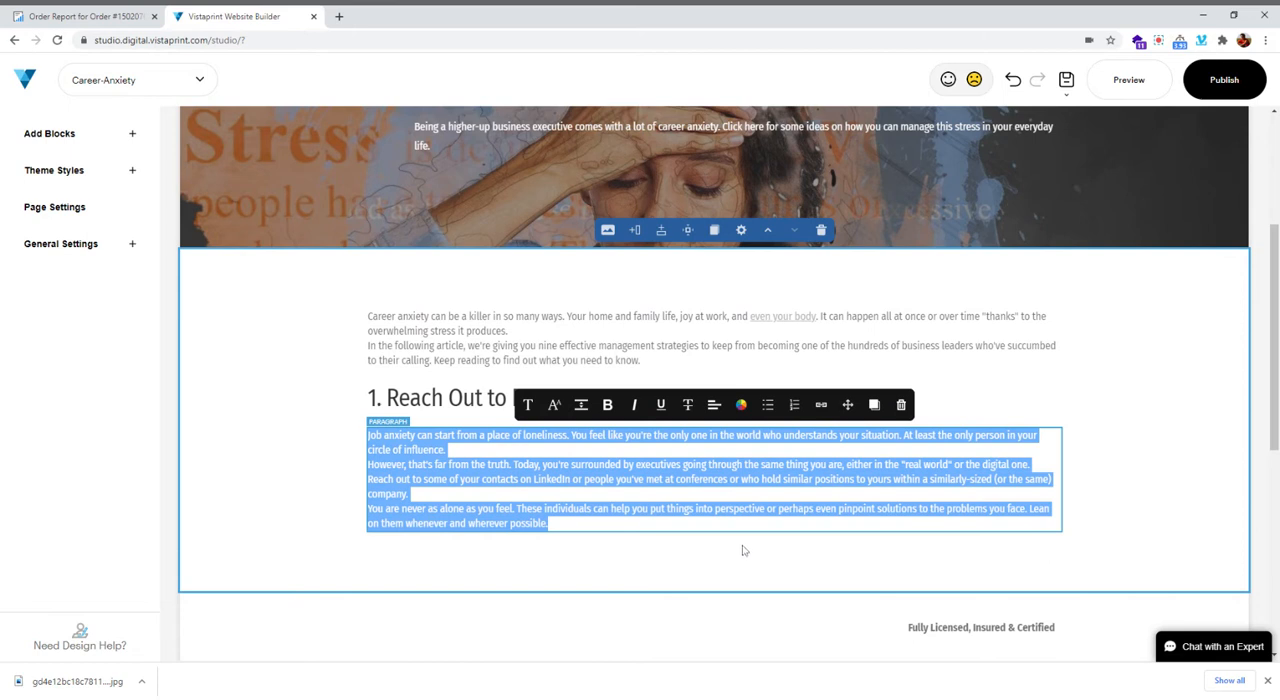
Add an H2 title element below the "1. Reach Out to Peers" paragraphs
{"action": "left_click", "coordinate": [713, 538]}
{"action": "left_click", "coordinate": [714, 533]}
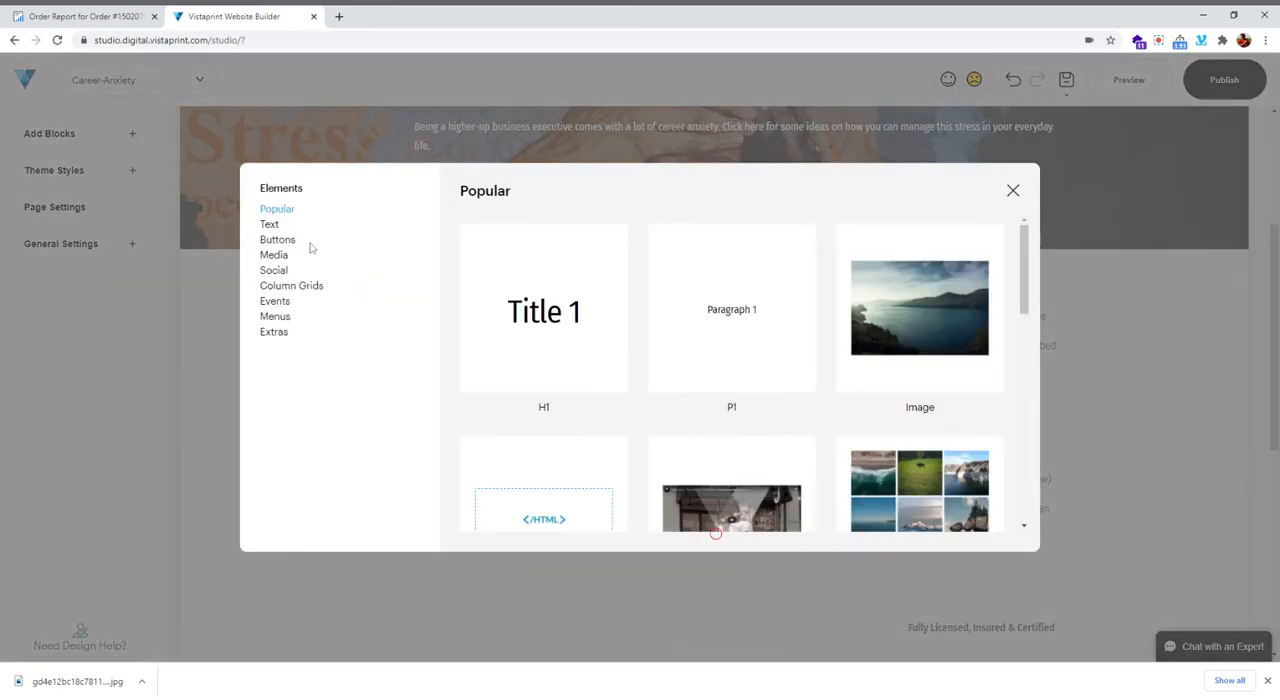
{"action": "left_click", "coordinate": [269, 224]}
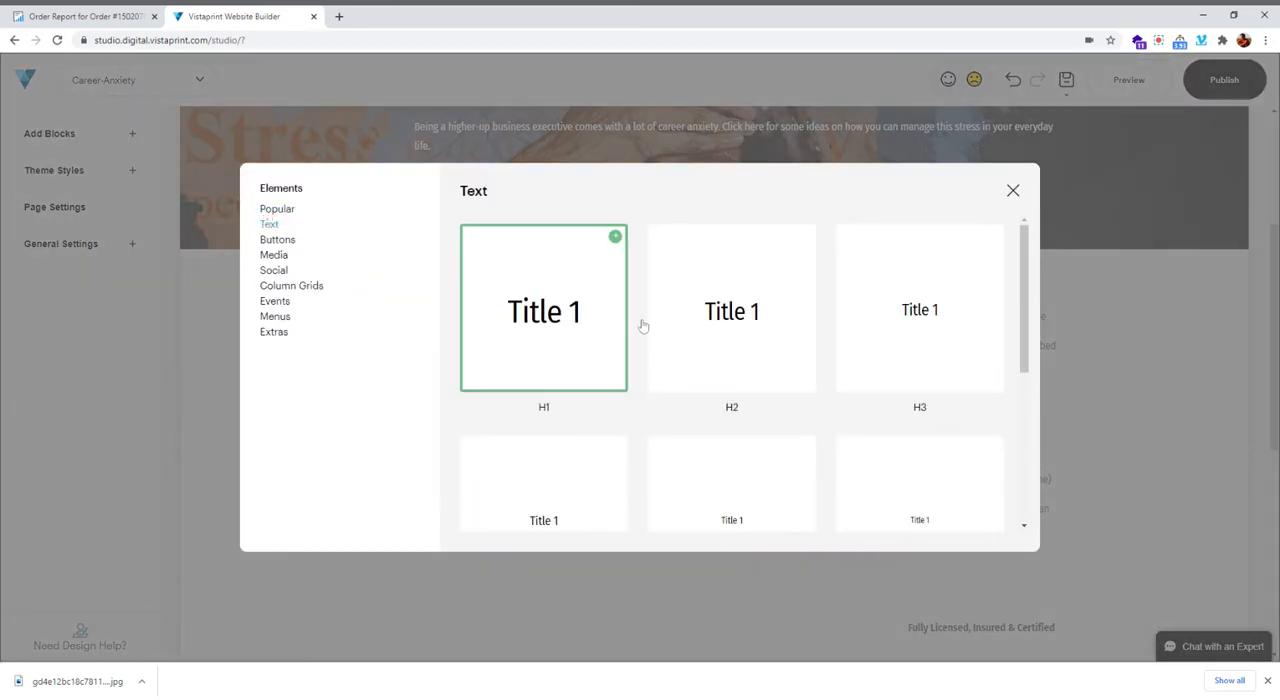
{"action": "left_click", "coordinate": [728, 440]}
{"action": "scroll", "coordinate": [617, 443], "scroll_direction": "down", "scroll_amount": 2}
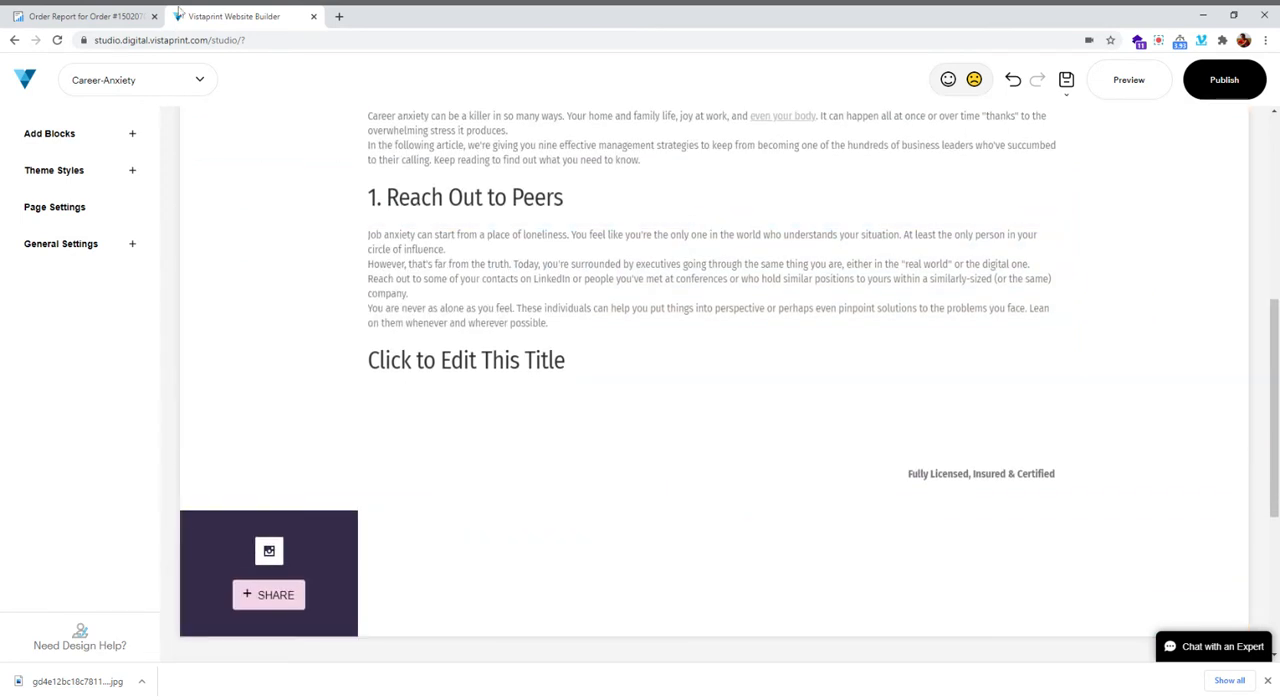
Copy the heading "2. Make Personal Health Part of the Business" from the order report and paste it over the new title's placeholder text
{"action": "left_click", "coordinate": [87, 19]}
{"action": "scroll", "coordinate": [545, 485], "scroll_direction": "down", "scroll_amount": 1}
{"action": "scroll", "coordinate": [620, 380], "scroll_direction": "down", "scroll_amount": 1}
{"action": "left_click_drag", "start_coordinate": [824, 388], "coordinate": [404, 376]}
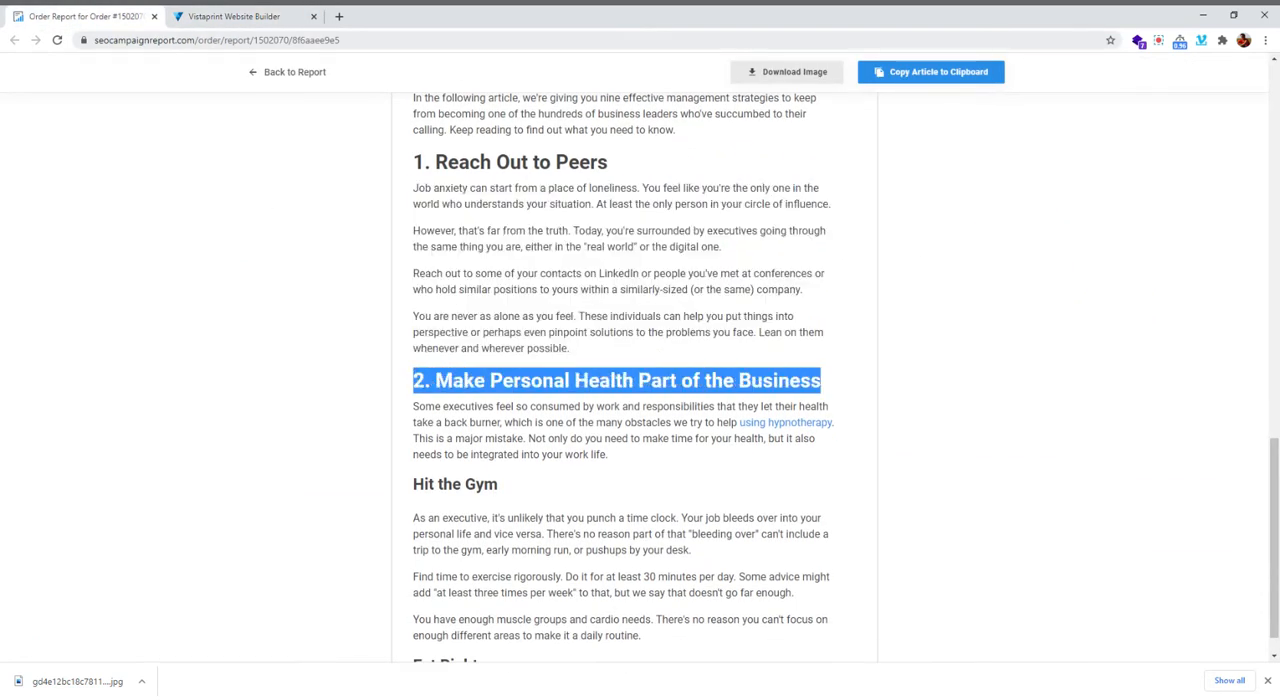
{"action": "left_click", "coordinate": [230, 16]}
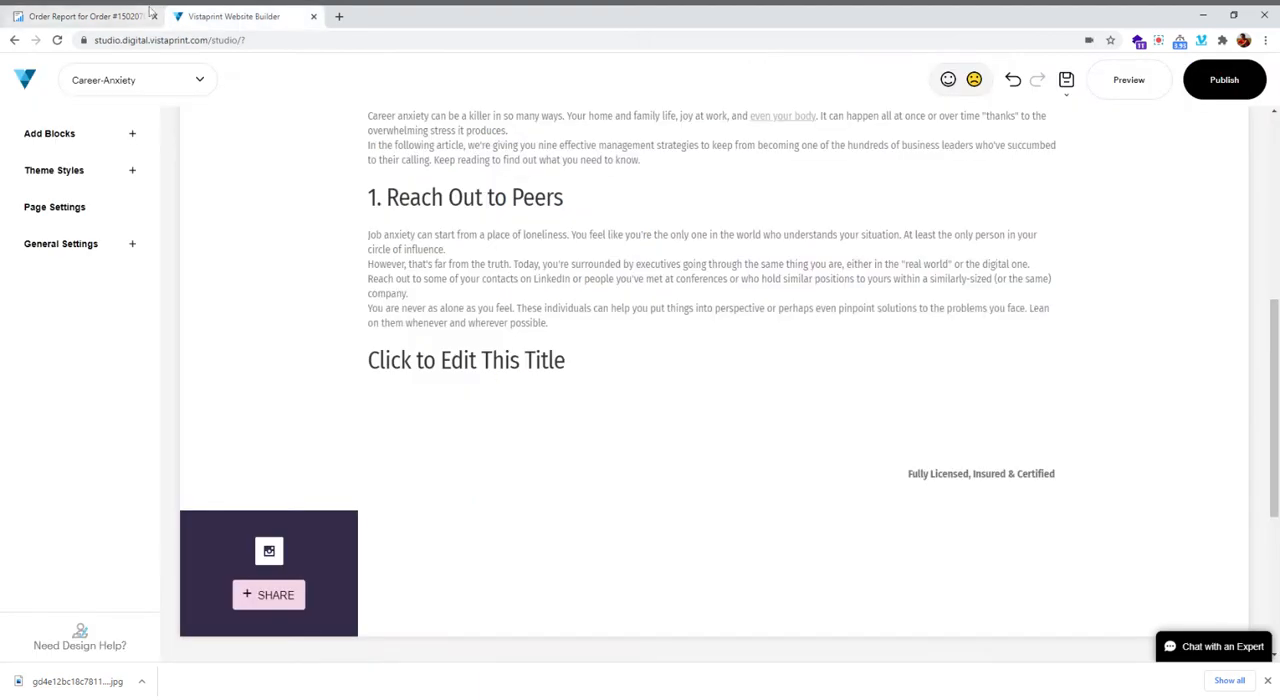
{"action": "left_click", "coordinate": [621, 376]}
{"action": "key", "text": "ctrl+v"}
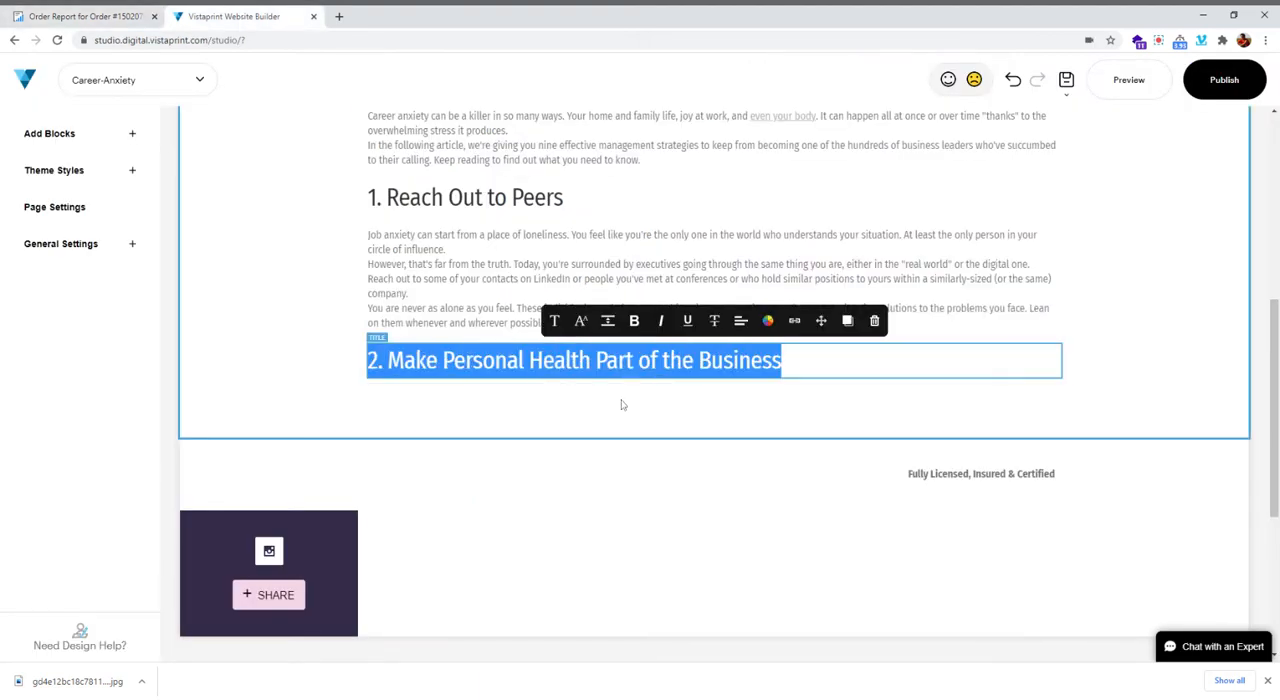
Copy the section 2 introductory paragraph from the order report and paste it into a new P1 paragraph element below the section 2 heading
{"action": "left_click", "coordinate": [85, 16]}
{"action": "left_click_drag", "start_coordinate": [414, 410], "coordinate": [646, 455]}
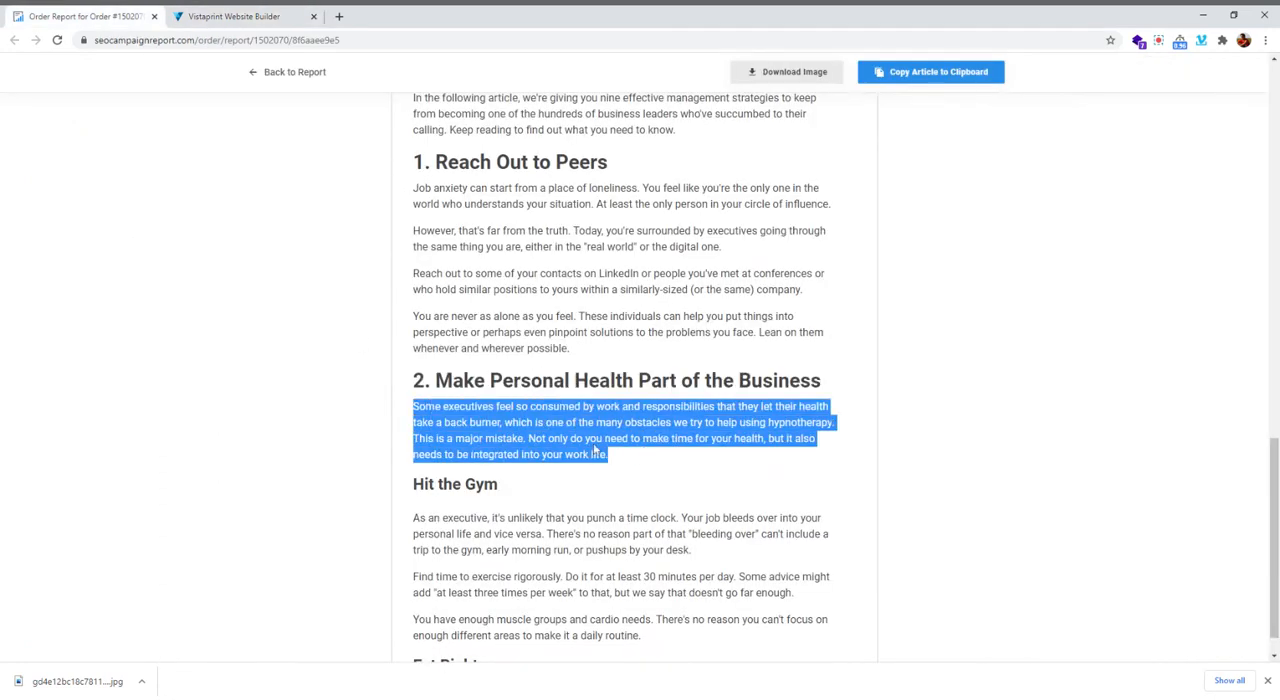
{"action": "left_click", "coordinate": [262, 17]}
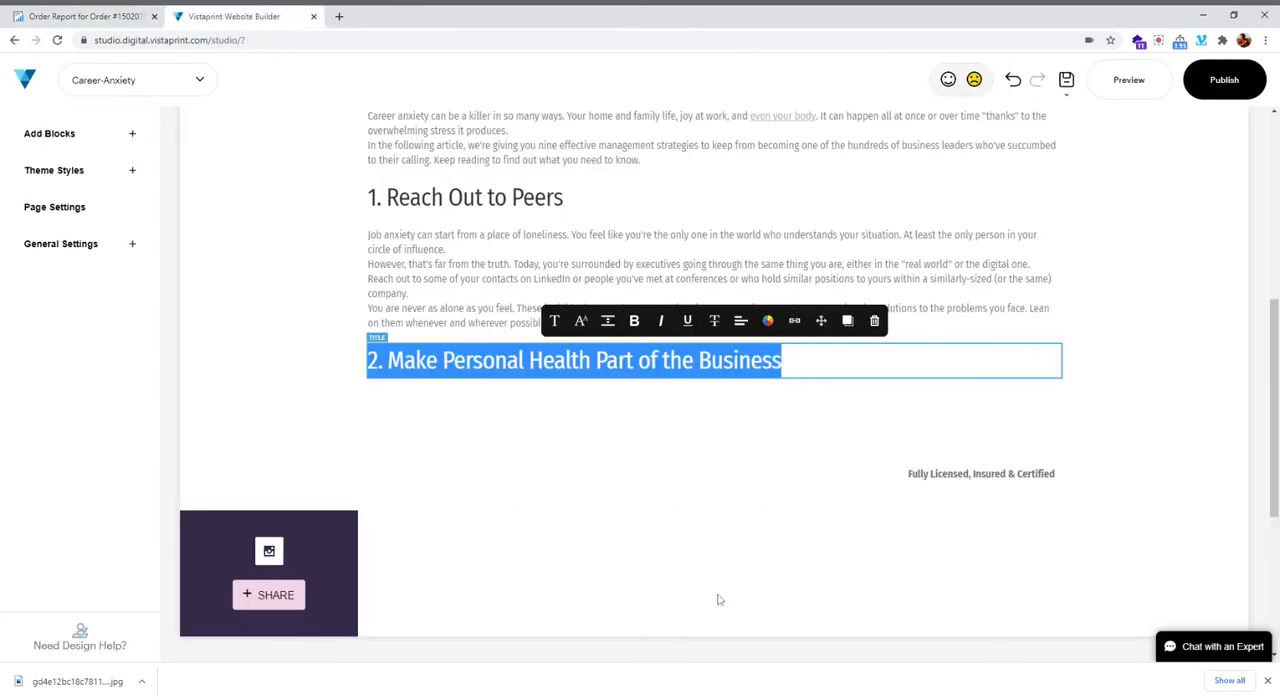
{"action": "left_click", "coordinate": [714, 402]}
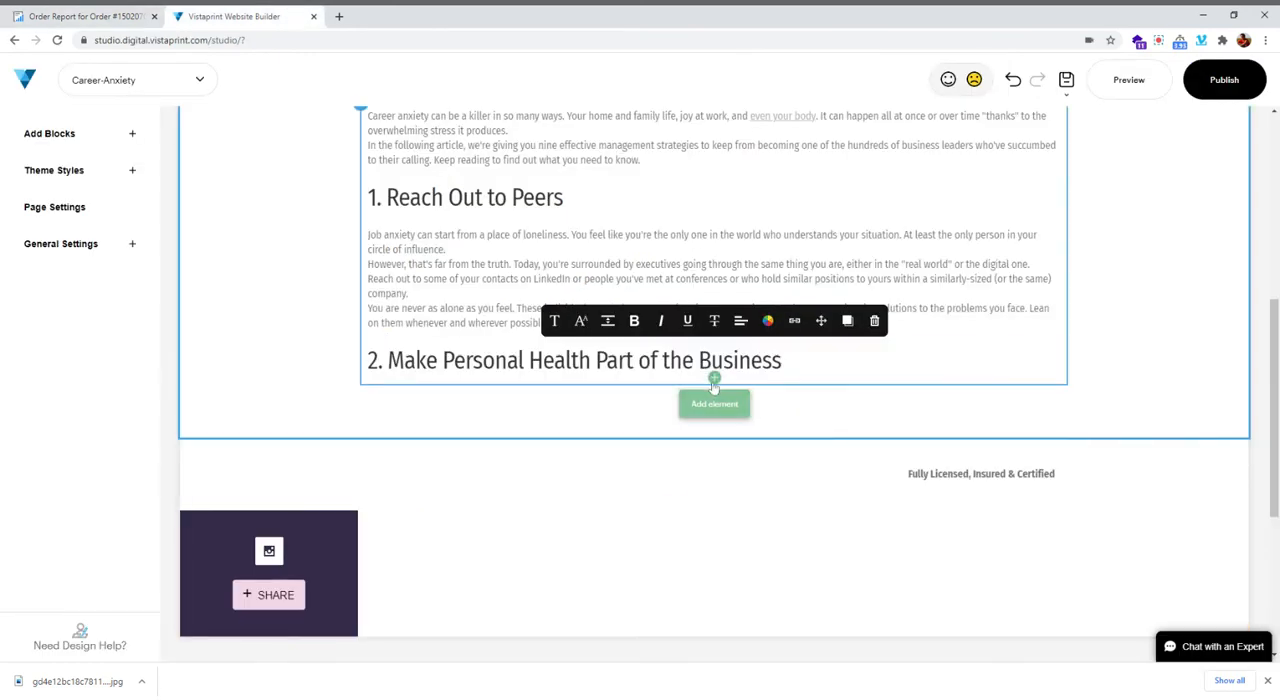
{"action": "left_click", "coordinate": [737, 303]}
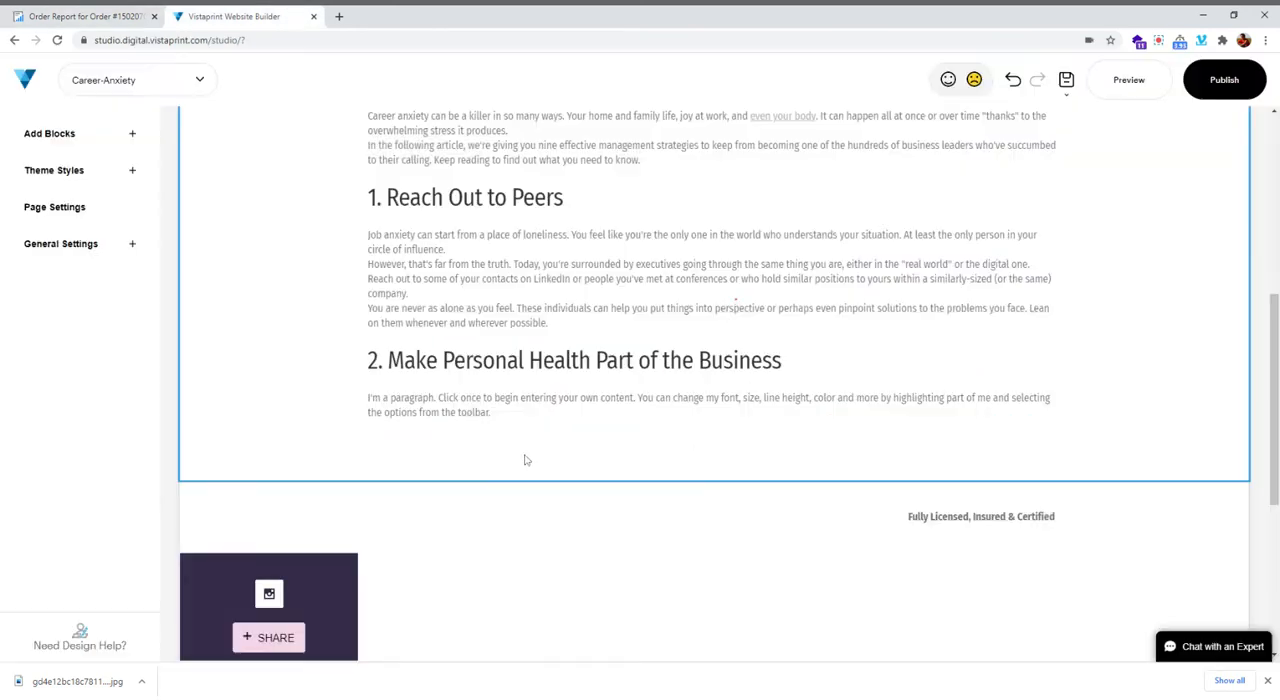
{"action": "key", "text": "ctrl+v"}
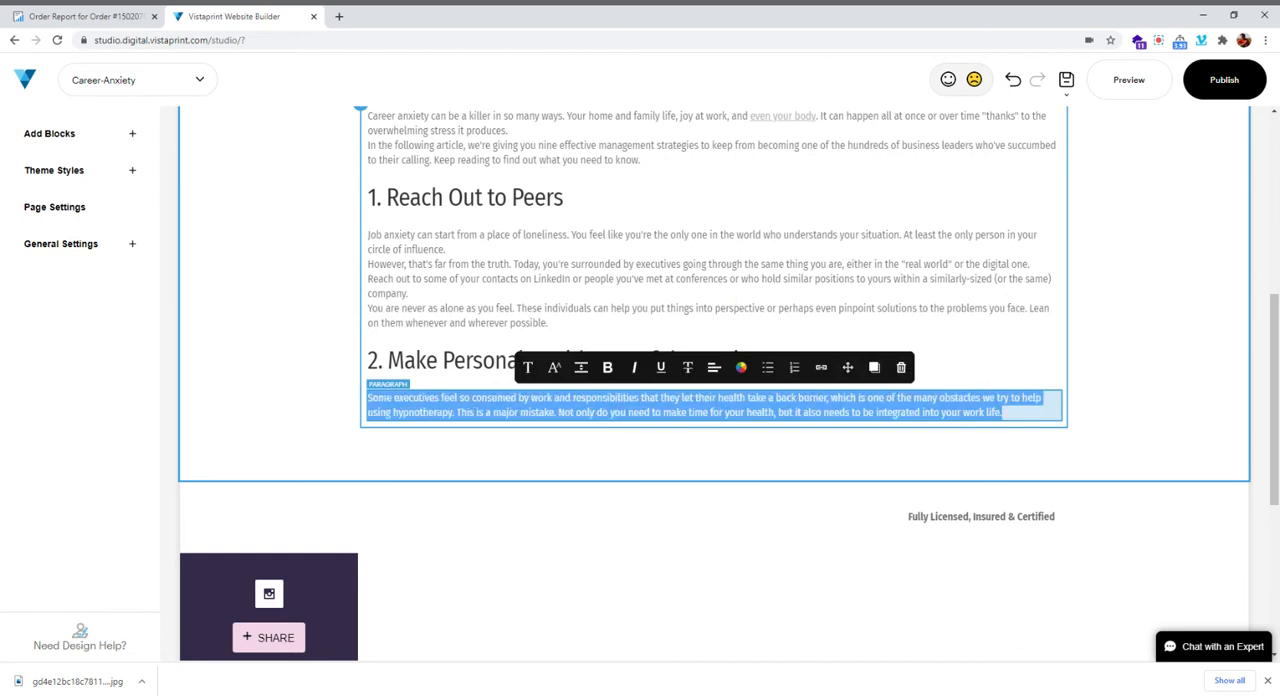
Check the "using hypnotherapy" link in the order report, link the same words in the section 2 paragraph to an internal page and save the link
{"action": "left_click", "coordinate": [50, 13]}
{"action": "left_click", "coordinate": [631, 485]}
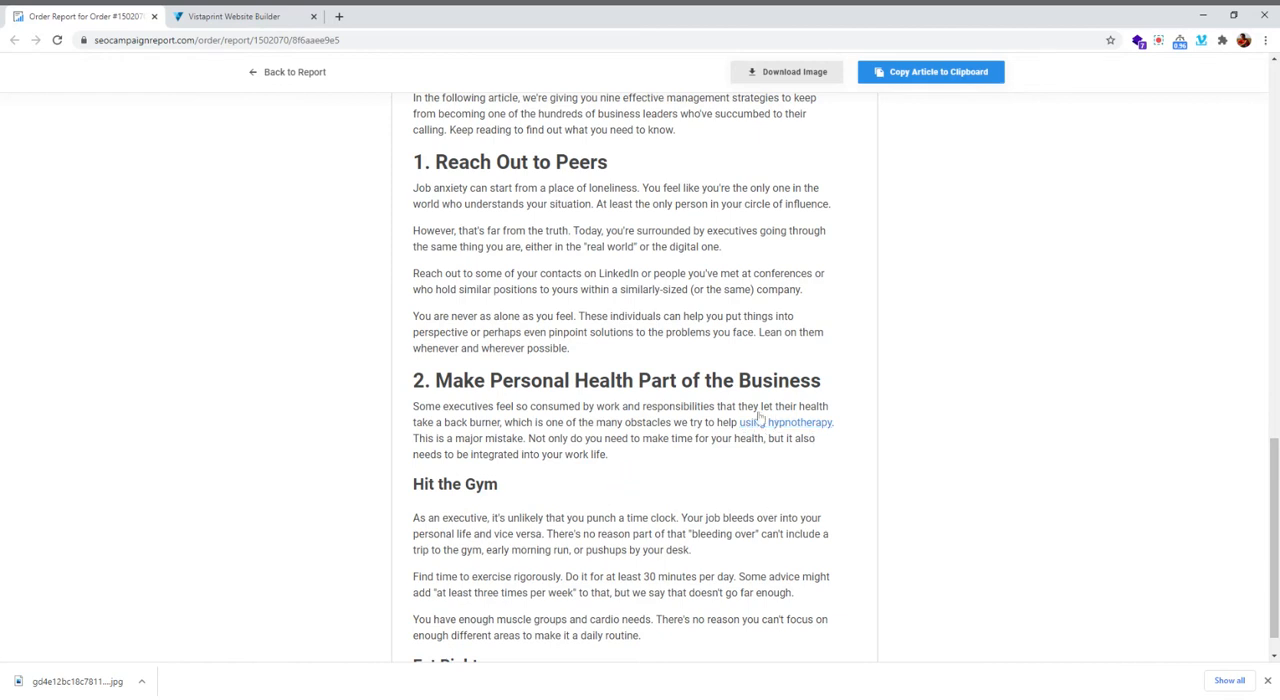
{"action": "left_click", "coordinate": [232, 15]}
{"action": "left_click", "coordinate": [1011, 410]}
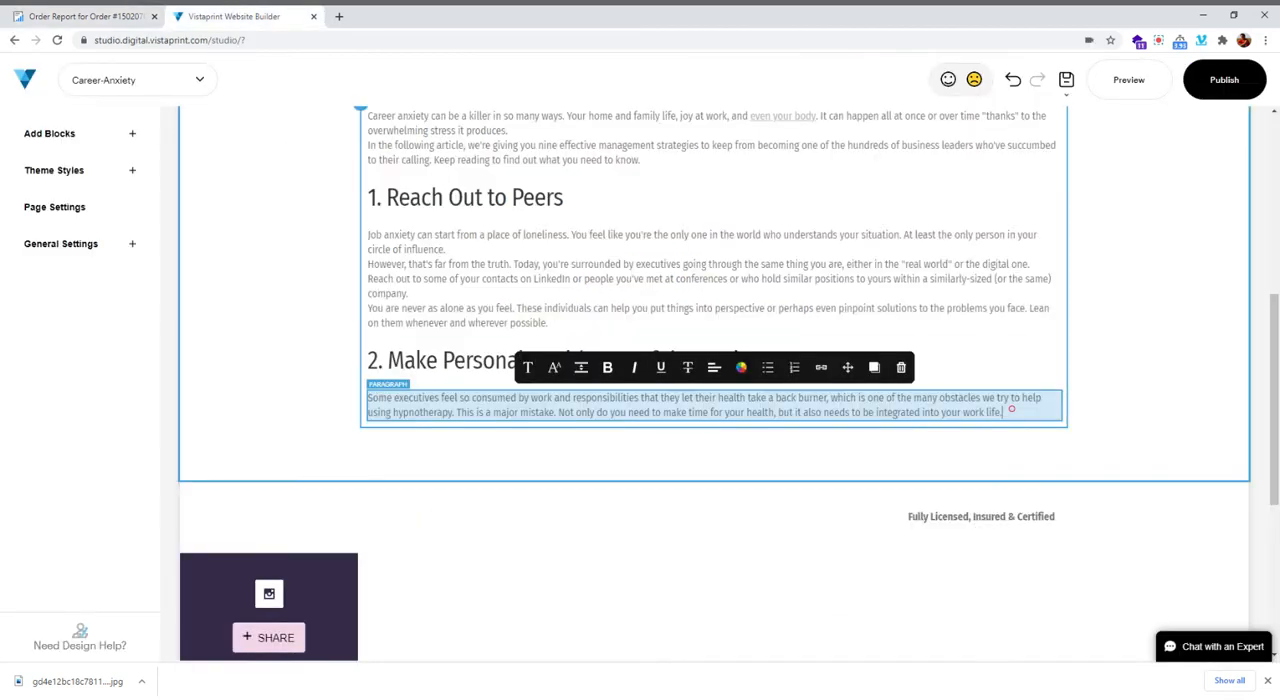
{"action": "left_click_drag", "start_coordinate": [454, 412], "coordinate": [366, 412]}
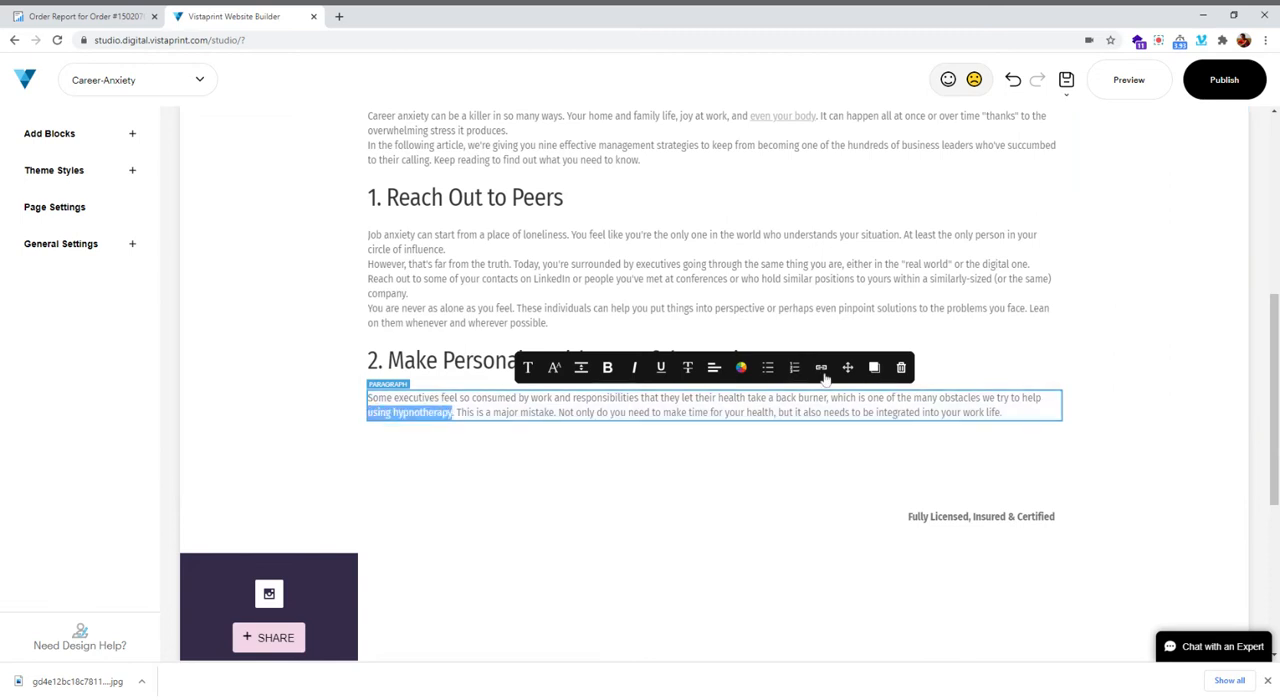
{"action": "left_click", "coordinate": [822, 370]}
{"action": "left_click", "coordinate": [467, 235]}
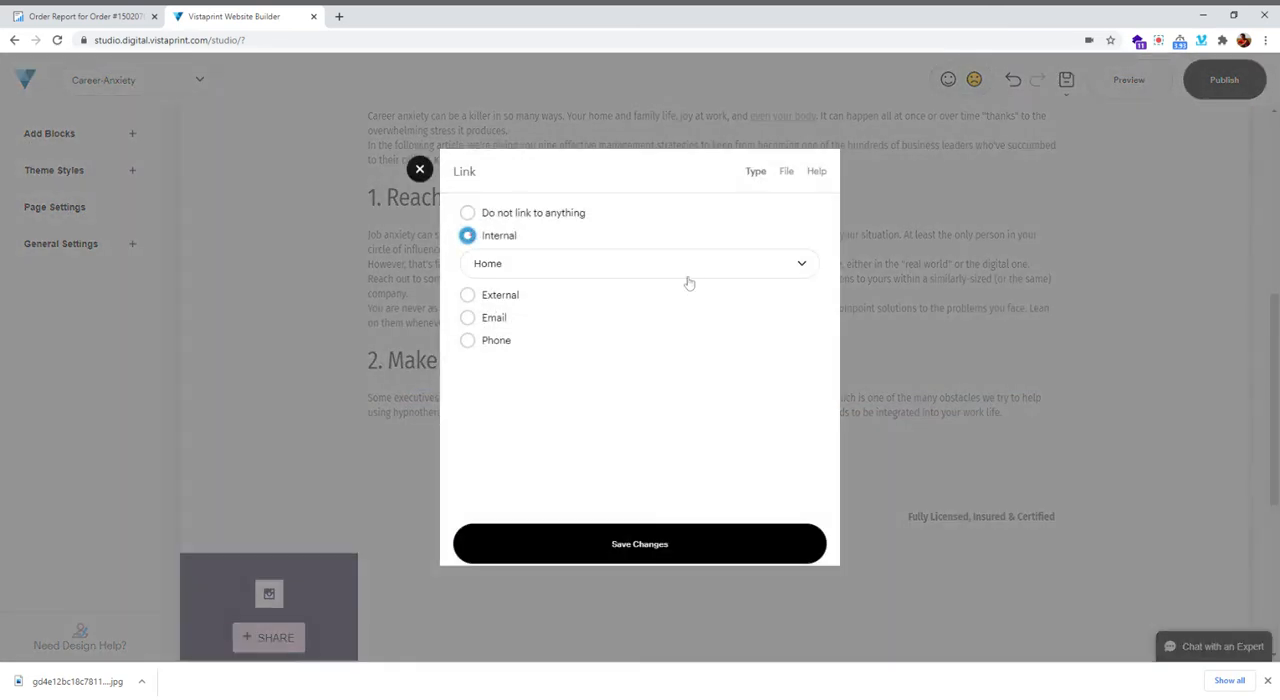
{"action": "left_click", "coordinate": [690, 263]}
{"action": "scroll", "coordinate": [655, 338], "scroll_direction": "down", "scroll_amount": 3}
{"action": "scroll", "coordinate": [653, 341], "scroll_direction": "down", "scroll_amount": 2}
{"action": "left_click", "coordinate": [517, 322]}
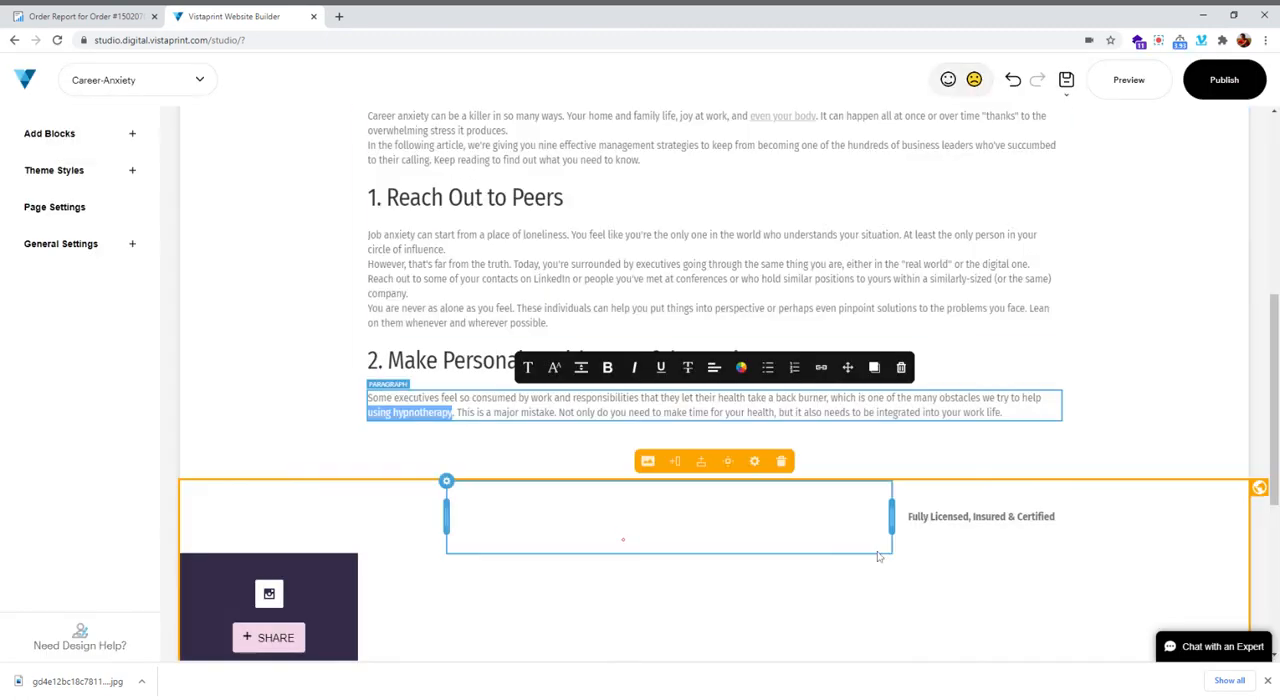
{"action": "left_click", "coordinate": [572, 450]}
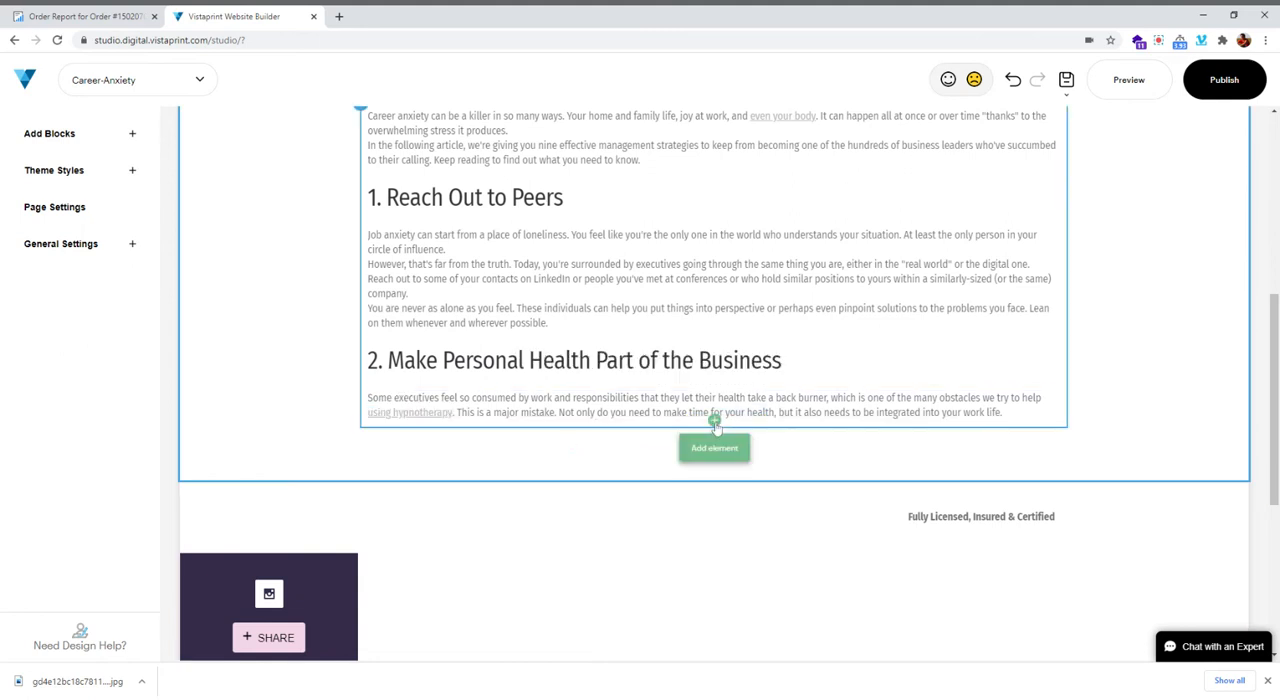
Start adding an element below the section 2 paragraph, and copy the "Hit the Gym" subheading from the order report
{"action": "left_click", "coordinate": [712, 447]}
{"action": "left_click", "coordinate": [73, 18]}
{"action": "scroll", "coordinate": [358, 385], "scroll_direction": "down", "scroll_amount": 2}
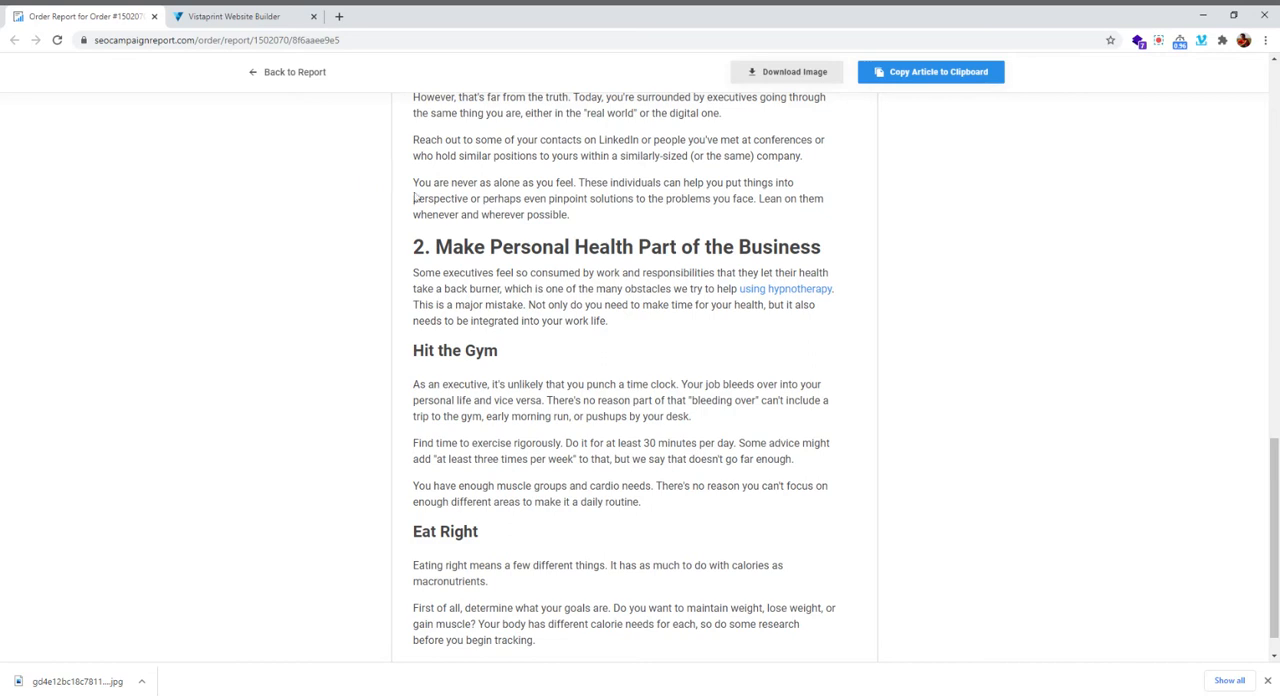
{"action": "left_click_drag", "start_coordinate": [410, 258], "coordinate": [706, 246]}
{"action": "left_click", "coordinate": [475, 373]}
{"action": "left_click_drag", "start_coordinate": [412, 345], "coordinate": [574, 388]}
{"action": "scroll", "coordinate": [476, 455], "scroll_direction": "down", "scroll_amount": 7}
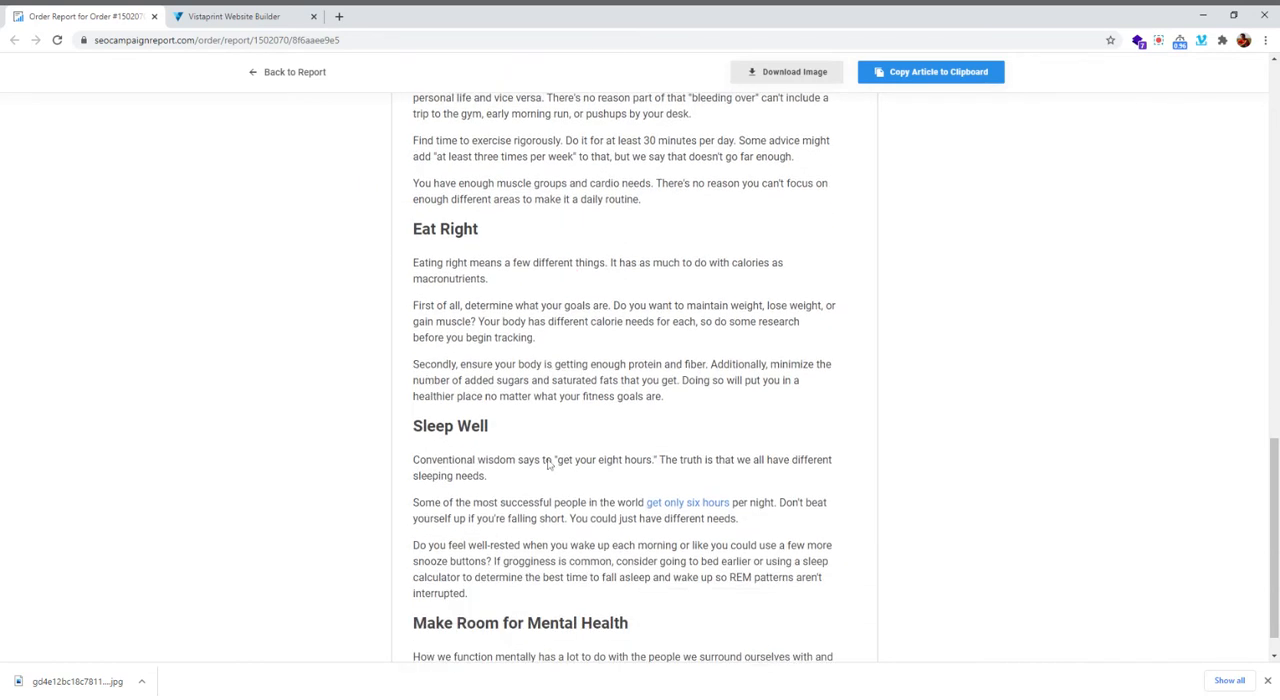
{"action": "scroll", "coordinate": [476, 455], "scroll_direction": "up", "scroll_amount": 5}
{"action": "left_click", "coordinate": [476, 455]}
{"action": "scroll", "coordinate": [476, 455], "scroll_direction": "up", "scroll_amount": 3}
{"action": "left_click_drag", "start_coordinate": [413, 417], "coordinate": [505, 424]}
{"action": "key", "text": "ctrl+c"}
Return to the Vistaprint builder, add an H3 title element below the section 2 paragraph and replace its text with "Hit the Gym"
{"action": "left_click", "coordinate": [232, 16]}
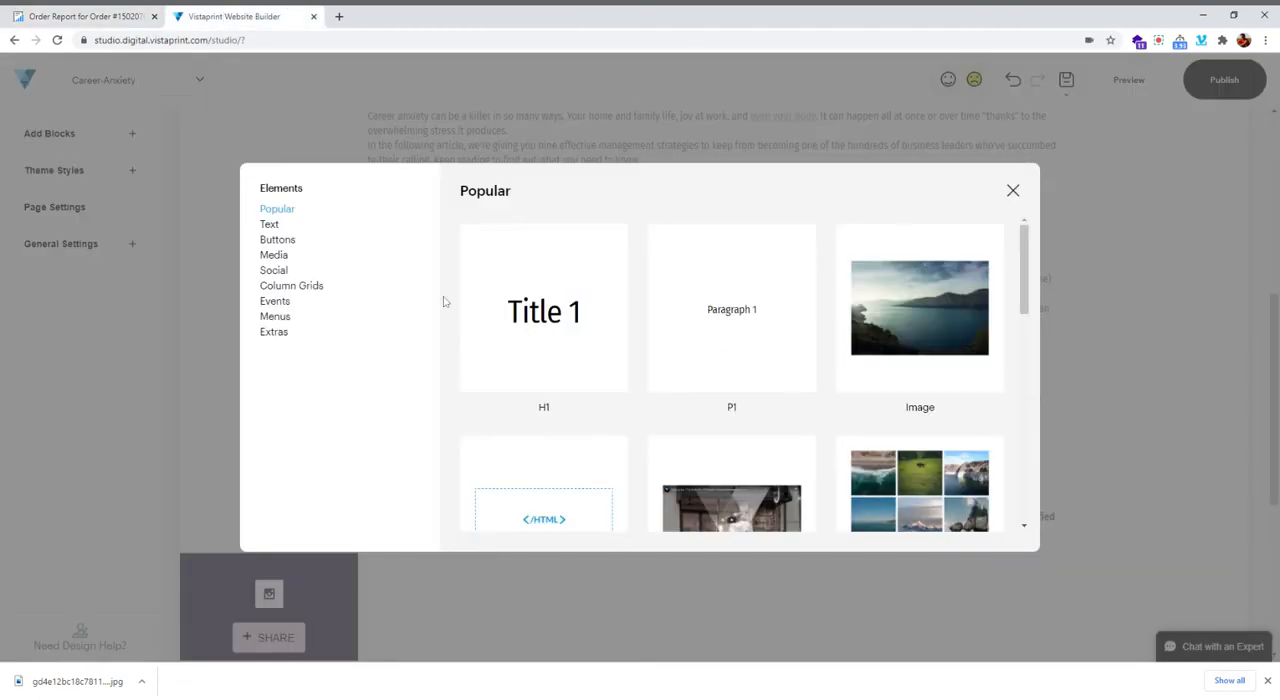
{"action": "left_click", "coordinate": [287, 226]}
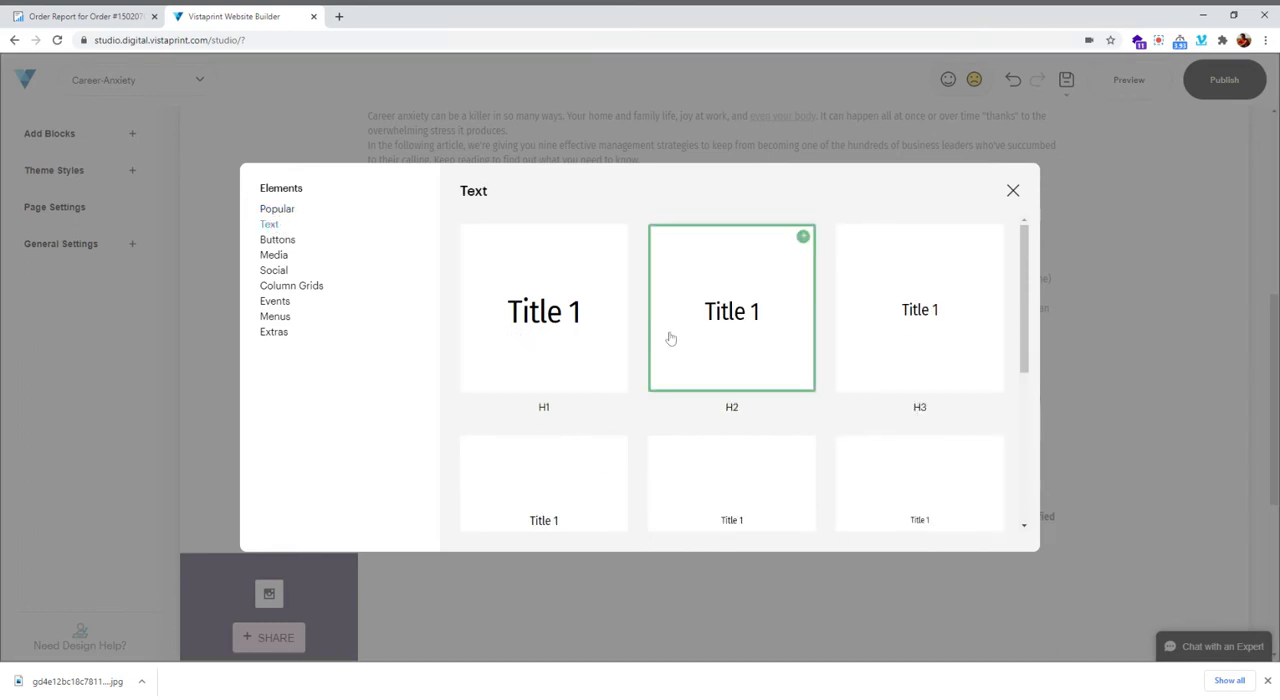
{"action": "scroll", "coordinate": [470, 408], "scroll_direction": "down", "scroll_amount": 2}
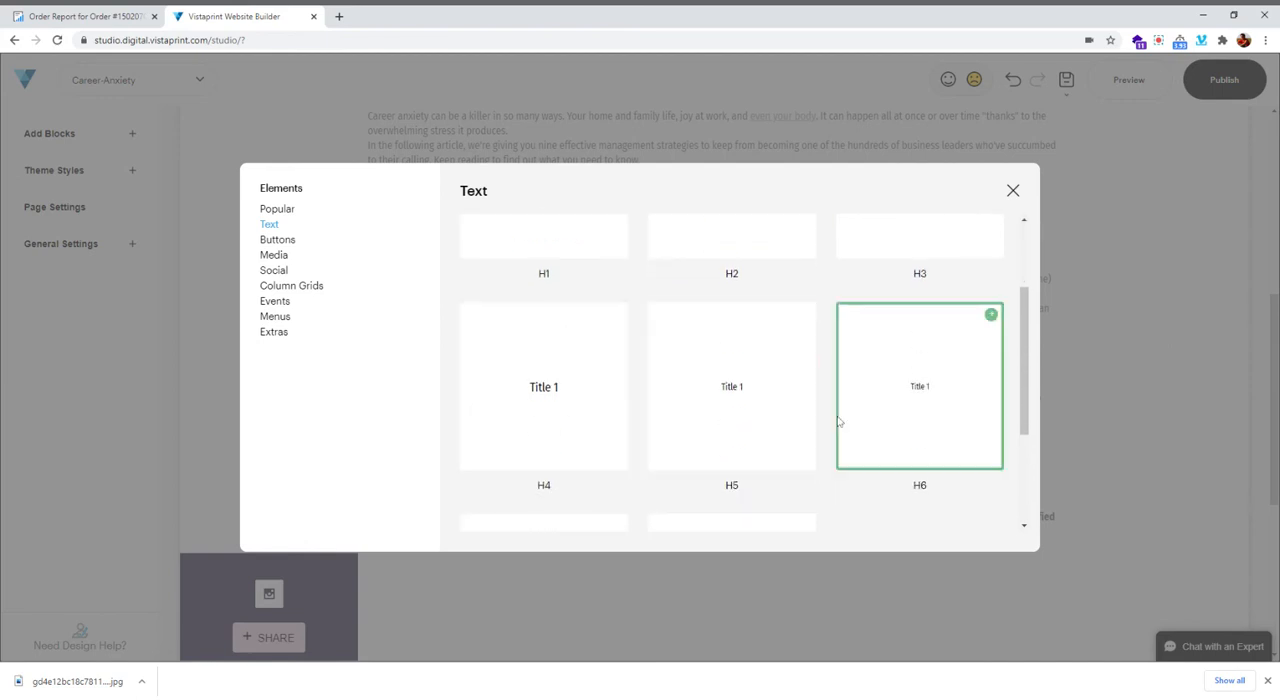
{"action": "scroll", "coordinate": [466, 449], "scroll_direction": "down", "scroll_amount": 2}
{"action": "scroll", "coordinate": [806, 465], "scroll_direction": "up", "scroll_amount": 4}
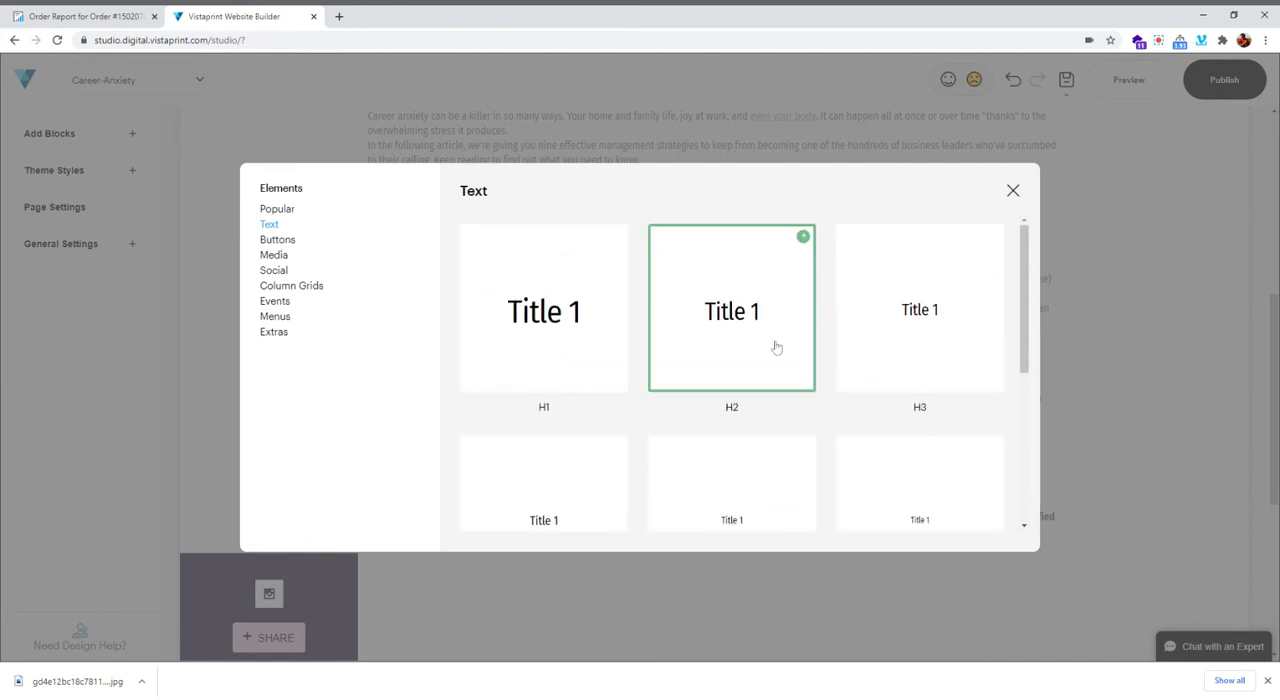
{"action": "left_click", "coordinate": [874, 296]}
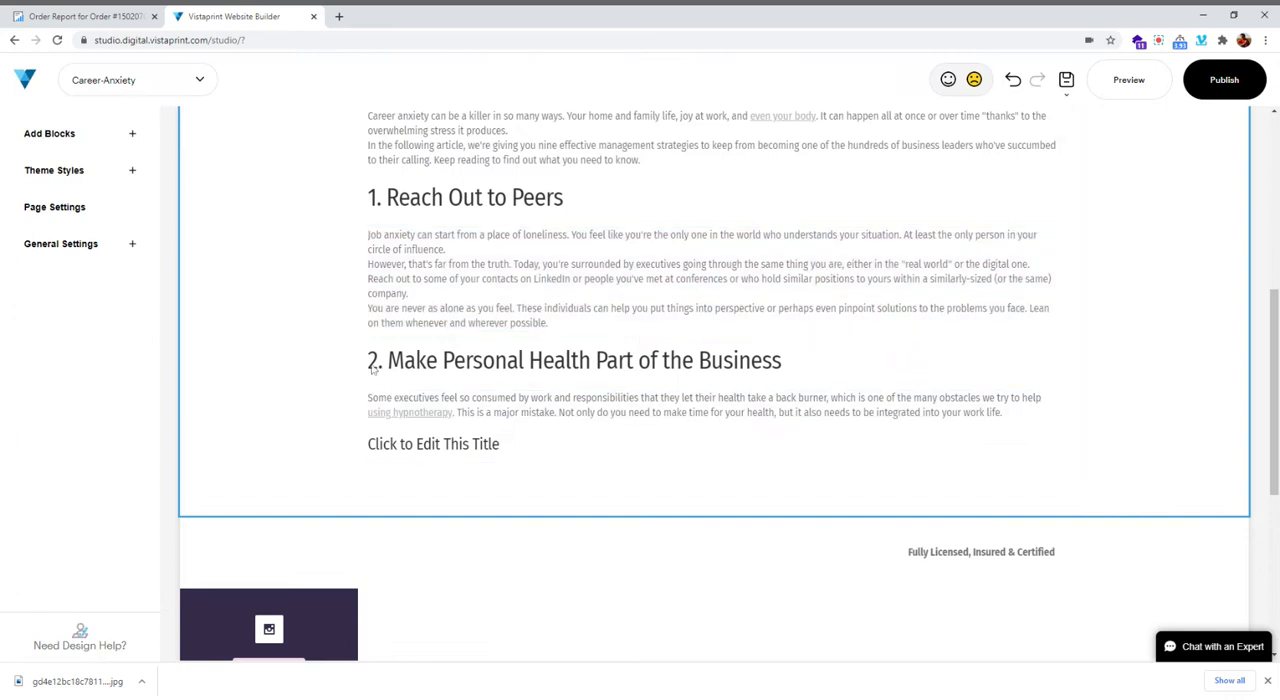
{"action": "left_click", "coordinate": [463, 444]}
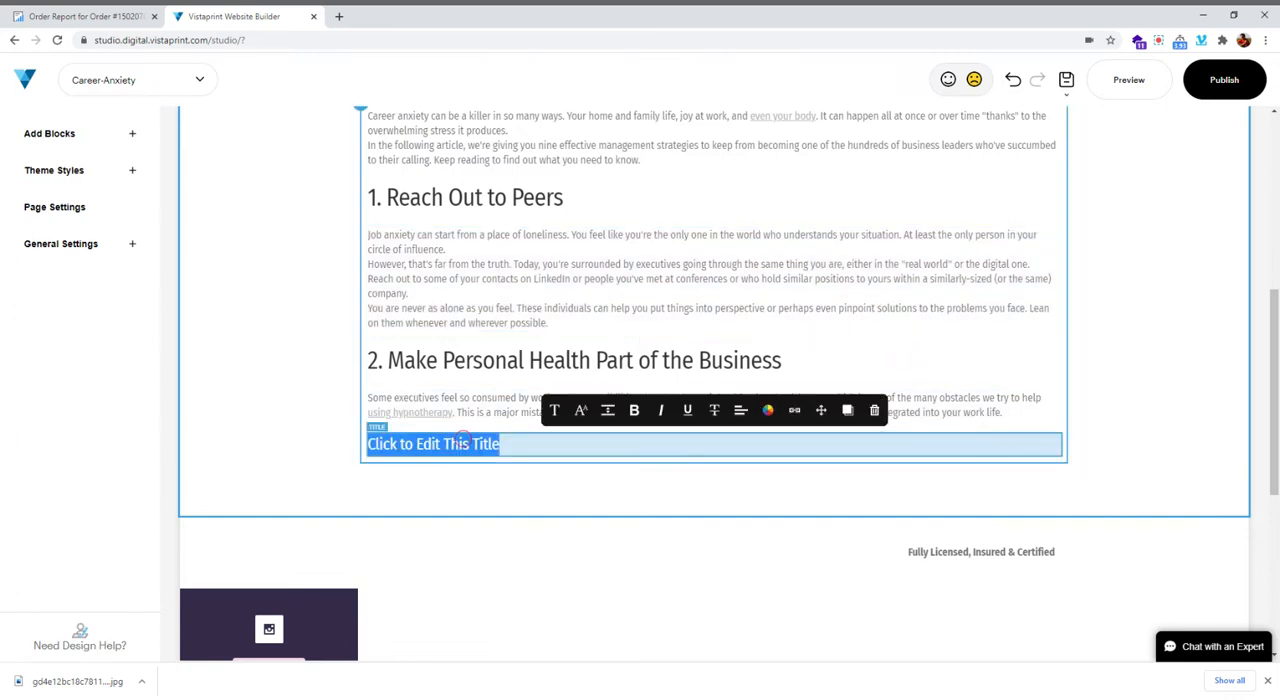
{"action": "key", "text": "ctrl+v"}
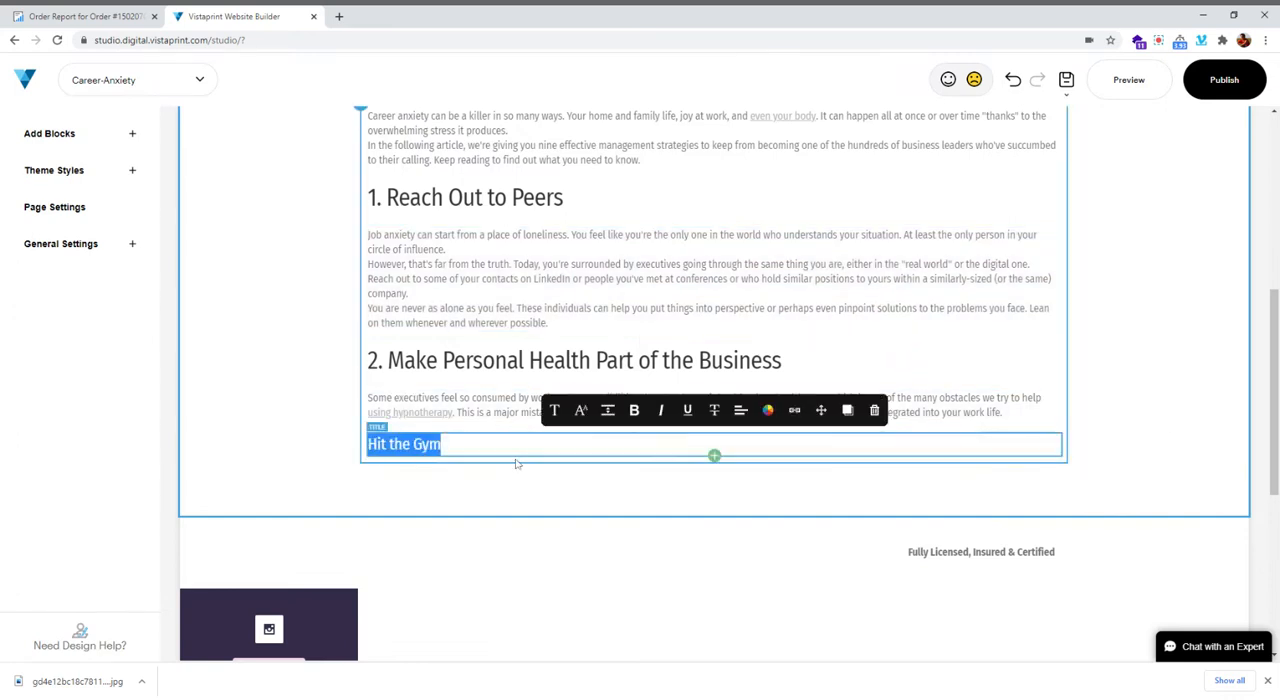
Add a P1 paragraph element below the "Hit the Gym" subheading
{"action": "left_click", "coordinate": [714, 458]}
{"action": "left_click", "coordinate": [714, 458]}
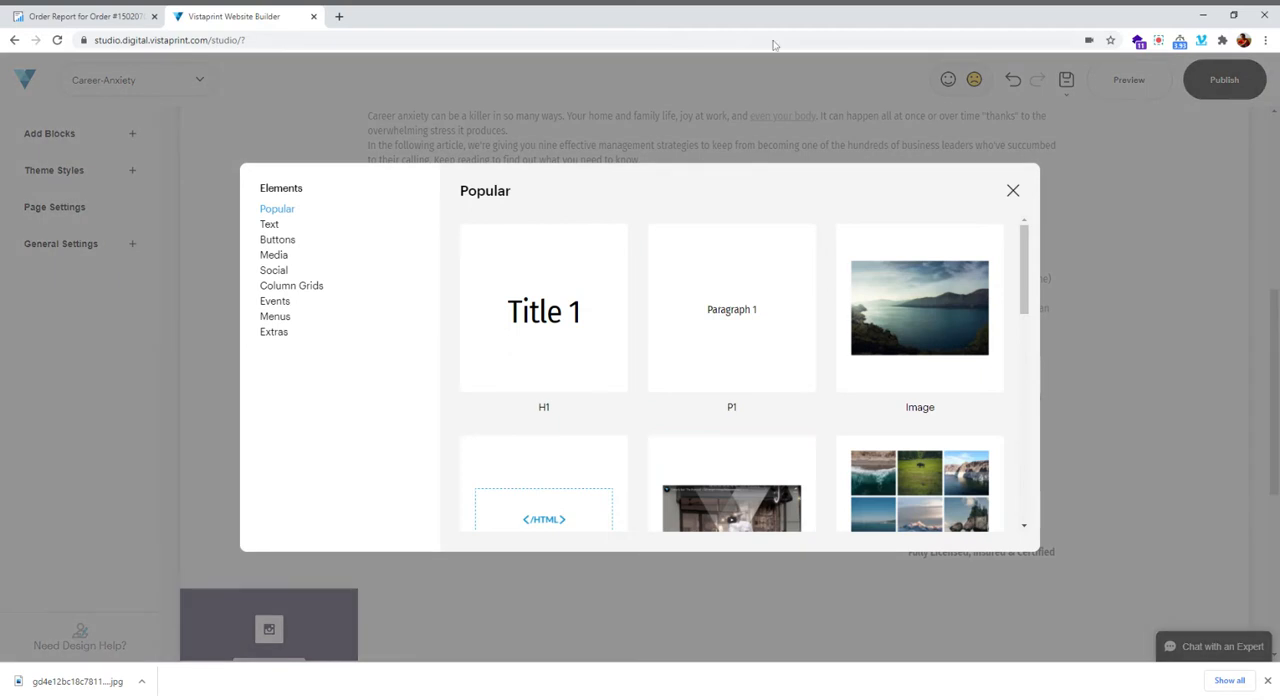
{"action": "left_click", "coordinate": [732, 306]}
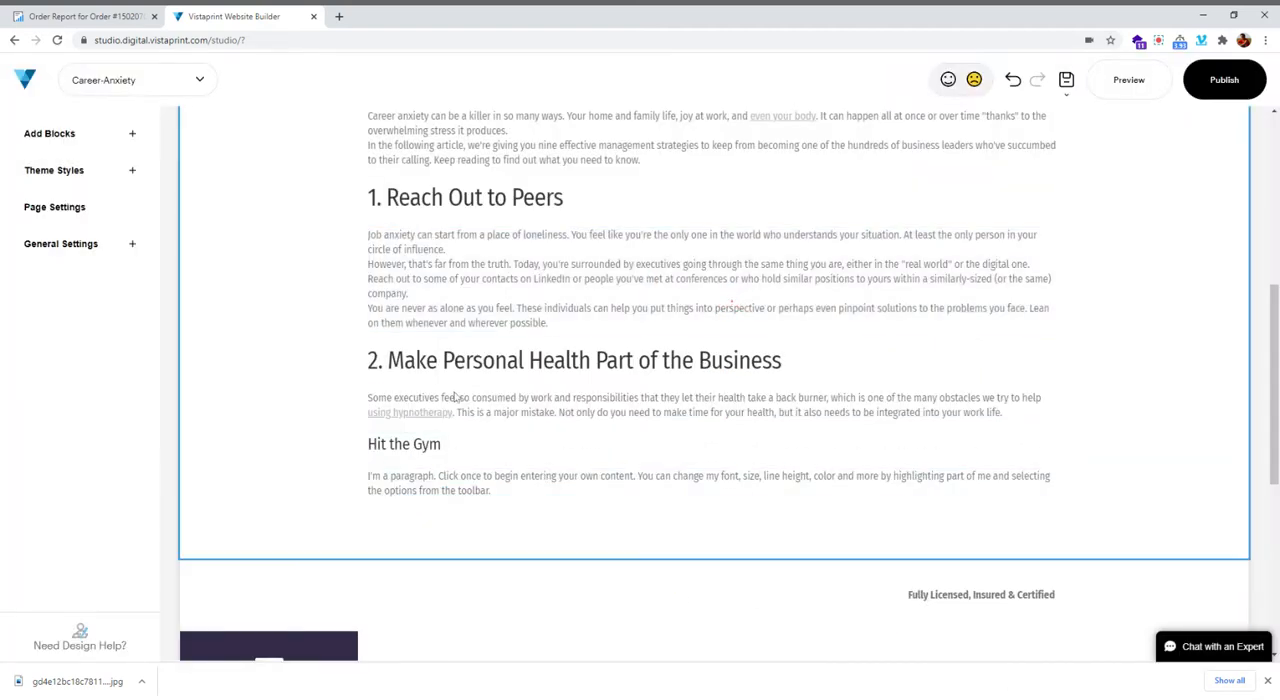
Copy the three "Hit the Gym" paragraphs from the order report and replace the placeholder text below that subheading in the Vistaprint builder with them
{"action": "left_click", "coordinate": [86, 17]}
{"action": "scroll", "coordinate": [548, 508], "scroll_direction": "down", "scroll_amount": 2}
{"action": "scroll", "coordinate": [549, 461], "scroll_direction": "down", "scroll_amount": 1}
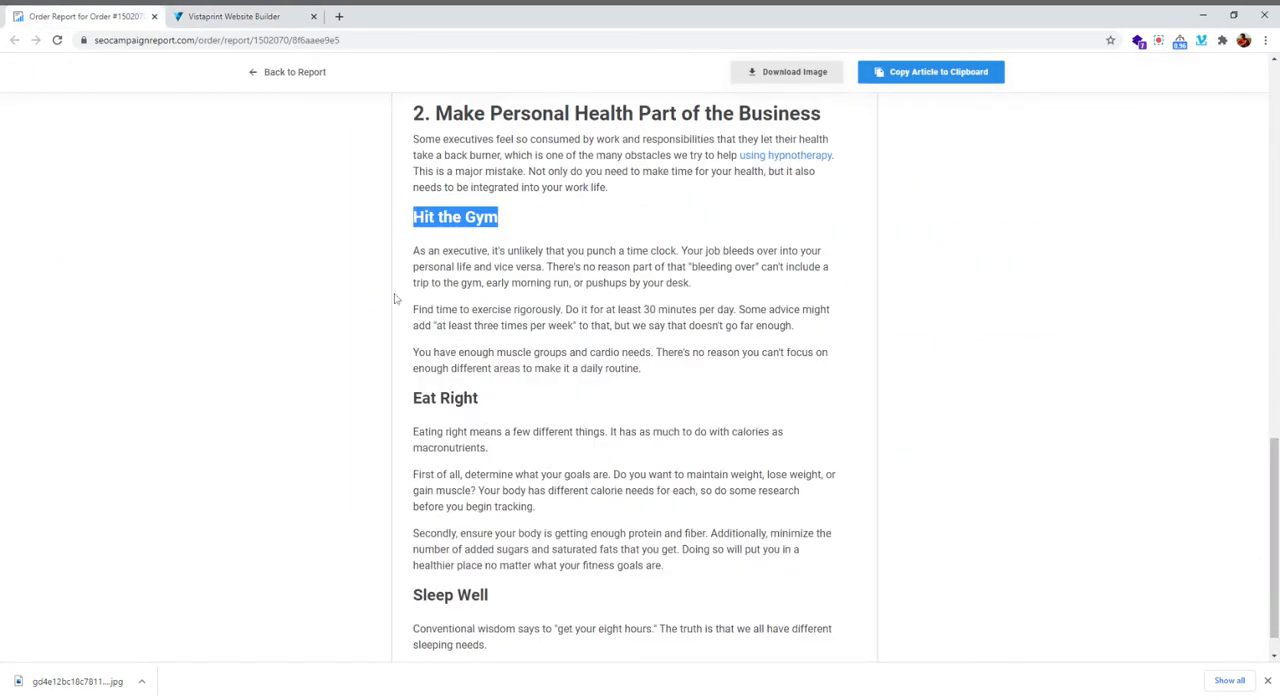
{"action": "left_click_drag", "start_coordinate": [413, 251], "coordinate": [765, 368]}
{"action": "key", "text": "ctrl+c"}
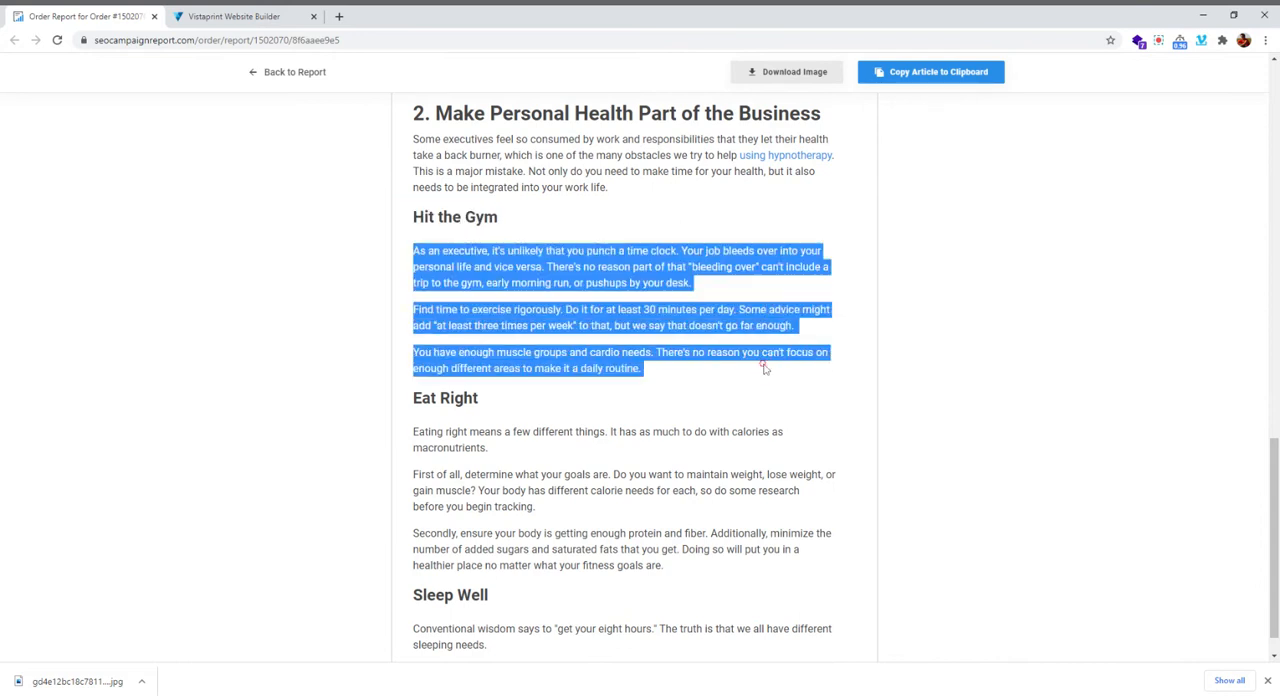
{"action": "left_click", "coordinate": [268, 22]}
{"action": "left_click", "coordinate": [500, 491]}
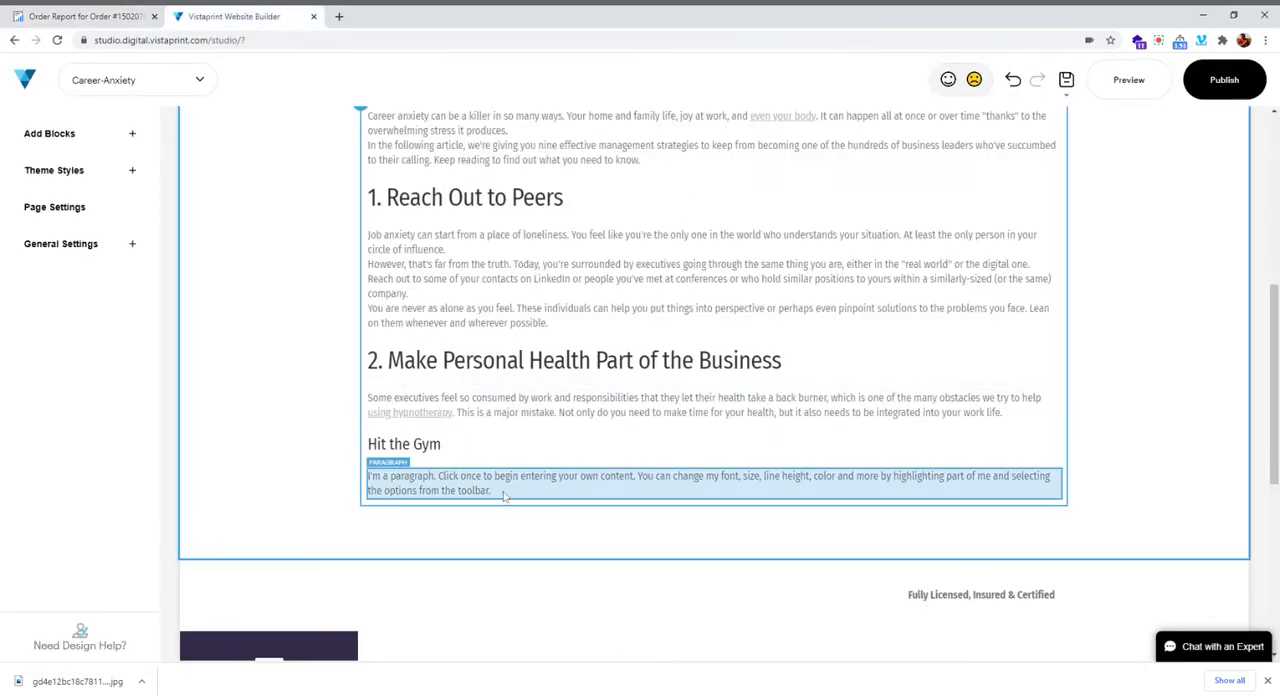
{"action": "key", "text": "ctrl+a"}
{"action": "key", "text": "ctrl+v"}
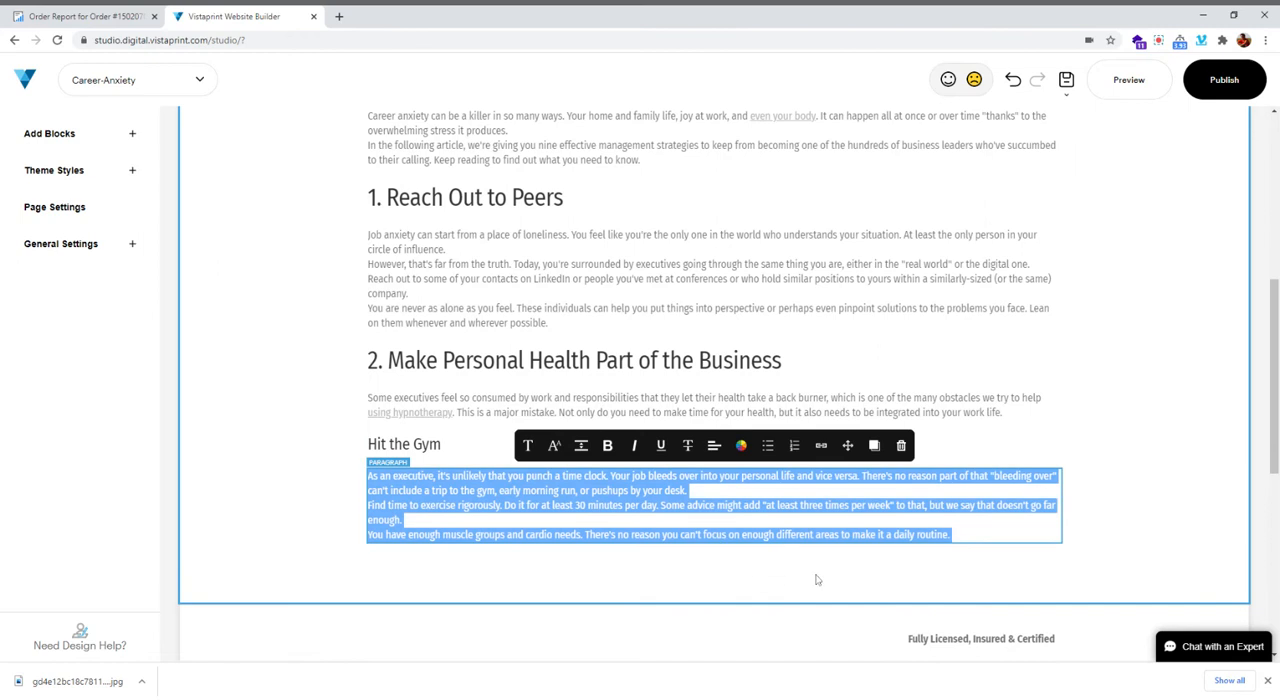
Add an H3 title element below the "Hit the Gym" text and replace its text with "Eat Right" copied from the order report
{"action": "left_click", "coordinate": [715, 546]}
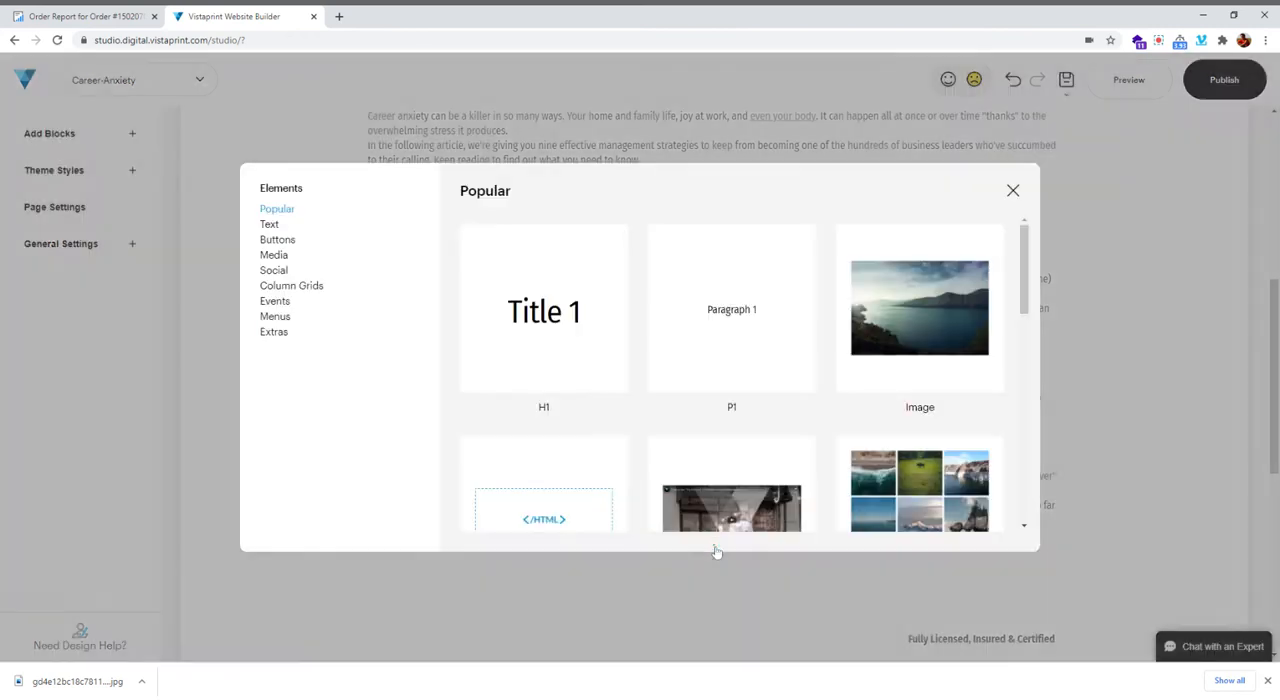
{"action": "left_click", "coordinate": [267, 228]}
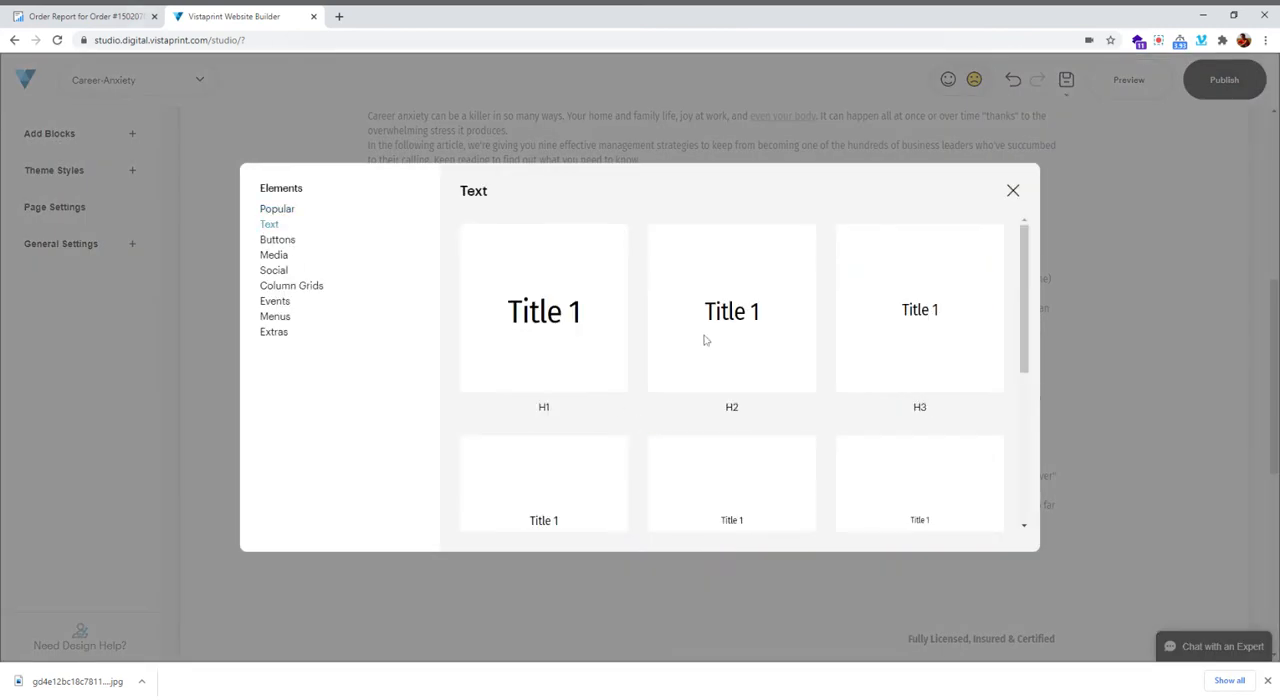
{"action": "left_click", "coordinate": [932, 348]}
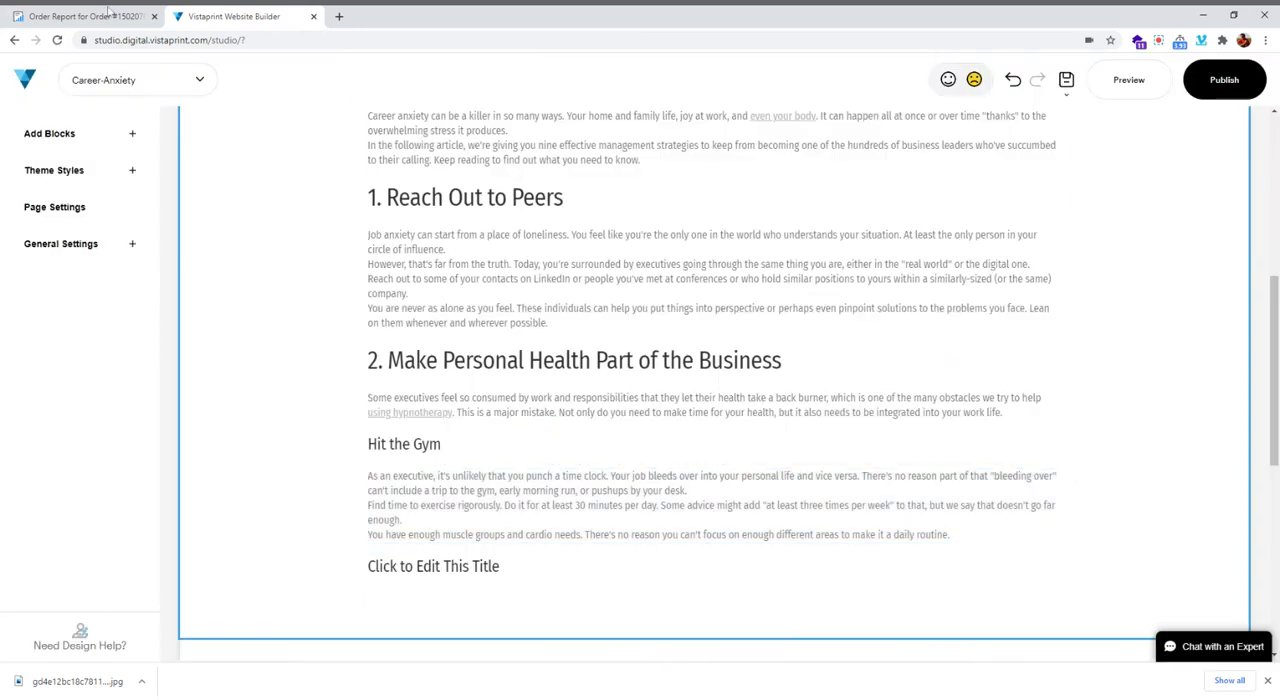
{"action": "left_click", "coordinate": [85, 17]}
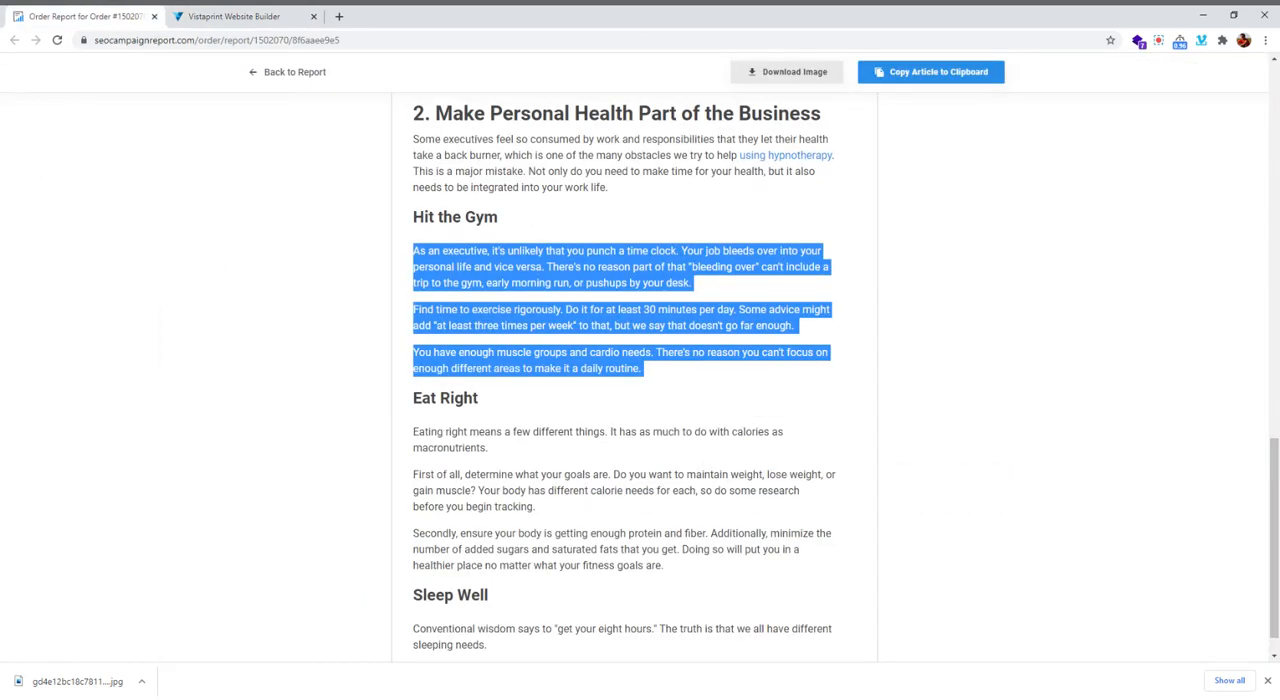
{"action": "left_click_drag", "start_coordinate": [413, 398], "coordinate": [464, 398]}
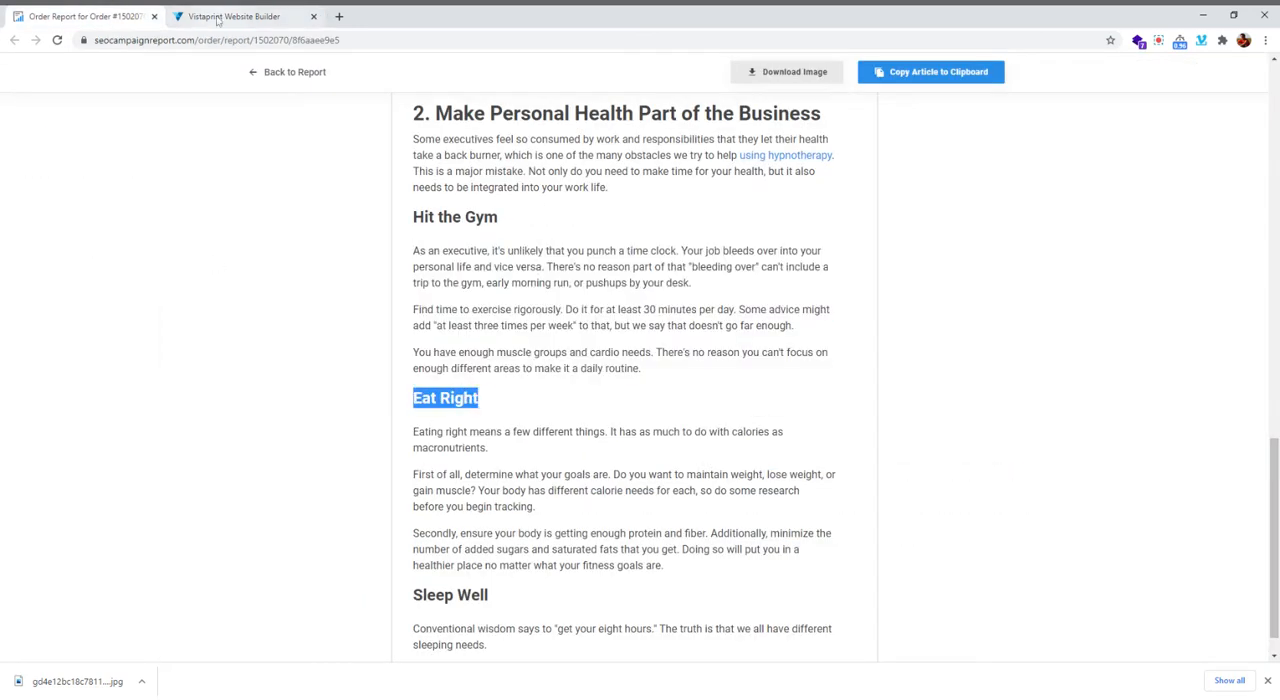
{"action": "left_click", "coordinate": [236, 17]}
{"action": "left_click", "coordinate": [450, 567]}
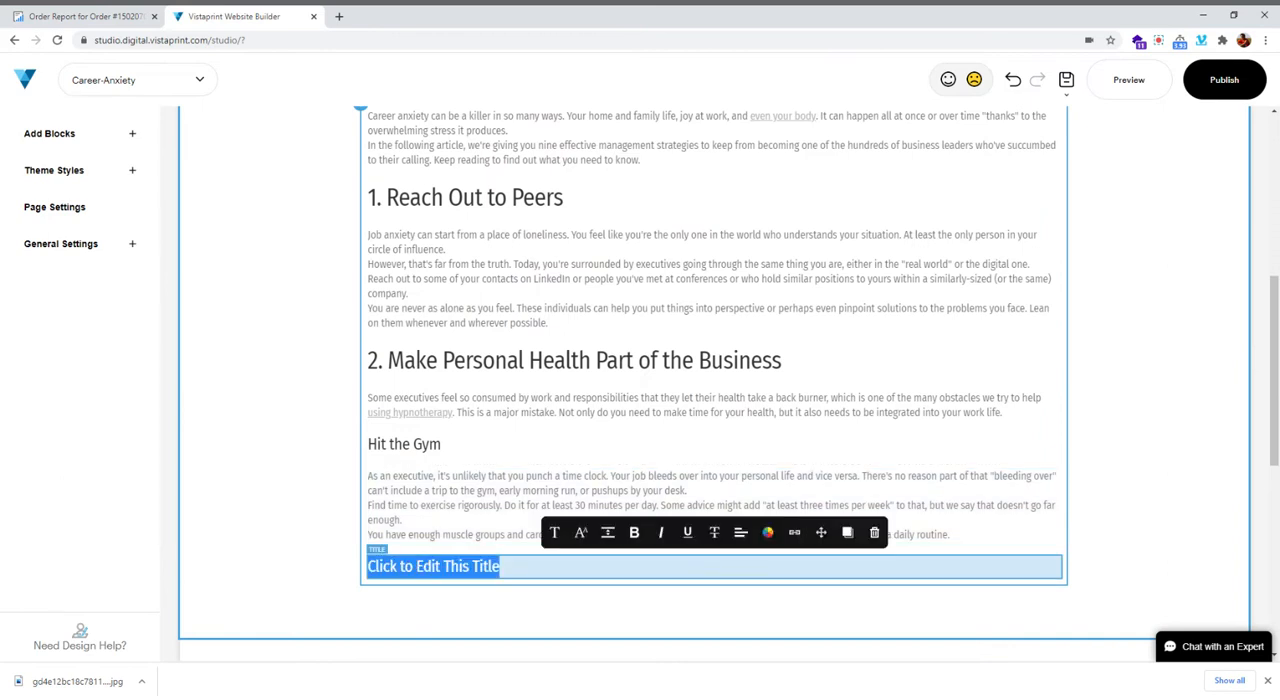
{"action": "type", "text": "Eat Right"}
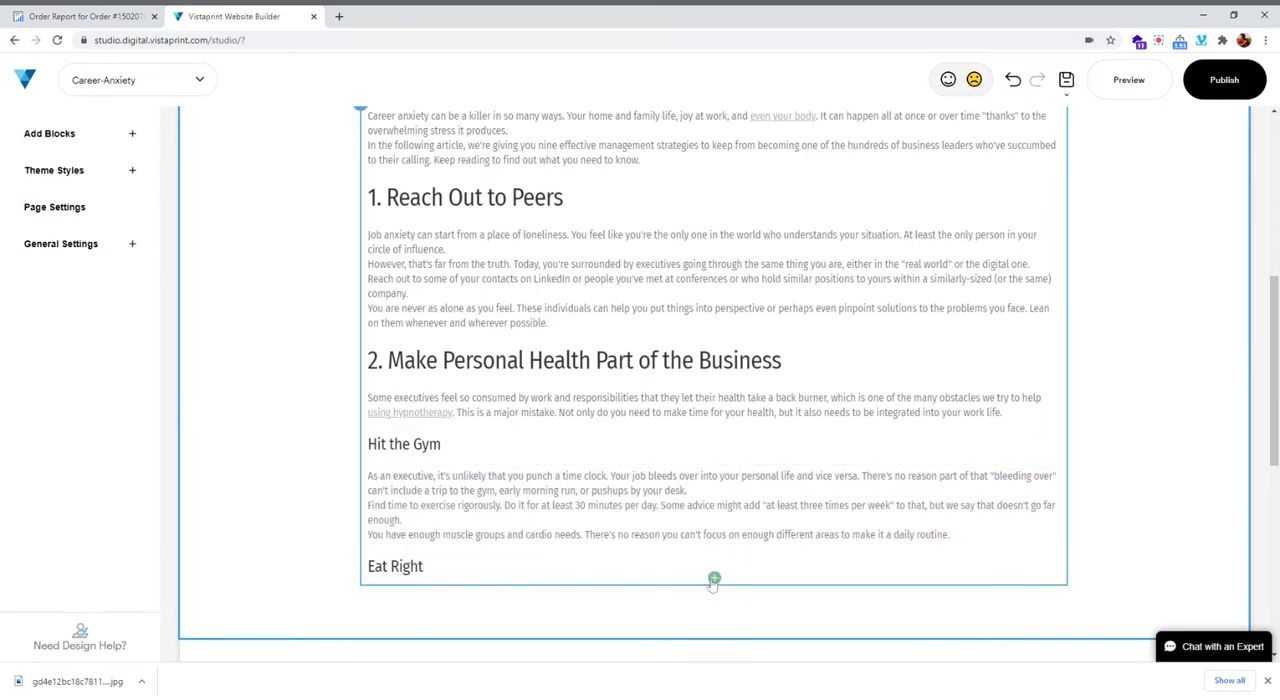
Add a P1 paragraph element below the "Eat Right" subheading, and copy the three "Eat Right" paragraphs from the order report
{"action": "left_click", "coordinate": [714, 579]}
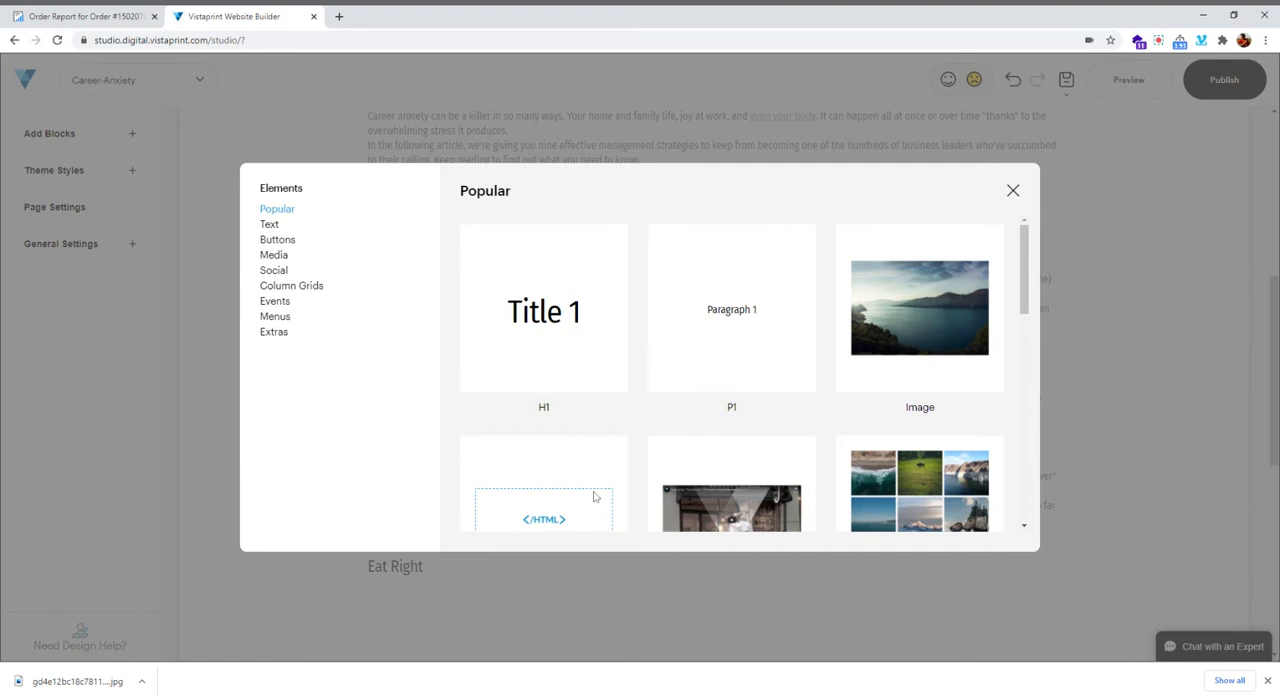
{"action": "left_click", "coordinate": [60, 16]}
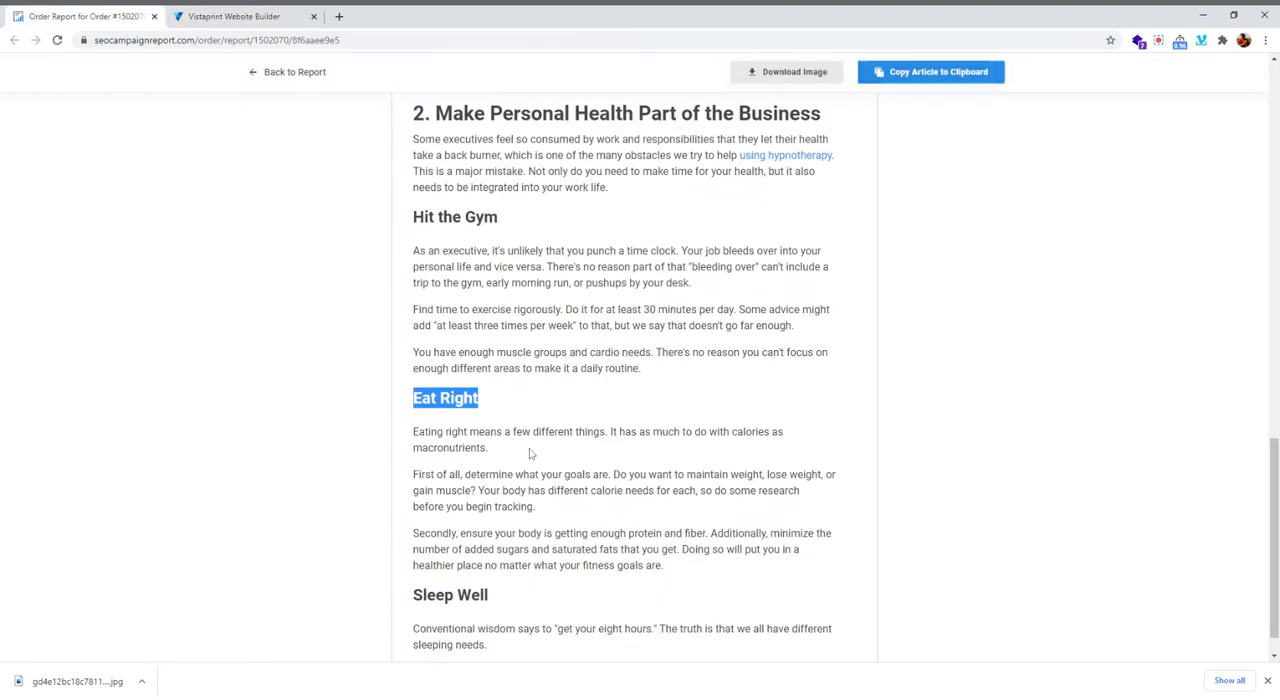
{"action": "scroll", "coordinate": [766, 417], "scroll_direction": "down", "scroll_amount": 2}
{"action": "left_click_drag", "start_coordinate": [413, 298], "coordinate": [683, 433]}
{"action": "key", "text": "ctrl+c"}
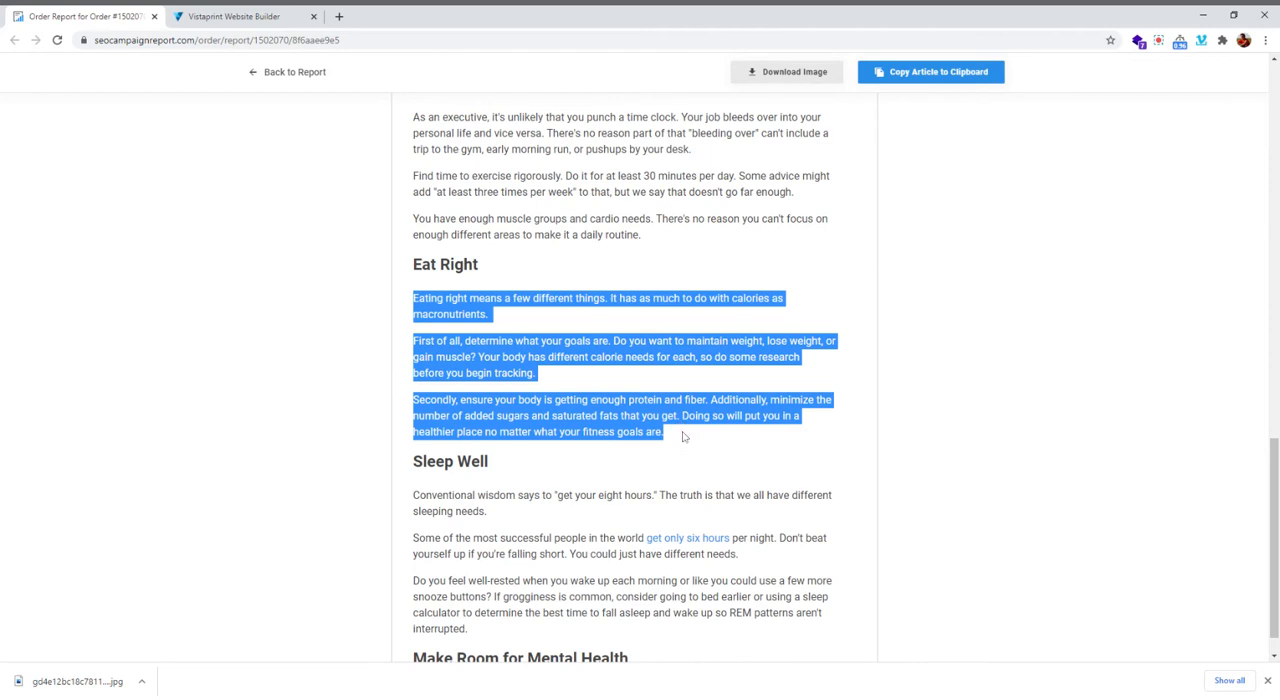
{"action": "left_click", "coordinate": [230, 16]}
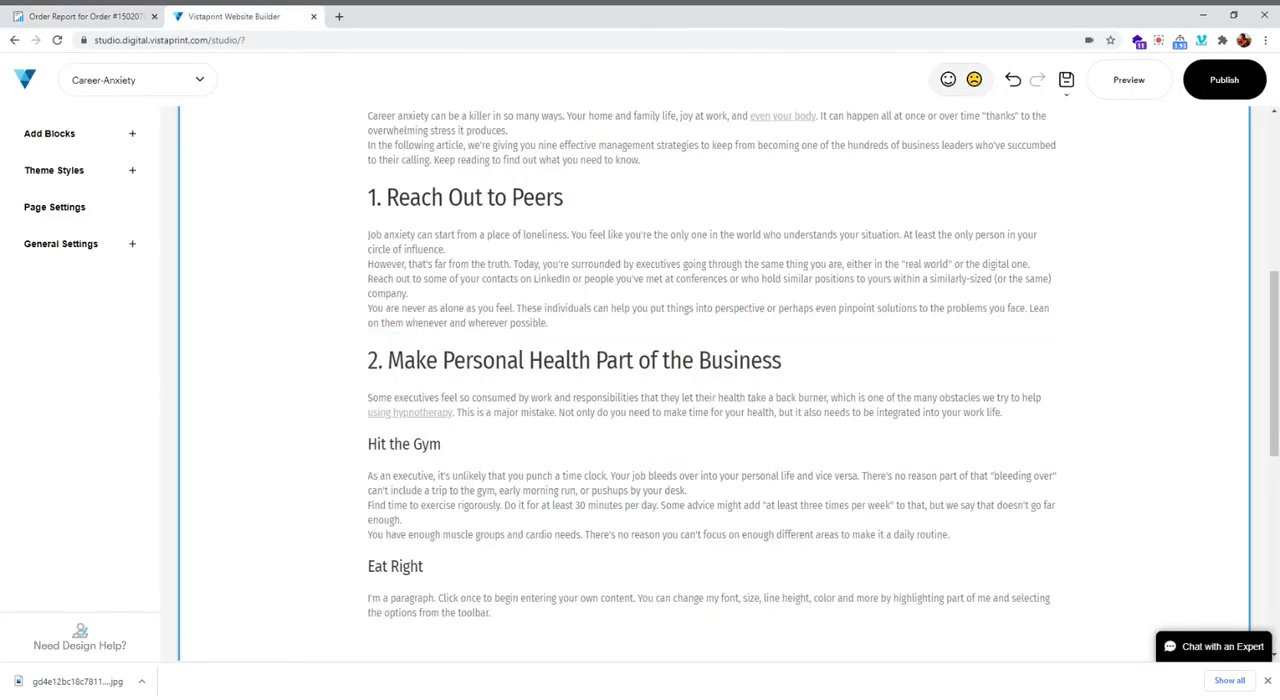
Add another P1 paragraph element below the placeholder paragraph, and replace the placeholder directly under "Eat Right" with the copied text
{"action": "scroll", "coordinate": [683, 625], "scroll_direction": "down", "scroll_amount": 2}
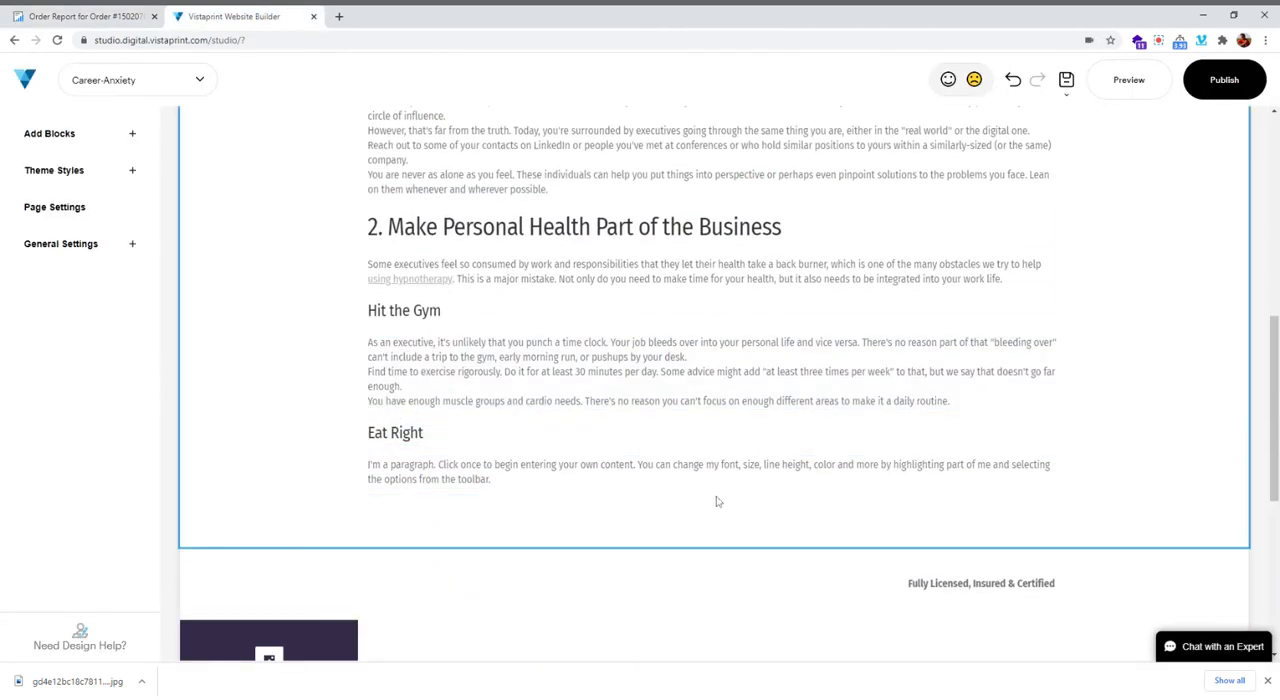
{"action": "left_click", "coordinate": [716, 514]}
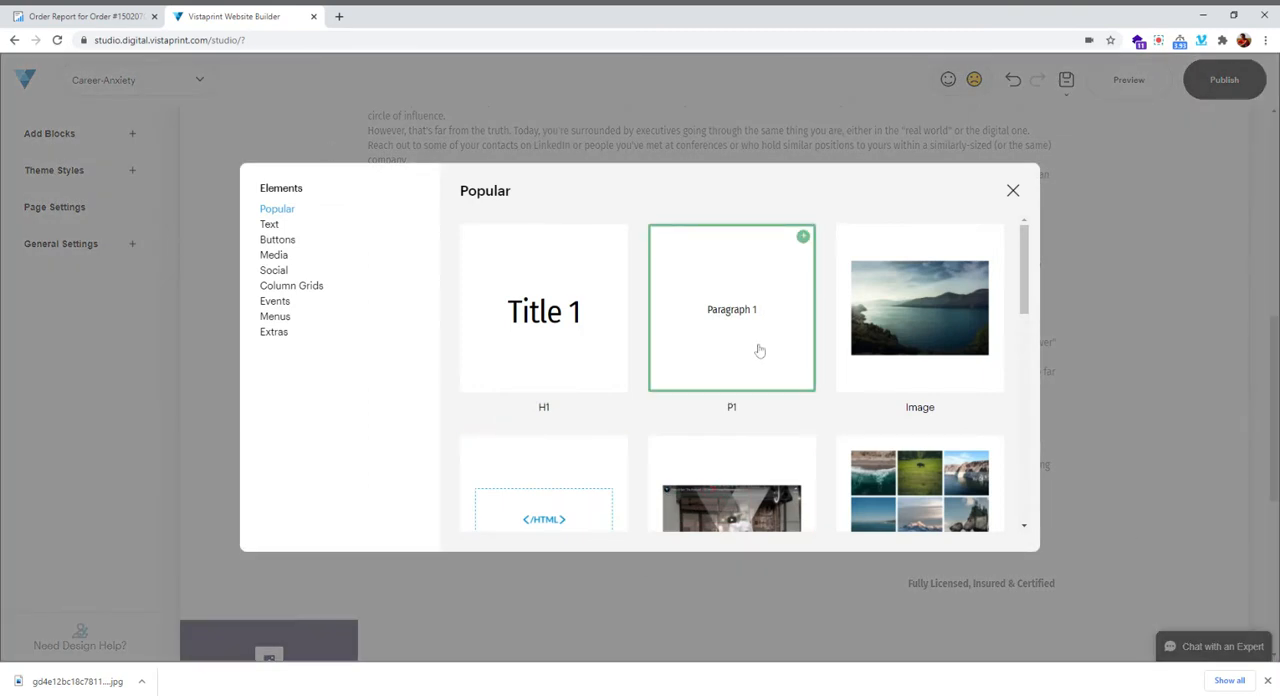
{"action": "left_click", "coordinate": [775, 298]}
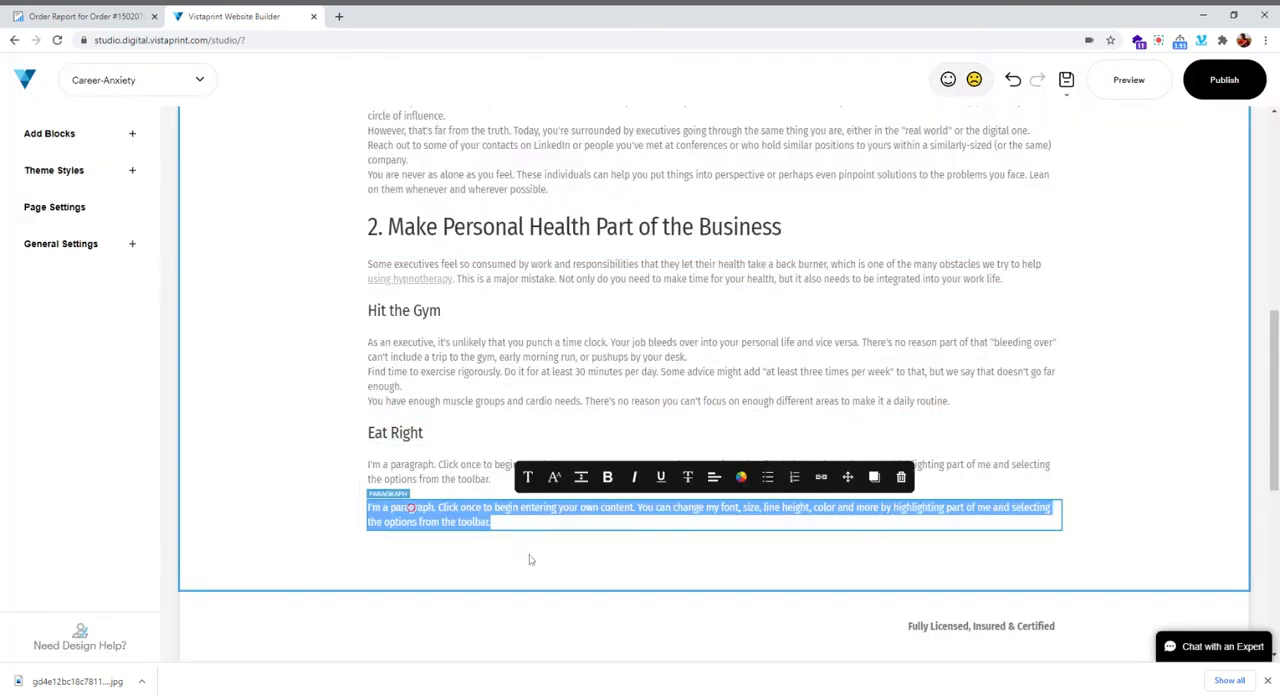
{"action": "left_click", "coordinate": [428, 470]}
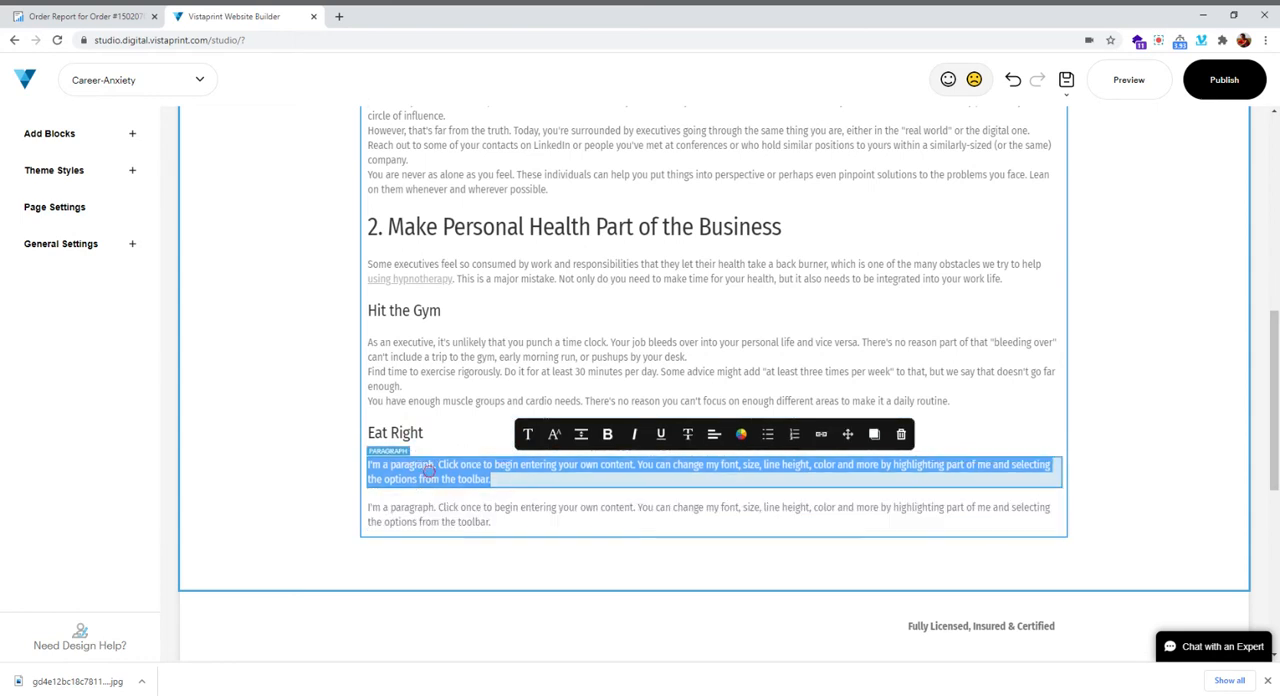
{"action": "key", "text": "ctrl+v"}
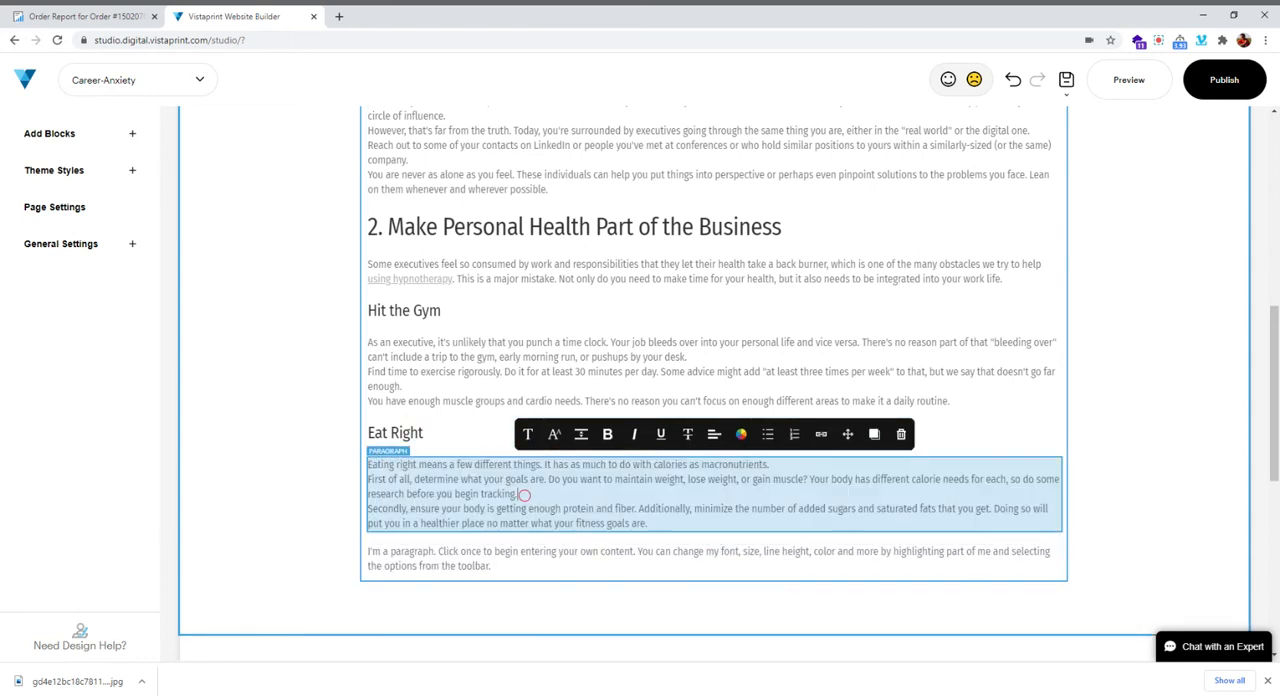
Check the next subheading in the order report and insert an H3 title "Sleep Well" between the "Eat Right" text and the placeholder paragraph
{"action": "left_click", "coordinate": [100, 16]}
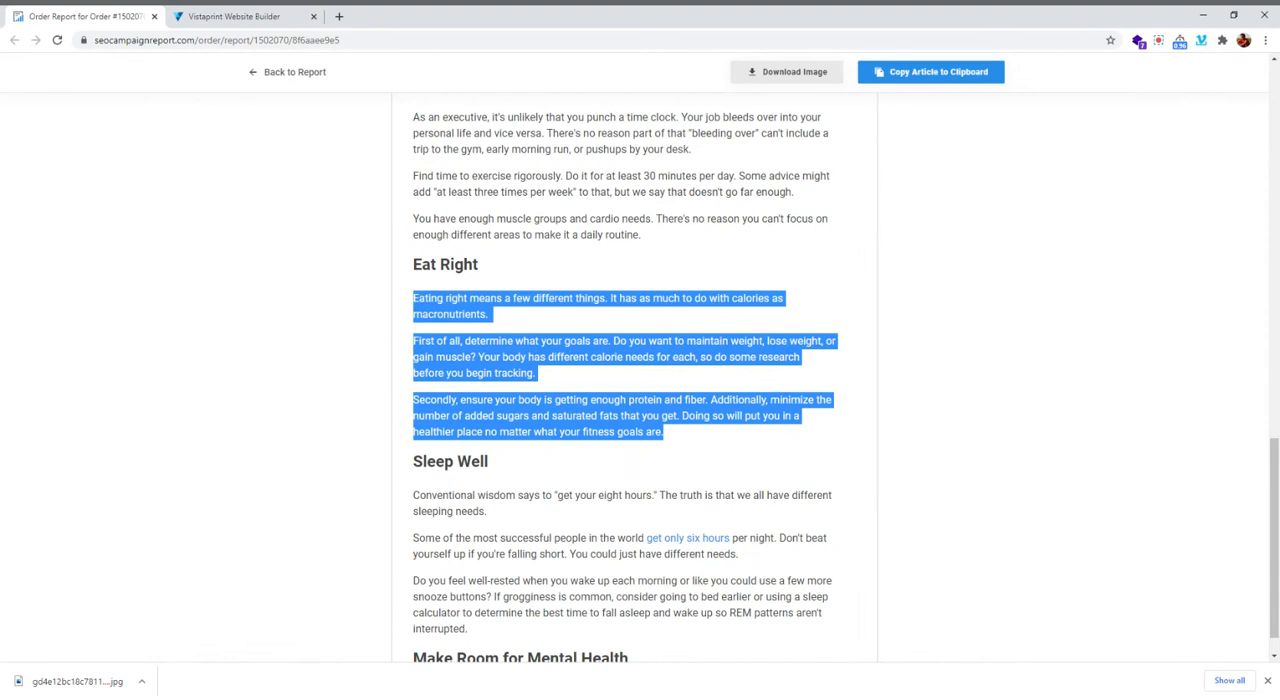
{"action": "left_click", "coordinate": [517, 471]}
{"action": "scroll", "coordinate": [517, 471], "scroll_direction": "down", "scroll_amount": 3}
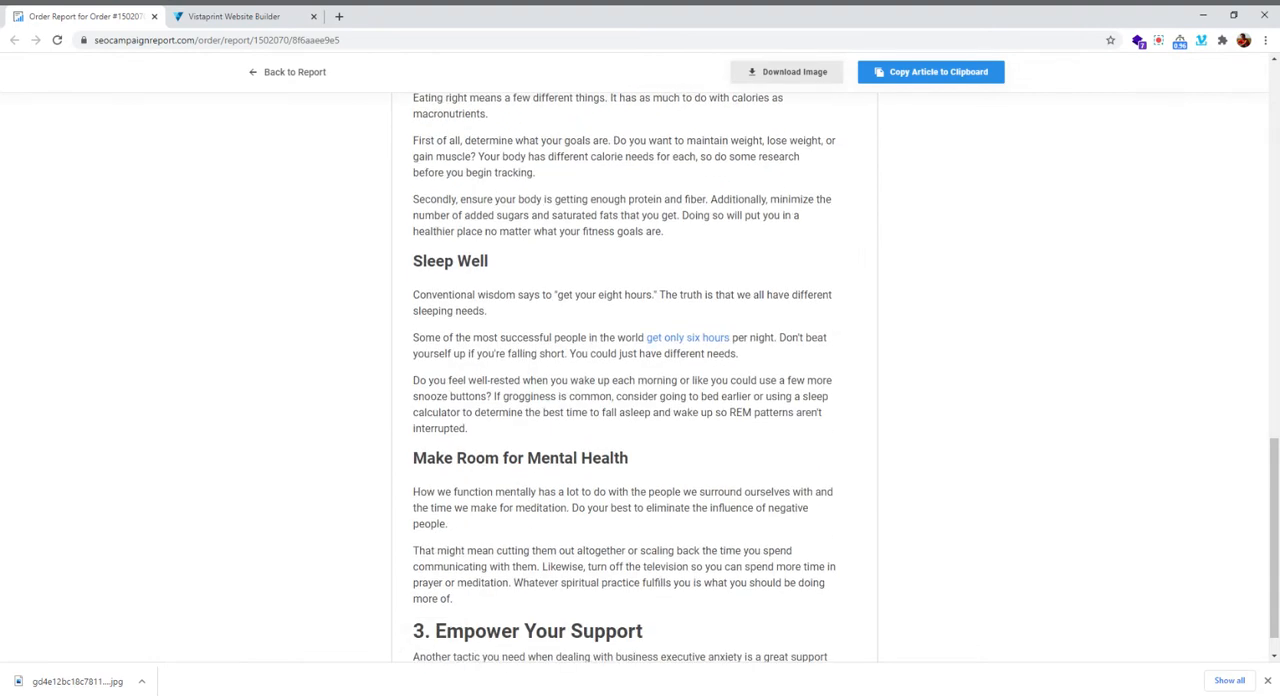
{"action": "left_click", "coordinate": [200, 16]}
{"action": "left_click", "coordinate": [73, 14]}
{"action": "left_click", "coordinate": [230, 16]}
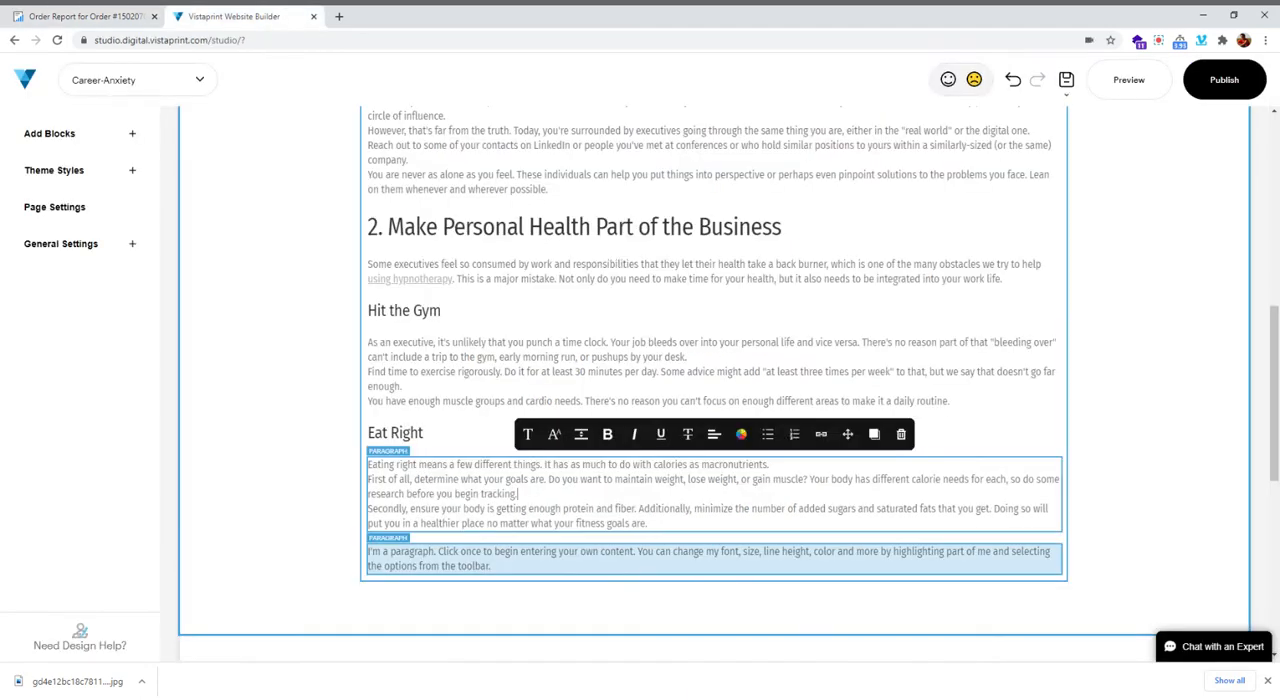
{"action": "left_click", "coordinate": [707, 537]}
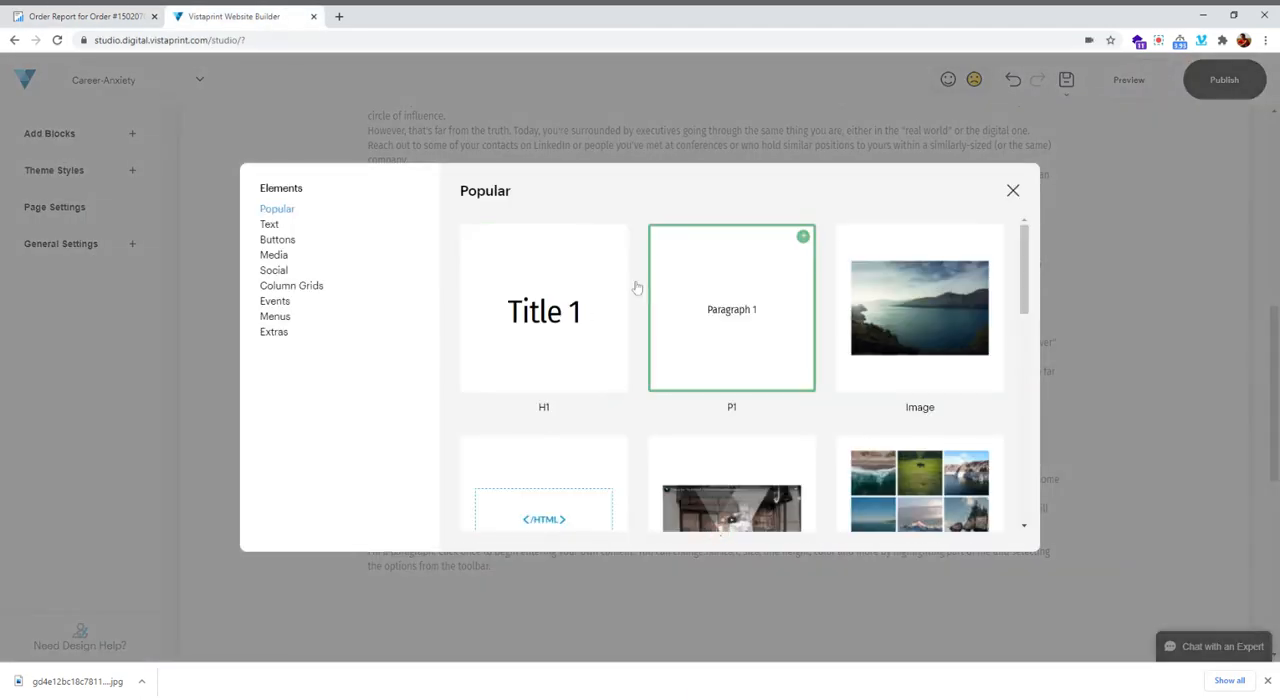
{"action": "left_click", "coordinate": [269, 224]}
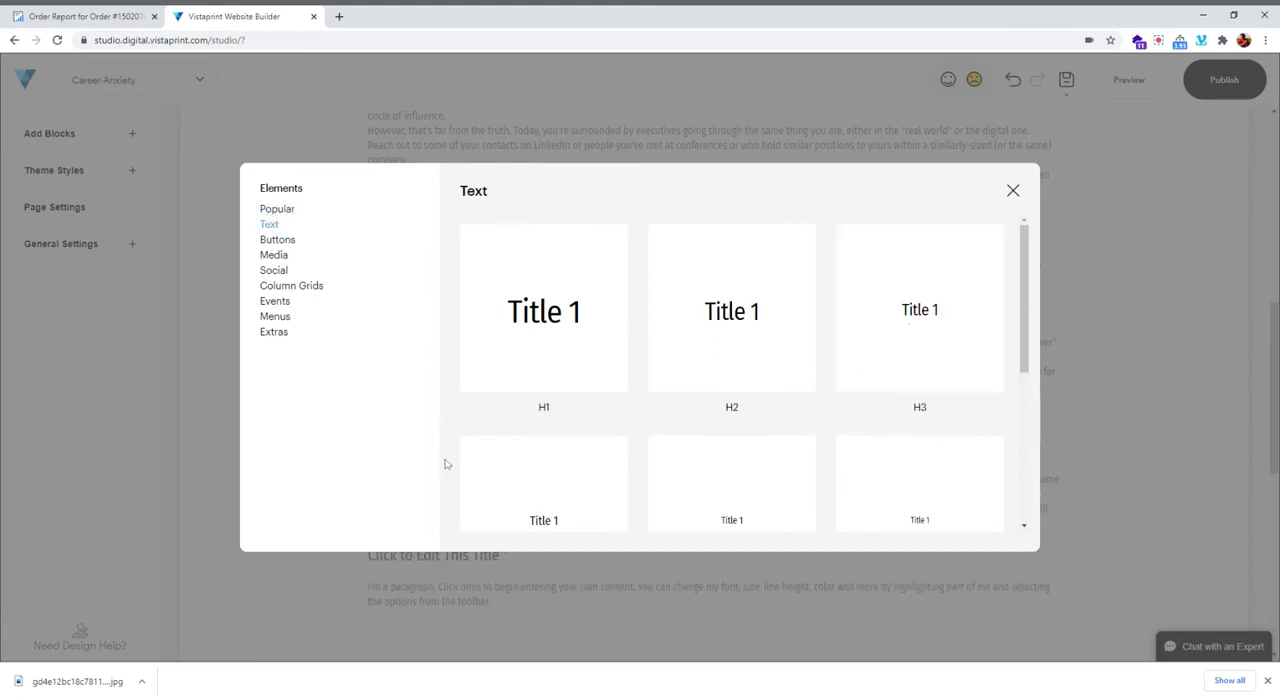
{"action": "left_click", "coordinate": [536, 428]}
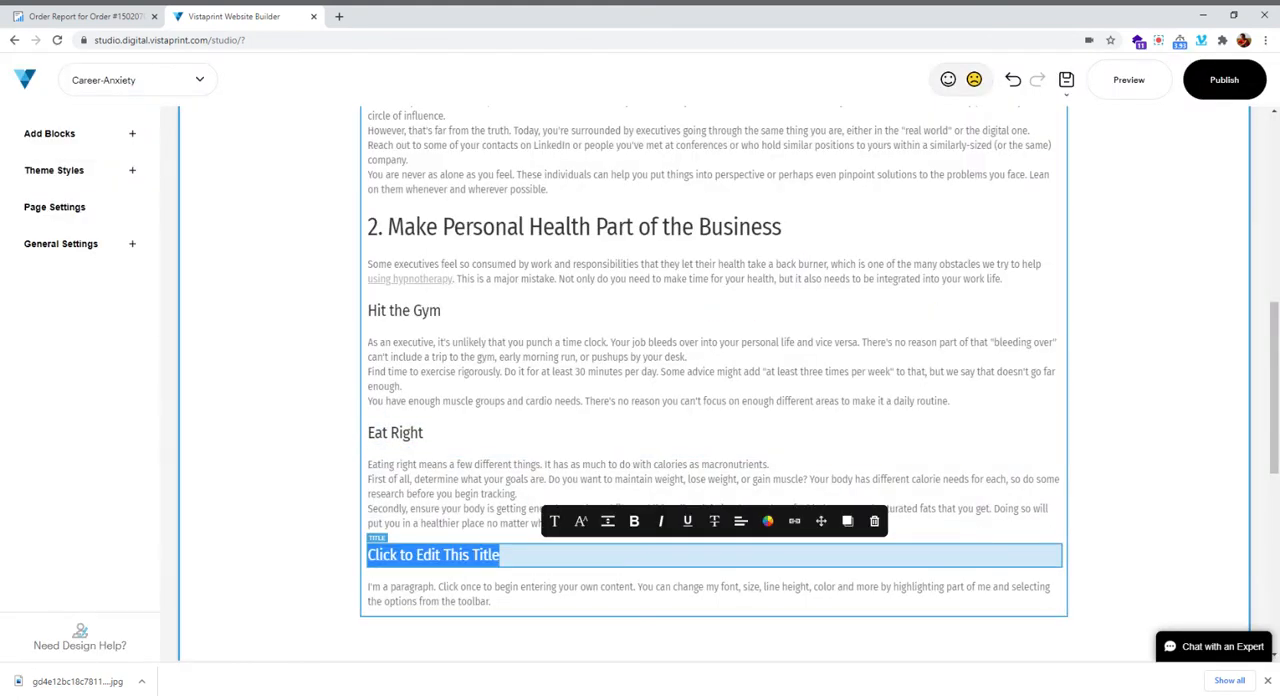
{"action": "type", "text": "Sleep Well"}
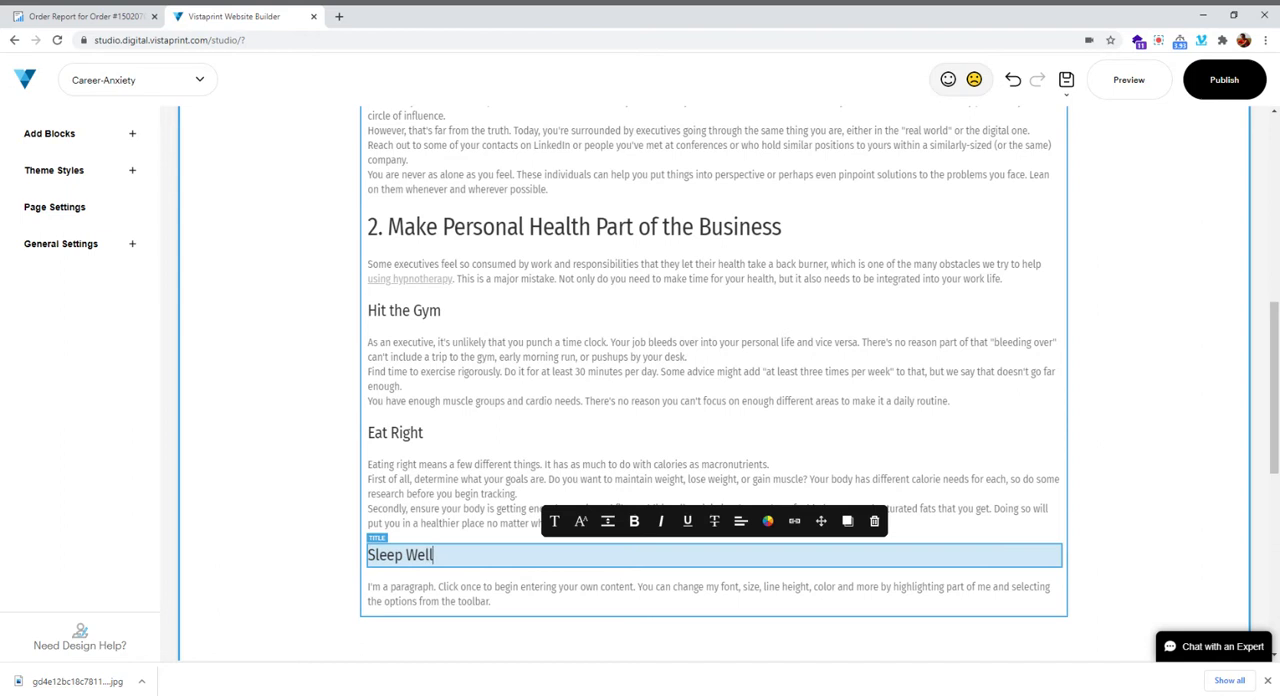
Copy the three "Sleep Well" paragraphs from the order report and replace the placeholder text below the "Sleep Well" subheading in the builder
{"action": "left_click", "coordinate": [82, 16]}
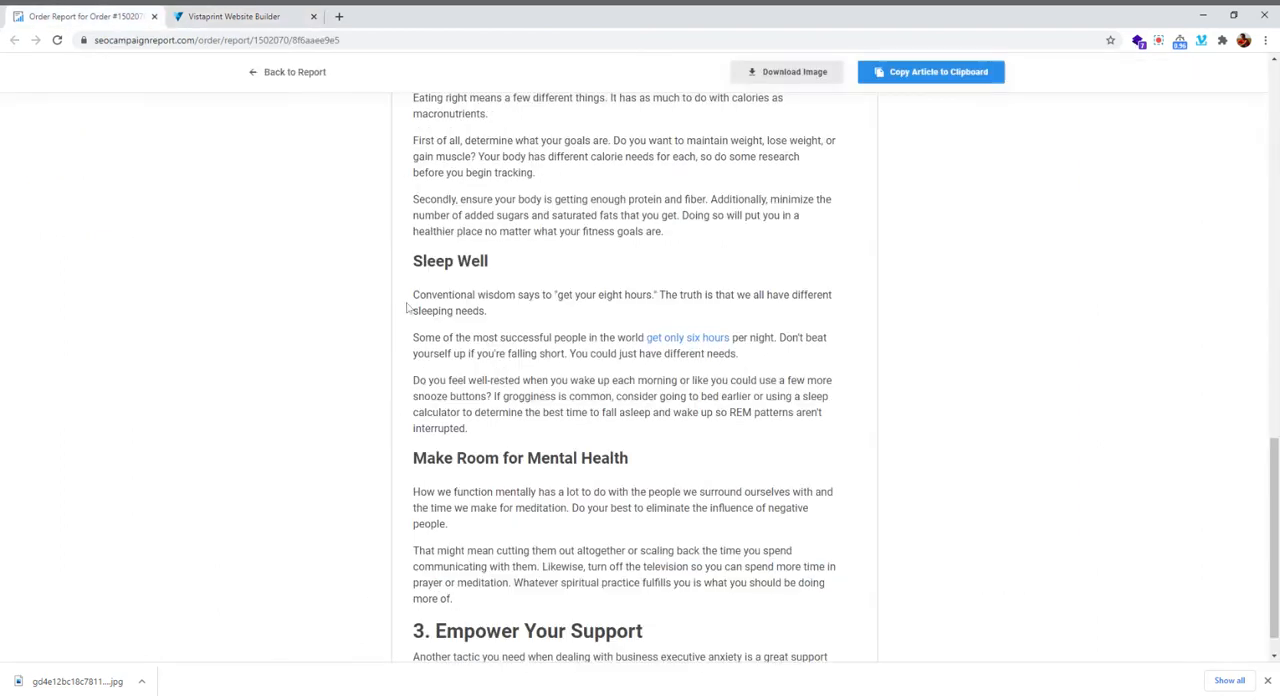
{"action": "left_click_drag", "start_coordinate": [414, 297], "coordinate": [501, 429]}
{"action": "key", "text": "ctrl+c"}
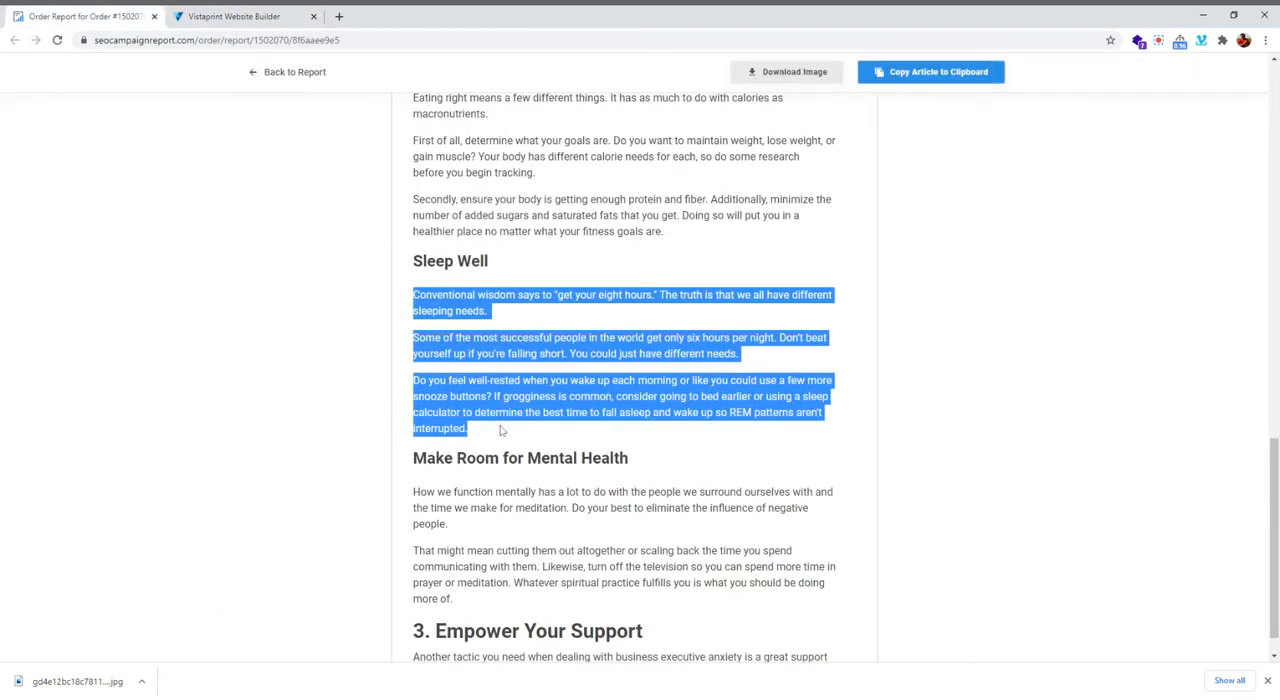
{"action": "left_click", "coordinate": [510, 364]}
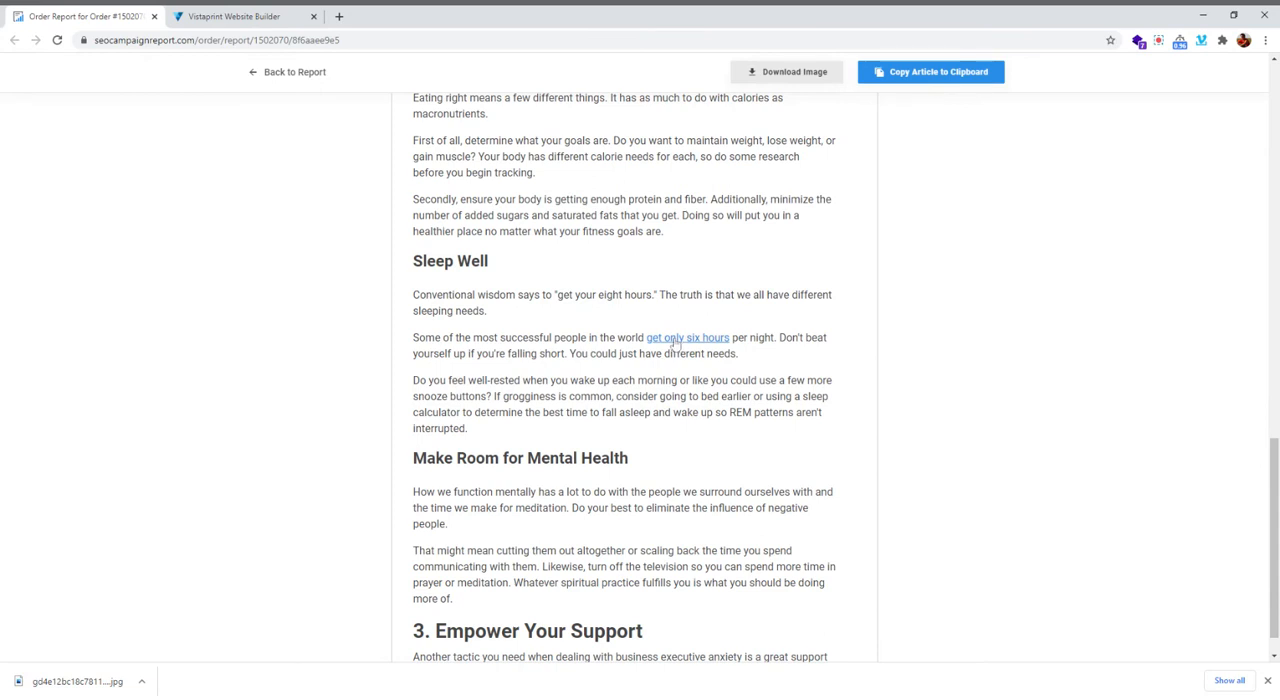
{"action": "left_click", "coordinate": [225, 16]}
{"action": "left_click", "coordinate": [462, 596]}
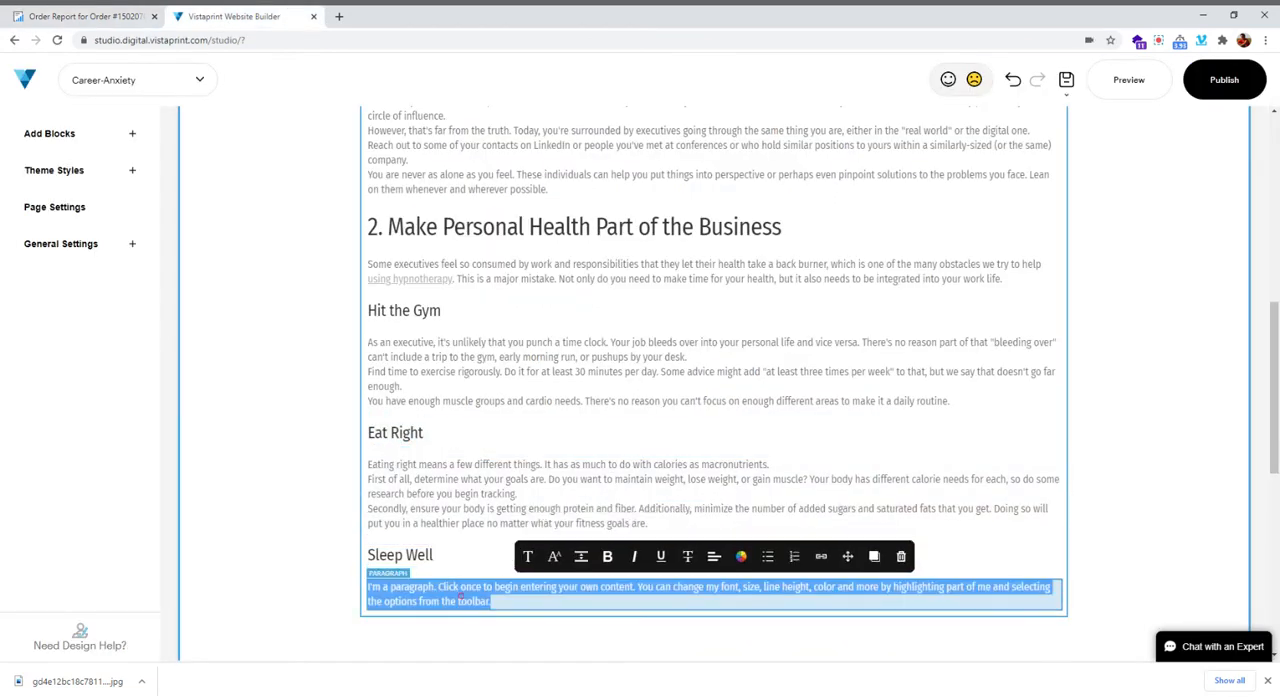
{"action": "key", "text": "ctrl+v"}
Select "only six hours" in the "Sleep Well" text and start an external link for it with opening in a new browser tab turned off
{"action": "left_click", "coordinate": [83, 16]}
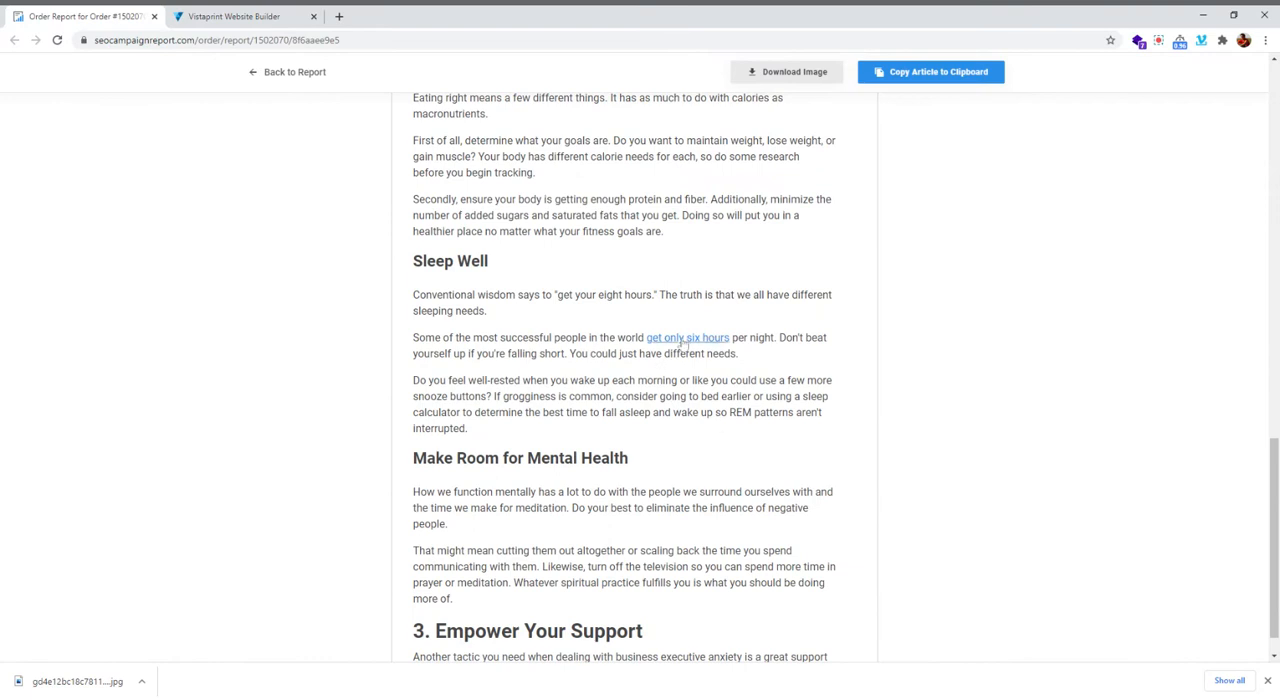
{"action": "left_click", "coordinate": [225, 16]}
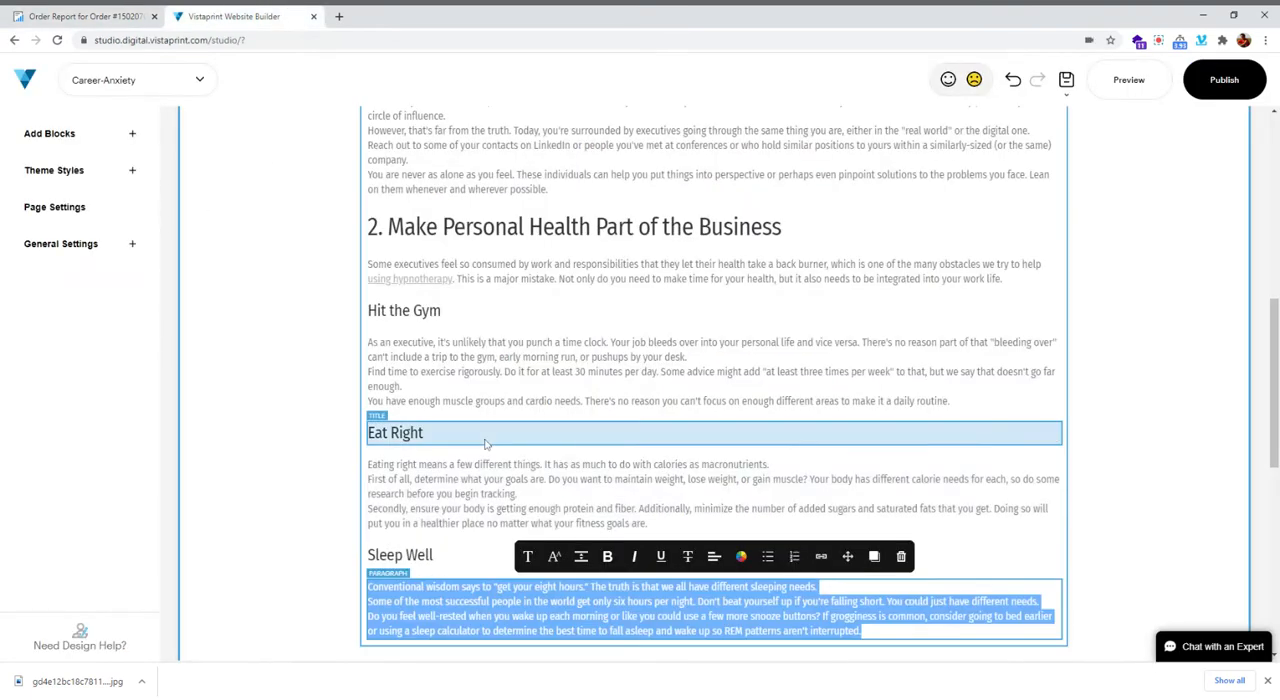
{"action": "scroll", "coordinate": [789, 540], "scroll_direction": "down", "scroll_amount": 2}
{"action": "left_click", "coordinate": [628, 415]}
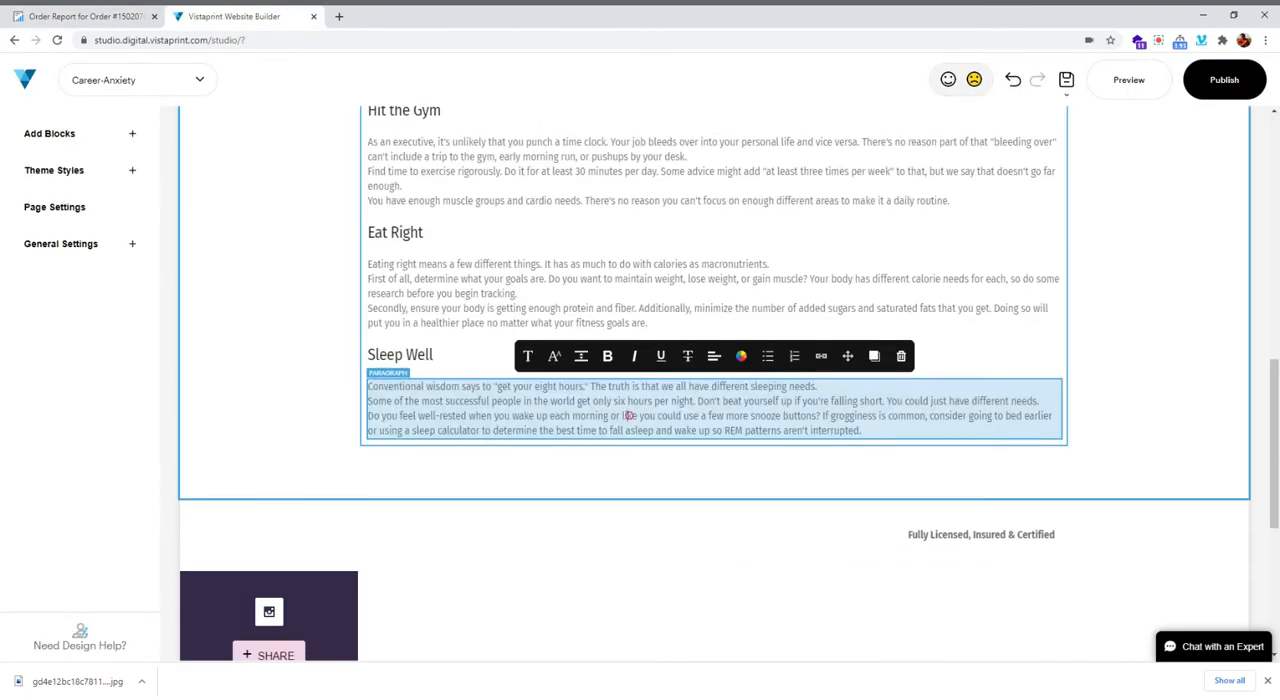
{"action": "left_click_drag", "start_coordinate": [592, 401], "coordinate": [652, 401]}
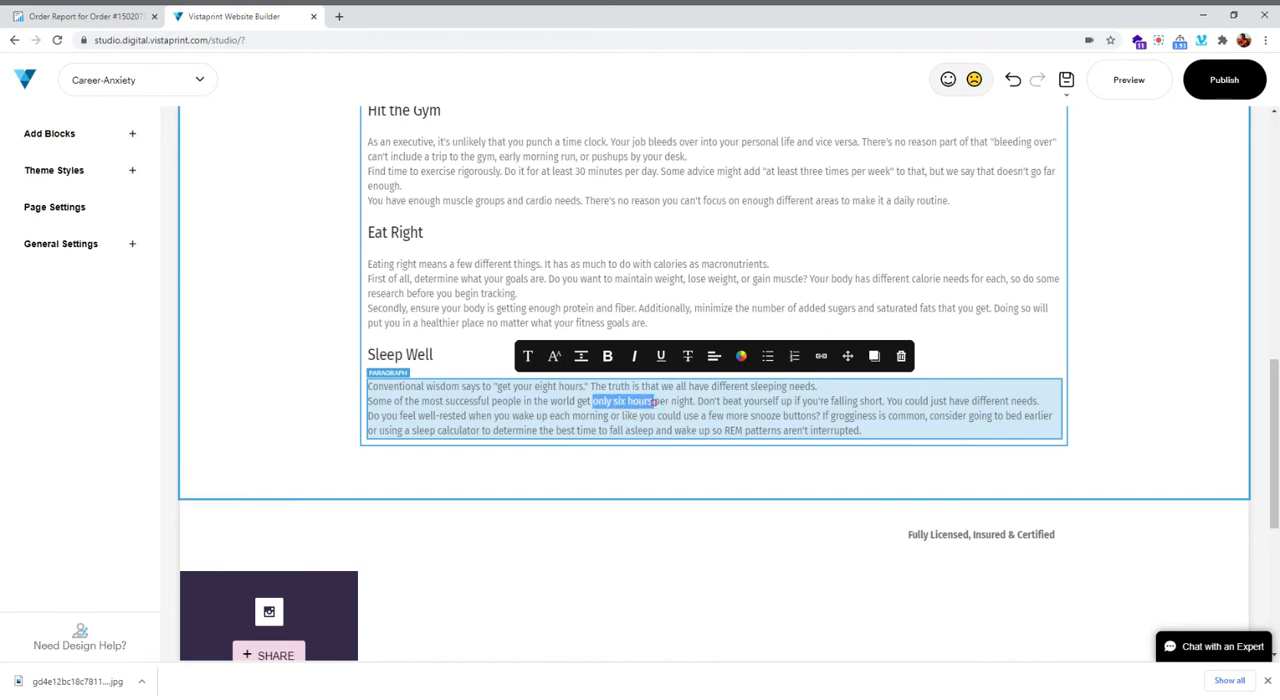
{"action": "left_click", "coordinate": [820, 358]}
{"action": "left_click", "coordinate": [468, 258]}
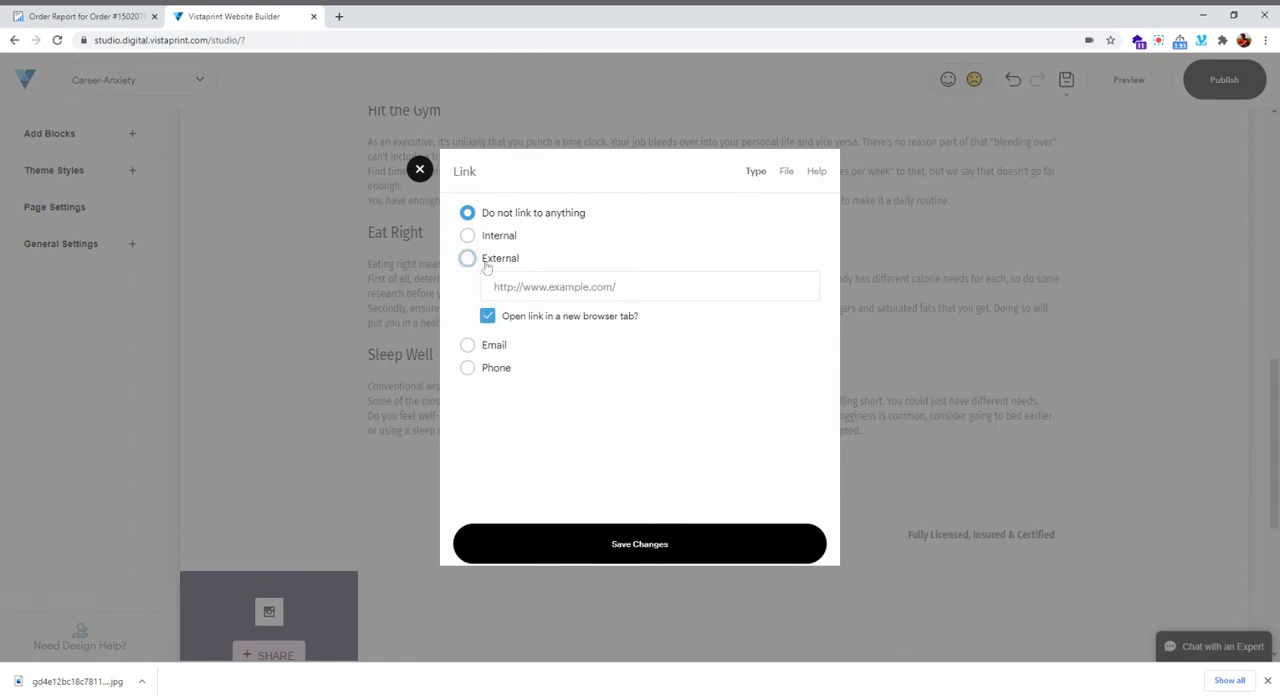
{"action": "left_click", "coordinate": [487, 316]}
Copy the address of the "get only six hours" link from the order report and save it as the external link's URL
{"action": "left_click", "coordinate": [636, 286]}
{"action": "type", "text": "time to fall asleep and wake up so REM patterns aren't interrupted."}
{"action": "key", "text": "ctrl+a"}
{"action": "key", "text": "BackSpace"}
{"action": "key", "text": "ctrl+shift+Tab"}
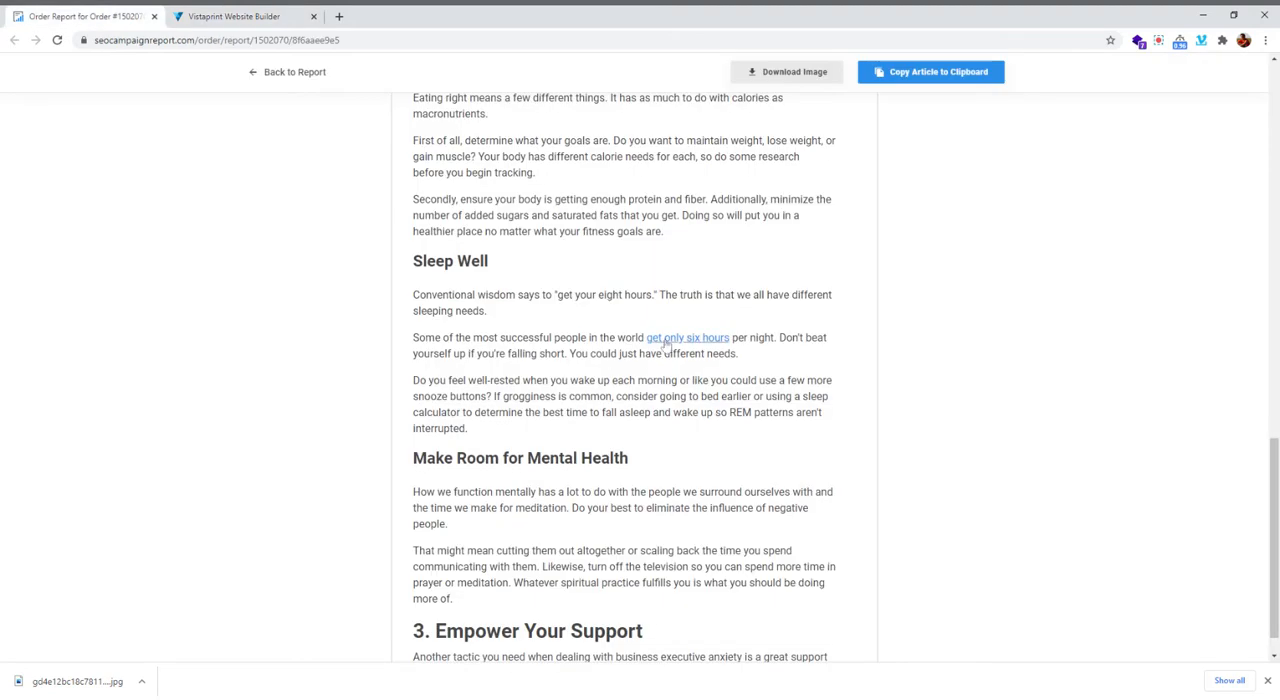
{"action": "key", "text": "ctrl+Tab"}
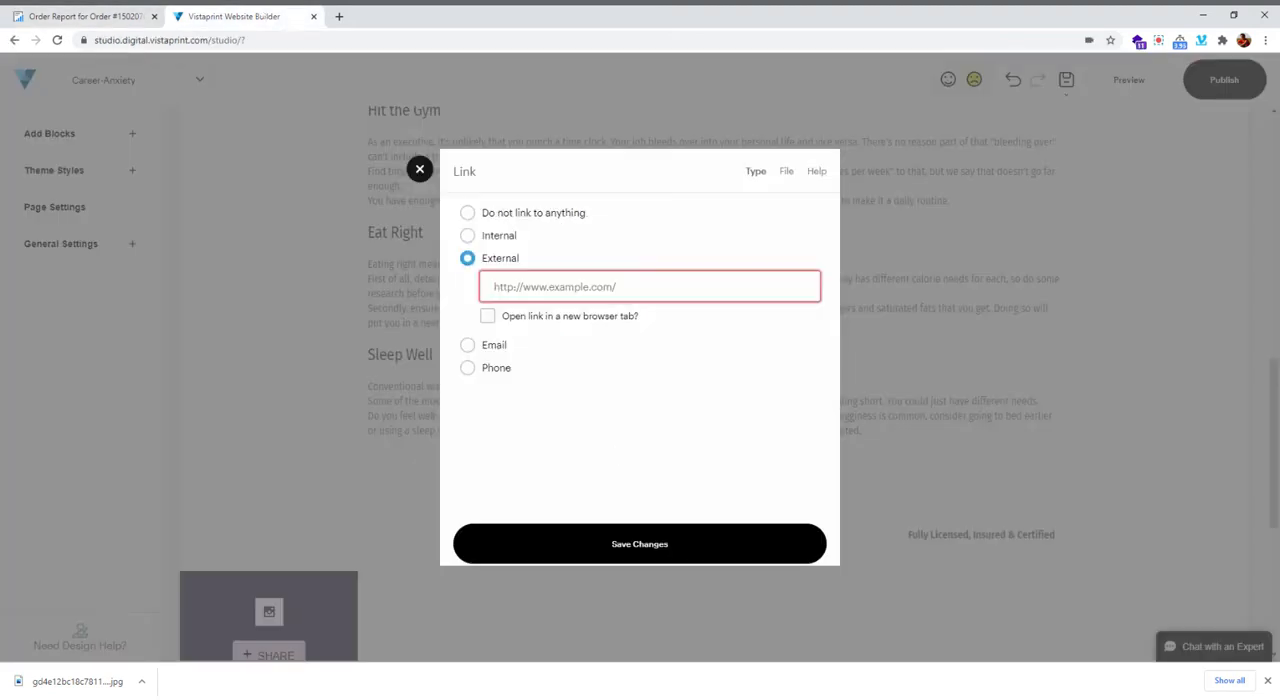
{"action": "type", "text": "https://www.cnbc.com/2021/02/12/elon-musk-ceo-of-tesla-spacex-on-getting-six-hours-of-sleep.html"}
{"action": "left_click", "coordinate": [594, 547]}
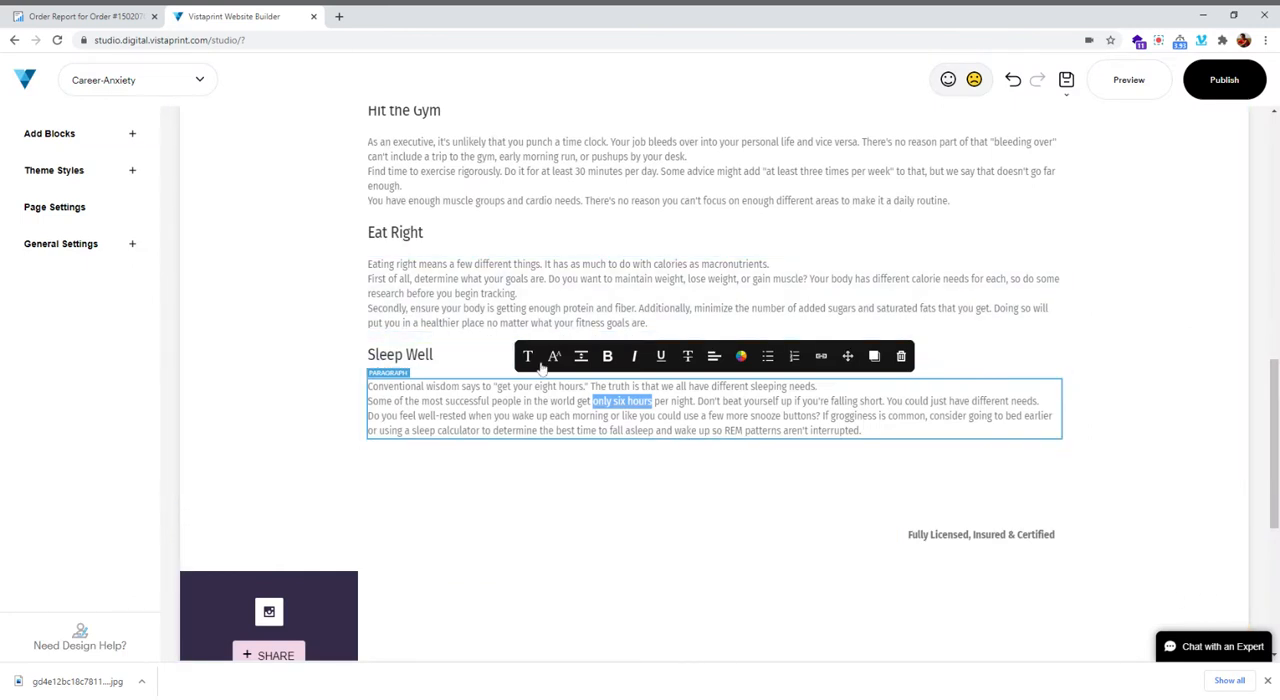
{"action": "scroll", "coordinate": [518, 297], "scroll_direction": "up", "scroll_amount": 6}
{"action": "scroll", "coordinate": [560, 362], "scroll_direction": "down", "scroll_amount": 6}
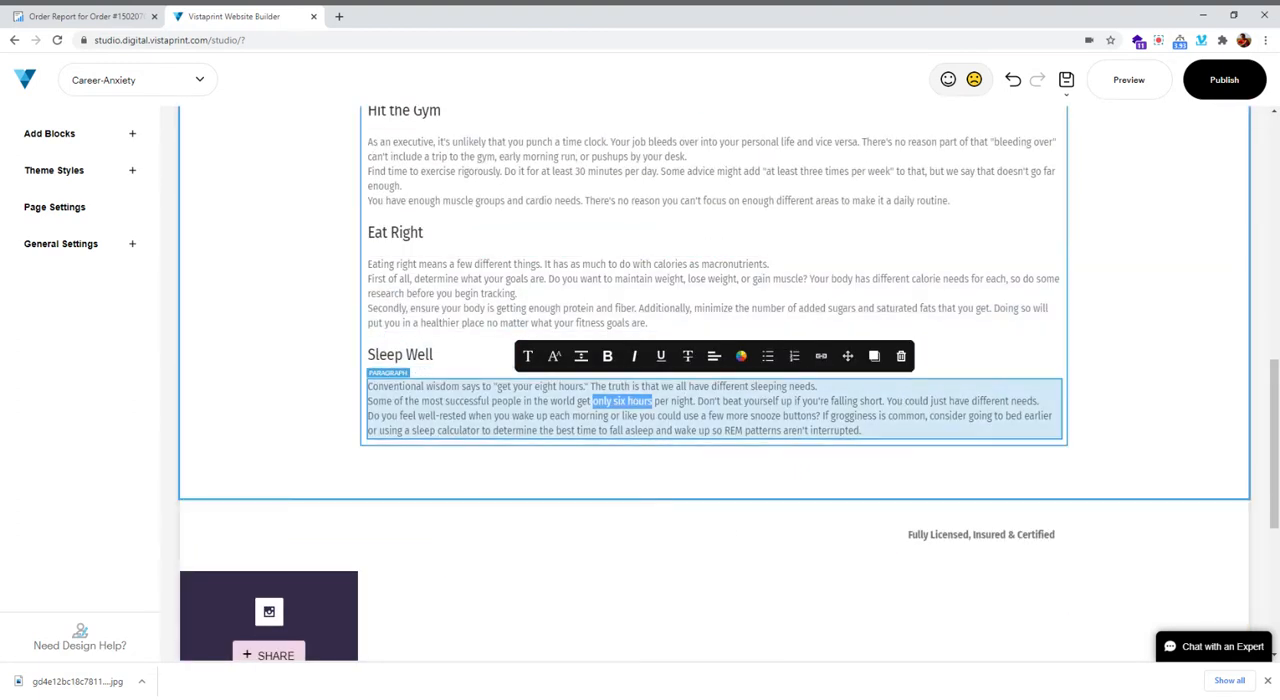
Copy the "Make Room for Mental Health" subheading from the order report and return to the website builder
{"action": "left_click", "coordinate": [62, 16]}
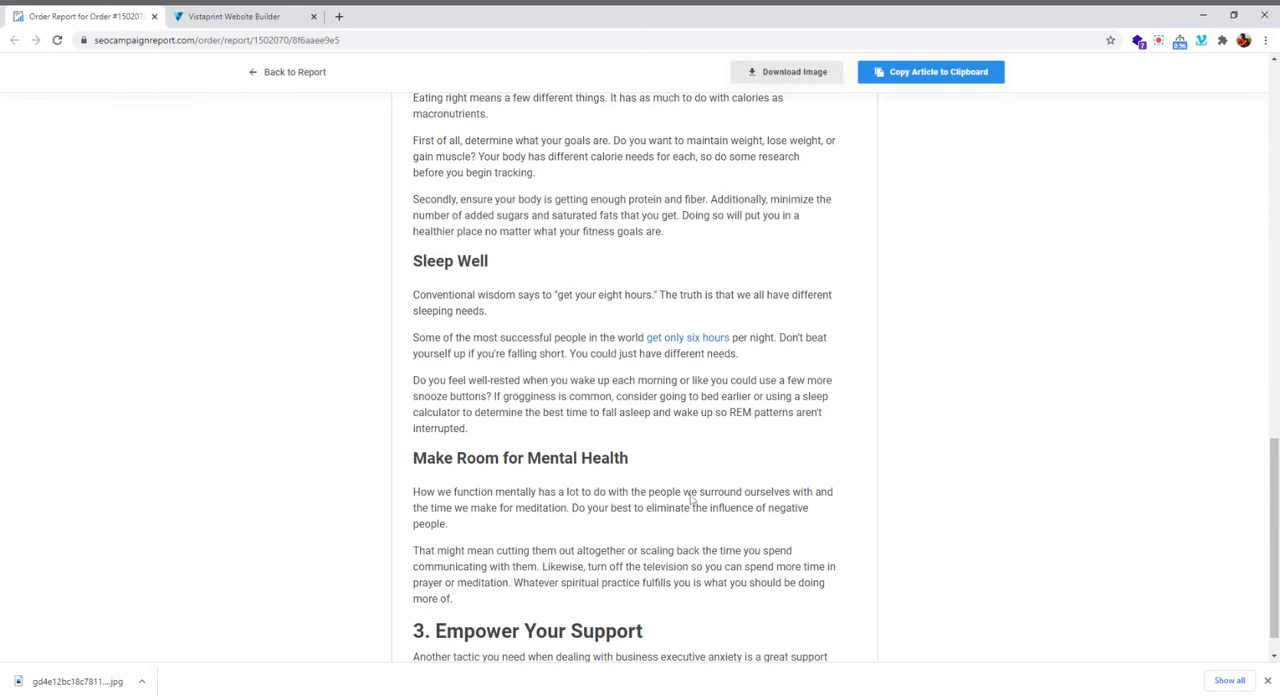
{"action": "scroll", "coordinate": [571, 469], "scroll_direction": "down", "scroll_amount": 2}
{"action": "left_click_drag", "start_coordinate": [630, 332], "coordinate": [425, 326]}
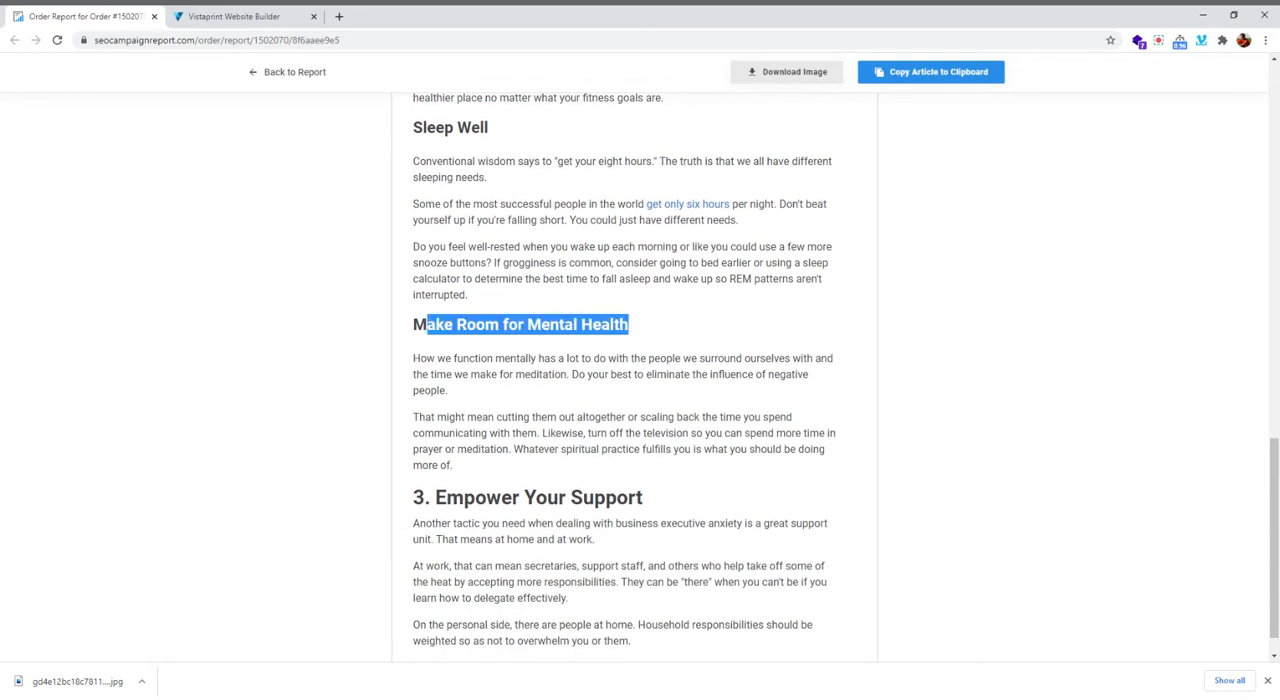
{"action": "left_click", "coordinate": [234, 16]}
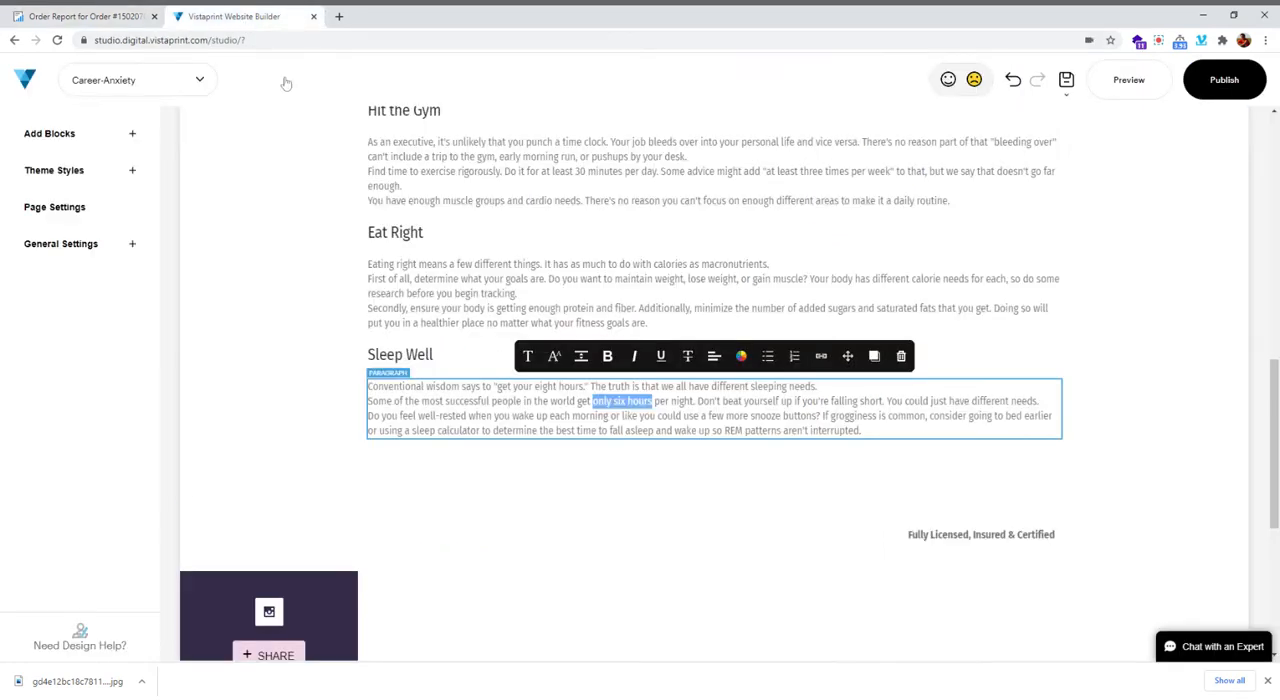
Add an H3 title element below the "Sleep Well" text and replace its placeholder with "Make Room for Mental Health"
{"action": "left_click", "coordinate": [711, 462]}
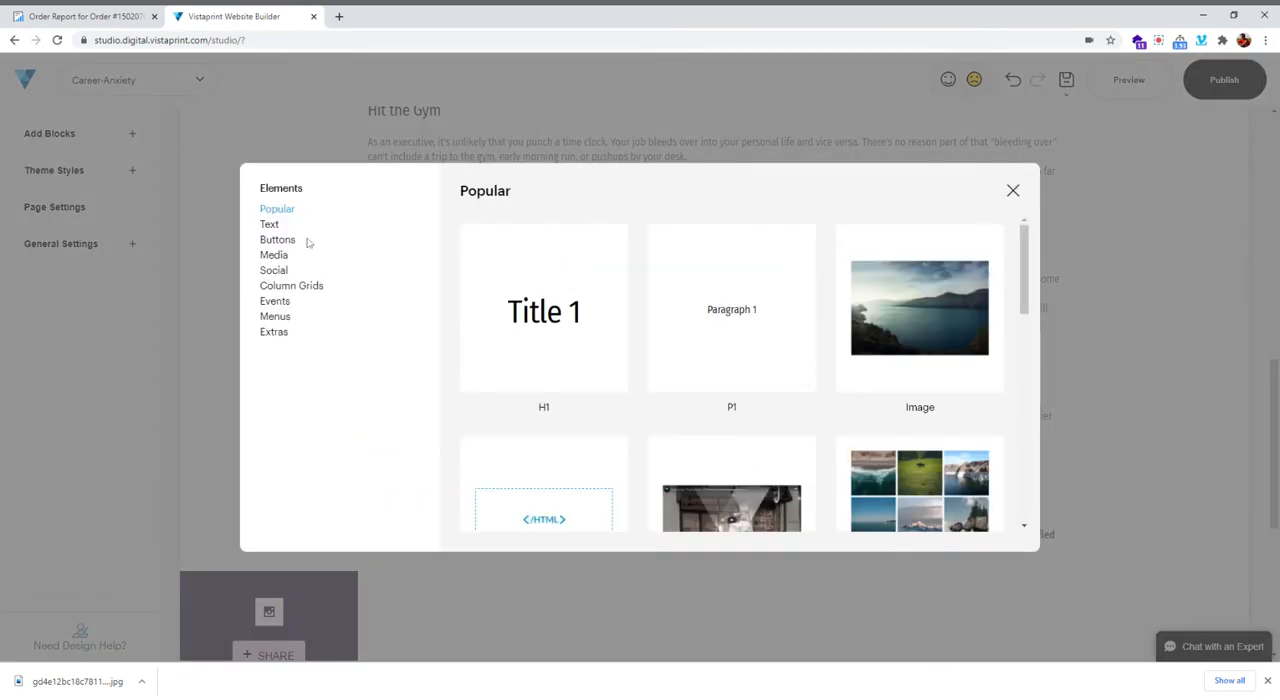
{"action": "left_click", "coordinate": [270, 225]}
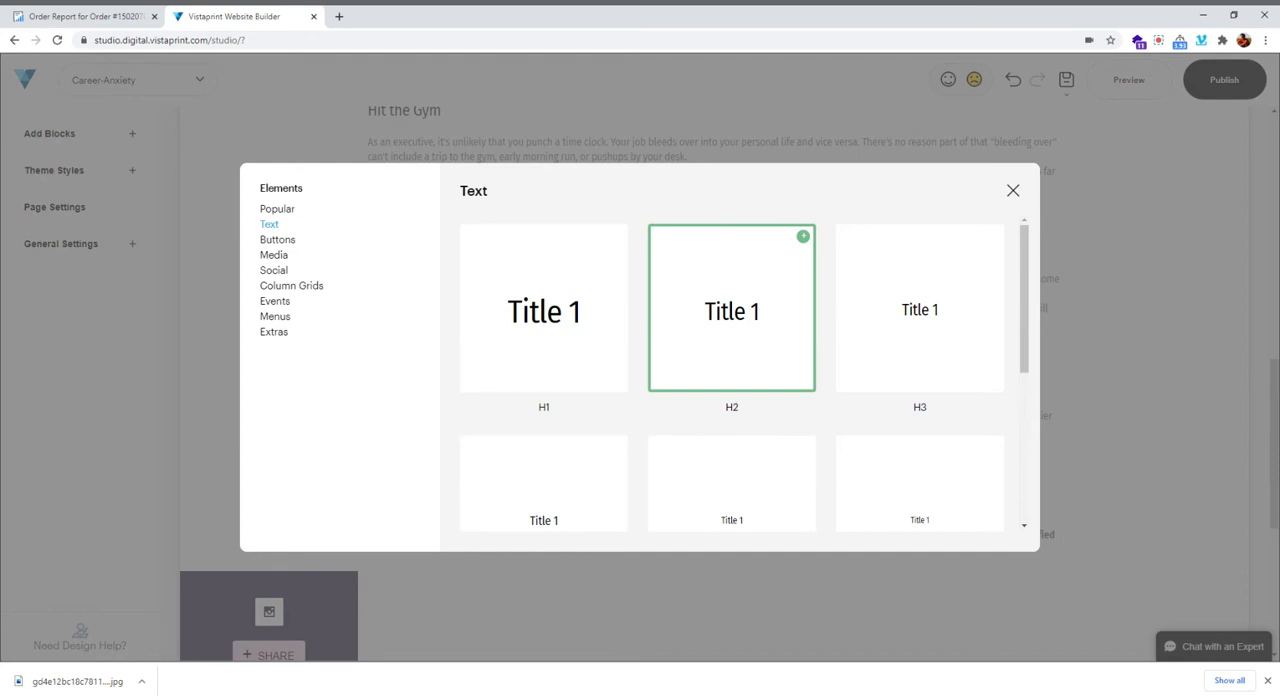
{"action": "left_click", "coordinate": [903, 316]}
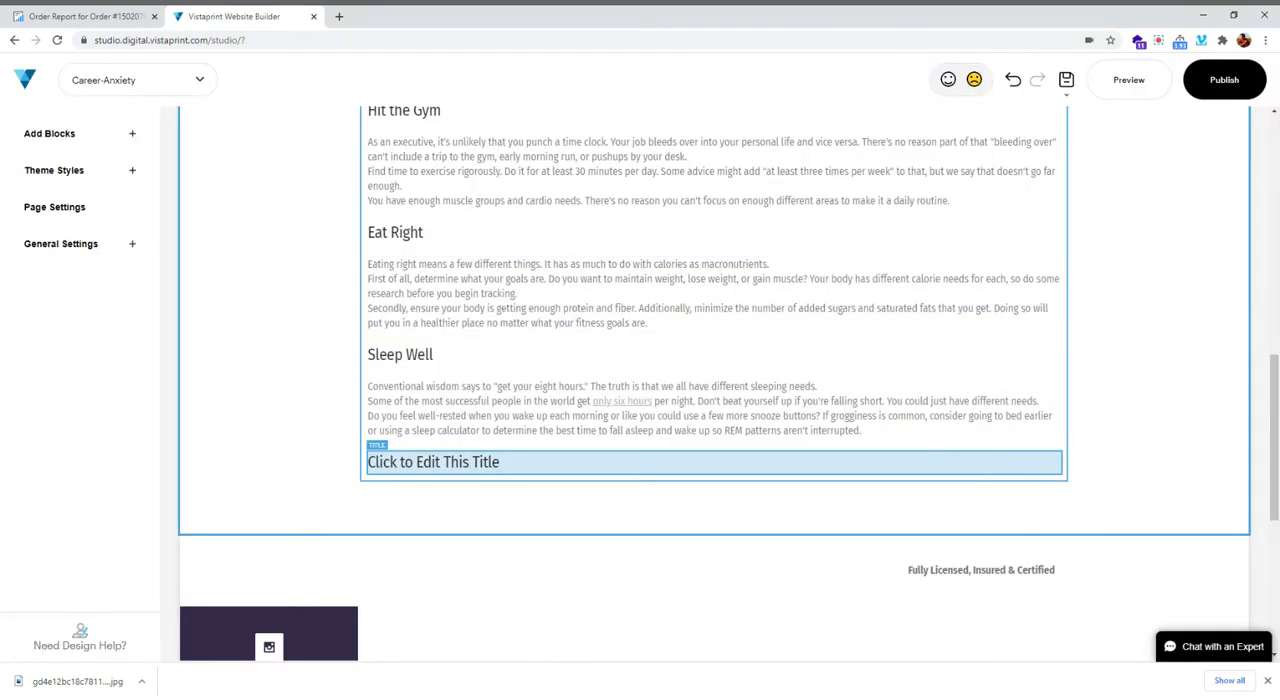
{"action": "left_click", "coordinate": [514, 468]}
{"action": "type", "text": "Make Room for Mental Health"}
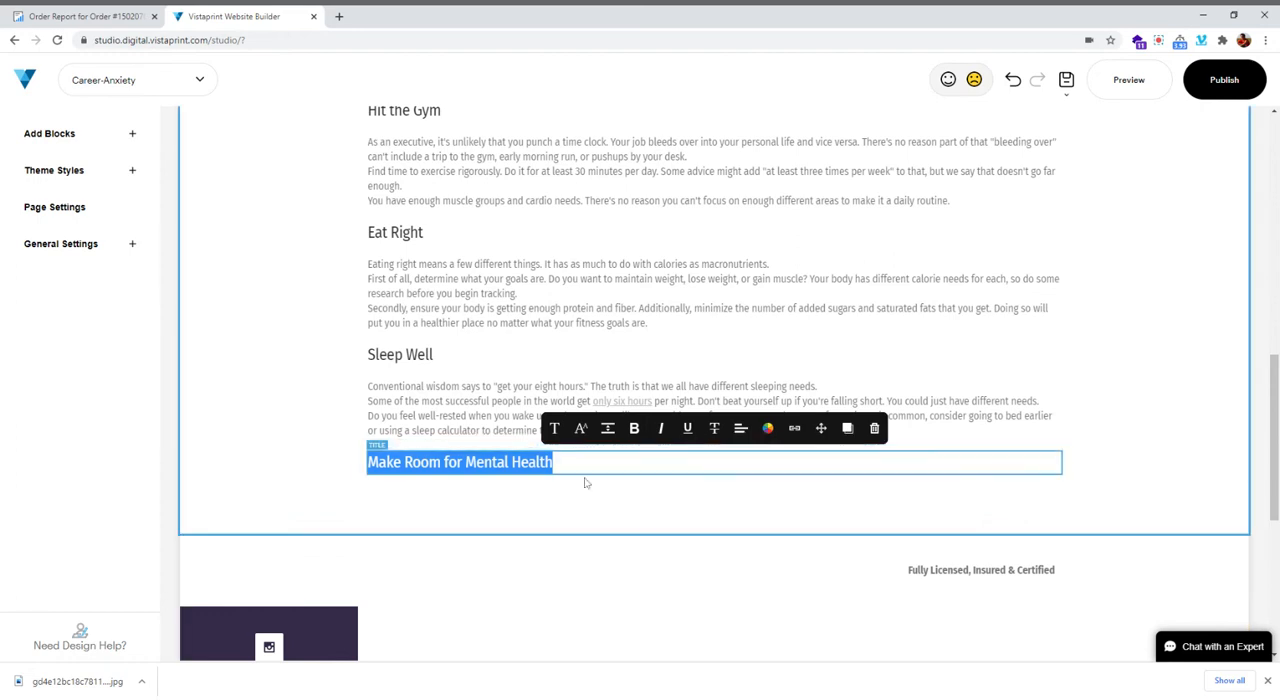
Add a P1 paragraph element below the "Make Room for Mental Health" subheading
{"action": "scroll", "coordinate": [508, 334], "scroll_direction": "up", "scroll_amount": 5}
{"action": "scroll", "coordinate": [508, 370], "scroll_direction": "down", "scroll_amount": 4}
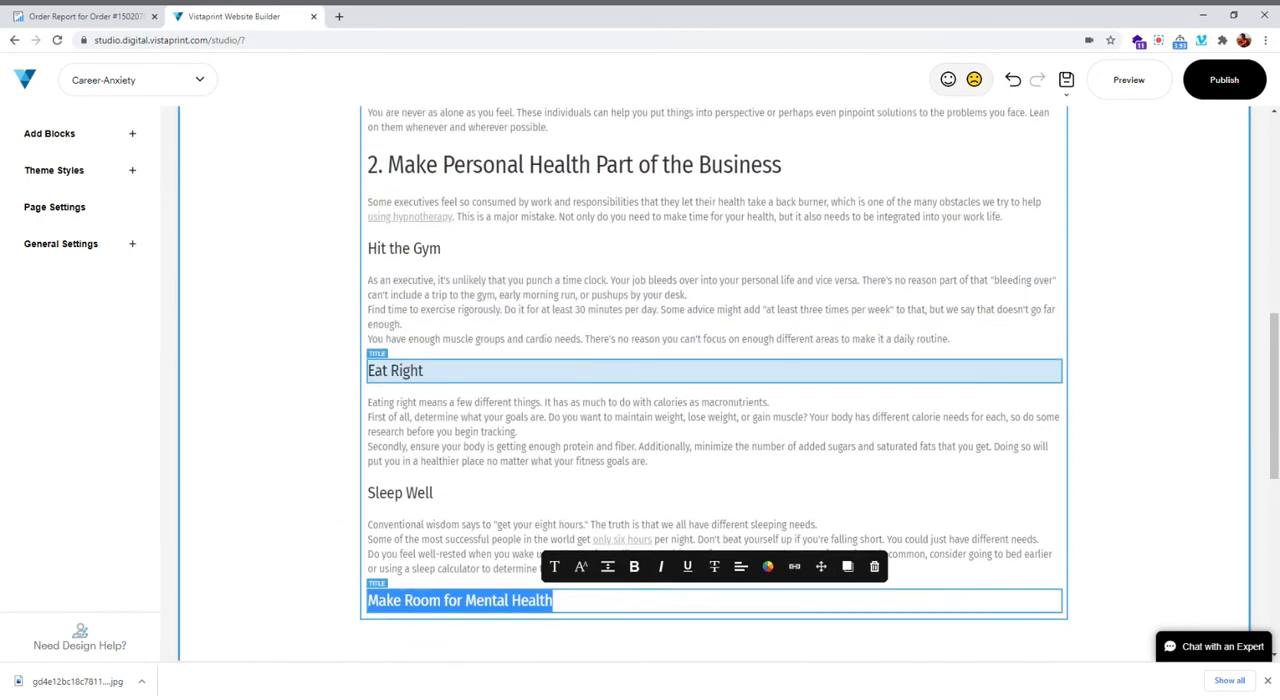
{"action": "scroll", "coordinate": [651, 503], "scroll_direction": "down", "scroll_amount": 2}
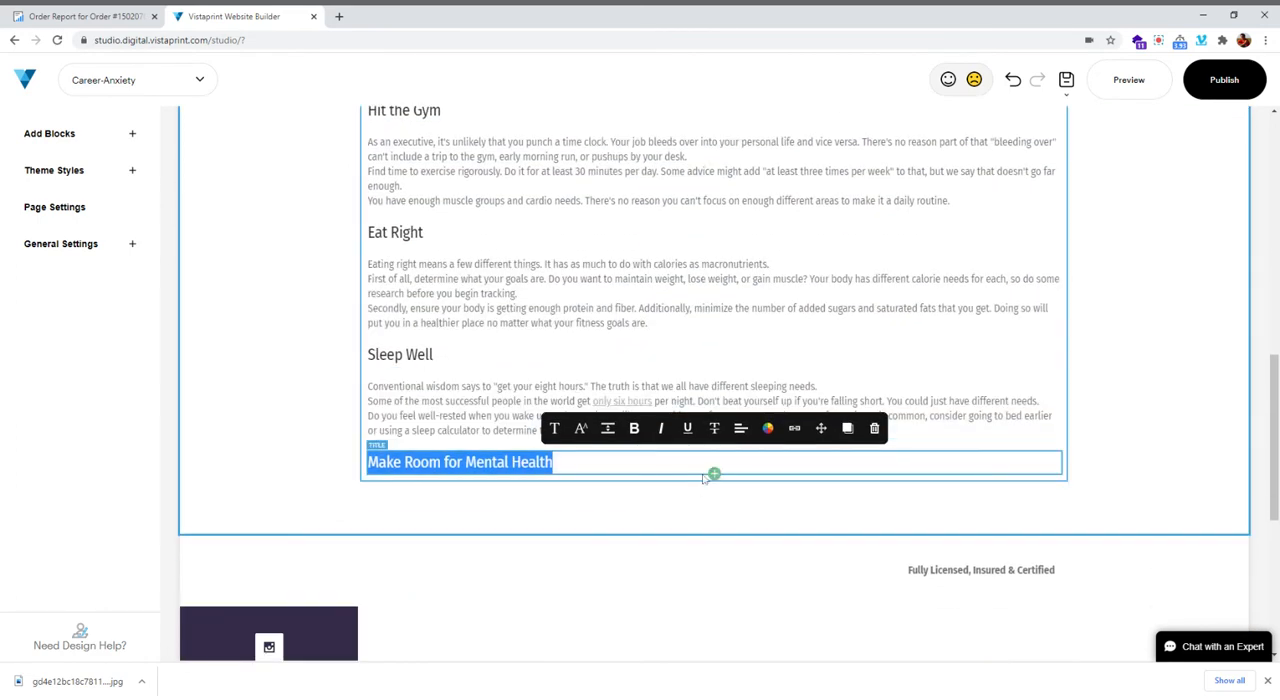
{"action": "left_click", "coordinate": [714, 474]}
{"action": "left_click", "coordinate": [741, 368]}
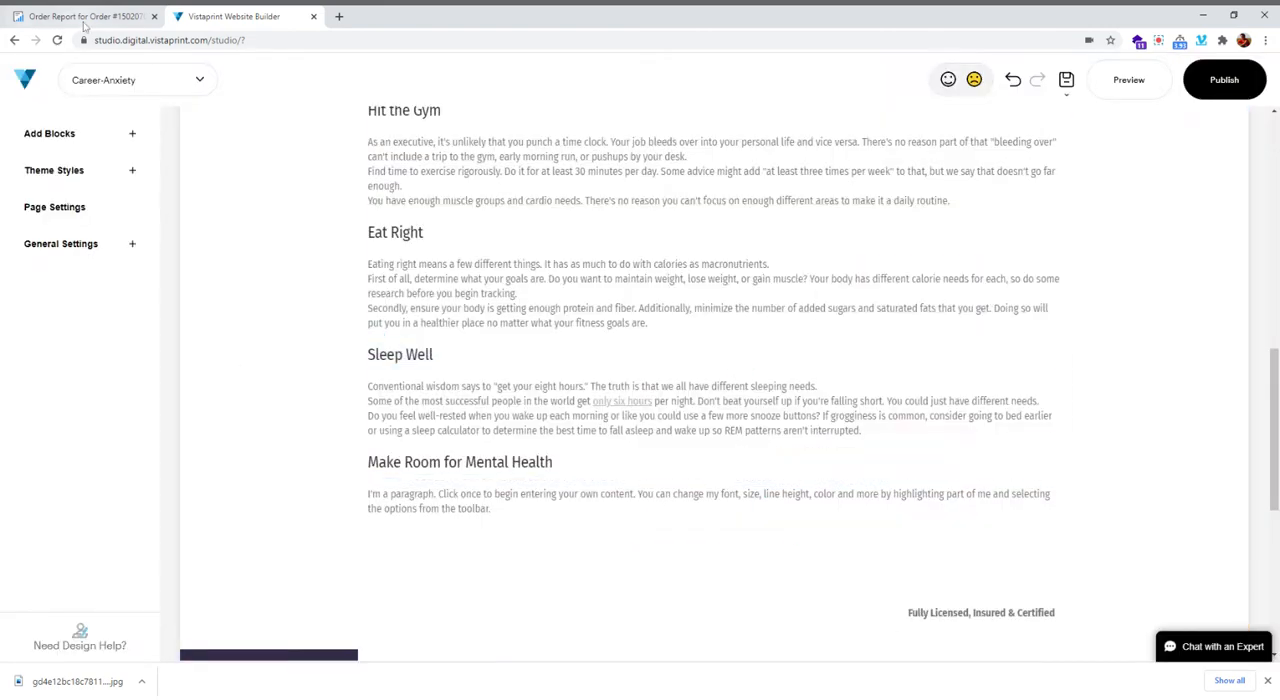
Copy the two "Make Room for Mental Health" paragraphs from the order report and replace the placeholder text below that subheading in the builder
{"action": "left_click", "coordinate": [86, 17]}
{"action": "scroll", "coordinate": [1248, 362], "scroll_direction": "down", "scroll_amount": 2}
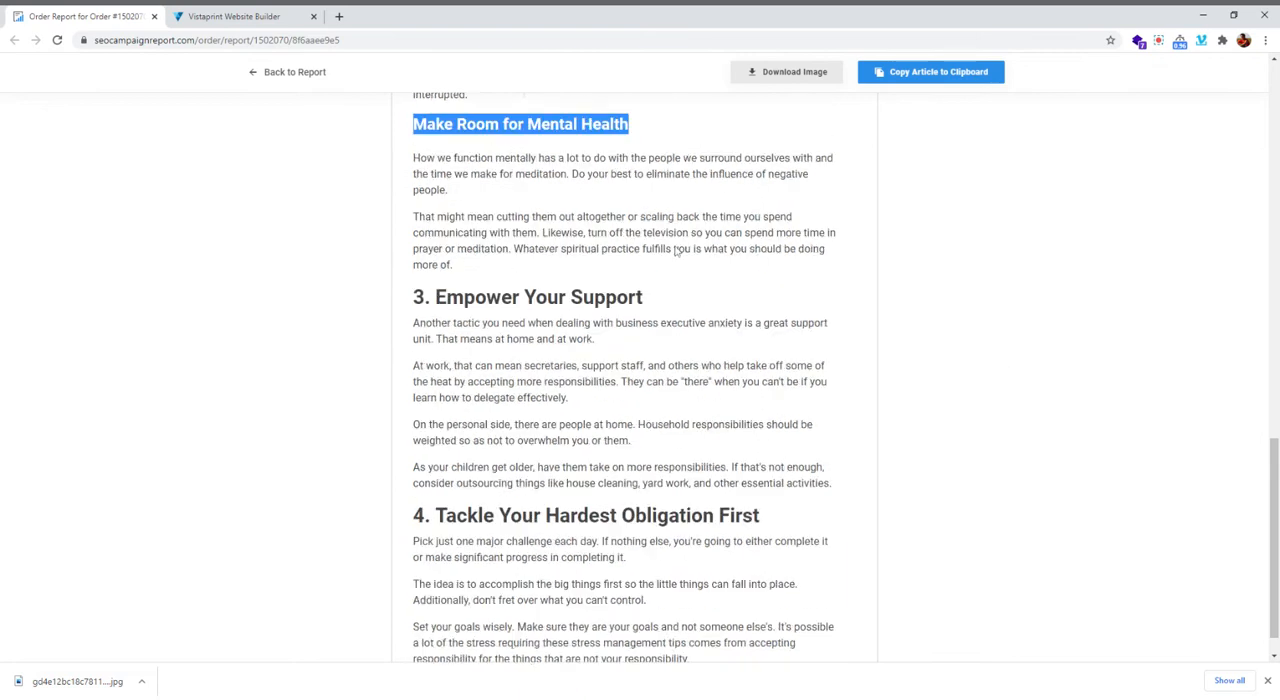
{"action": "mouse_move", "coordinate": [413, 157]}
{"action": "left_mouse_down"}
{"action": "mouse_move", "coordinate": [462, 216]}
{"action": "mouse_move", "coordinate": [462, 265]}
{"action": "left_mouse_up"}
{"action": "key", "text": "ctrl+c"}
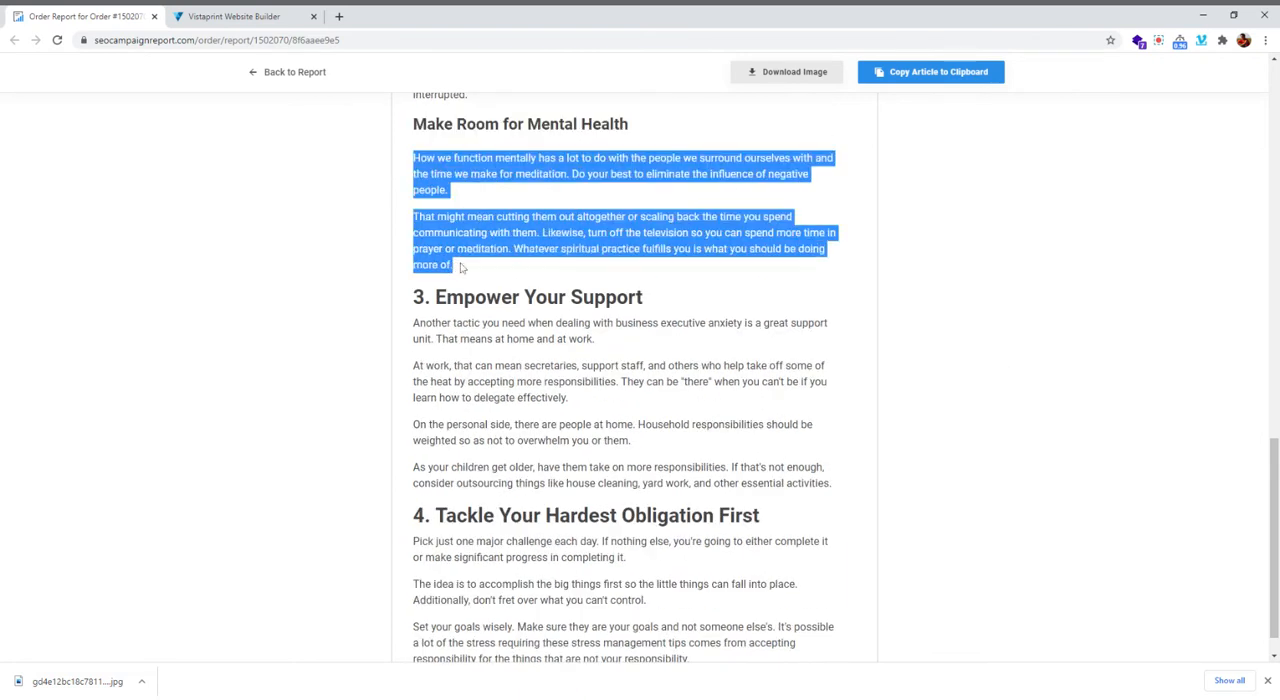
{"action": "left_click", "coordinate": [230, 16]}
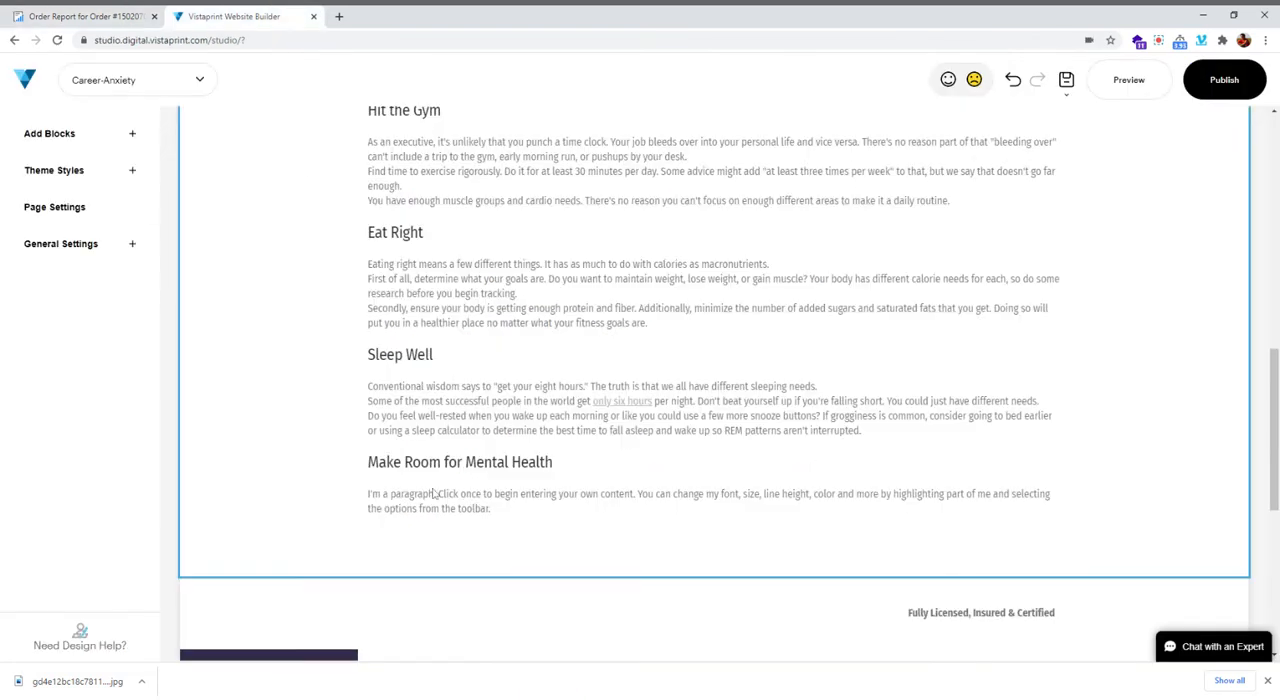
{"action": "left_click", "coordinate": [444, 496]}
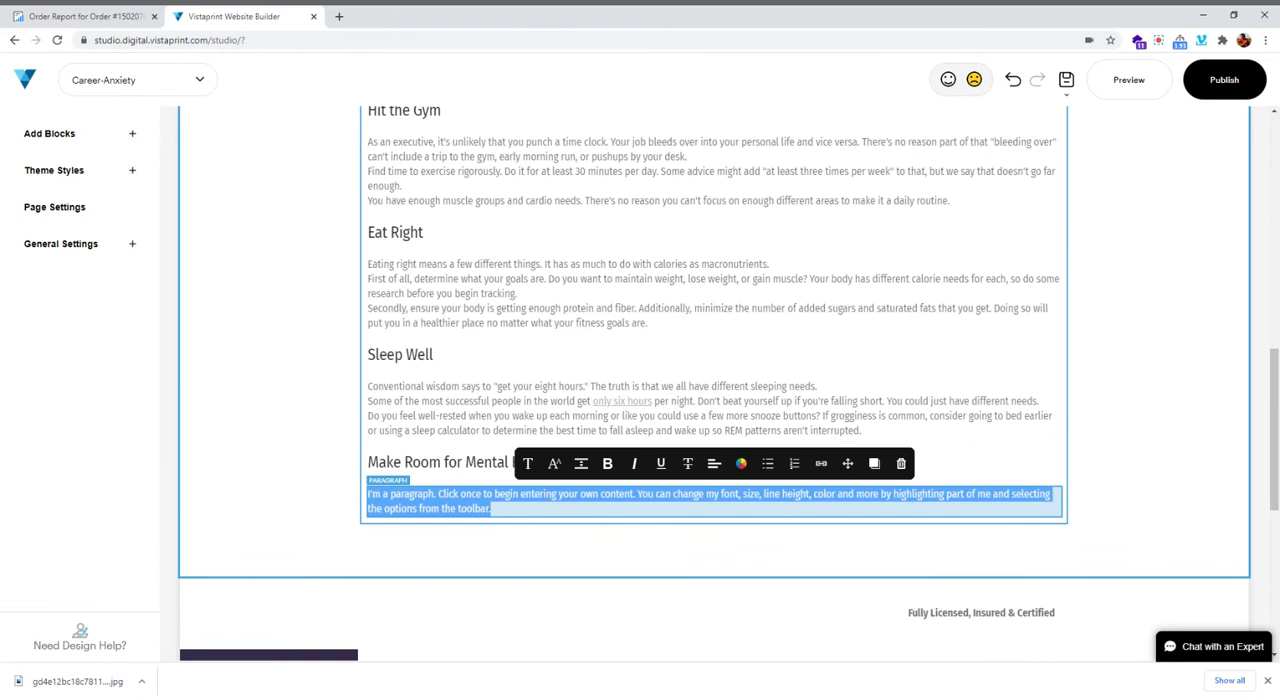
{"action": "key", "text": "ctrl+v"}
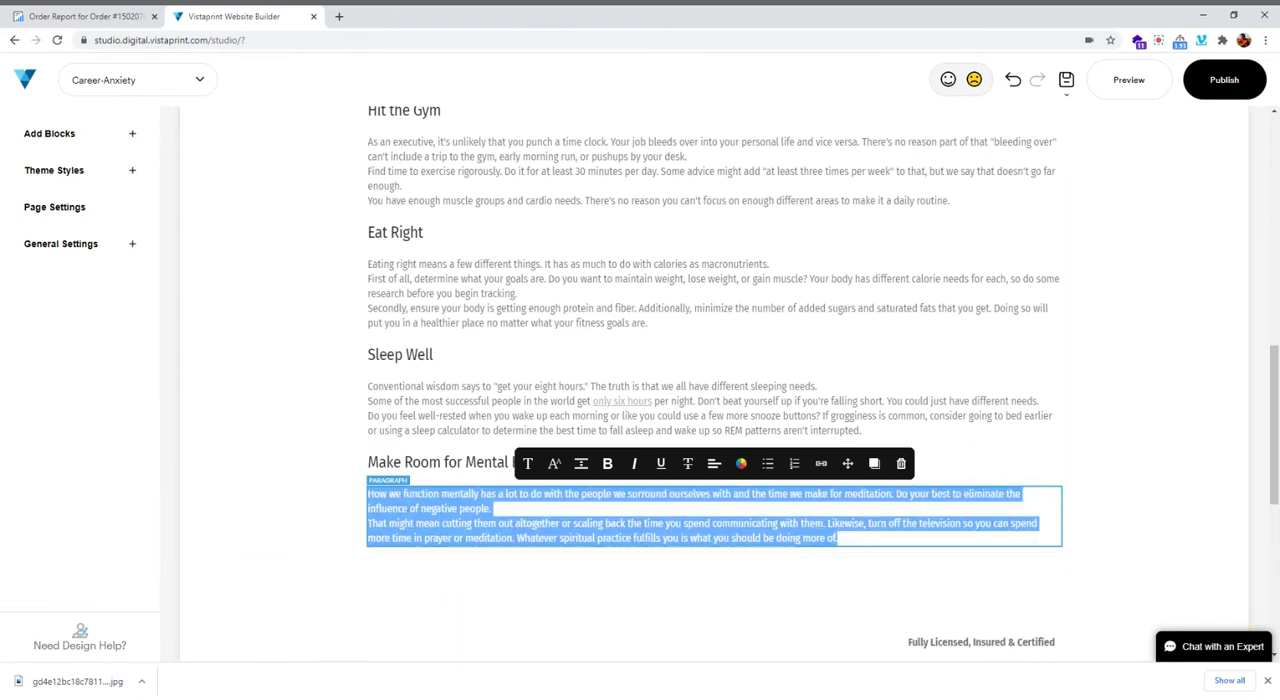
Add an H2 title element below the "Make Room for Mental Health" text
{"action": "scroll", "coordinate": [709, 543], "scroll_direction": "down", "scroll_amount": 1}
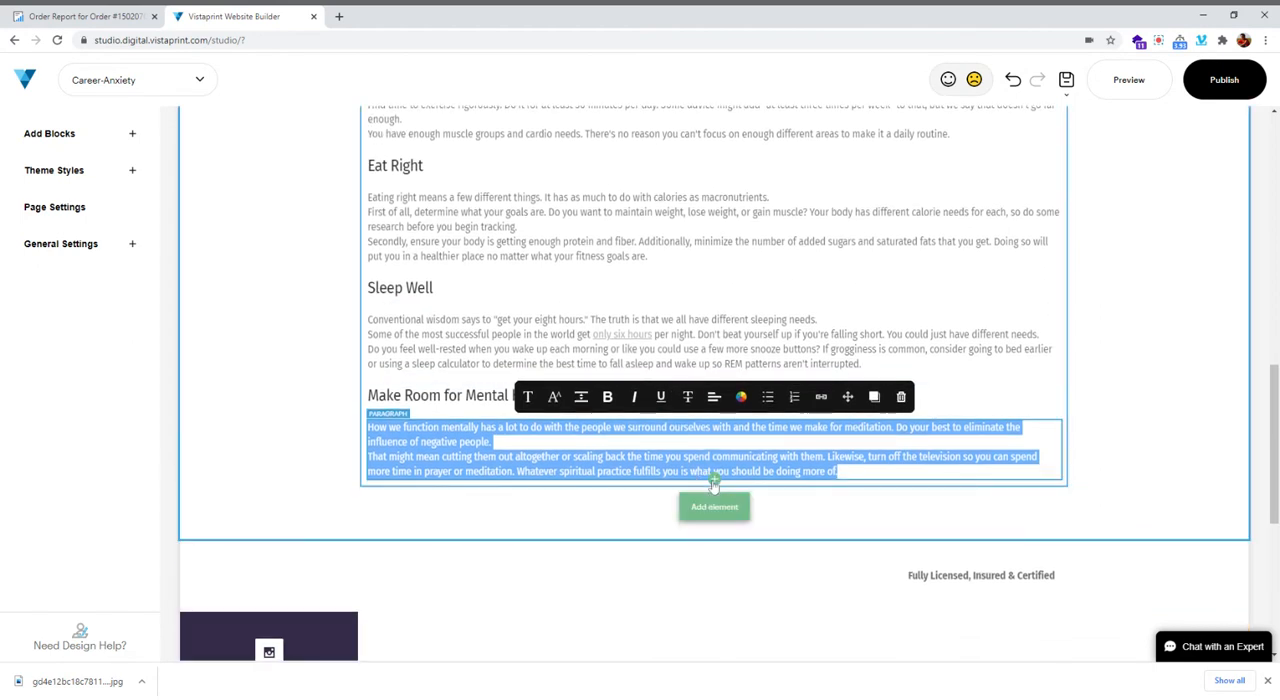
{"action": "left_click", "coordinate": [714, 505]}
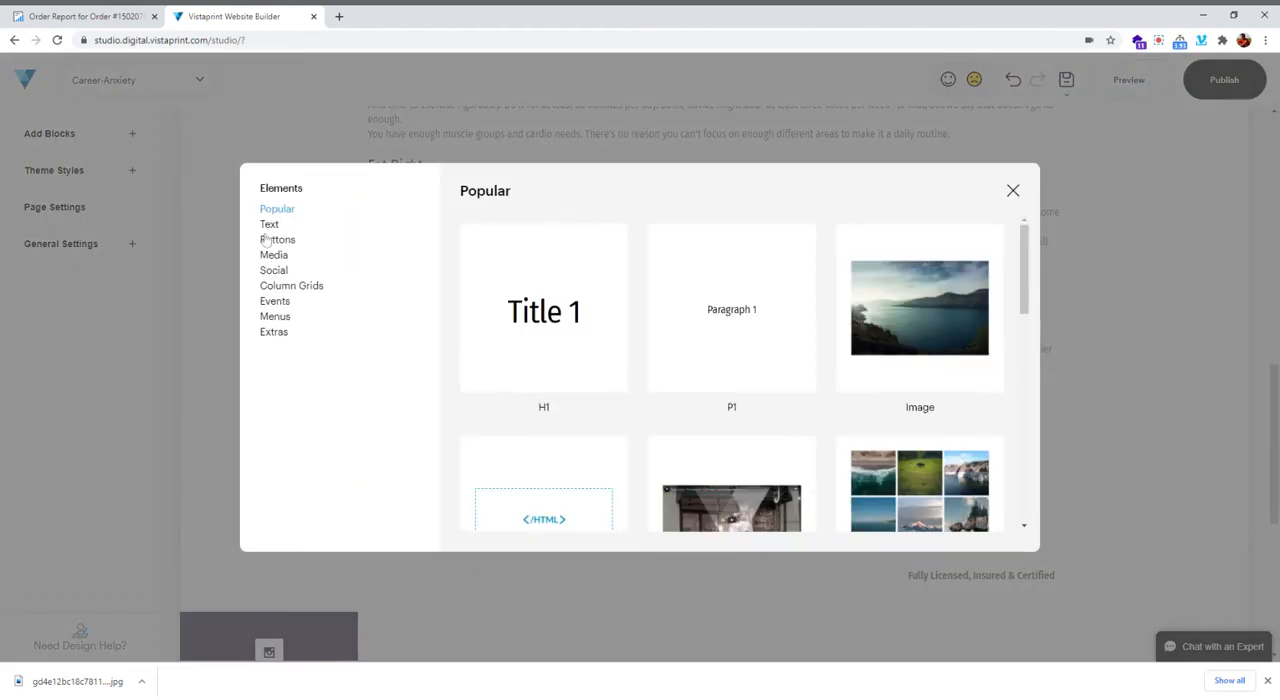
{"action": "left_click", "coordinate": [269, 225]}
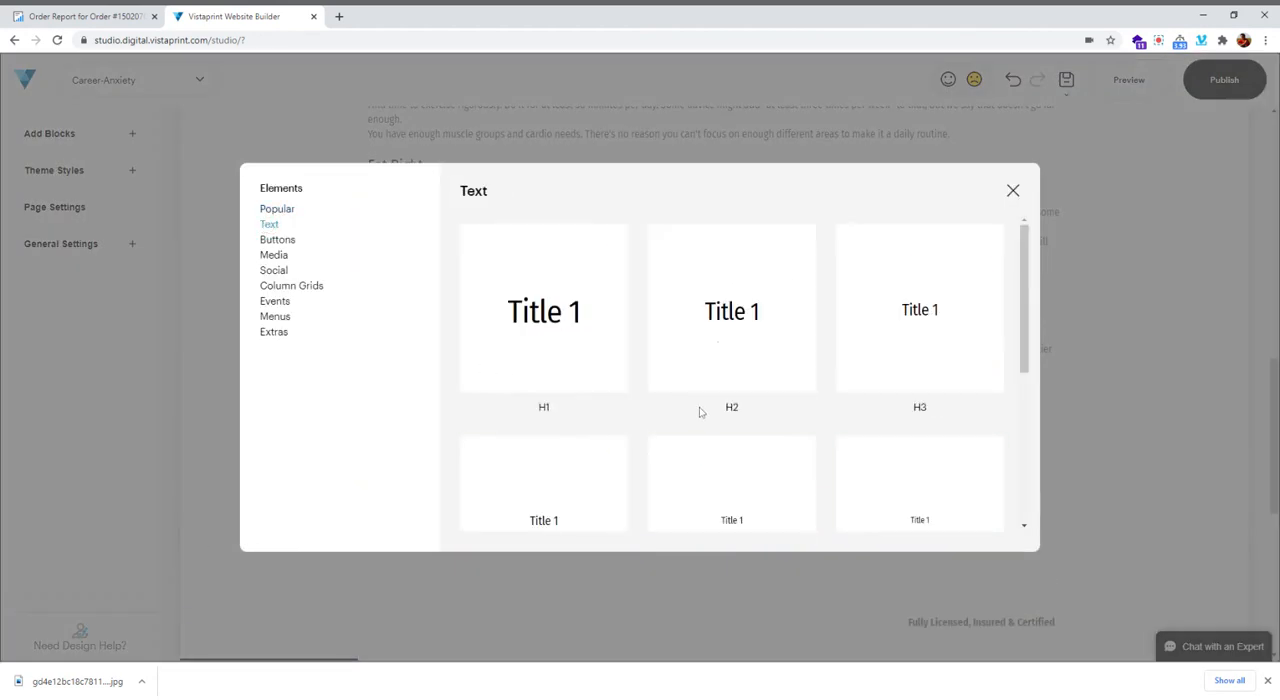
{"action": "left_click", "coordinate": [699, 410]}
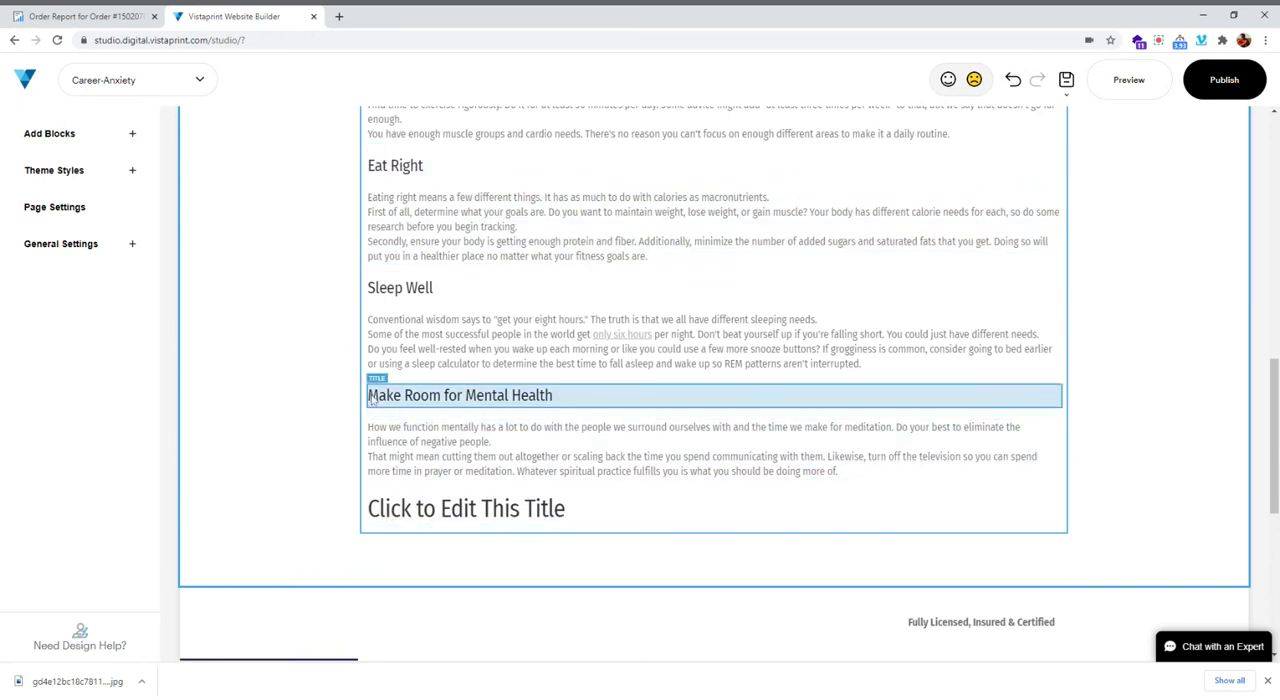
Copy the heading "3. Empower Your Support" from the order report and replace the new H2 title's placeholder with it
{"action": "left_click", "coordinate": [66, 12]}
{"action": "left_click_drag", "start_coordinate": [413, 301], "coordinate": [668, 310]}
{"action": "key", "text": "ctrl+c"}
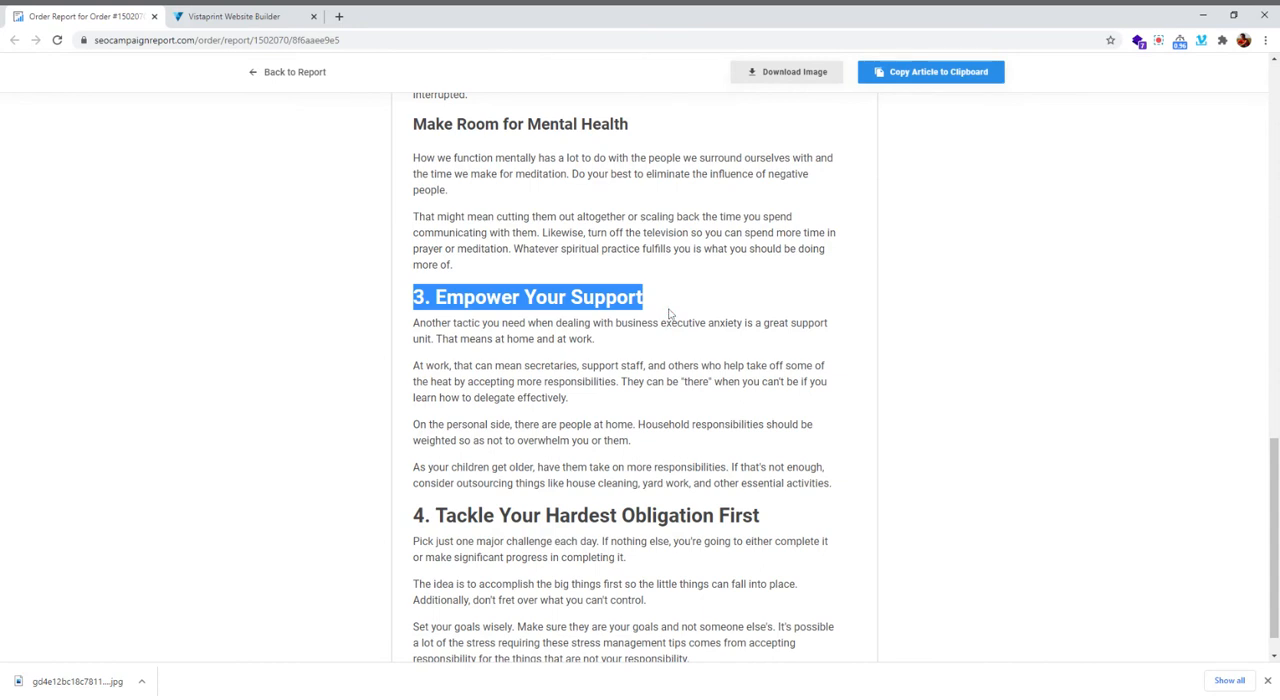
{"action": "left_click", "coordinate": [225, 15]}
{"action": "left_click", "coordinate": [560, 510]}
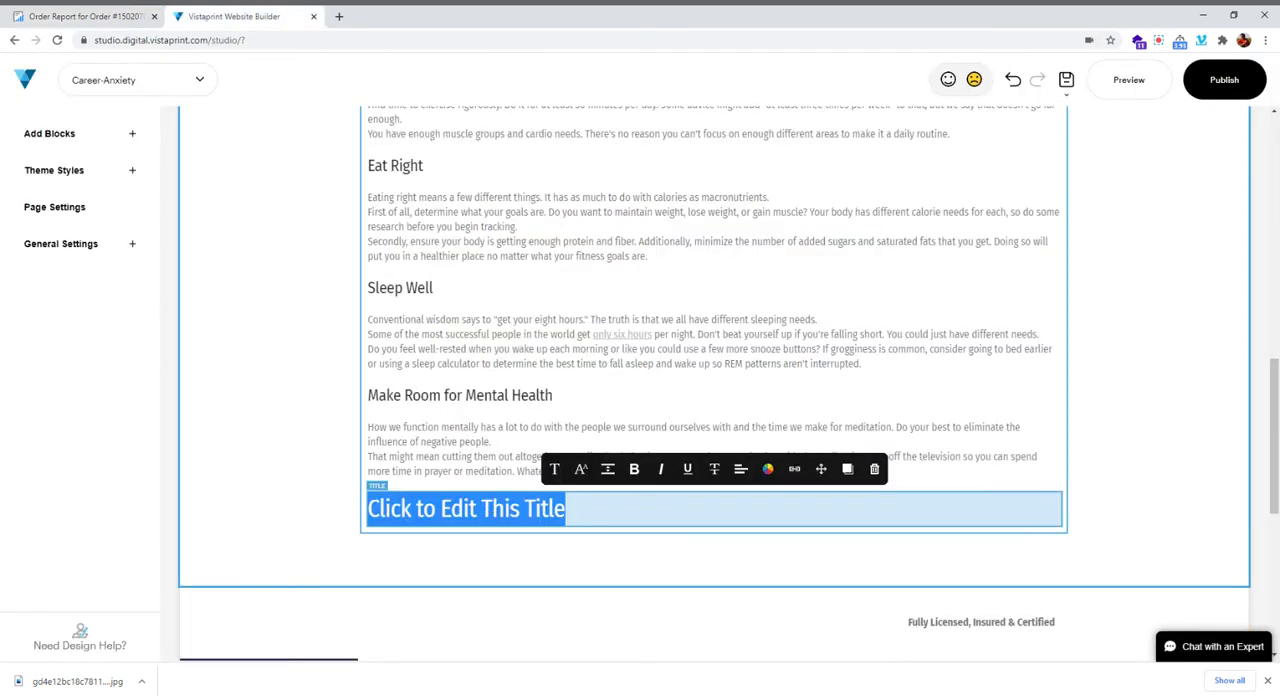
{"action": "key", "text": "ctrl+v"}
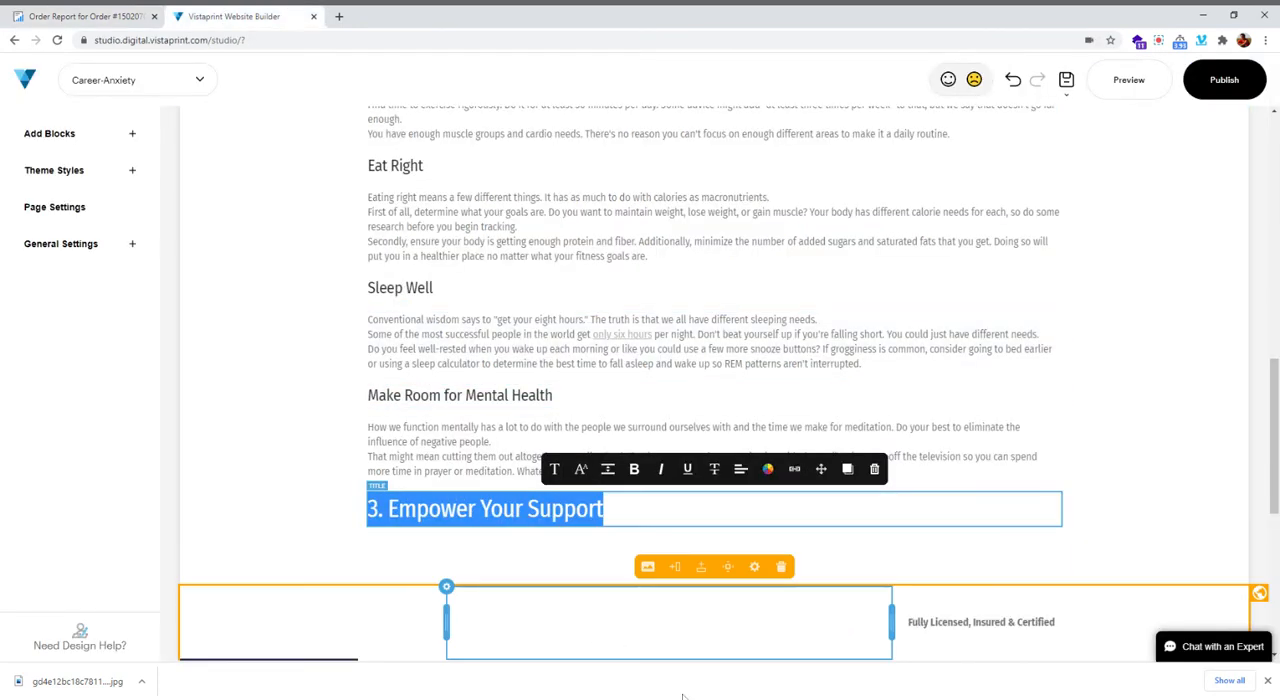
Add a P1 paragraph below "3. Empower Your Support" and replace its placeholder with that section's four paragraphs copied from the order report
{"action": "scroll", "coordinate": [588, 440], "scroll_direction": "down", "scroll_amount": 1}
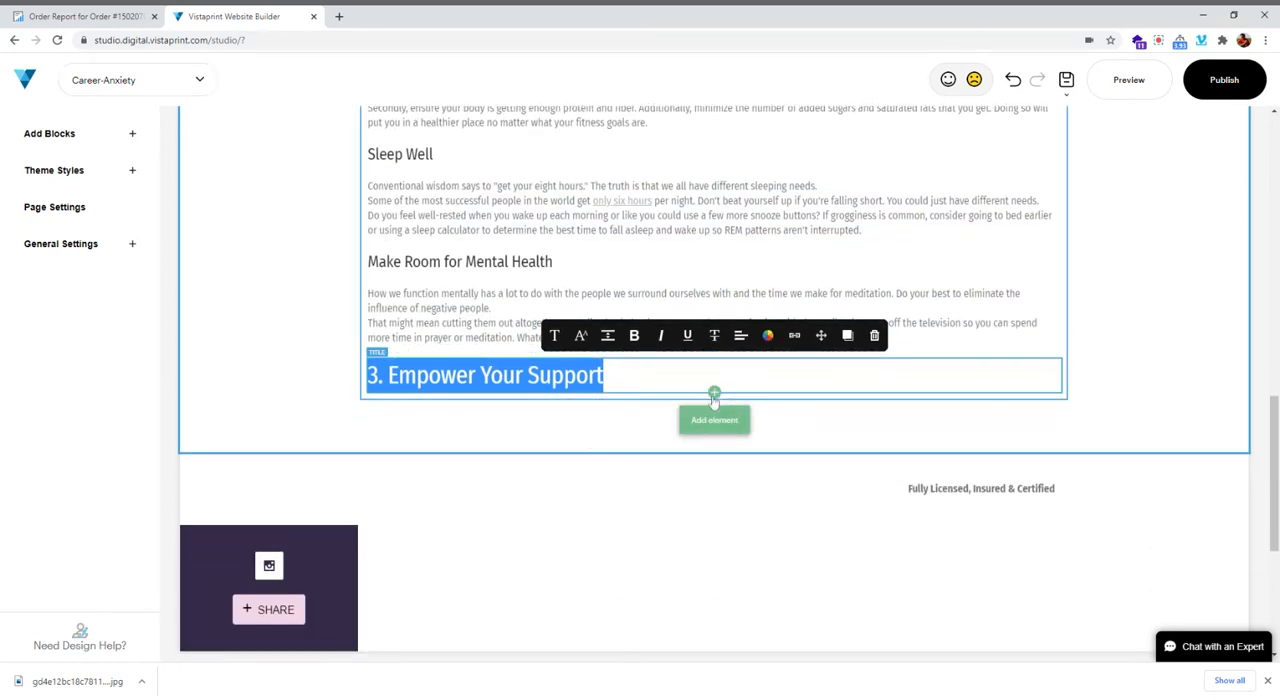
{"action": "left_click", "coordinate": [714, 395]}
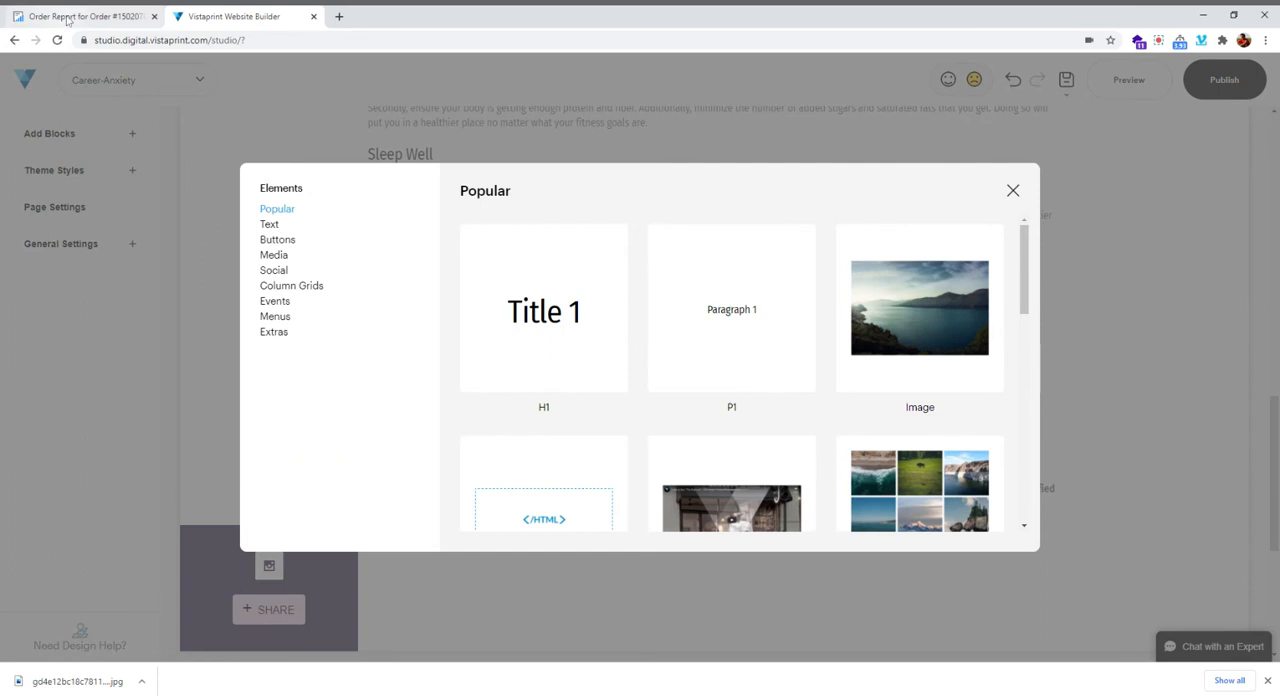
{"action": "left_click", "coordinate": [68, 20]}
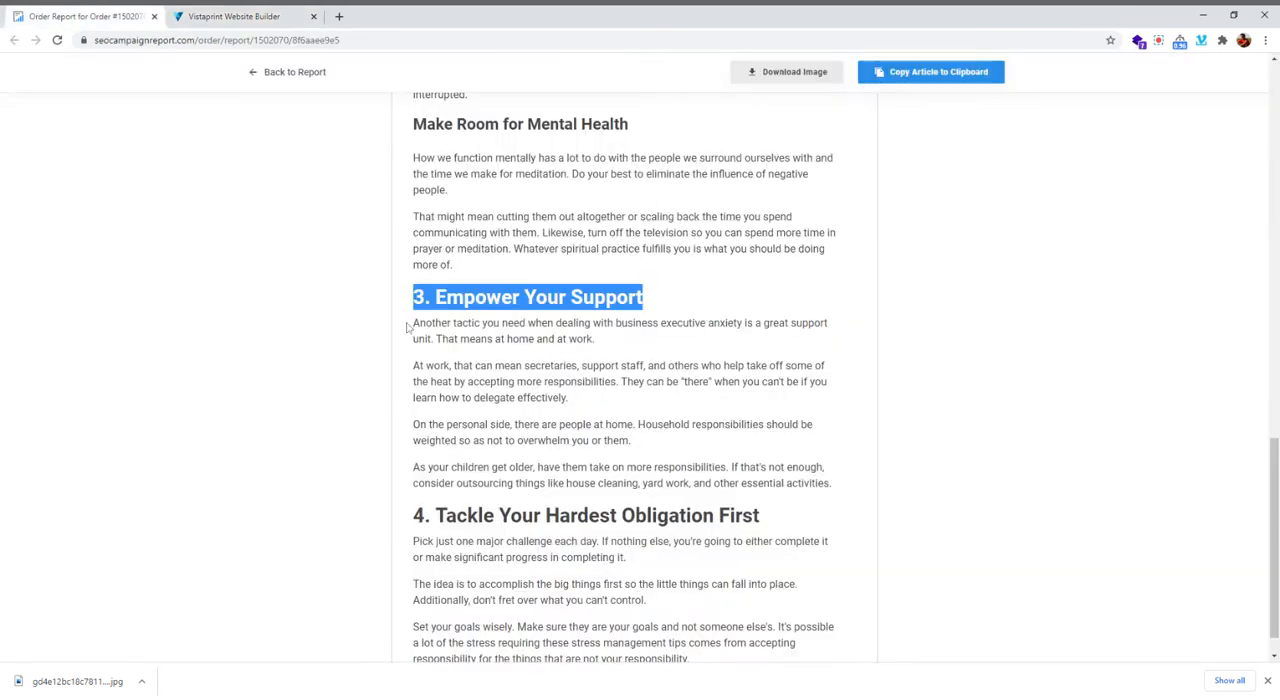
{"action": "left_click_drag", "start_coordinate": [414, 325], "coordinate": [847, 487]}
{"action": "key", "text": "ctrl+c"}
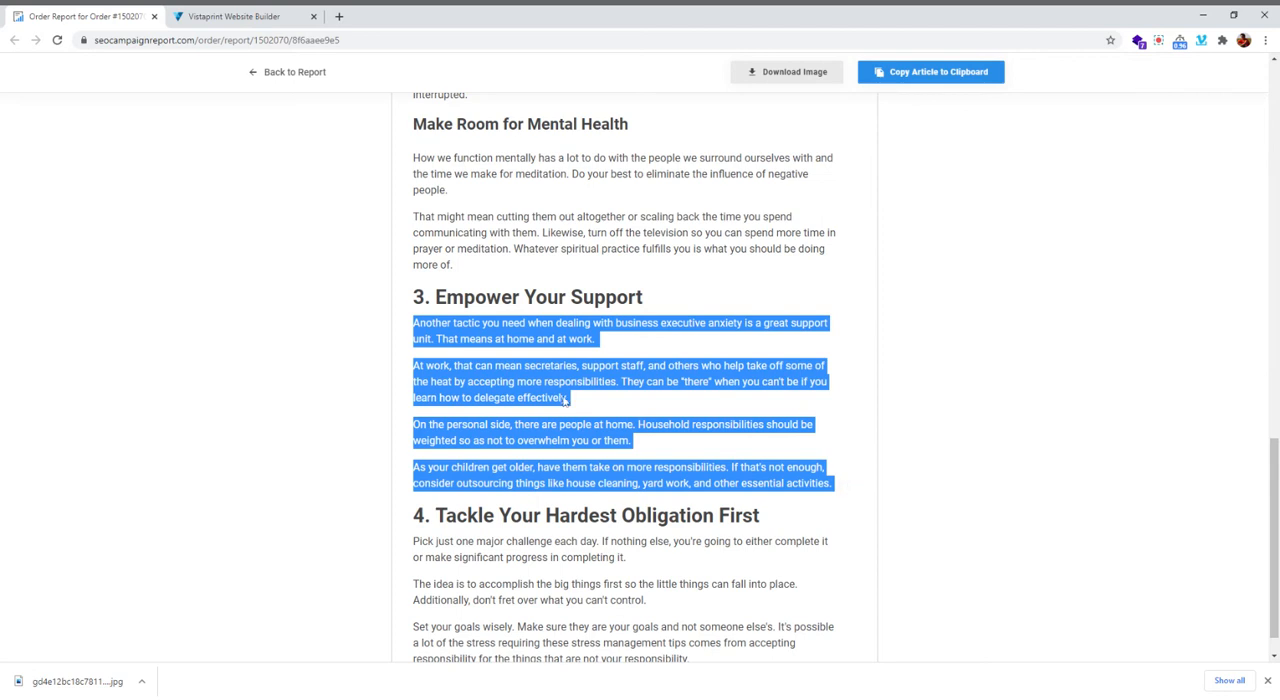
{"action": "left_click", "coordinate": [232, 16]}
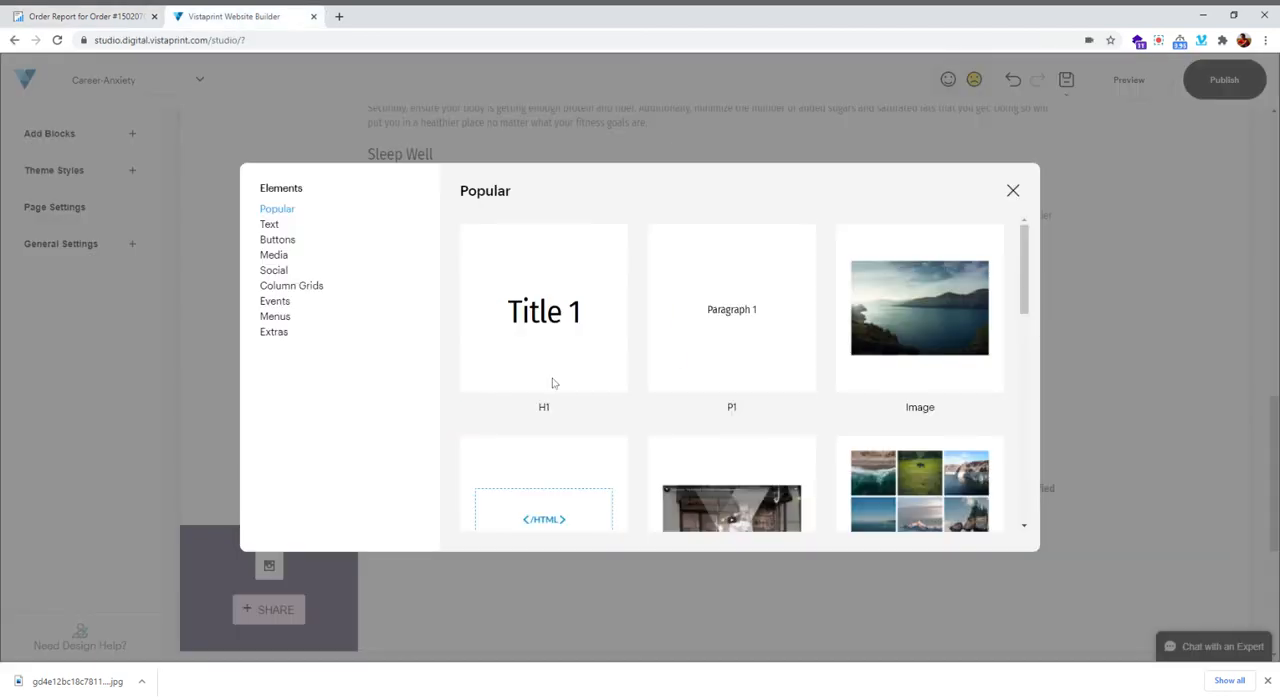
{"action": "left_click", "coordinate": [712, 337]}
{"action": "left_click", "coordinate": [463, 425]}
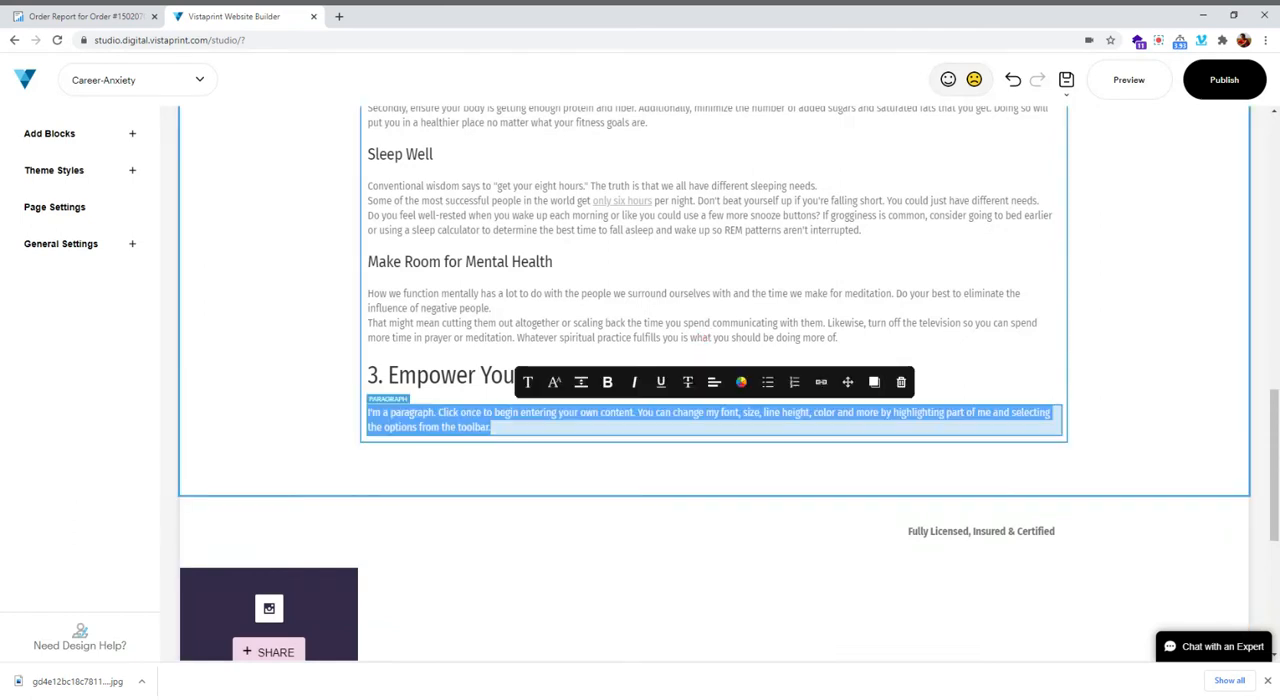
{"action": "key", "text": "ctrl+v"}
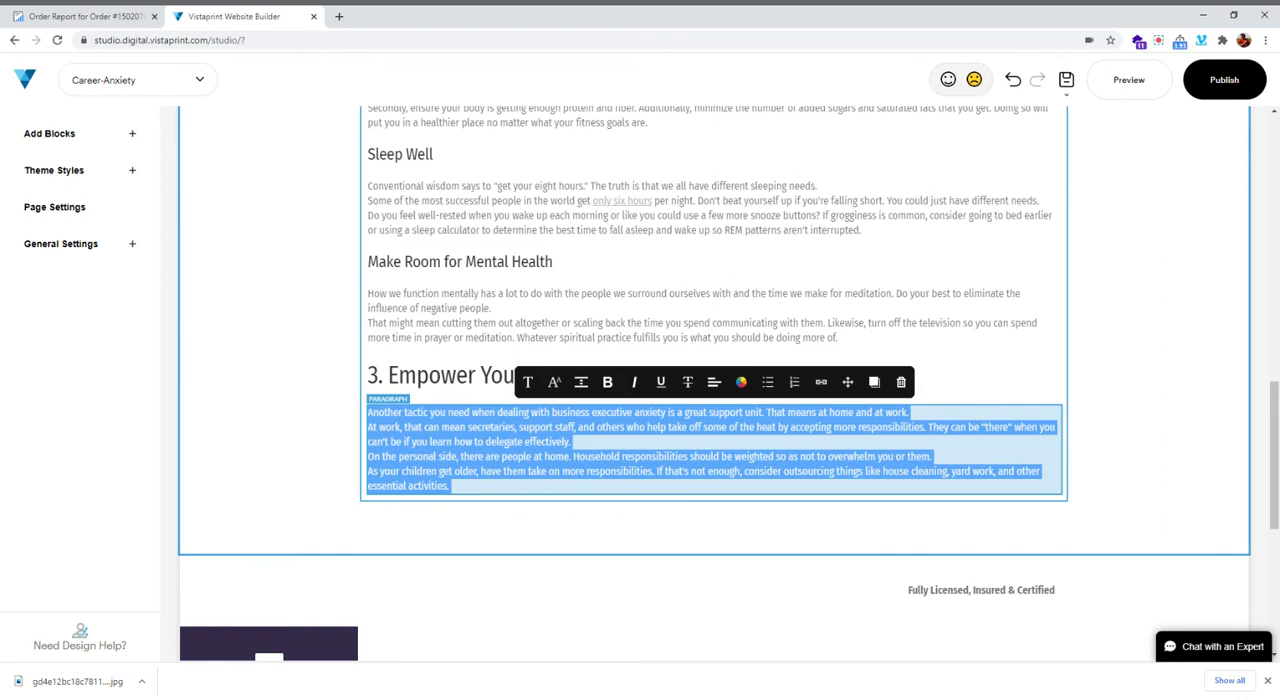
Copy the heading "4. Tackle Your Hardest Obligation First" from the order report
{"action": "scroll", "coordinate": [700, 310], "scroll_direction": "up", "scroll_amount": 3}
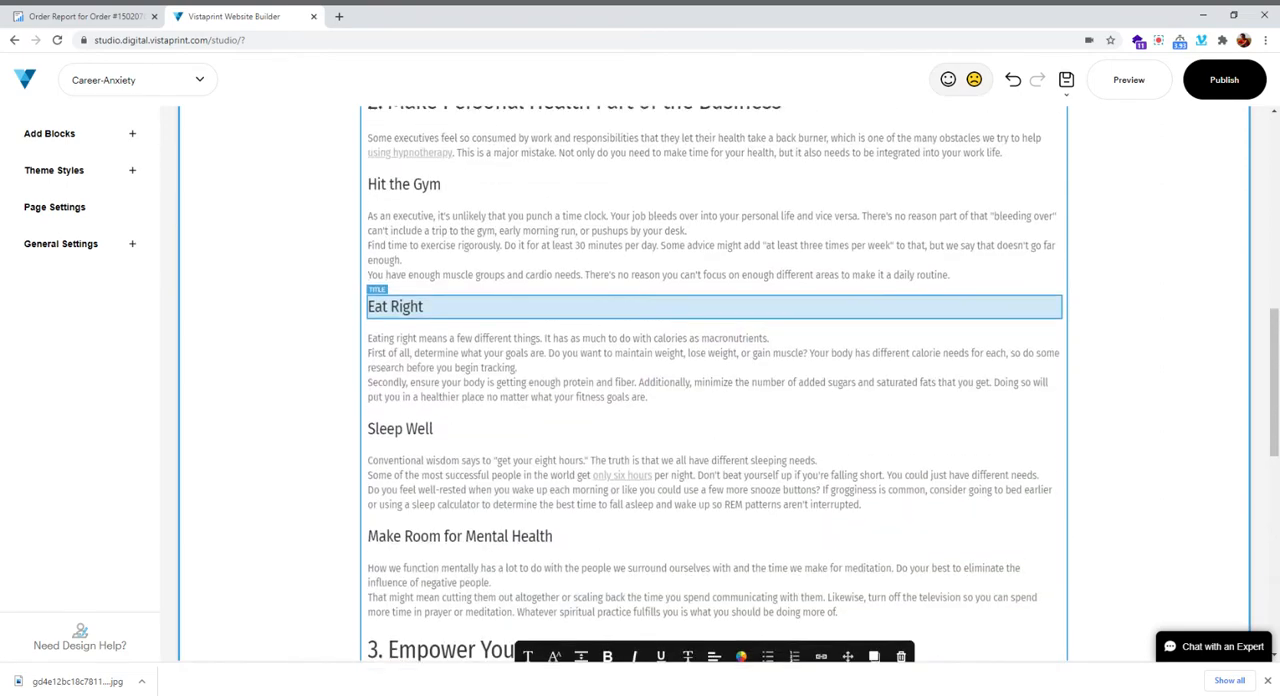
{"action": "scroll", "coordinate": [521, 295], "scroll_direction": "up", "scroll_amount": 6}
{"action": "scroll", "coordinate": [521, 295], "scroll_direction": "down", "scroll_amount": 7}
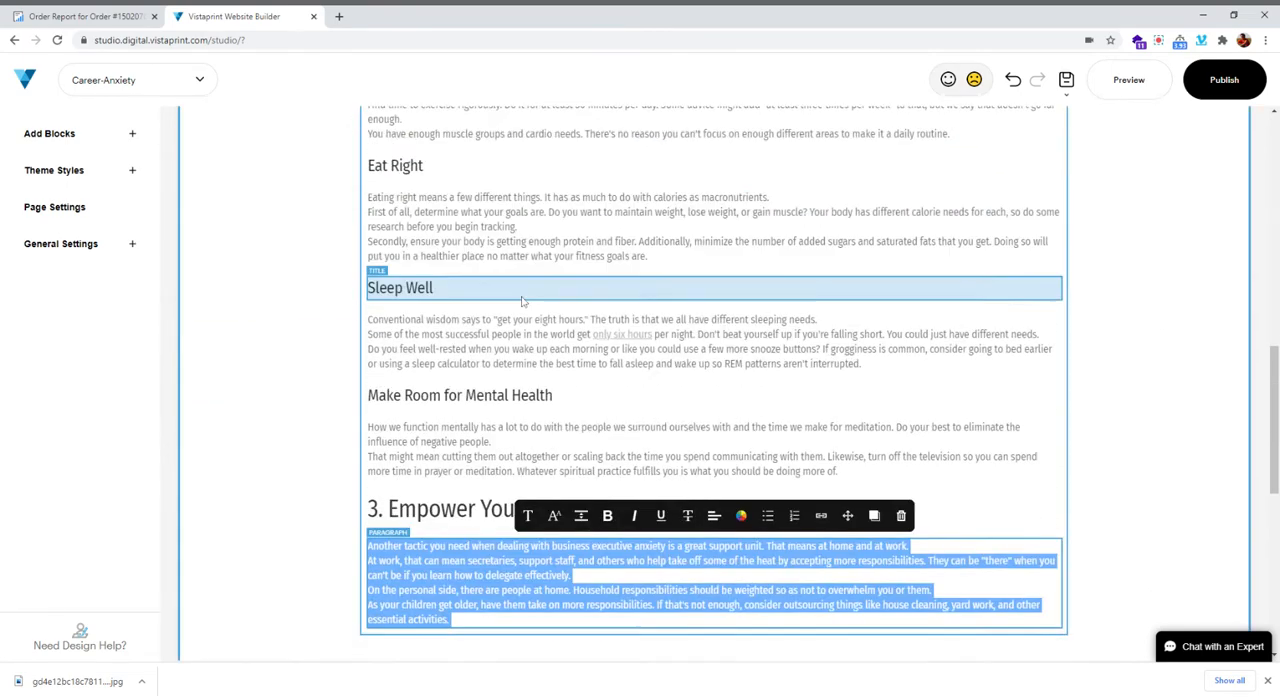
{"action": "scroll", "coordinate": [521, 300], "scroll_direction": "down", "scroll_amount": 2}
{"action": "left_click", "coordinate": [90, 17]}
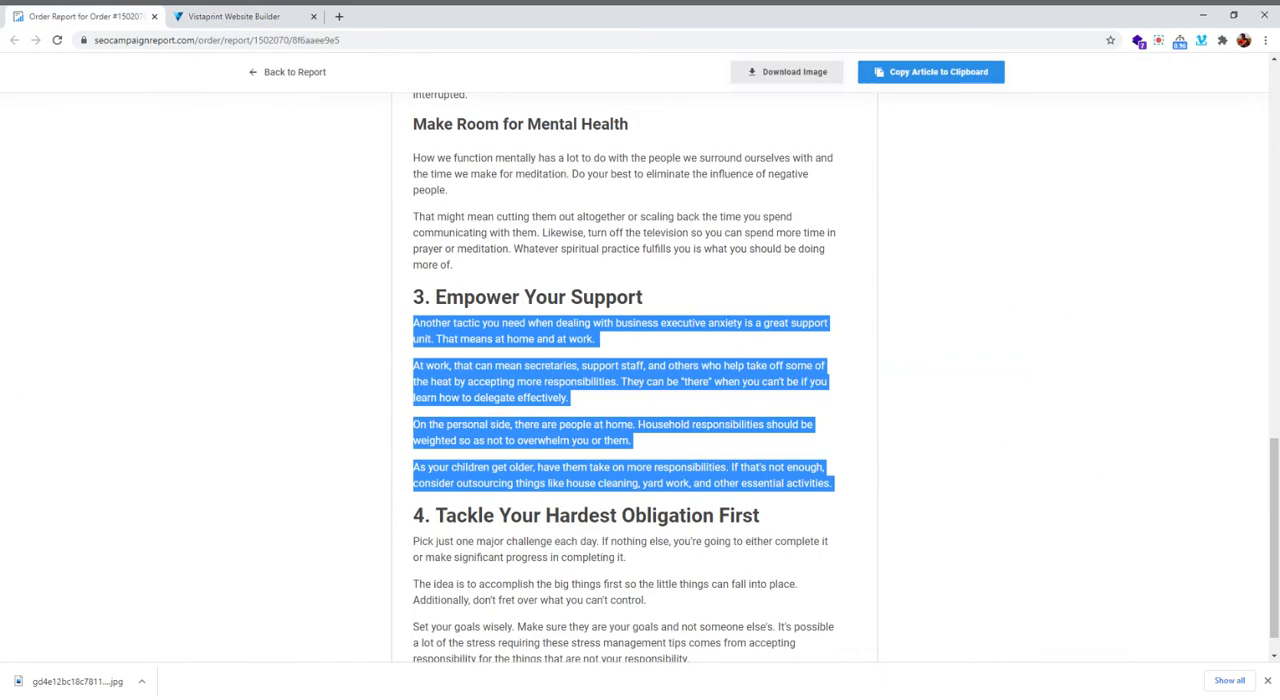
{"action": "scroll", "coordinate": [683, 485], "scroll_direction": "down", "scroll_amount": 3}
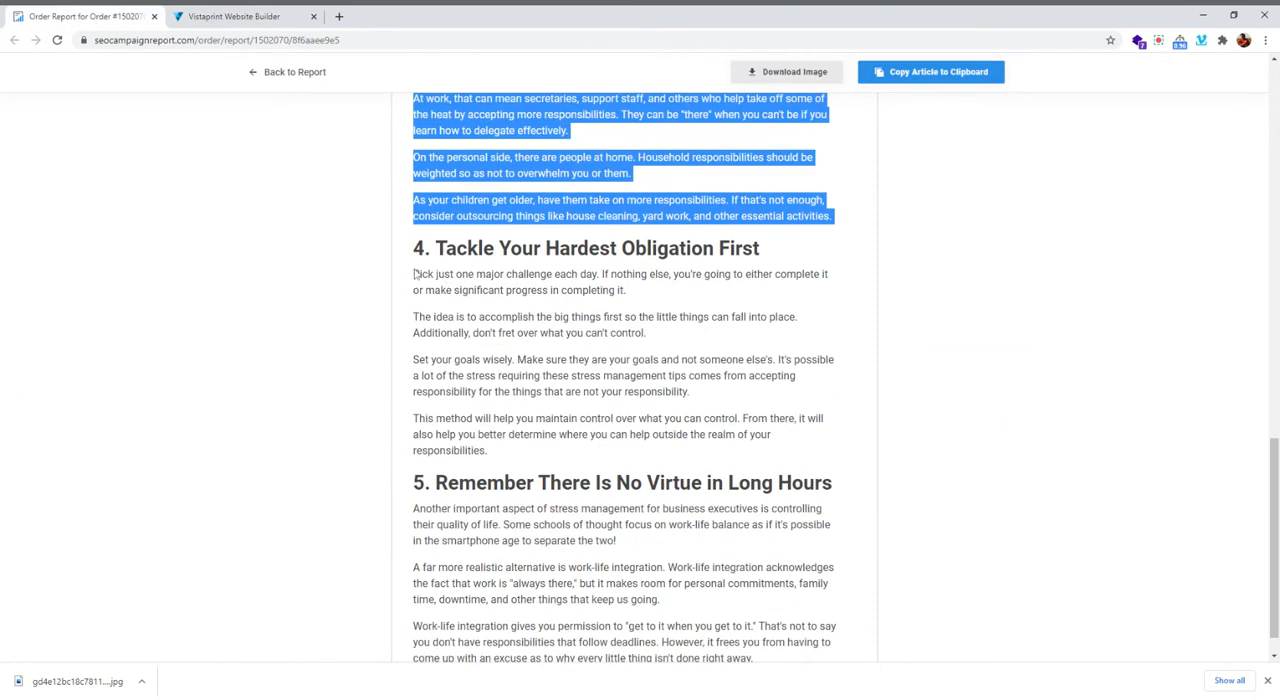
{"action": "left_click_drag", "start_coordinate": [413, 248], "coordinate": [773, 260]}
{"action": "key", "text": "ctrl+c"}
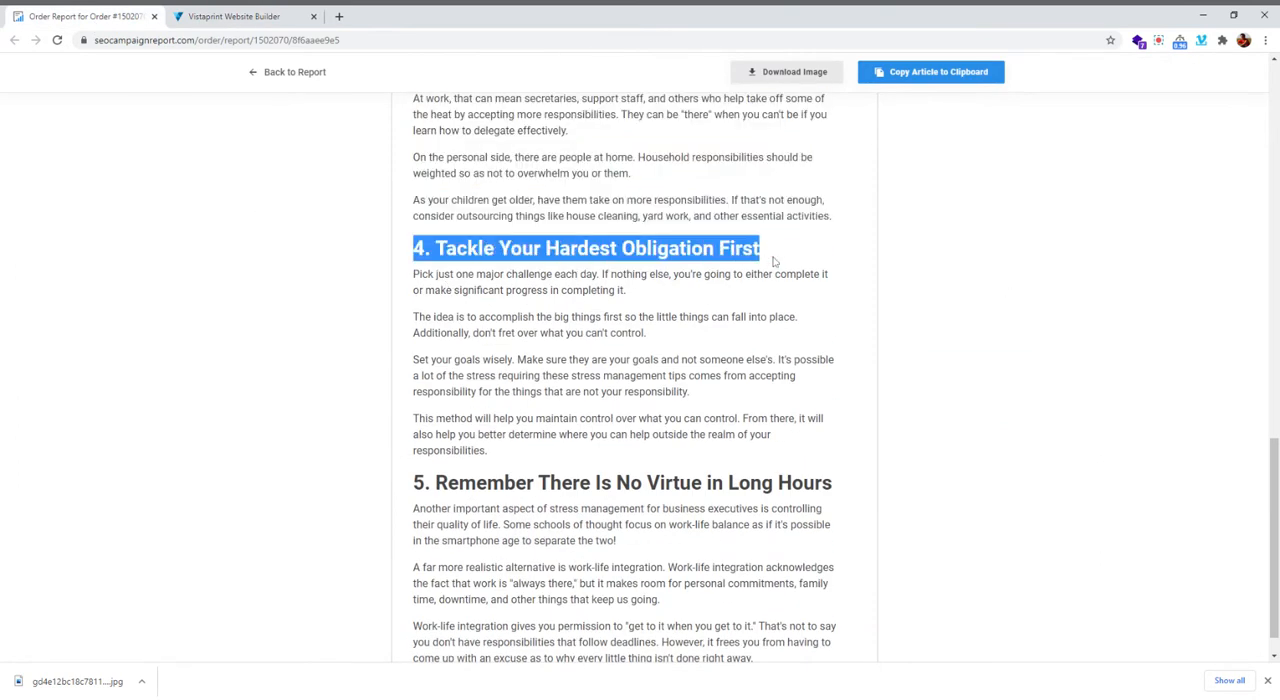
Add an H2 title element below the "3. Empower Your Support" text in the builder and replace its placeholder with the copied heading
{"action": "left_click", "coordinate": [268, 22]}
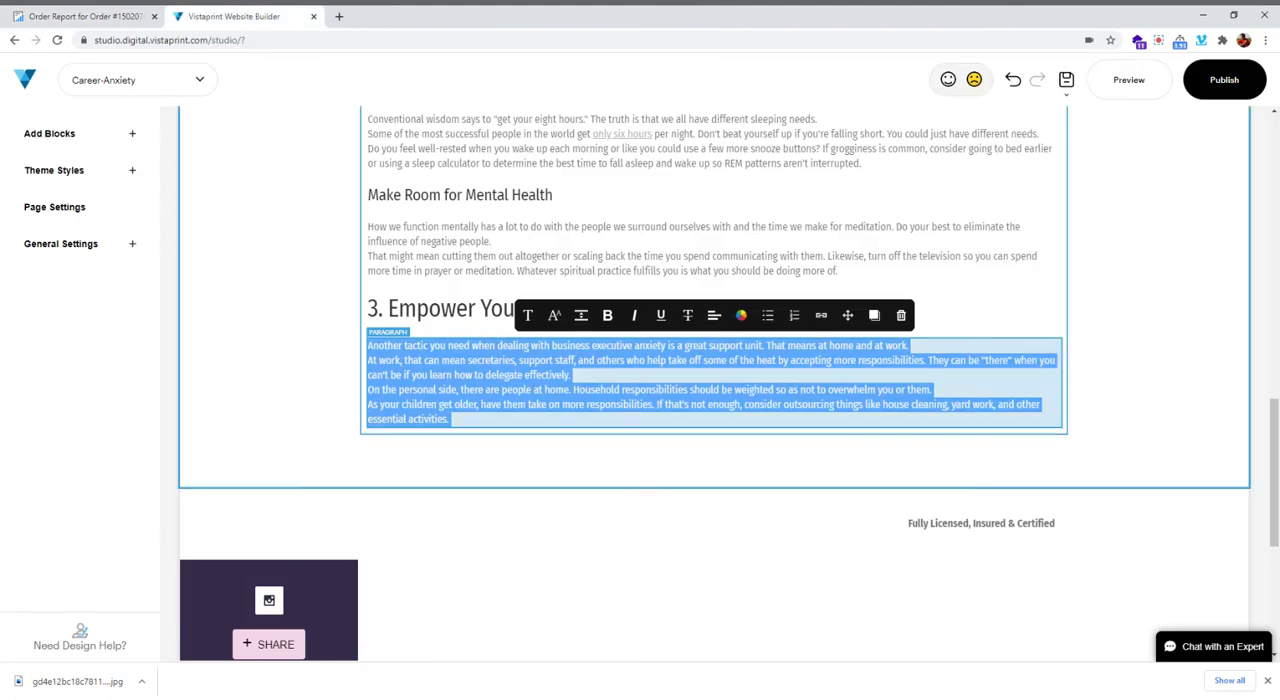
{"action": "left_click", "coordinate": [714, 429]}
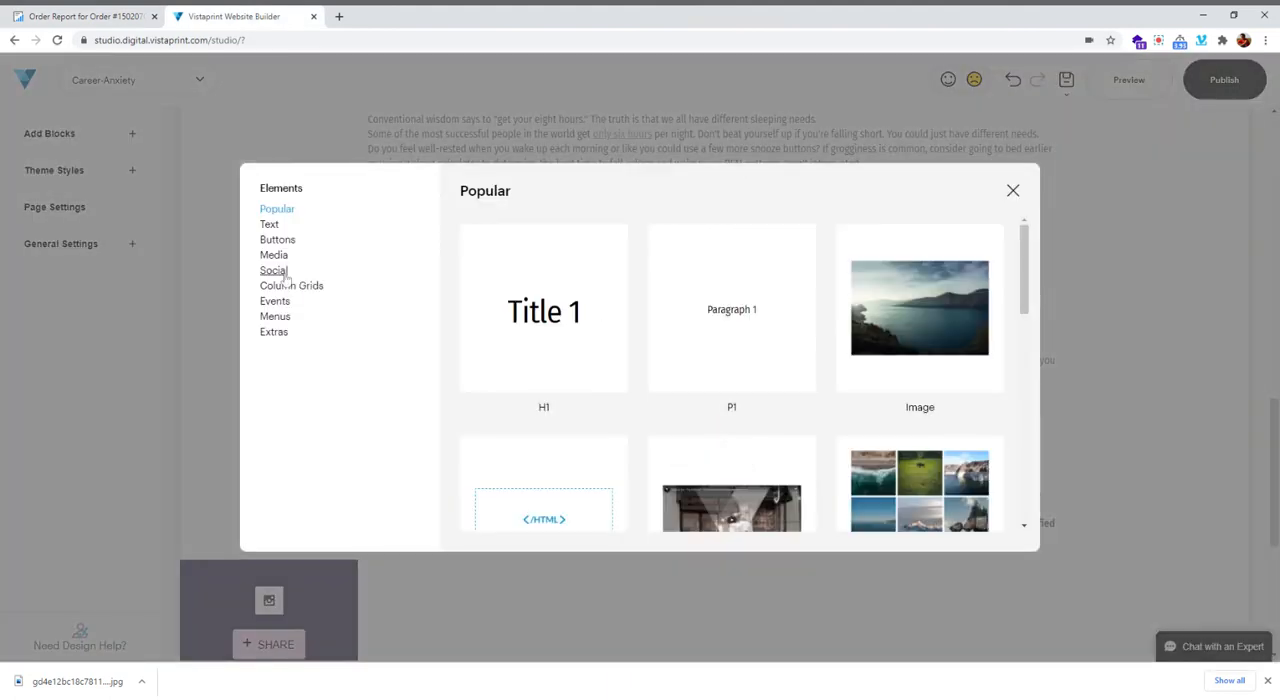
{"action": "left_click", "coordinate": [269, 225]}
{"action": "left_click", "coordinate": [714, 350]}
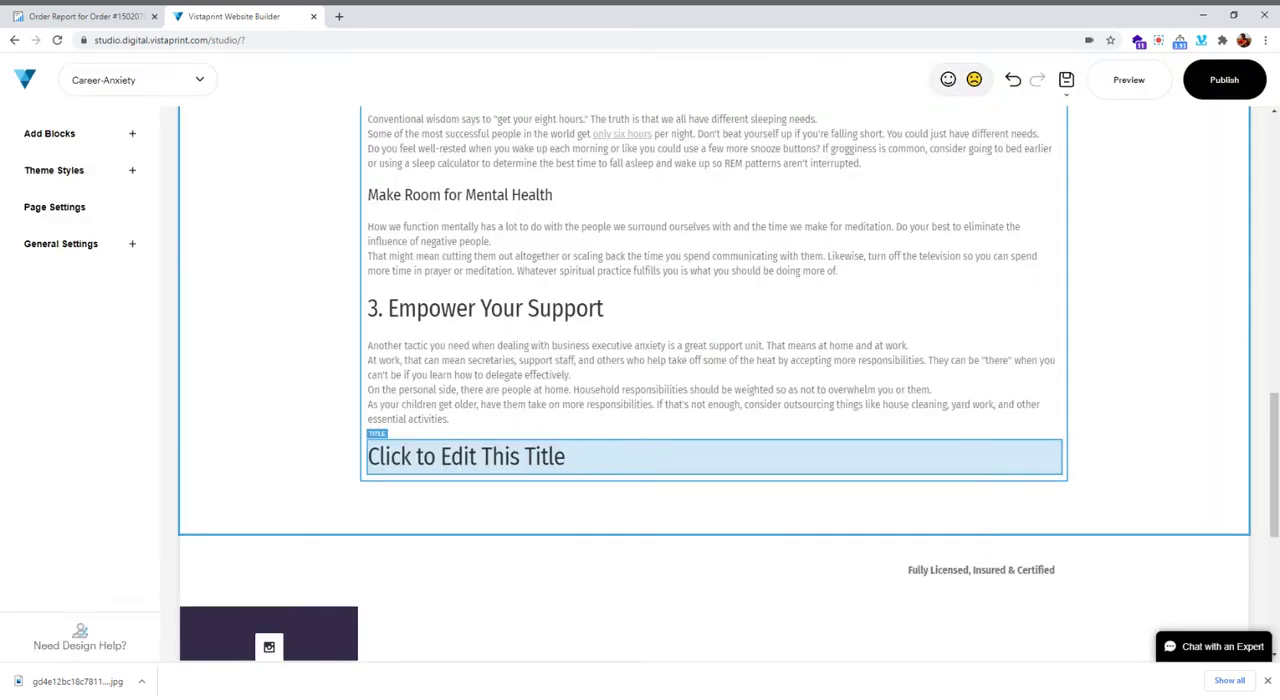
{"action": "left_click", "coordinate": [534, 457]}
{"action": "key", "text": "ctrl+v"}
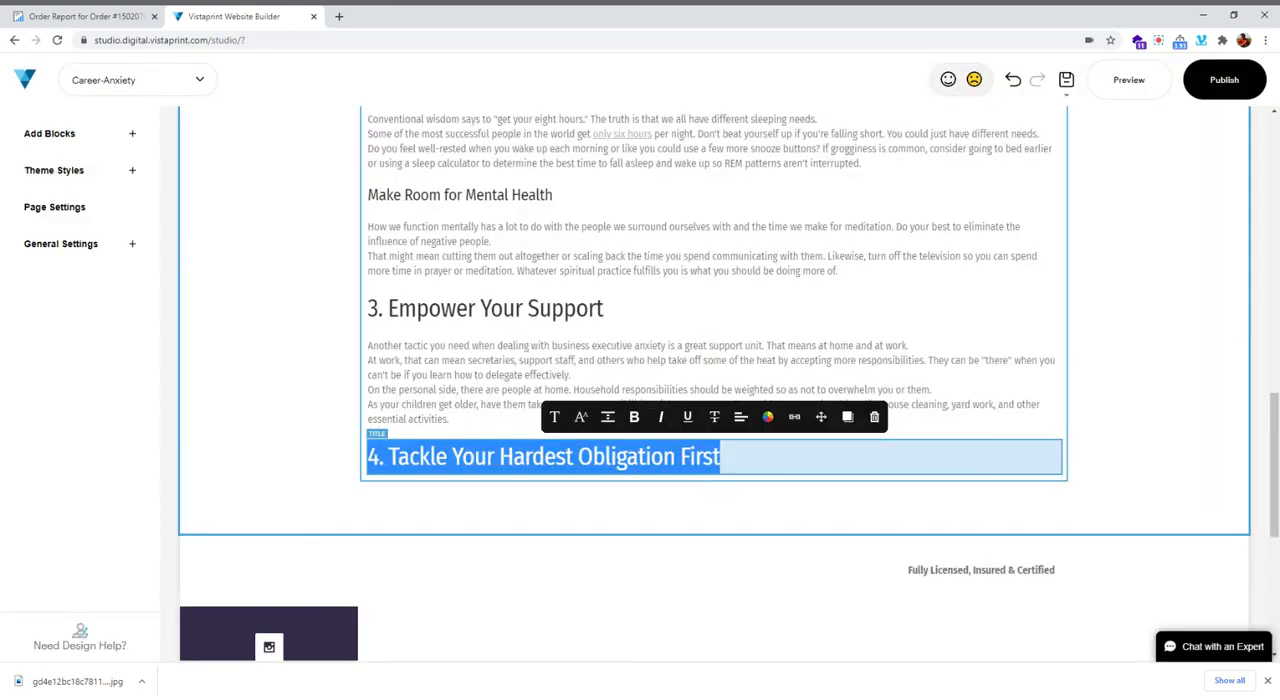
Add a P1 paragraph below "4. Tackle Your Hardest Obligation First" and fill it with that section's four paragraphs copied from the order report
{"action": "left_click", "coordinate": [714, 476]}
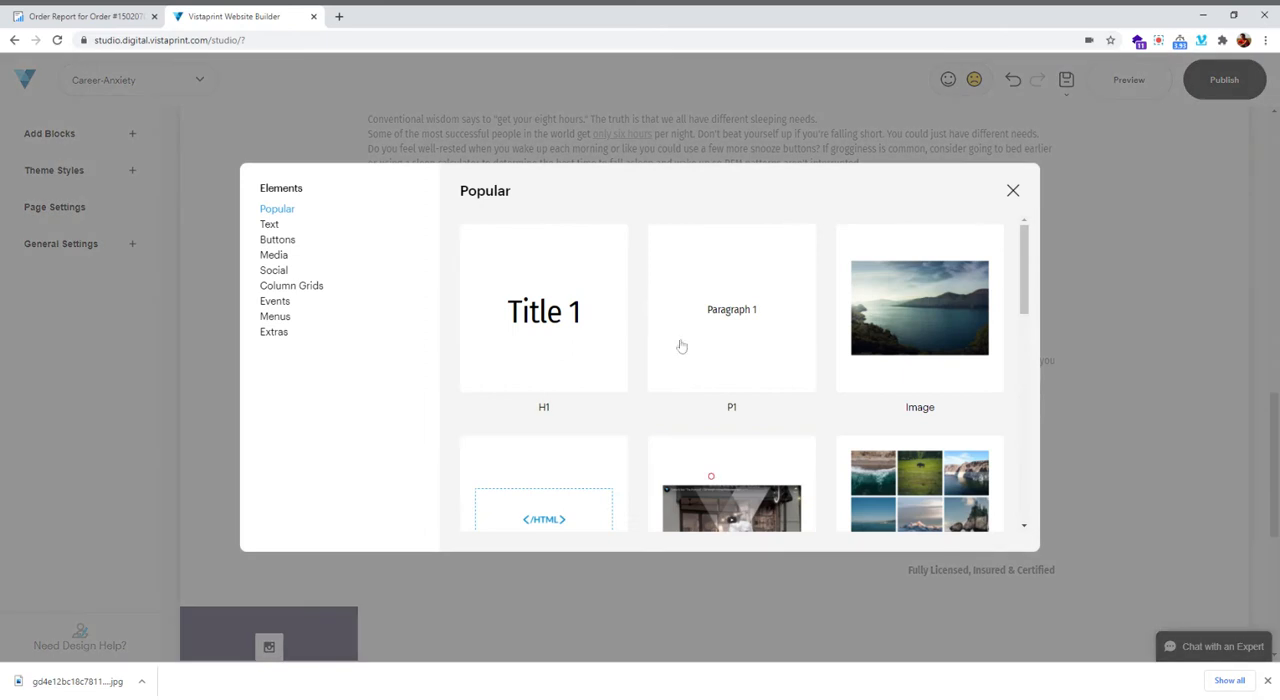
{"action": "left_click", "coordinate": [80, 16]}
{"action": "left_click_drag", "start_coordinate": [411, 276], "coordinate": [545, 451]}
{"action": "key", "text": "ctrl+c"}
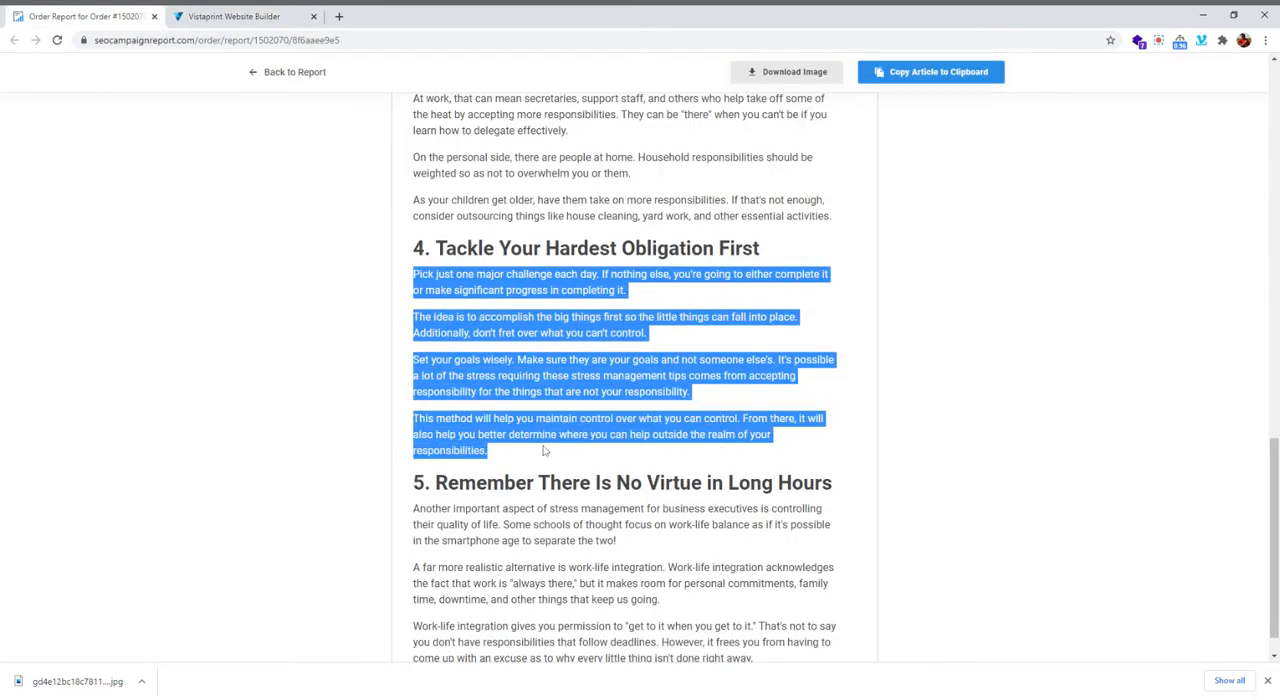
{"action": "left_click", "coordinate": [234, 16]}
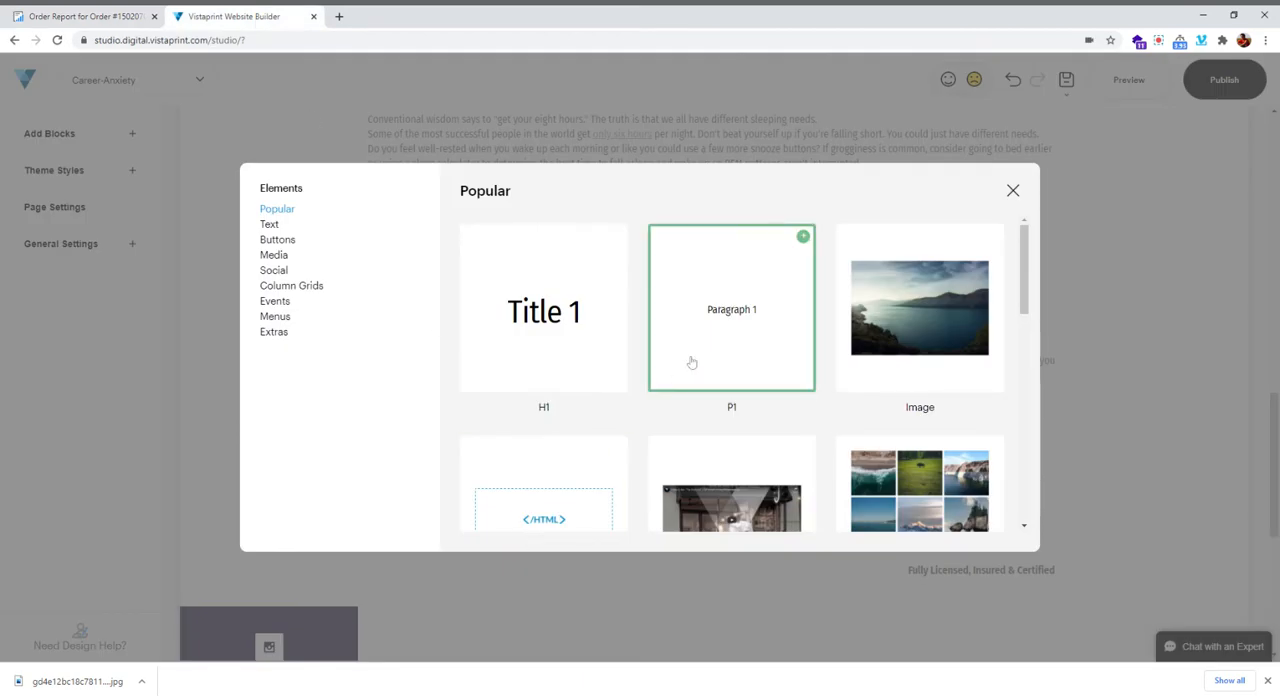
{"action": "left_click", "coordinate": [725, 345]}
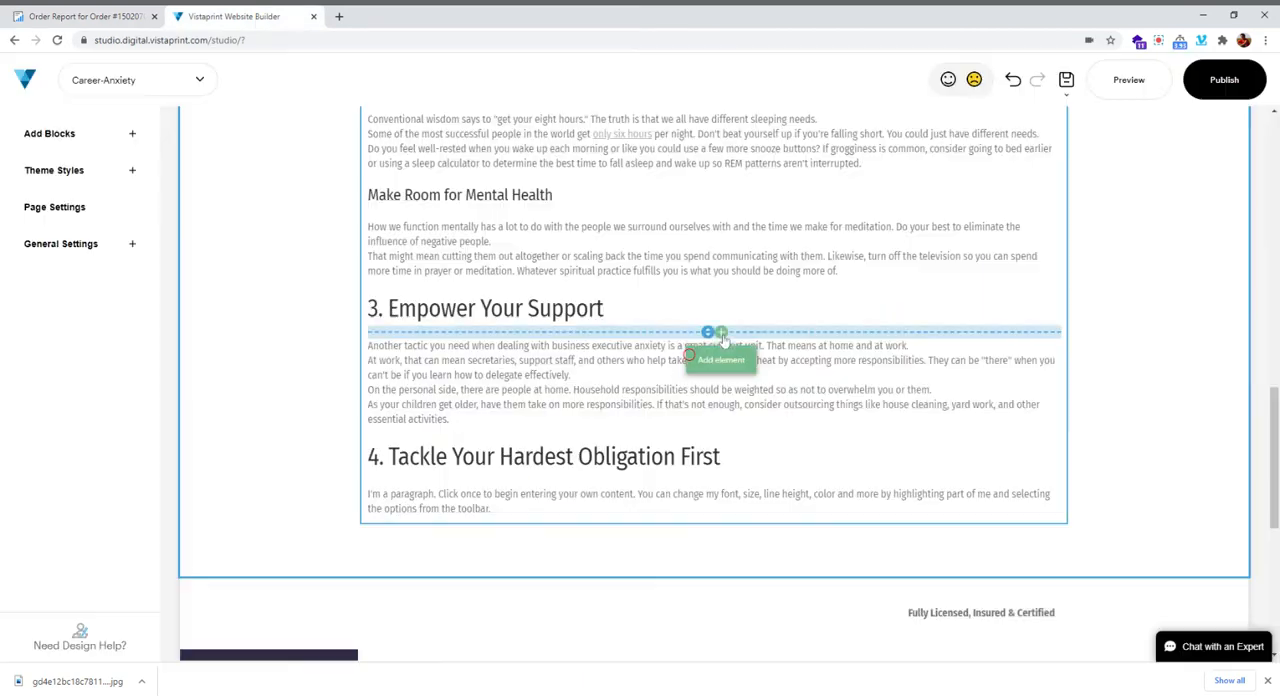
{"action": "left_click", "coordinate": [511, 517]}
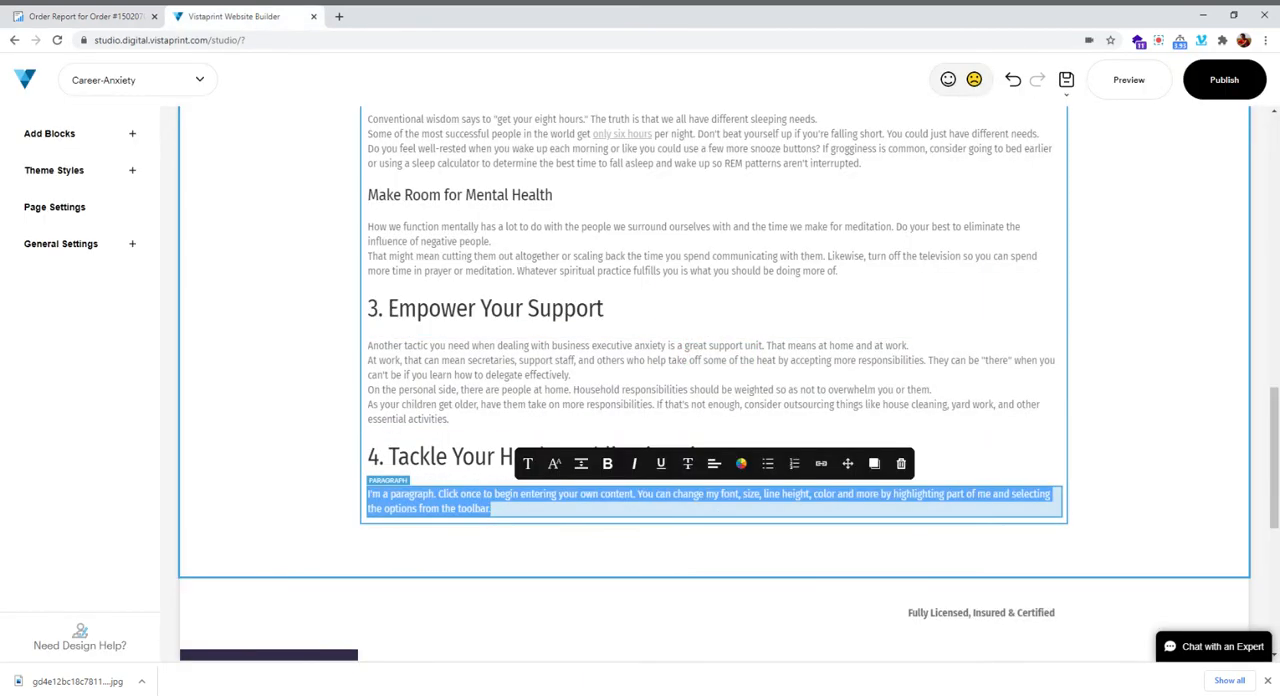
{"action": "key", "text": "ctrl+v"}
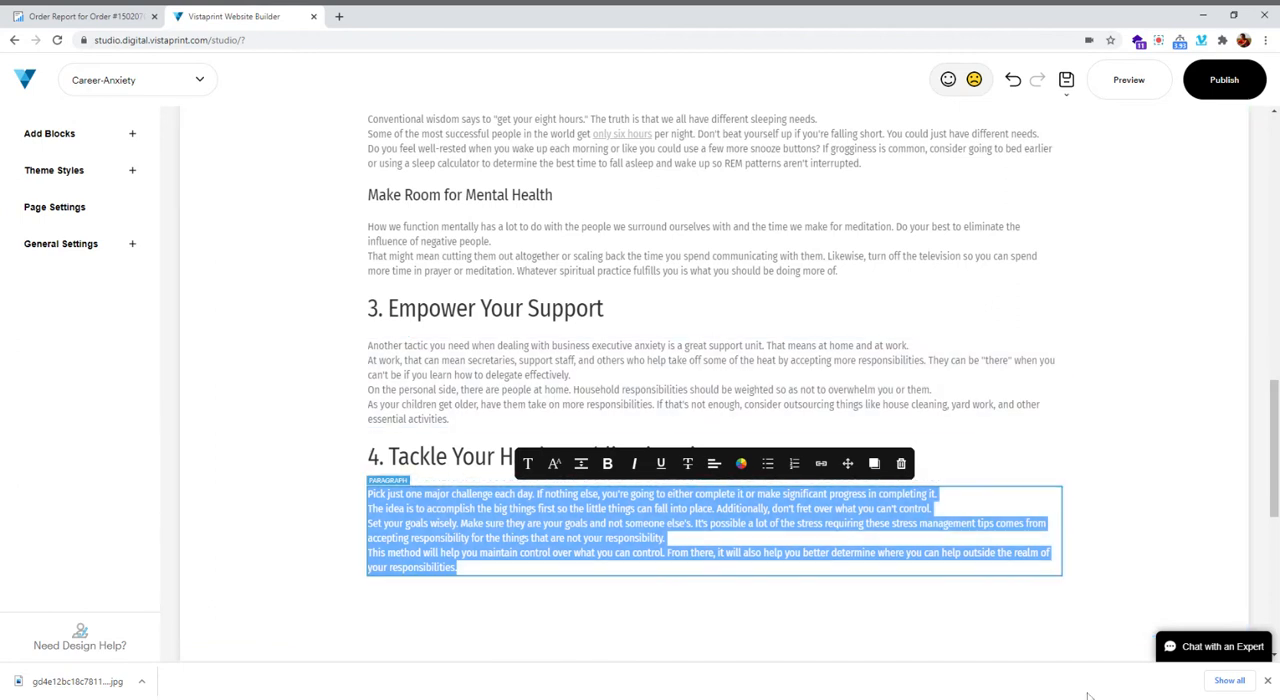
Start adding an element below the section 4 text and copy the heading "5. Remember There Is No Virtue in Long Hours" from the order report
{"action": "scroll", "coordinate": [650, 403], "scroll_direction": "down", "scroll_amount": 1}
{"action": "scroll", "coordinate": [649, 405], "scroll_direction": "down", "scroll_amount": 1}
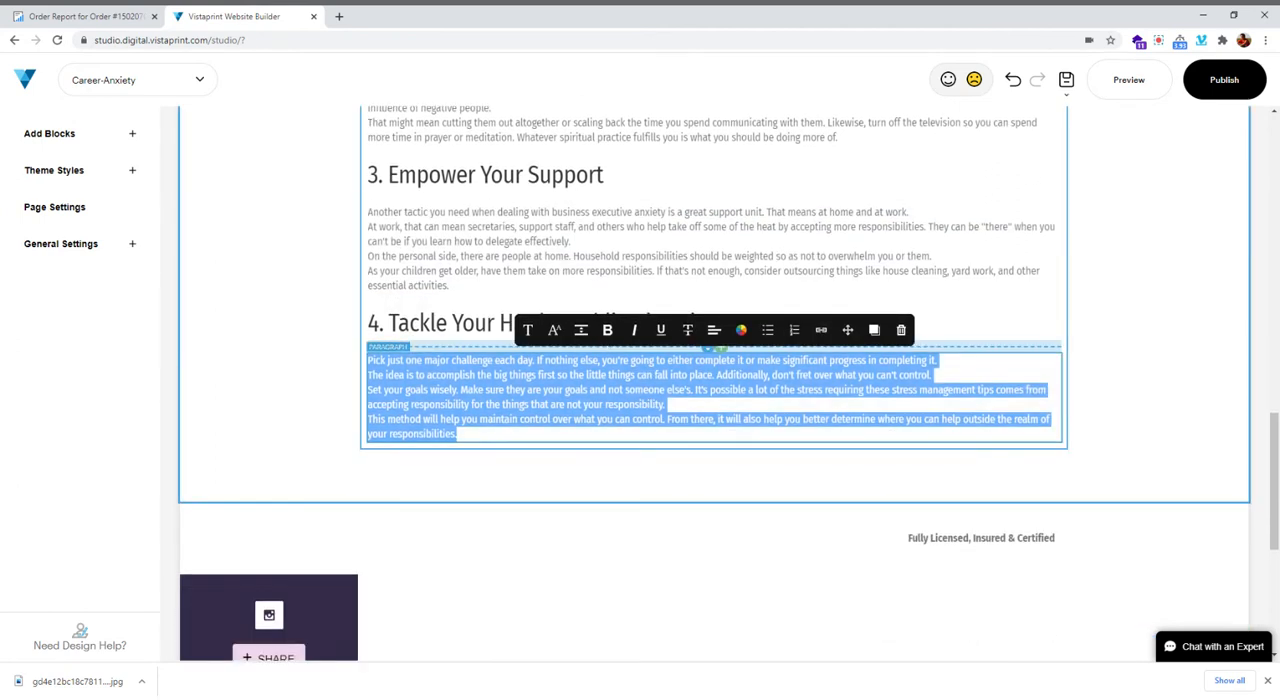
{"action": "left_click", "coordinate": [705, 472]}
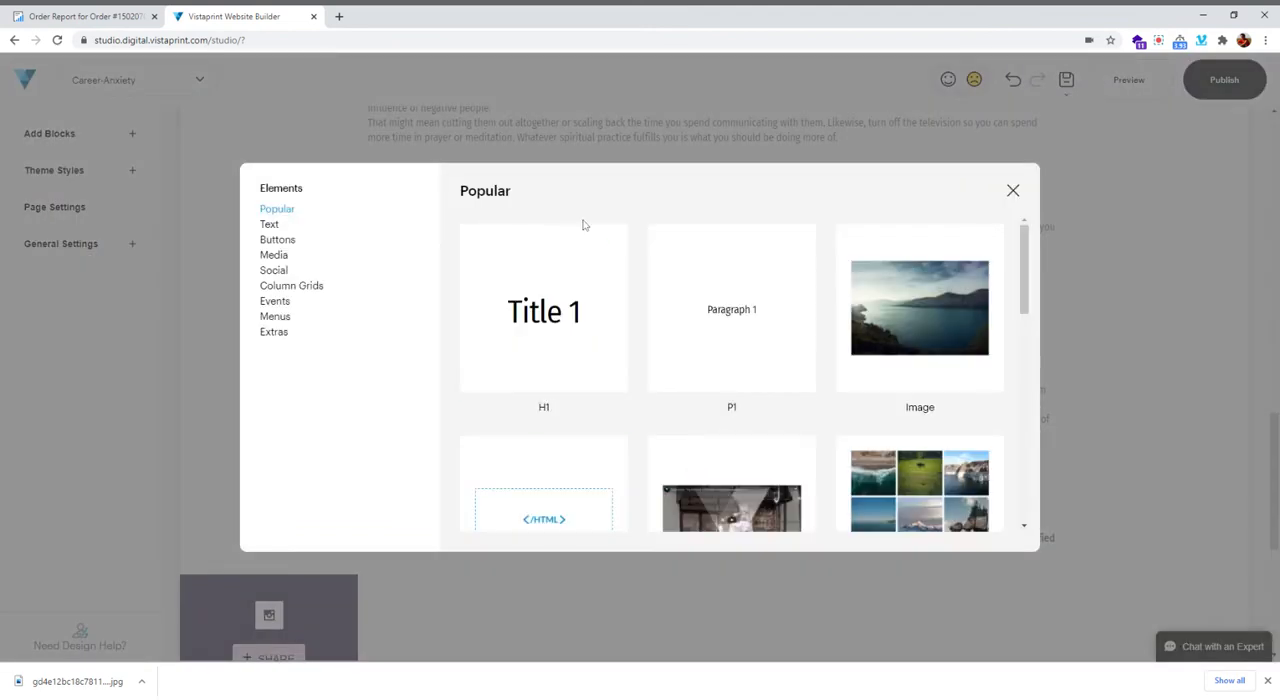
{"action": "left_click", "coordinate": [76, 16]}
{"action": "scroll", "coordinate": [487, 559], "scroll_direction": "down", "scroll_amount": 2}
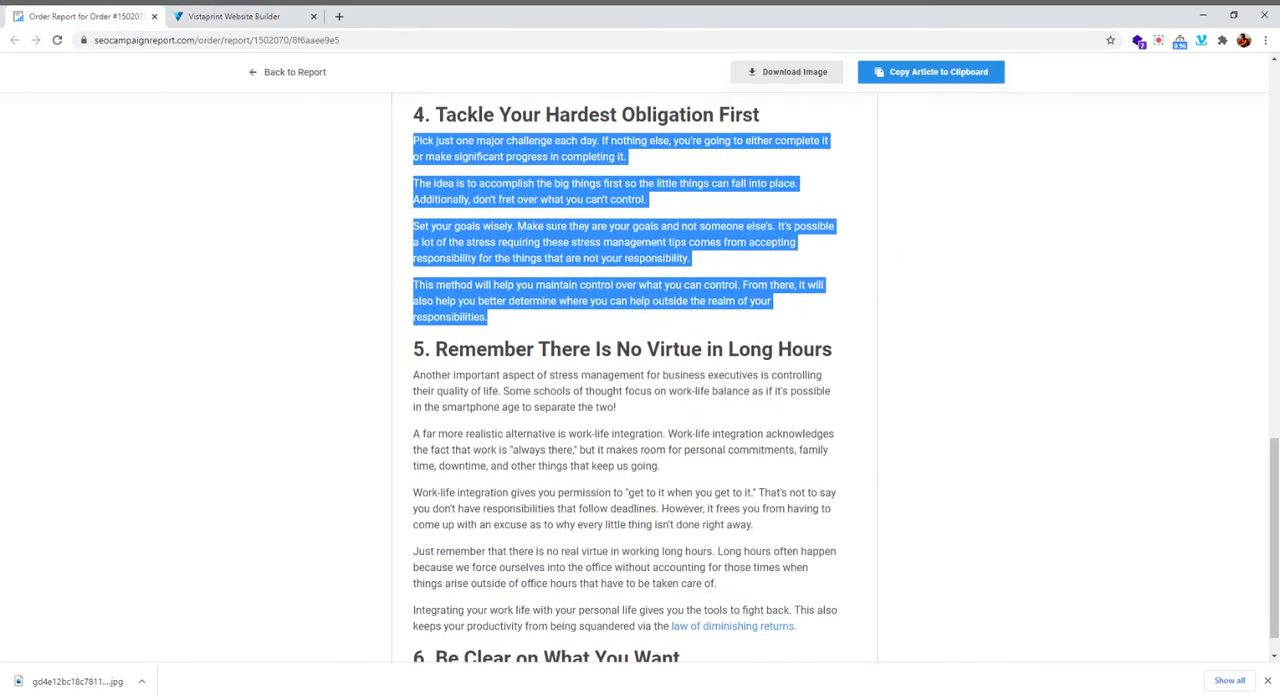
{"action": "scroll", "coordinate": [647, 426], "scroll_direction": "down", "scroll_amount": 1}
{"action": "left_click_drag", "start_coordinate": [840, 292], "coordinate": [388, 282]}
{"action": "key", "text": "ctrl+c"}
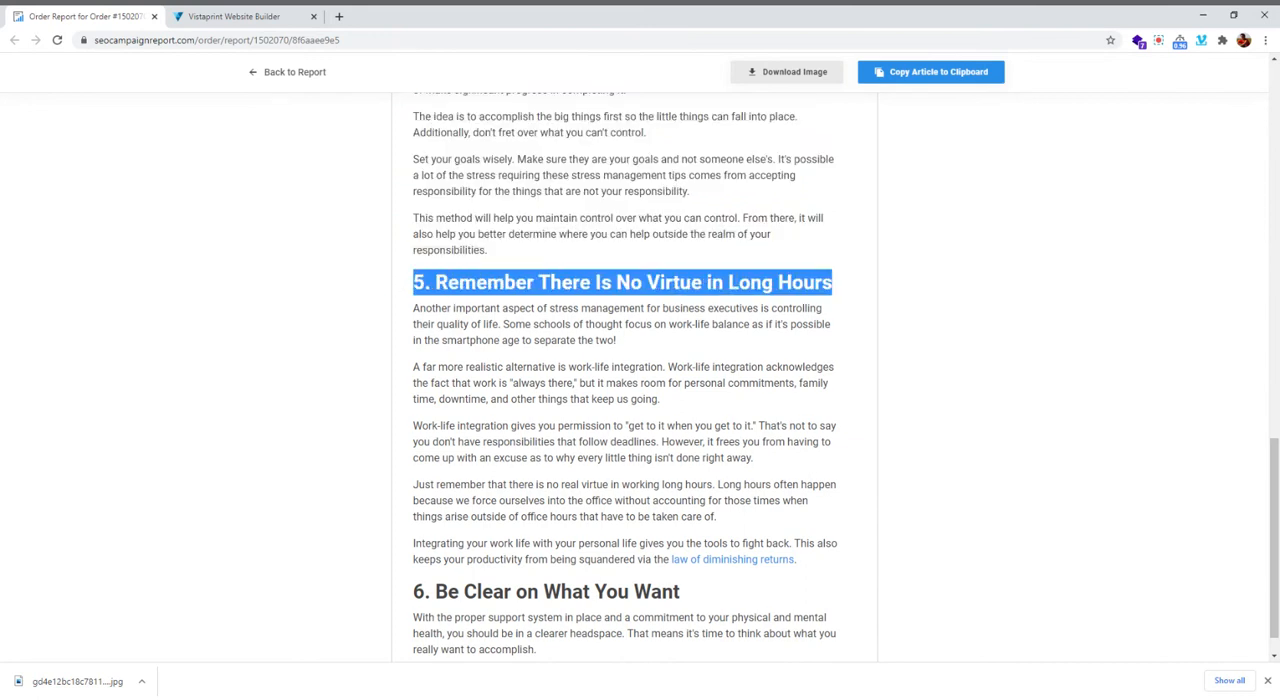
Insert an H2 title below the section 4 text in the builder and replace its placeholder with the copied section 5 heading
{"action": "left_click", "coordinate": [233, 16]}
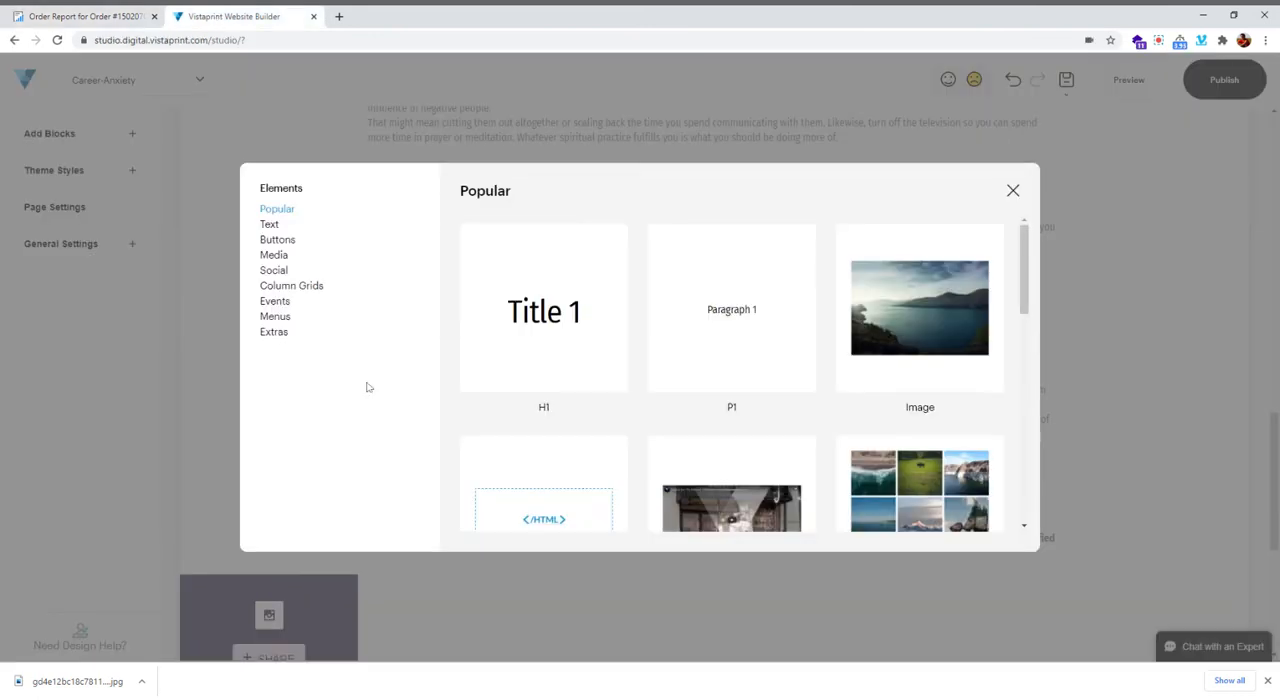
{"action": "left_click", "coordinate": [269, 226]}
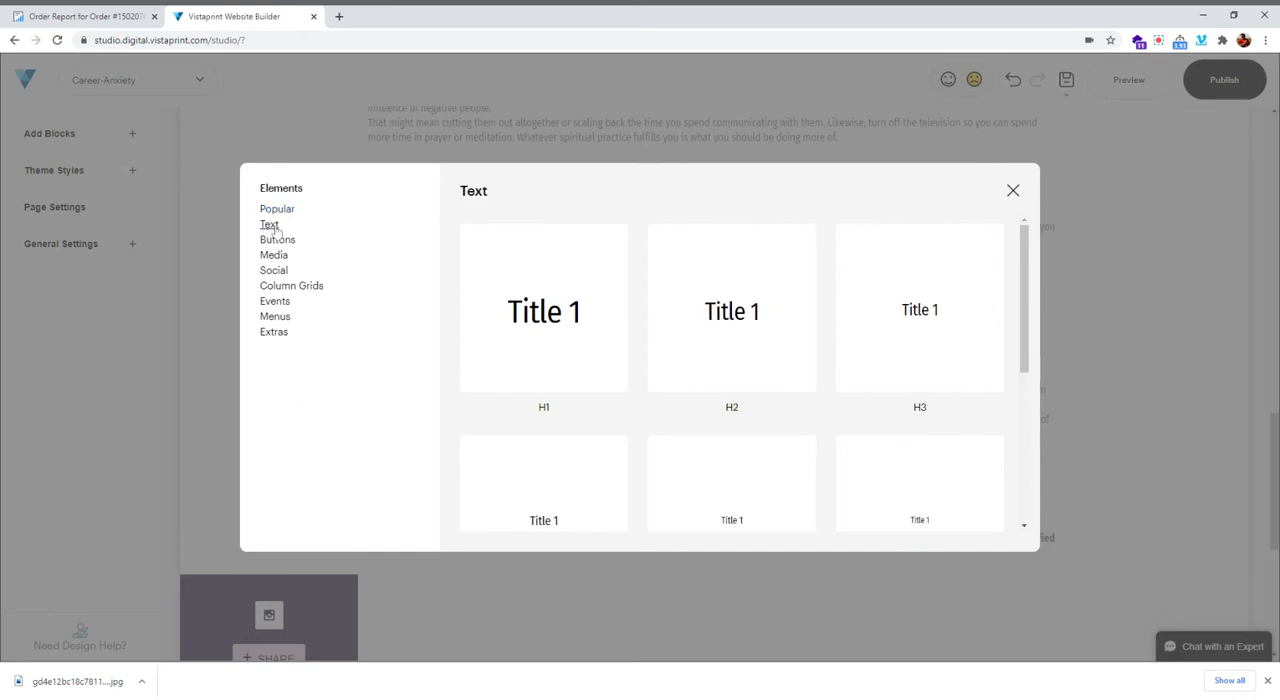
{"action": "left_click", "coordinate": [660, 490]}
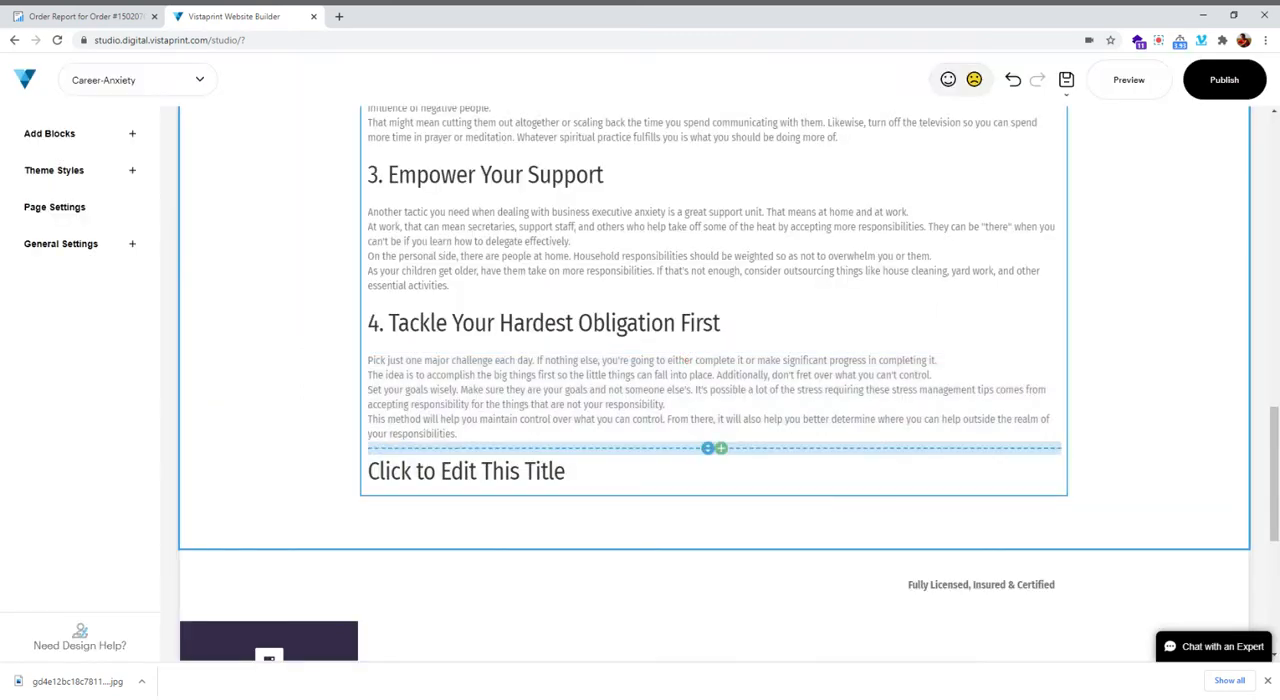
{"action": "left_click", "coordinate": [476, 471]}
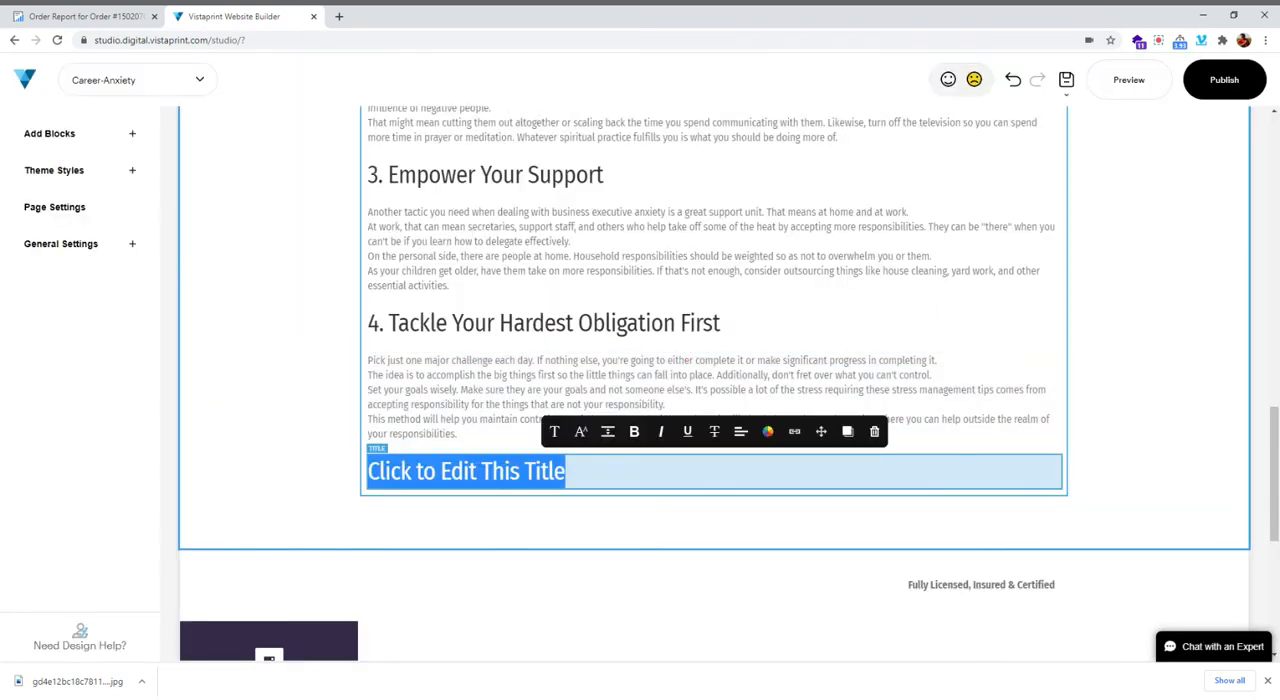
{"action": "key", "text": "ctrl+v"}
Select the section 5 body text in the order report and add a P1 paragraph below that section's heading in the builder
{"action": "left_click", "coordinate": [133, 14]}
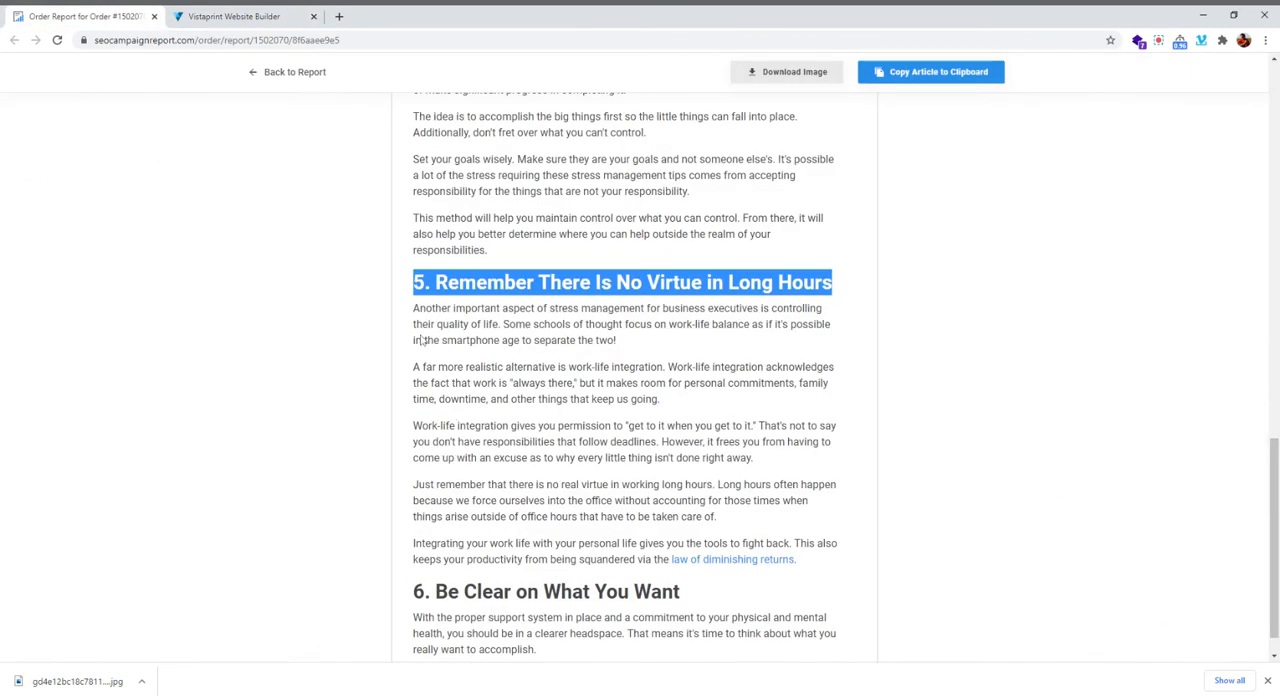
{"action": "left_click_drag", "start_coordinate": [414, 316], "coordinate": [828, 560]}
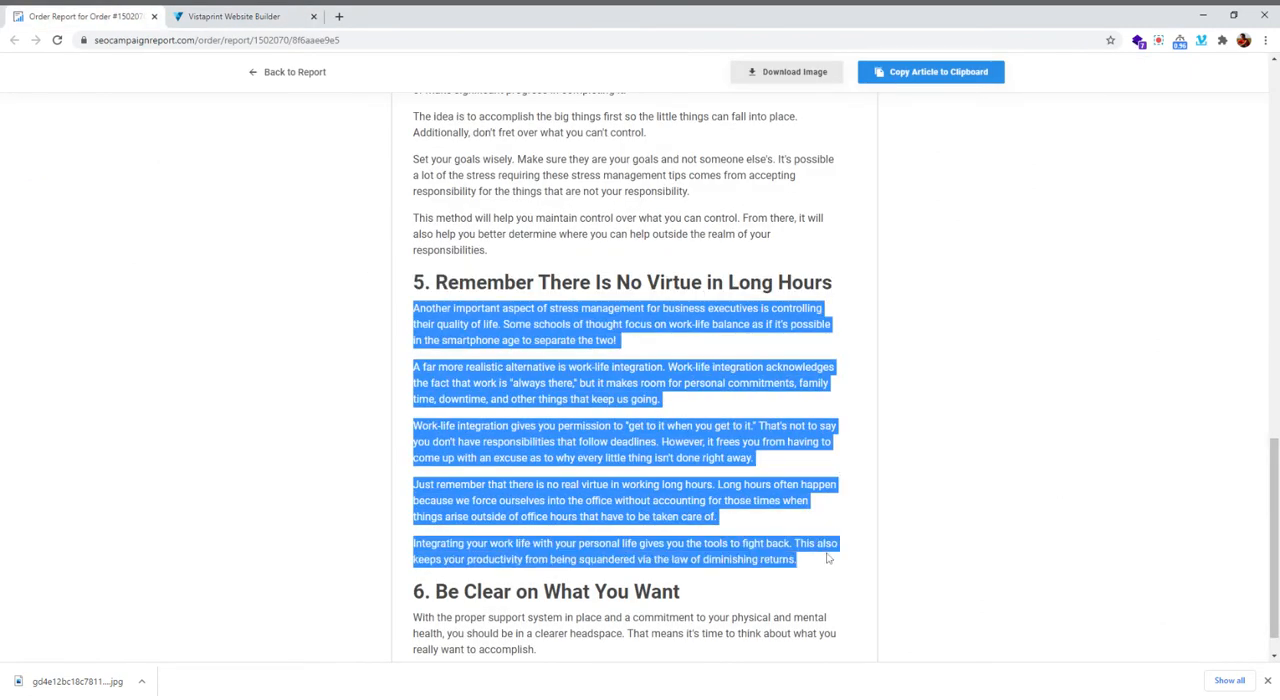
{"action": "left_click", "coordinate": [828, 562]}
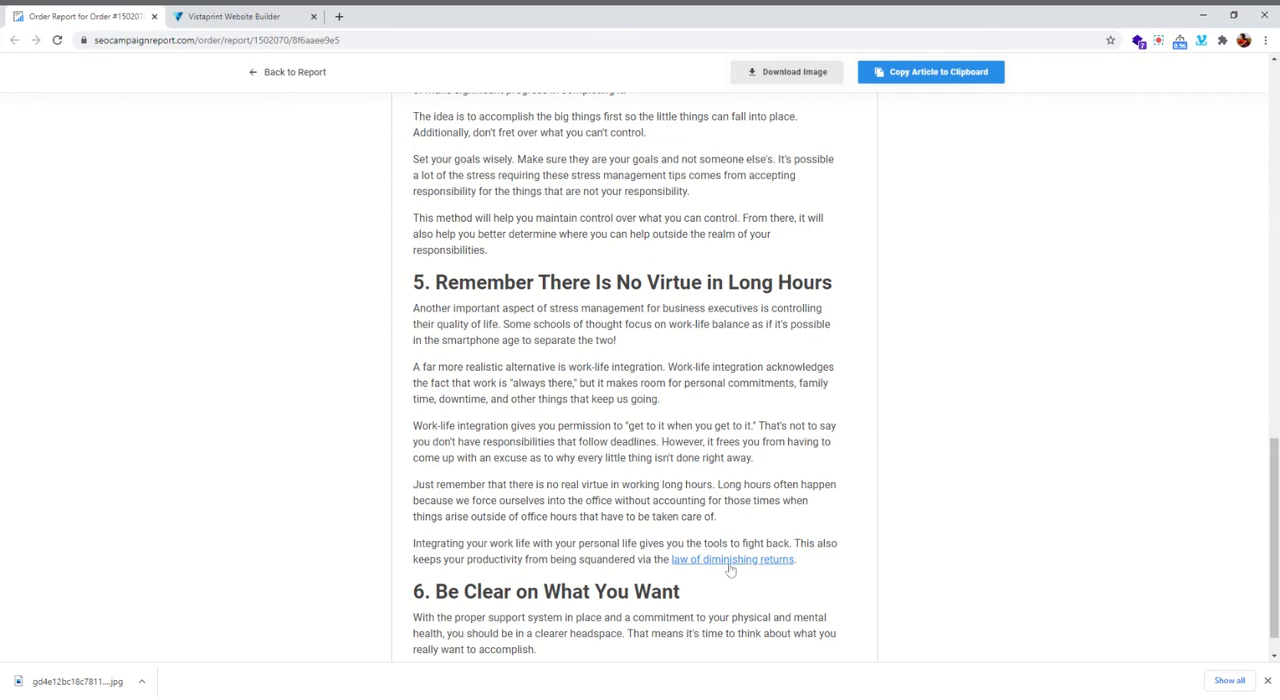
{"action": "left_click", "coordinate": [272, 16]}
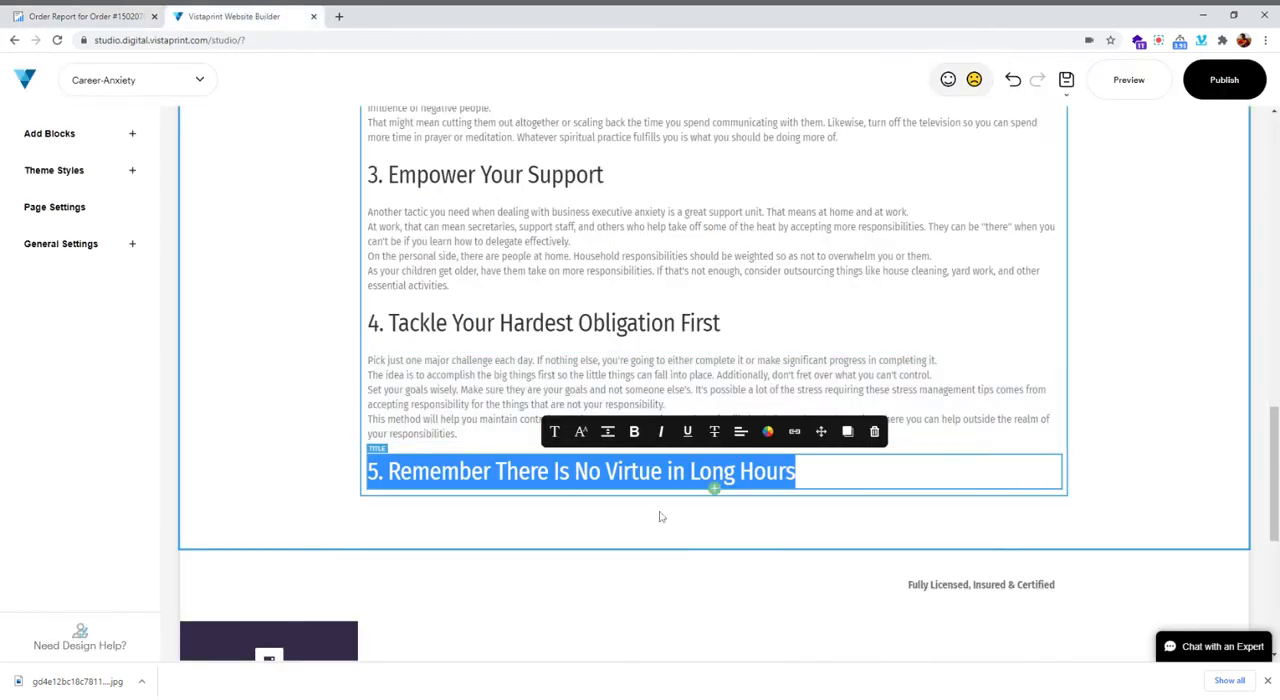
{"action": "left_click", "coordinate": [714, 513]}
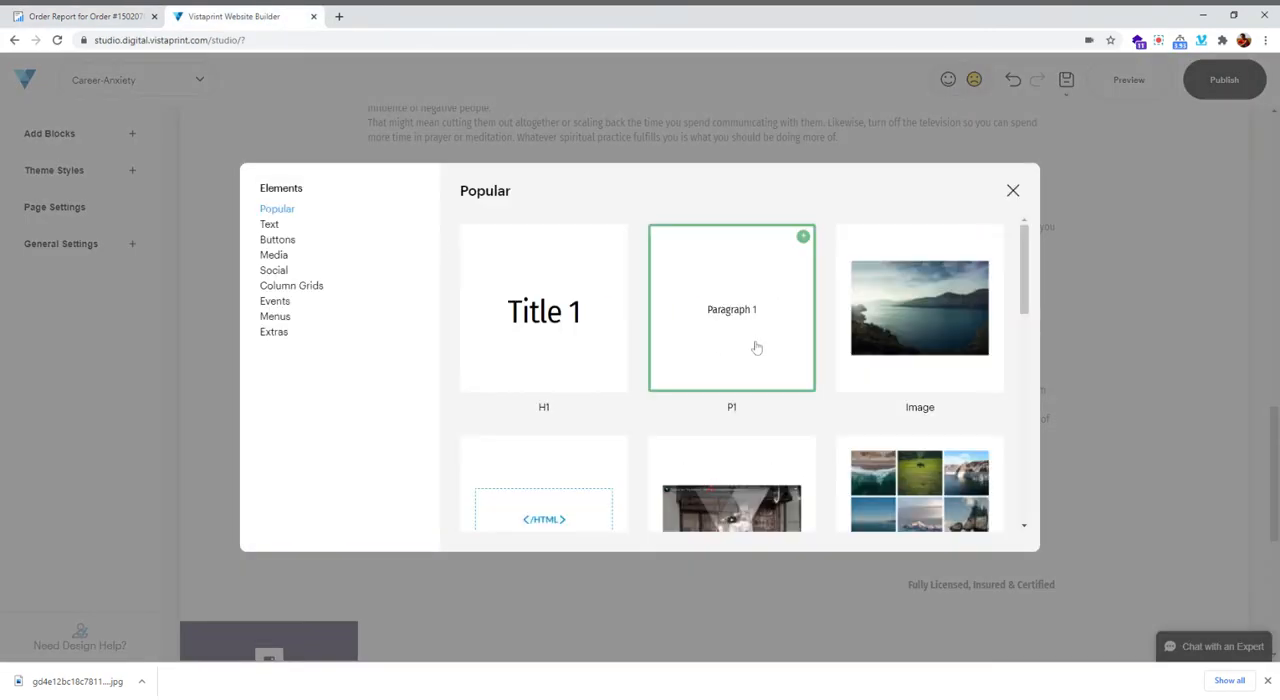
{"action": "left_click", "coordinate": [745, 320]}
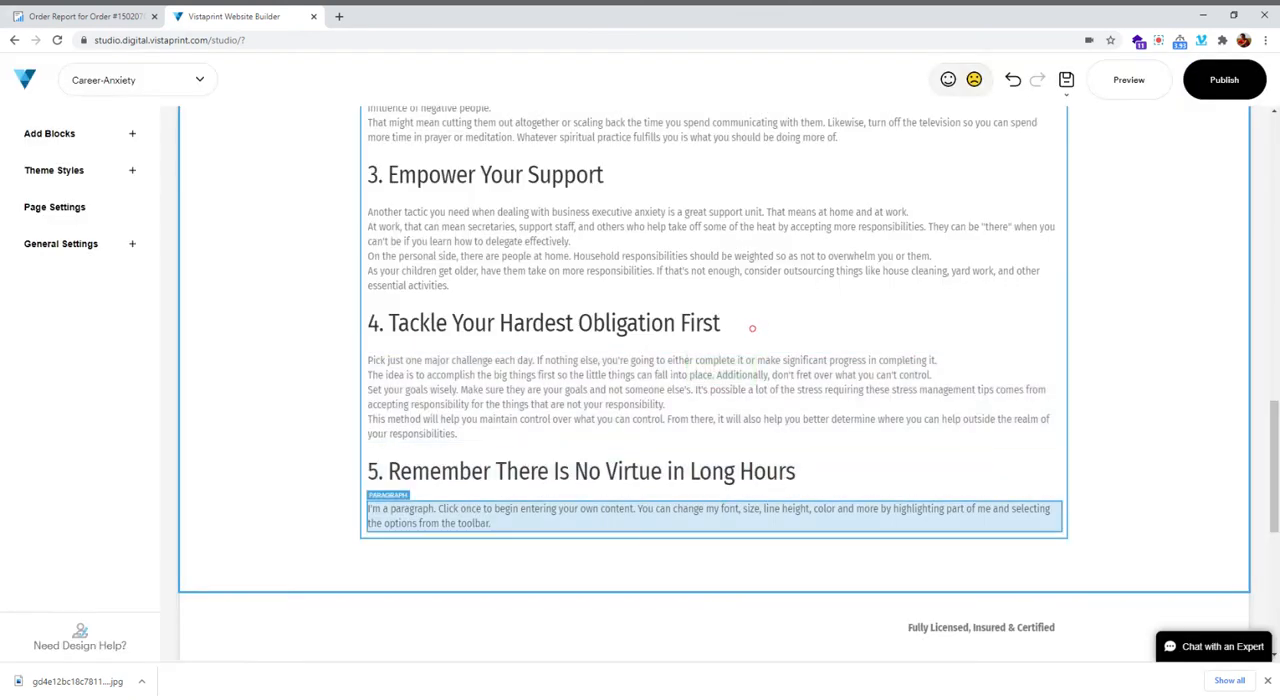
Replace the placeholder paragraph below "5. Remember There Is No Virtue in Long Hours" with that section's five paragraphs copied from the order report
{"action": "left_click", "coordinate": [85, 16]}
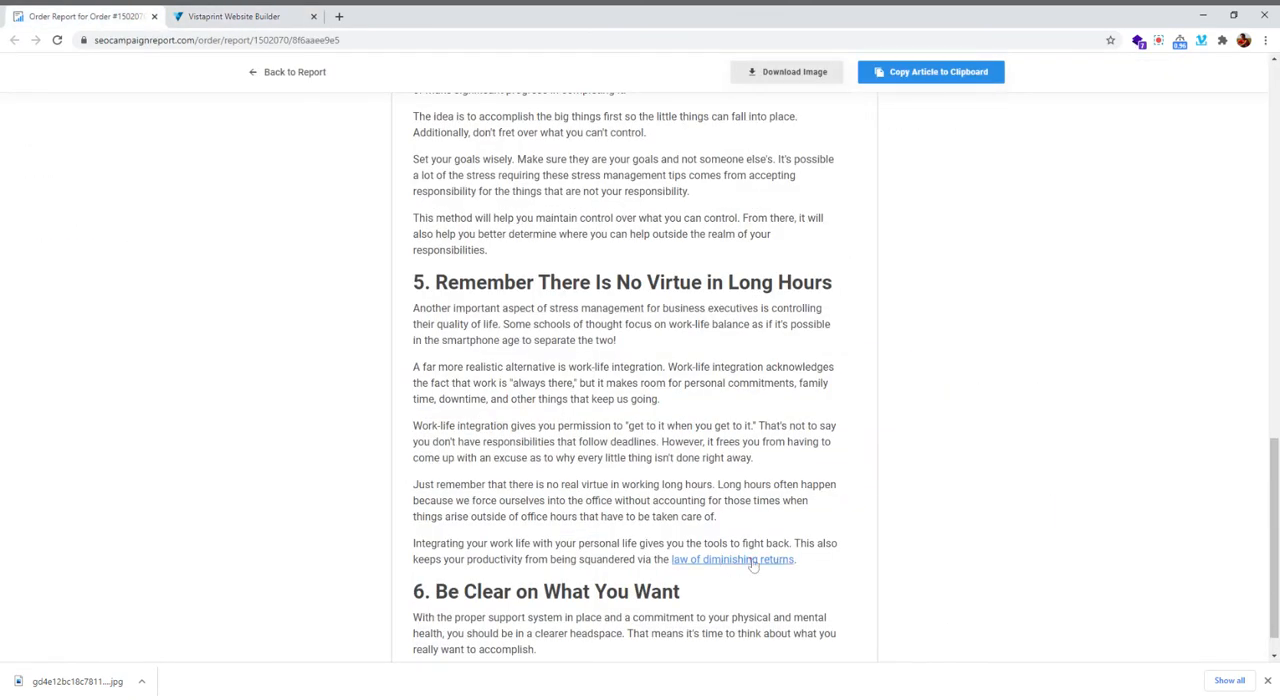
{"action": "left_click", "coordinate": [200, 16]}
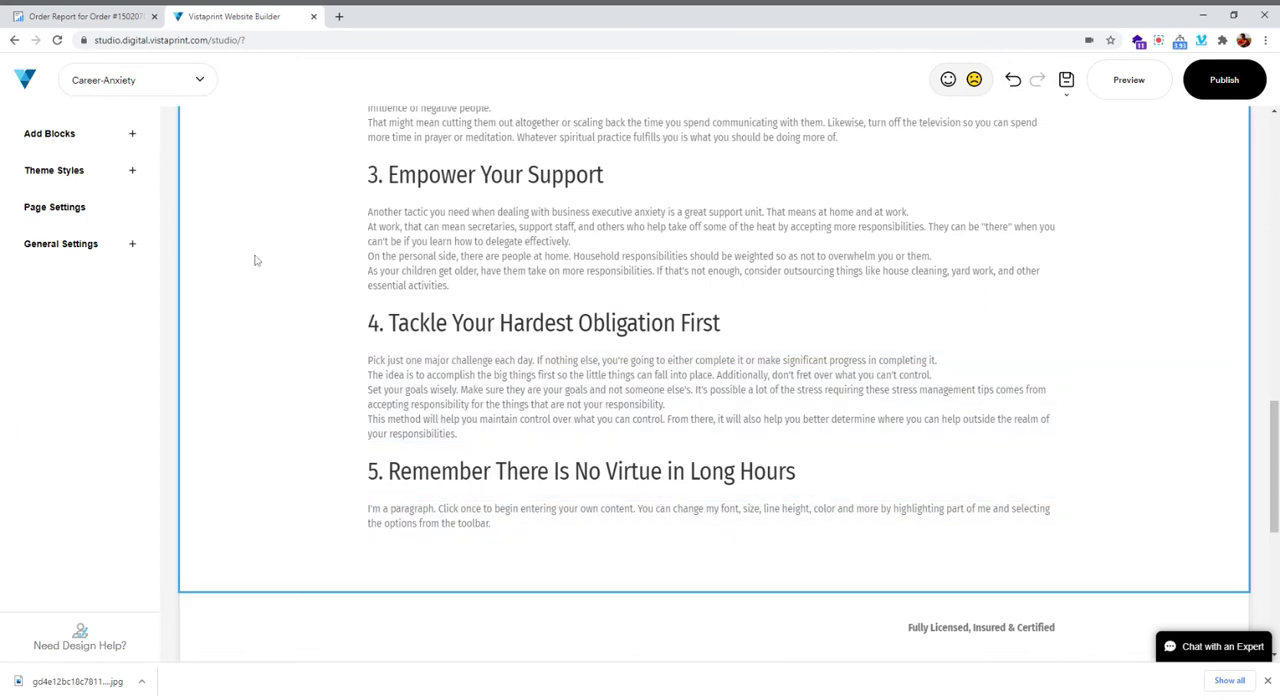
{"action": "left_click", "coordinate": [48, 10]}
{"action": "left_click_drag", "start_coordinate": [414, 313], "coordinate": [853, 572]}
{"action": "key", "text": "ctrl+c"}
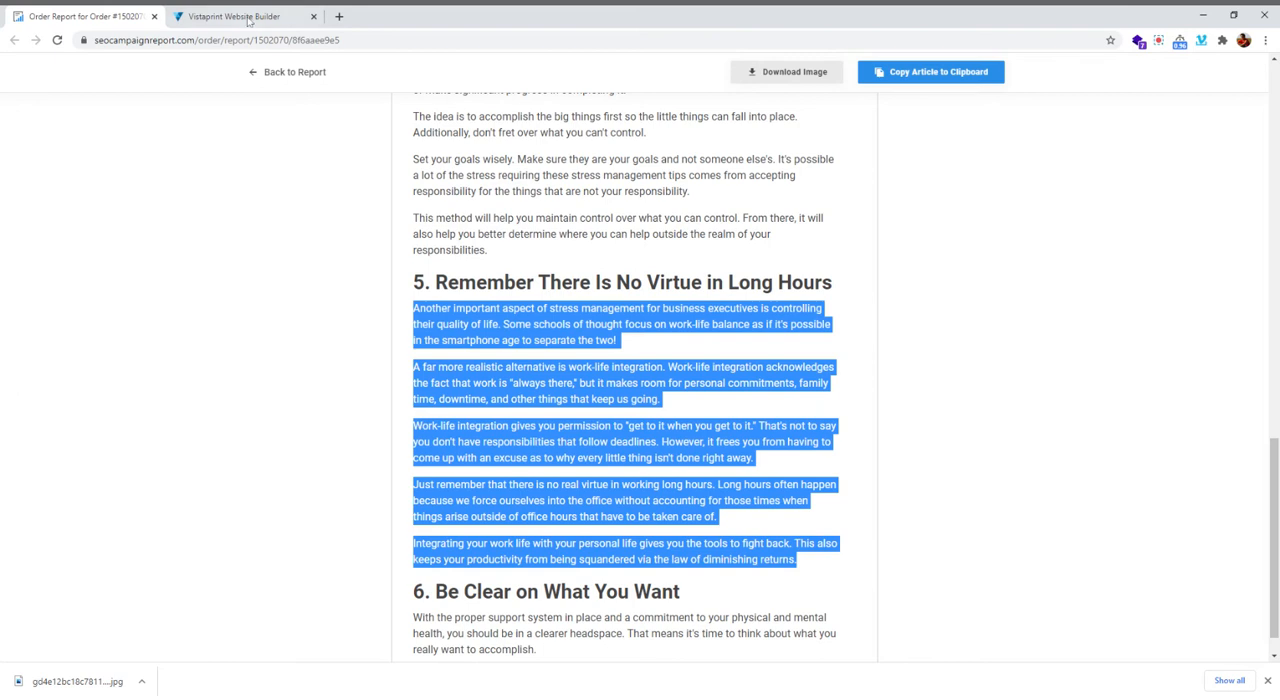
{"action": "left_click", "coordinate": [254, 22]}
{"action": "left_click", "coordinate": [420, 512]}
{"action": "left_click", "coordinate": [474, 513]}
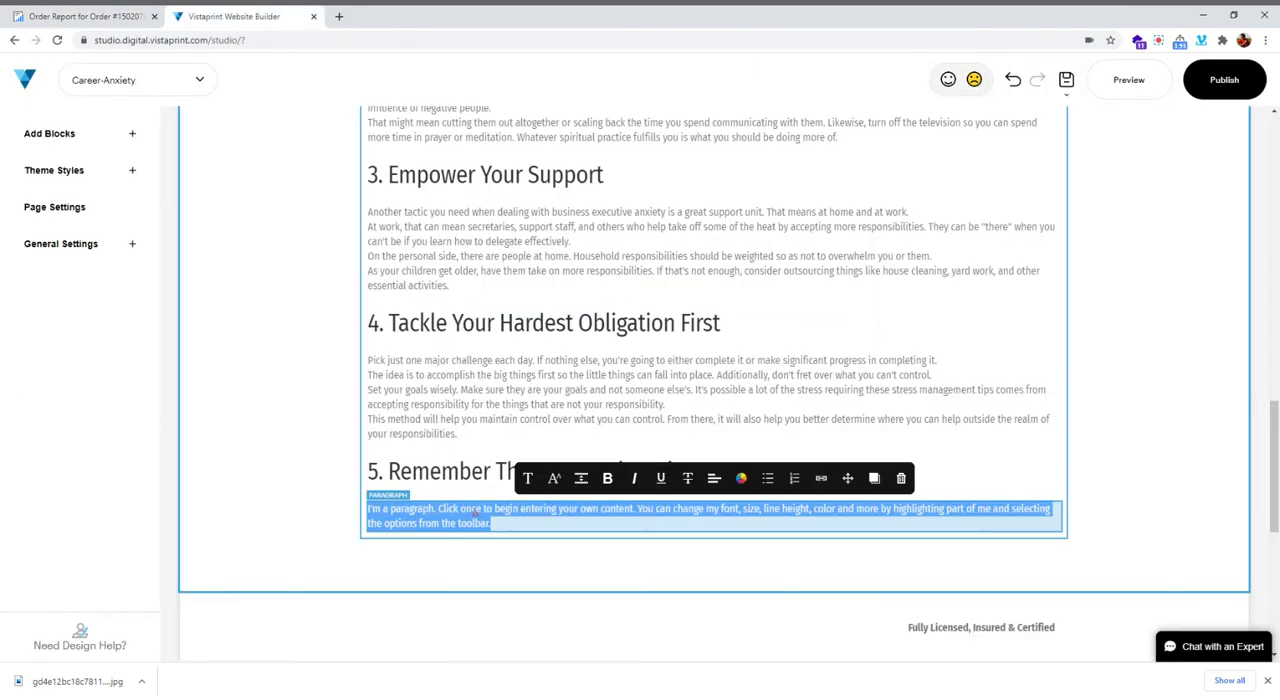
{"action": "key", "text": "ctrl+v"}
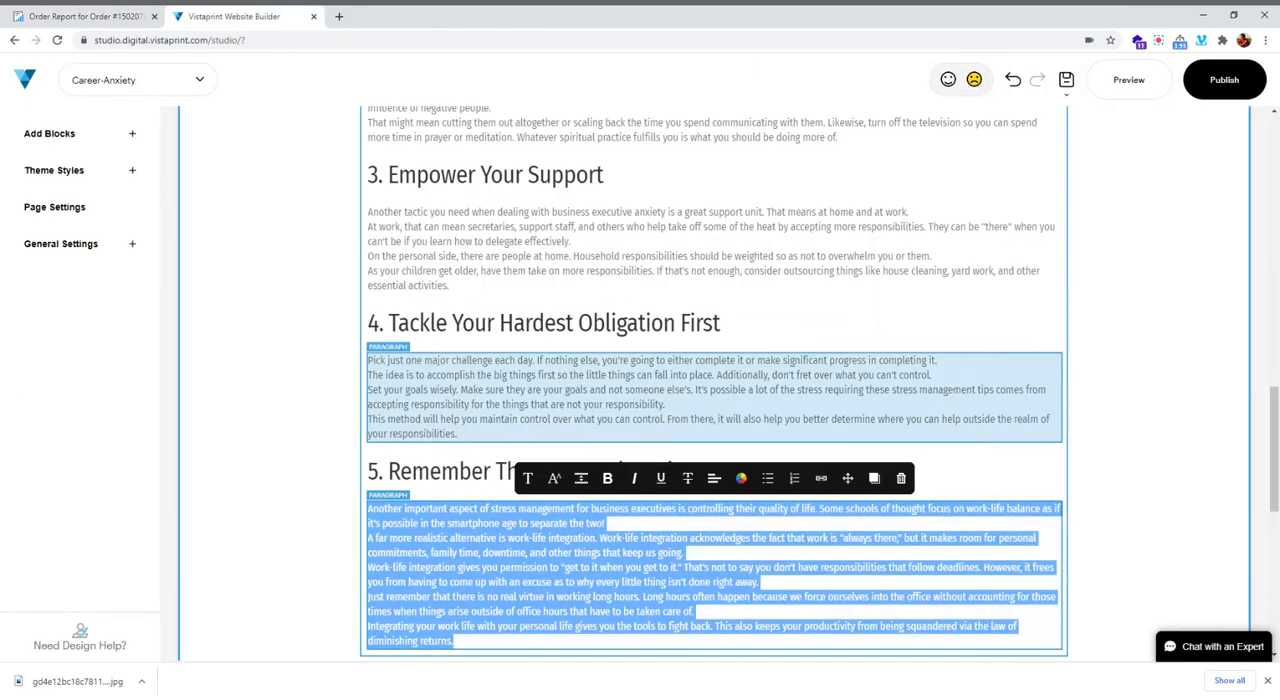
{"action": "scroll", "coordinate": [714, 400], "scroll_direction": "down", "scroll_amount": 1}
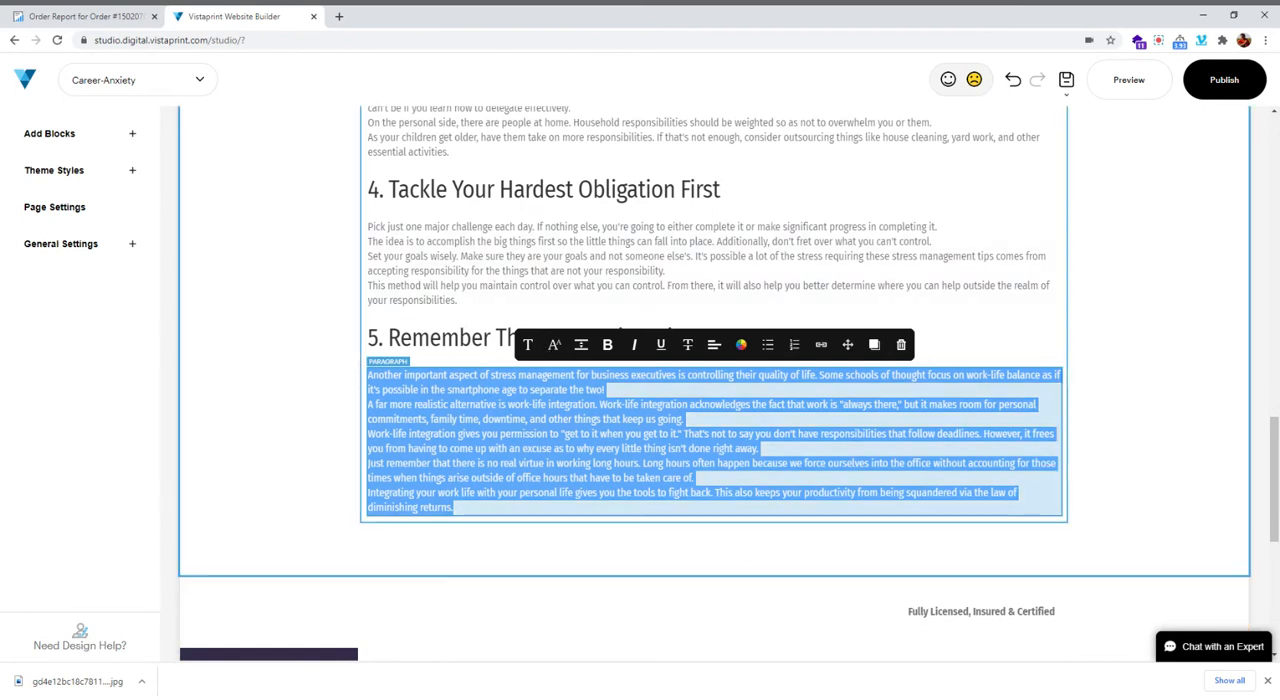
Copy the address of the "law of diminishing returns" link from the order report and return to the builder
{"action": "left_click", "coordinate": [125, 20]}
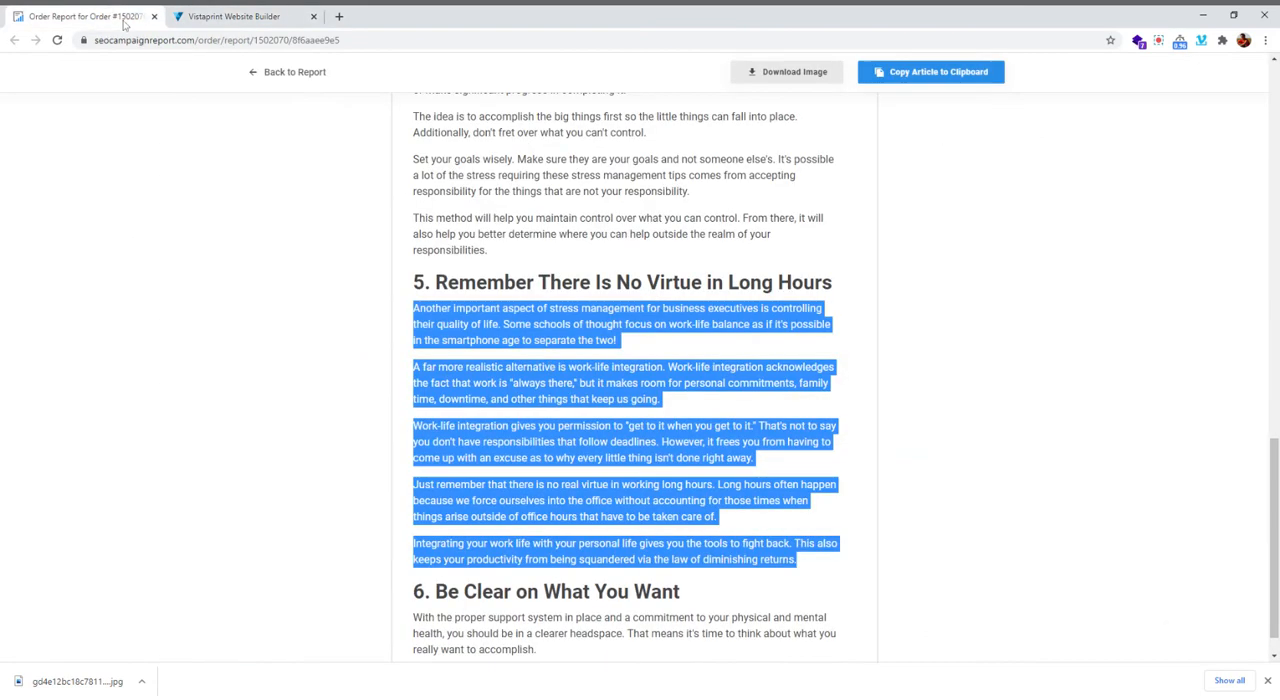
{"action": "left_click", "coordinate": [747, 592]}
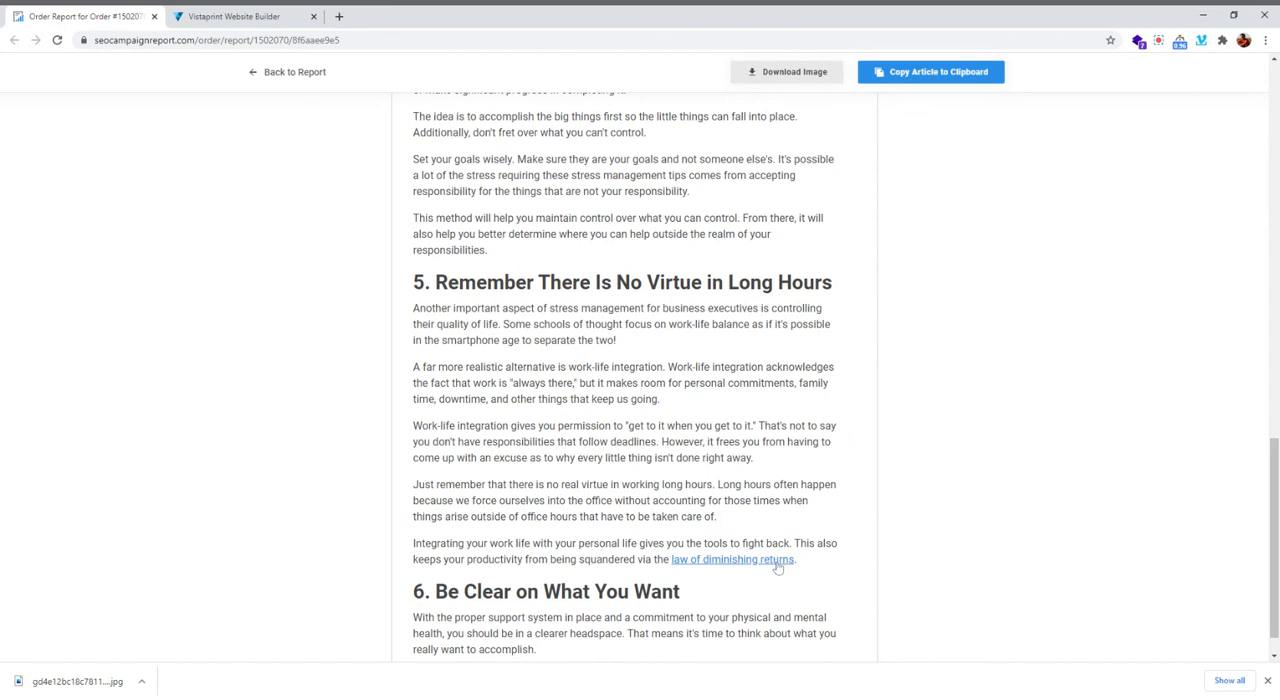
{"action": "left_click", "coordinate": [232, 16]}
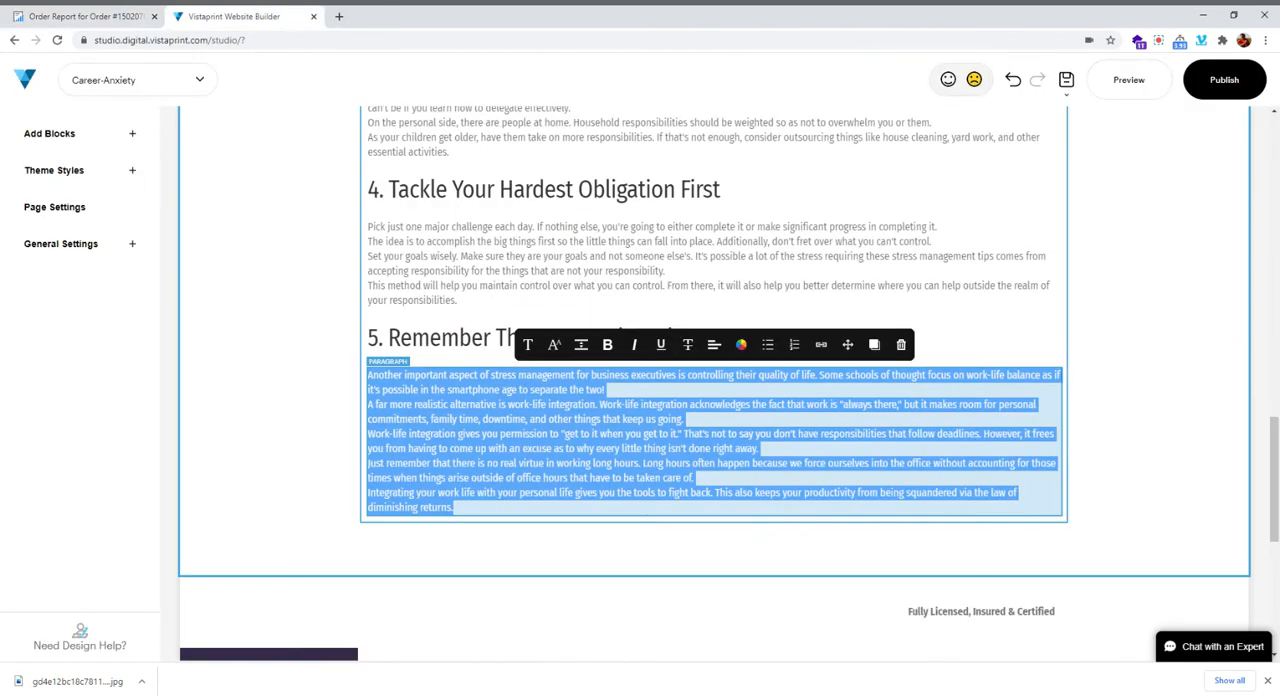
{"action": "left_click", "coordinate": [459, 515]}
{"action": "left_click", "coordinate": [459, 513]}
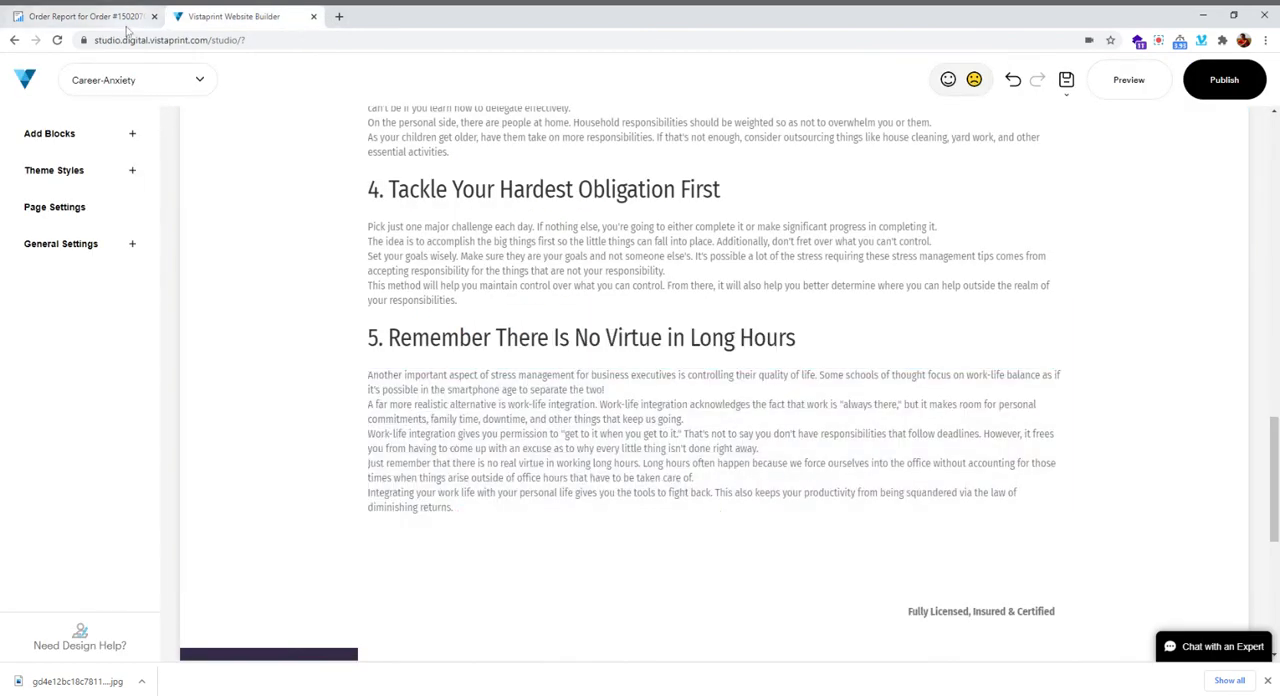
{"action": "left_click", "coordinate": [95, 20]}
{"action": "left_click", "coordinate": [232, 16]}
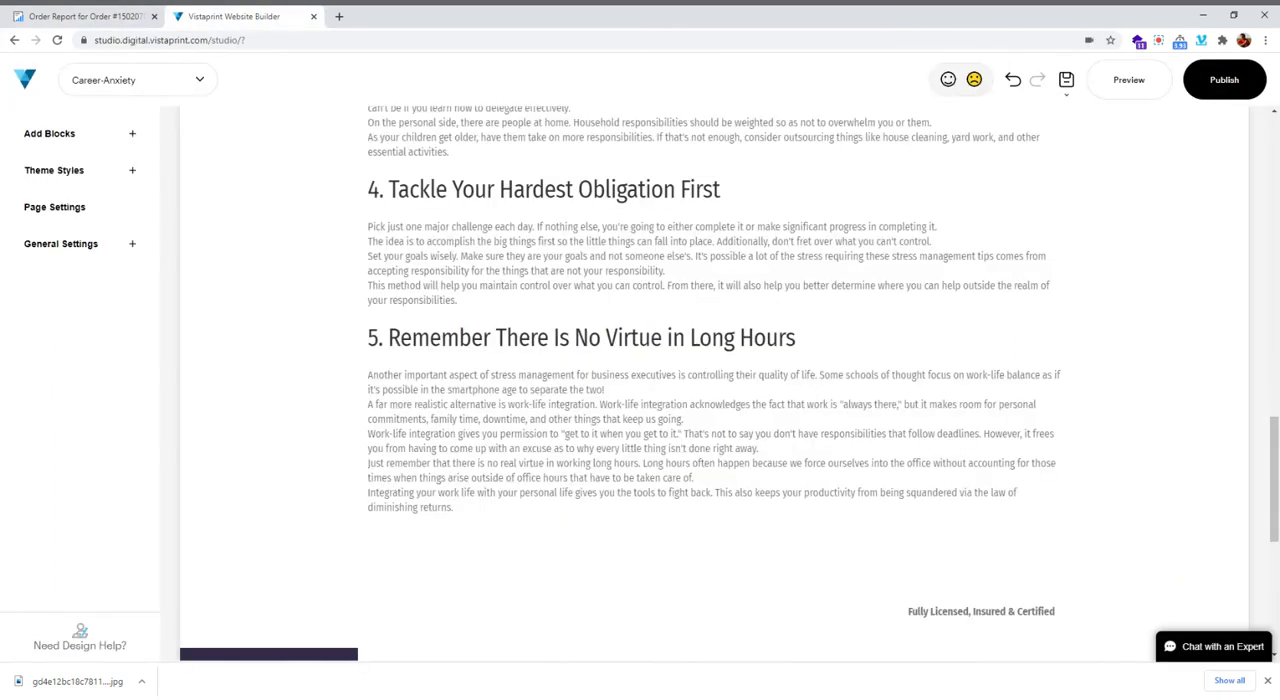
Make "law of diminishing returns" in the section 5 paragraph an External link using the copied address, and save the changes
{"action": "left_click_drag", "start_coordinate": [995, 492], "coordinate": [452, 507]}
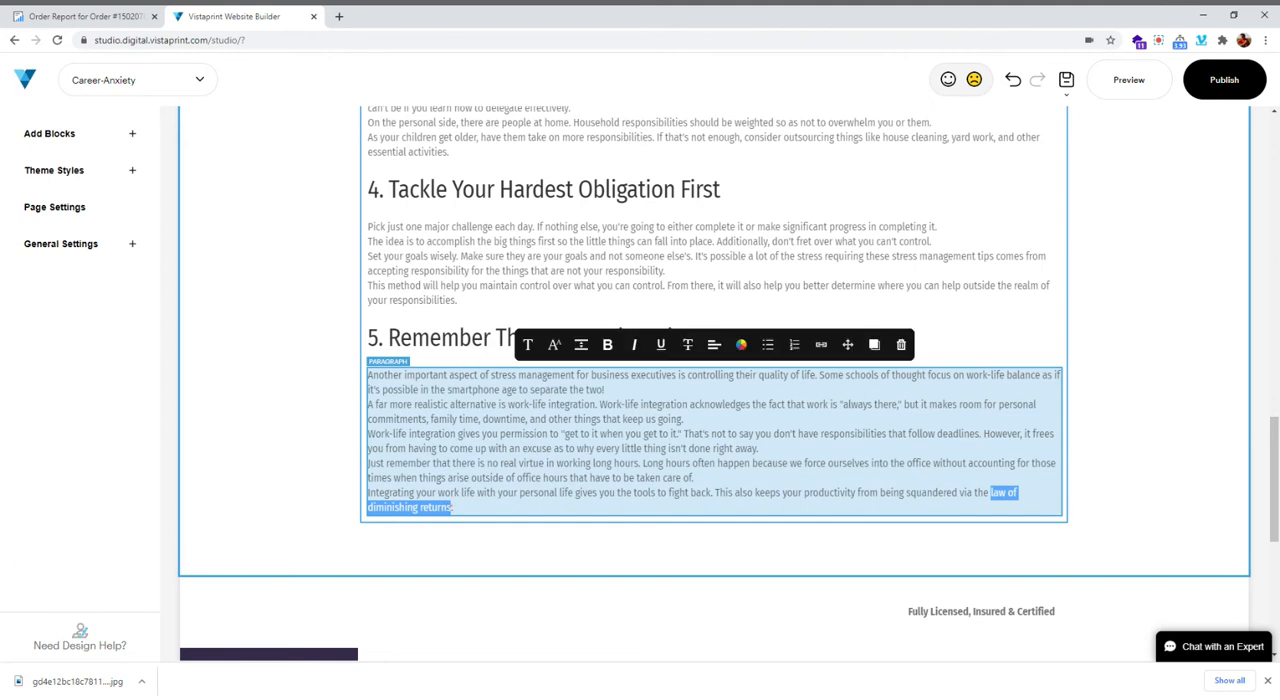
{"action": "left_click", "coordinate": [821, 345]}
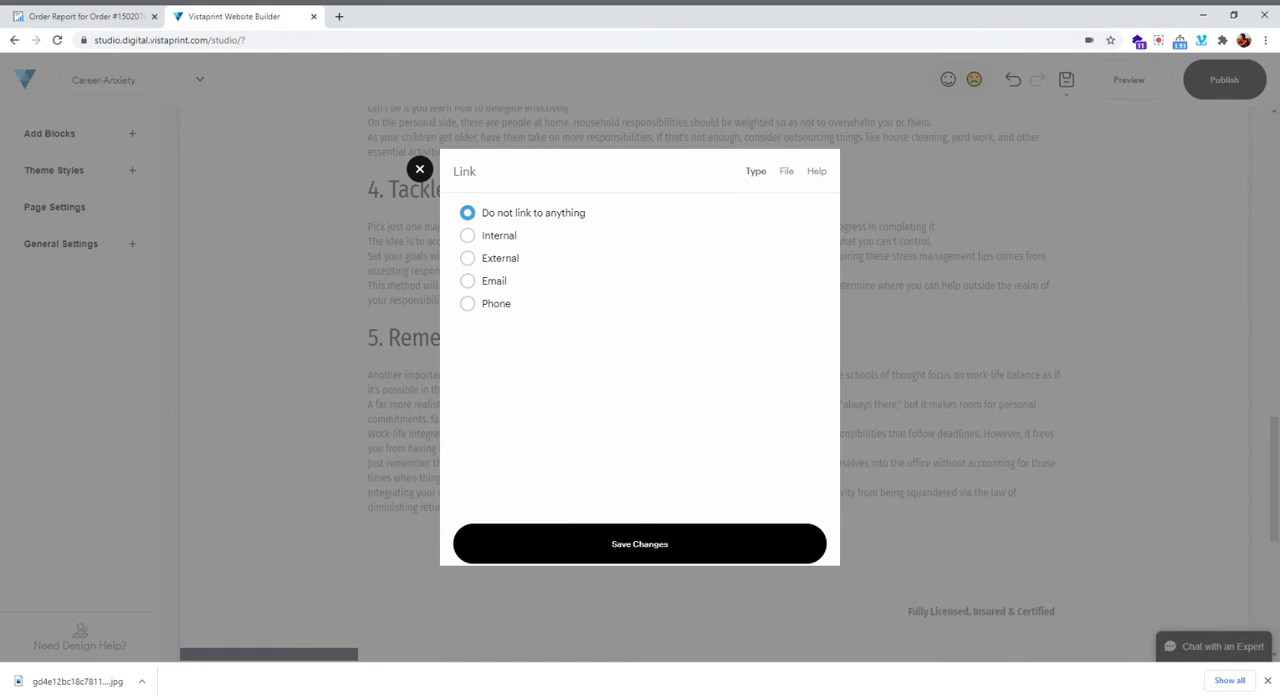
{"action": "left_click", "coordinate": [468, 258]}
{"action": "left_click", "coordinate": [534, 286]}
{"action": "key", "text": "ctrl+v"}
{"action": "left_click", "coordinate": [569, 540]}
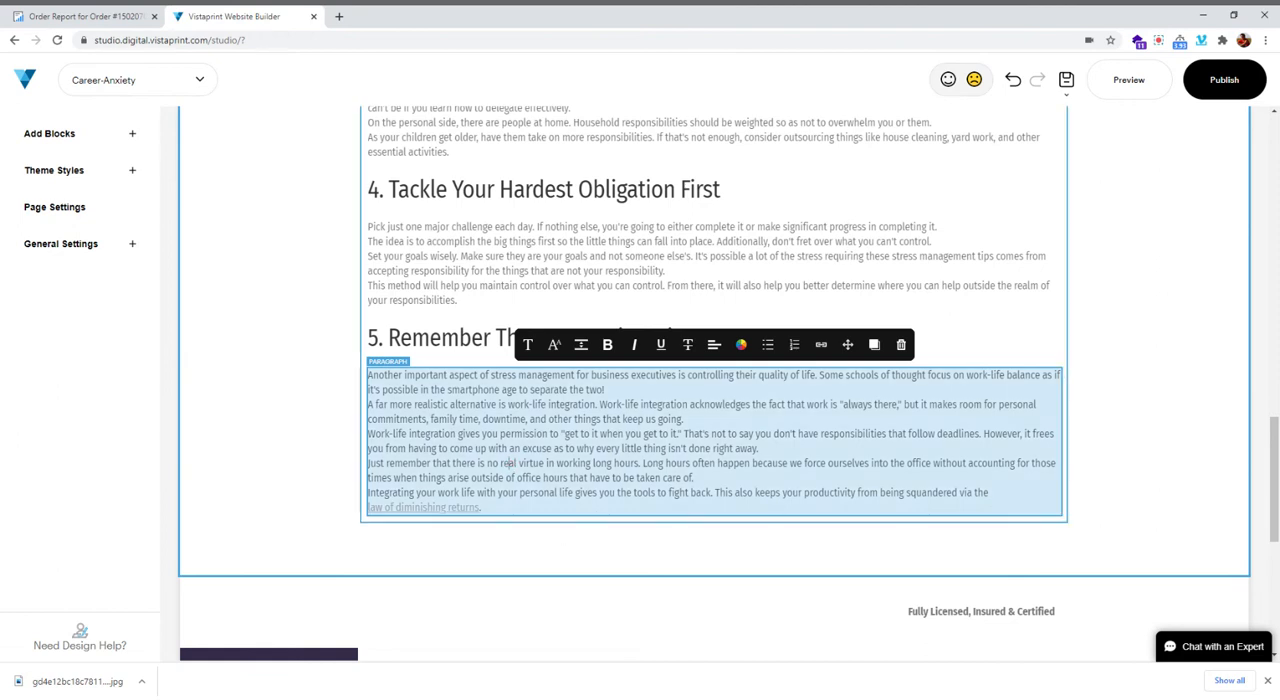
Copy the heading "6. Be Clear on What You Want" from the order report
{"action": "left_click", "coordinate": [77, 18]}
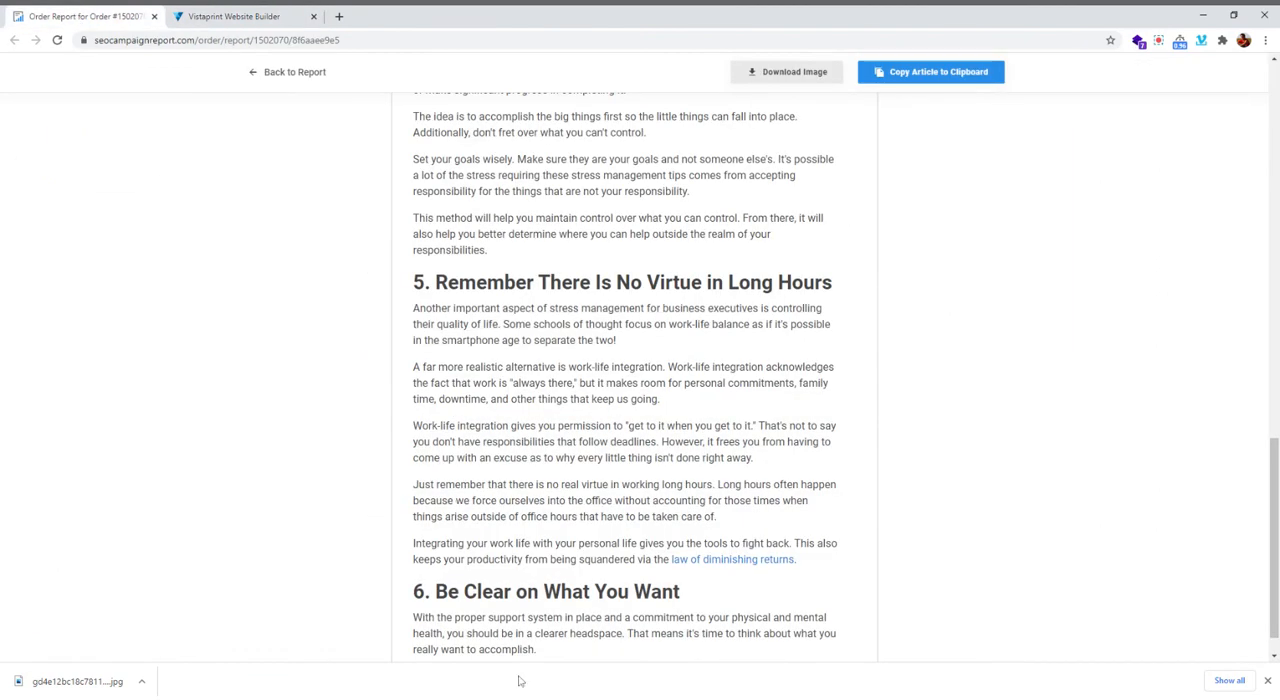
{"action": "scroll", "coordinate": [753, 362], "scroll_direction": "down", "scroll_amount": 3}
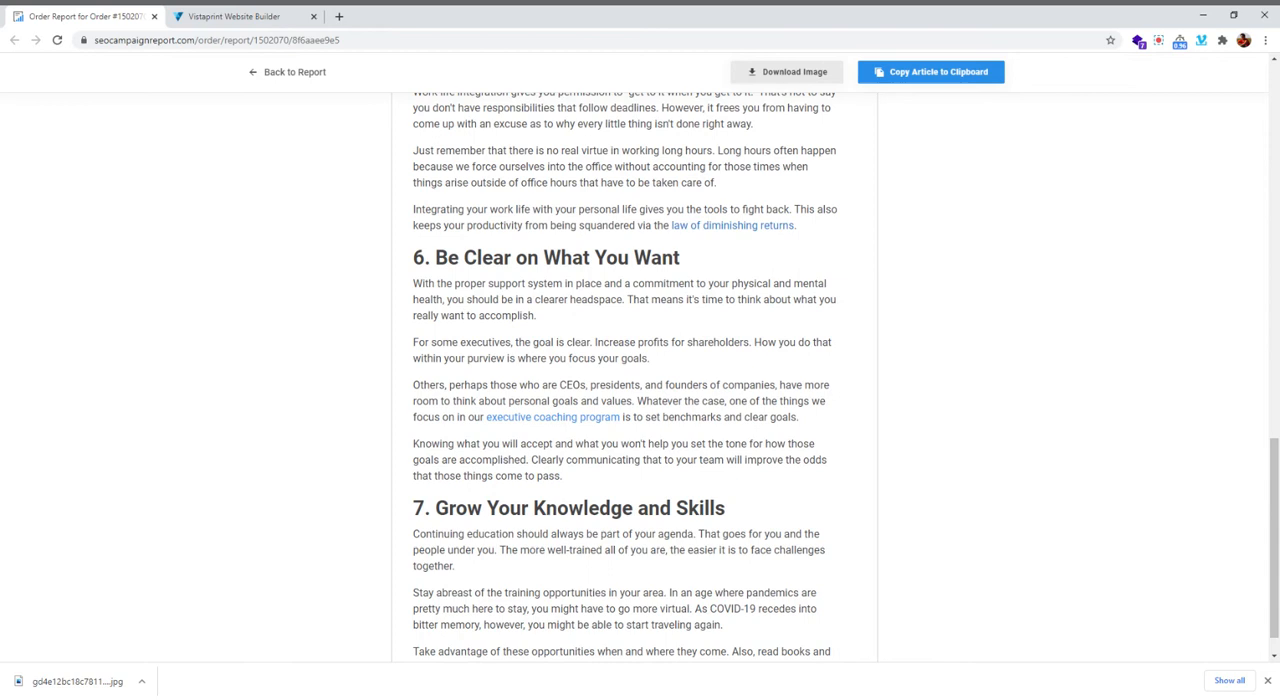
{"action": "triple_click", "coordinate": [722, 254]}
{"action": "key", "text": "ctrl+c"}
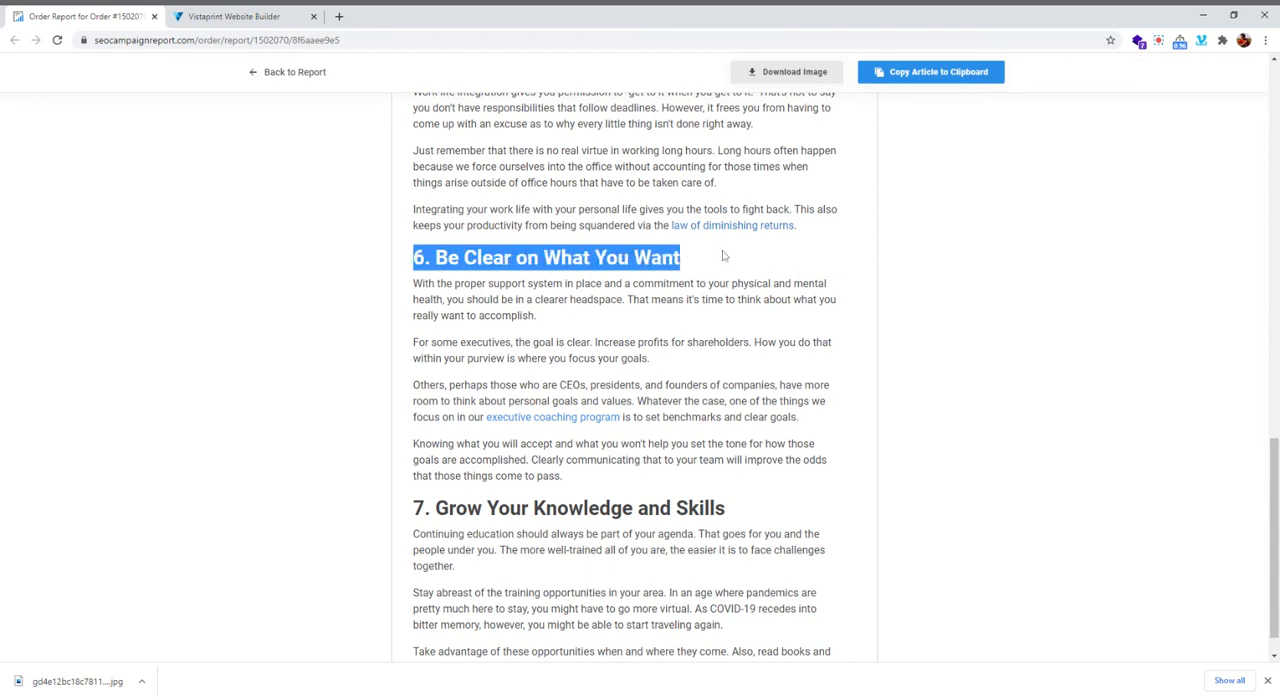
Insert an H2 title below the section 5 text in the builder and replace its placeholder with the copied section 6 heading
{"action": "left_click", "coordinate": [233, 17]}
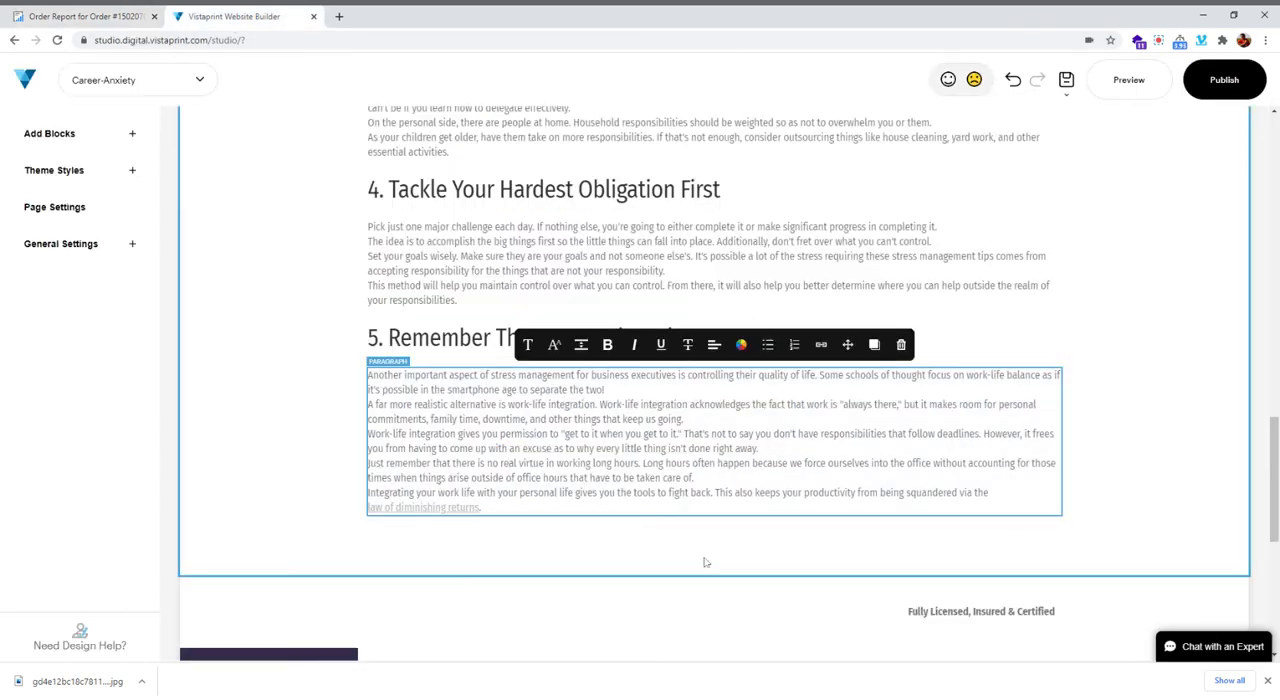
{"action": "left_click", "coordinate": [713, 517]}
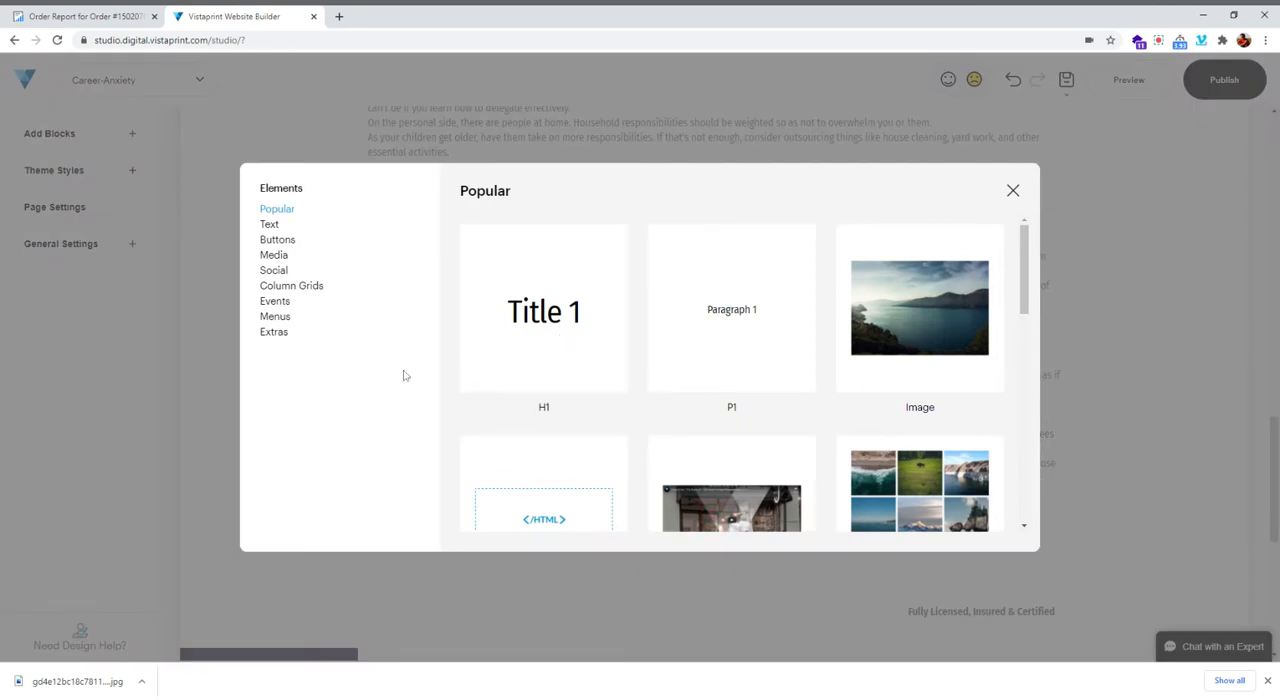
{"action": "left_click", "coordinate": [269, 226]}
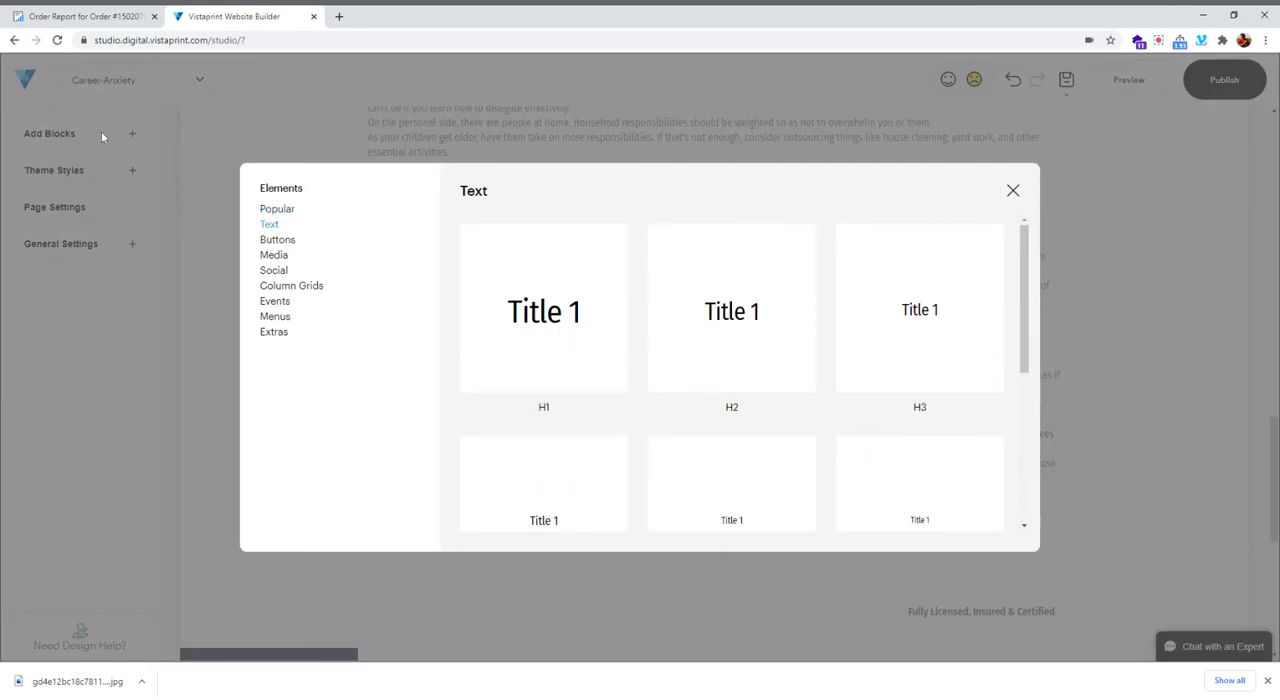
{"action": "left_click", "coordinate": [714, 351]}
{"action": "left_click", "coordinate": [463, 544]}
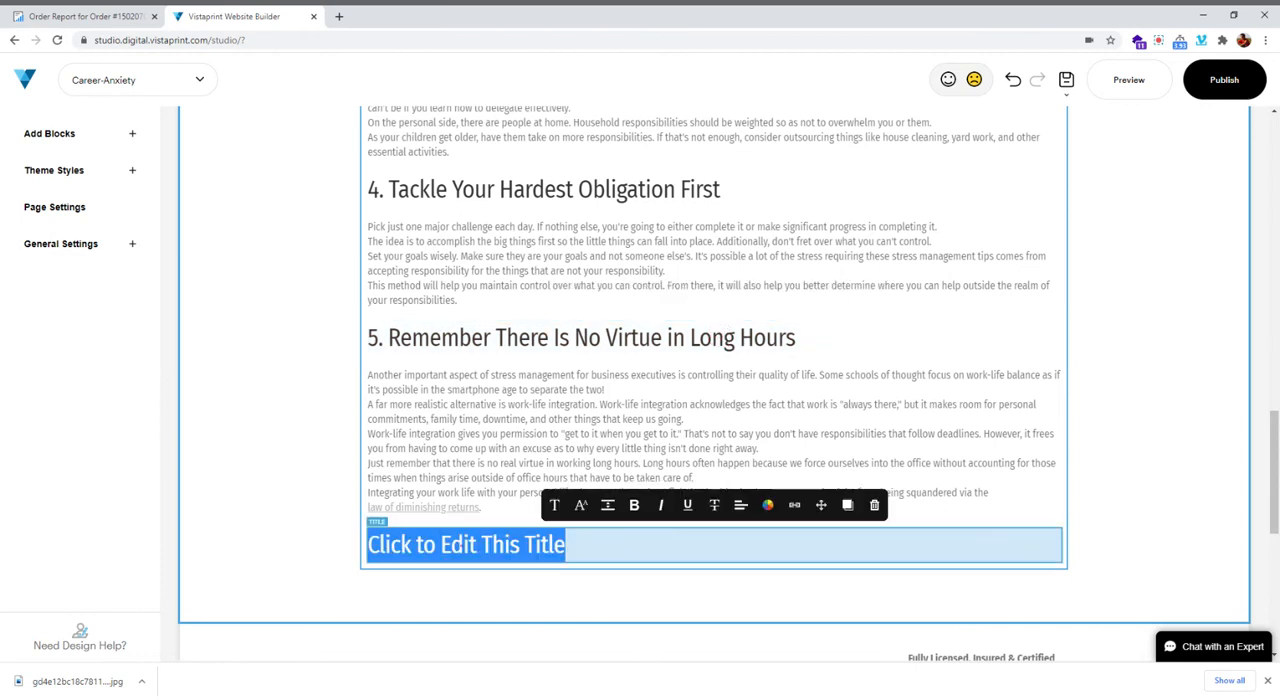
{"action": "key", "text": "ctrl+v"}
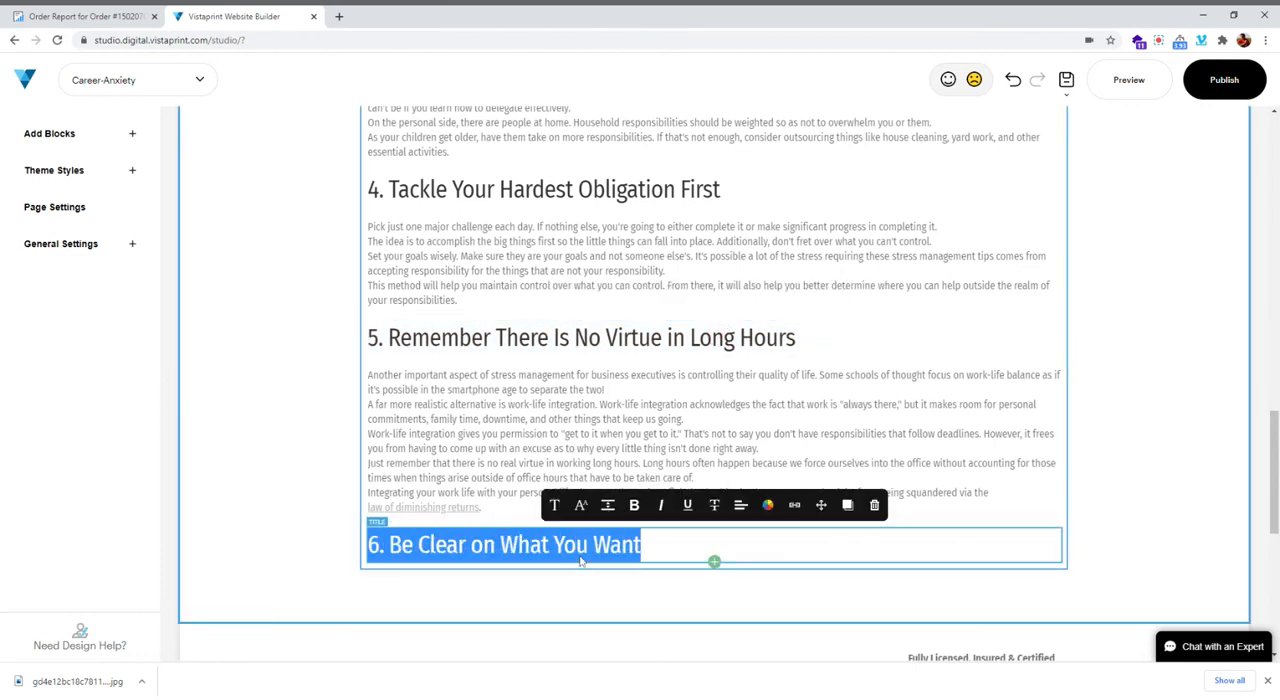
Add a P1 paragraph below "6. Be Clear on What You Want" and fill it with that section's four paragraphs copied from the order report
{"action": "left_click", "coordinate": [714, 590]}
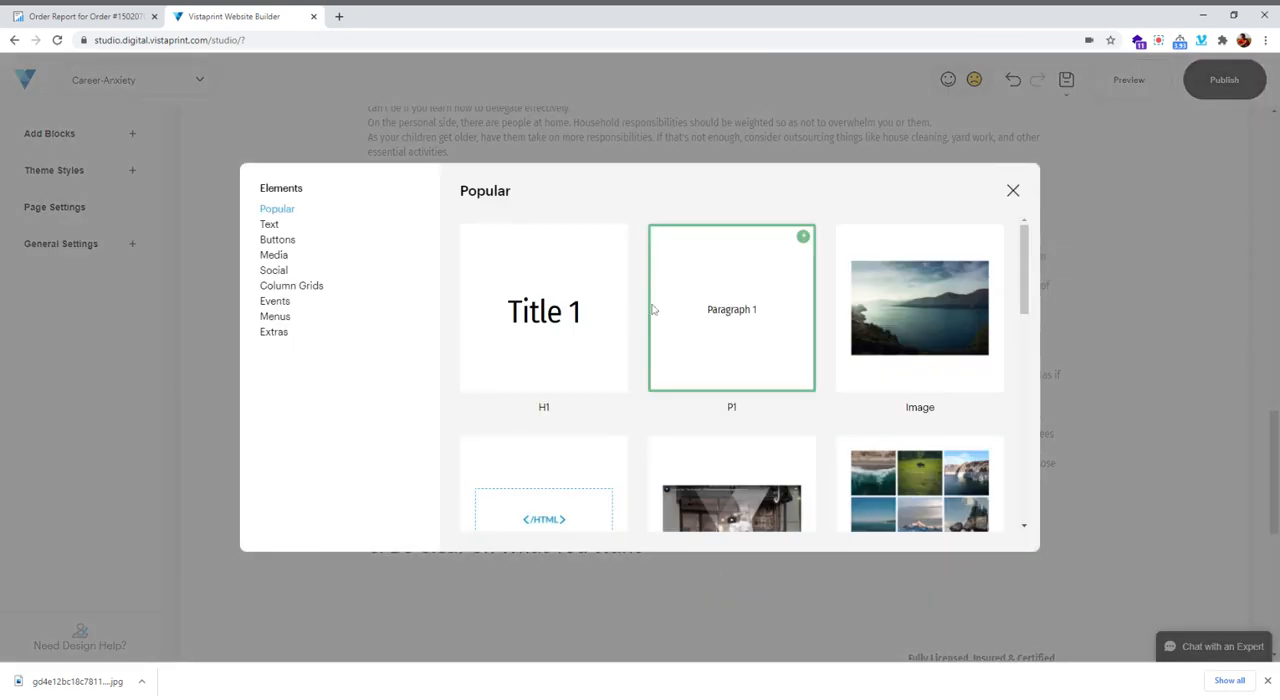
{"action": "left_click", "coordinate": [698, 310]}
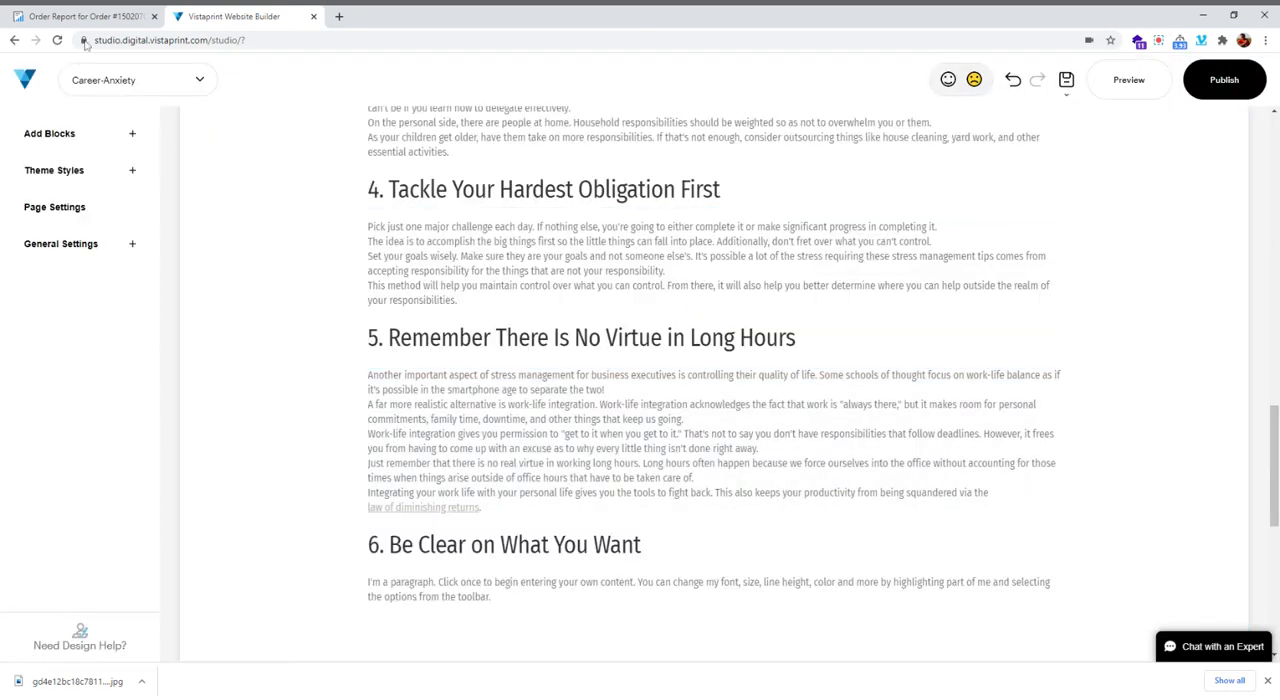
{"action": "left_click", "coordinate": [88, 16]}
{"action": "left_click_drag", "start_coordinate": [411, 285], "coordinate": [676, 470]}
{"action": "key", "text": "ctrl+c"}
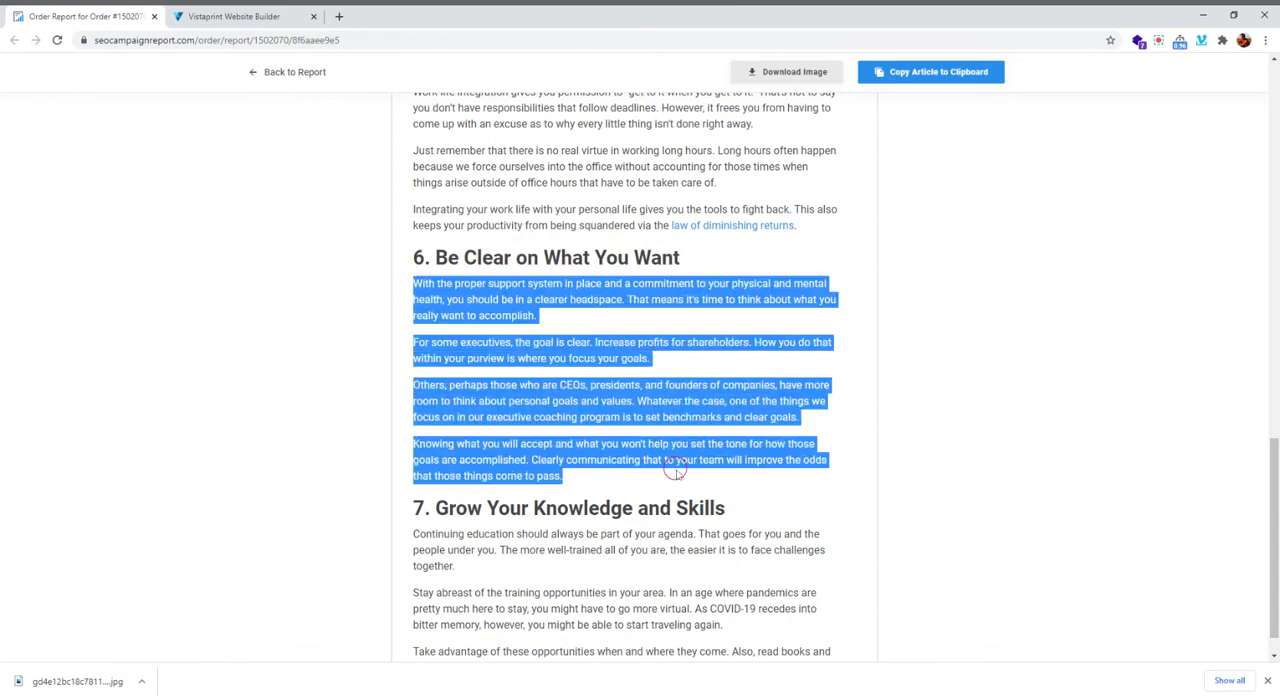
{"action": "left_click", "coordinate": [250, 17]}
{"action": "scroll", "coordinate": [491, 600], "scroll_direction": "down", "scroll_amount": 2}
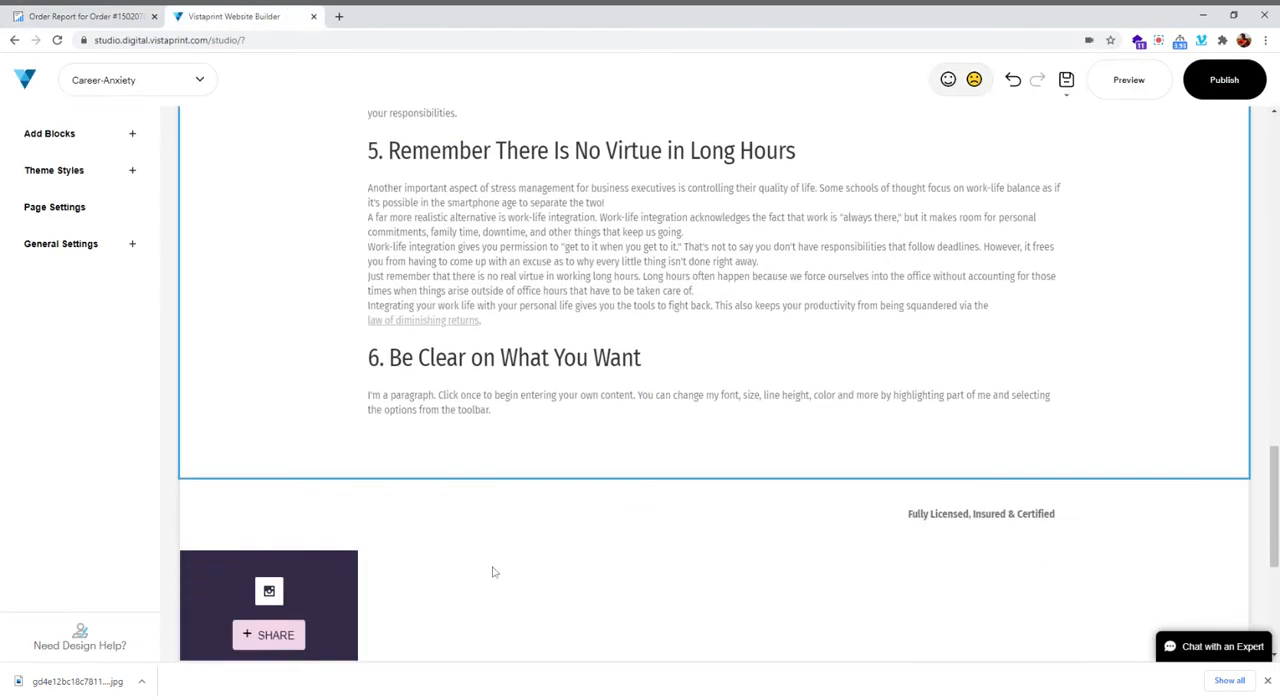
{"action": "left_click", "coordinate": [430, 379]}
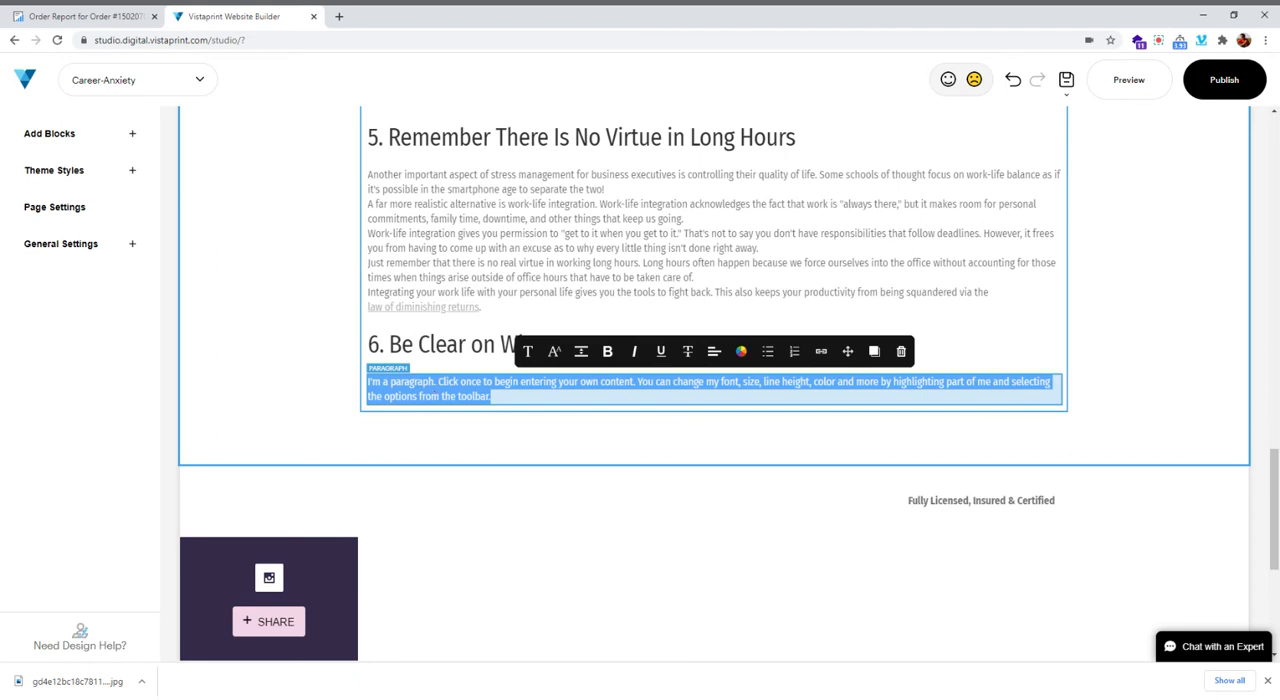
{"action": "key", "text": "ctrl+v"}
Check section 6's linked phrase in the order report, make "executive coaching" in the builder paragraph an Internal link to a site page, and save
{"action": "left_click", "coordinate": [80, 16]}
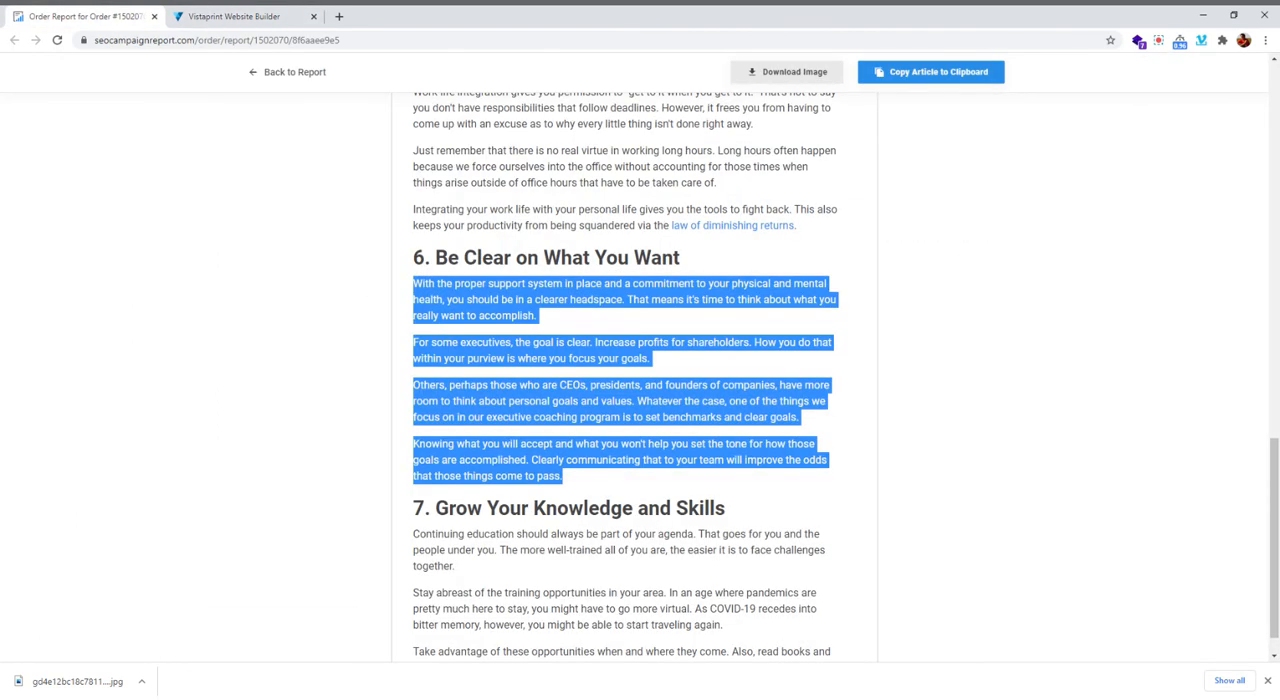
{"action": "left_click", "coordinate": [646, 403]}
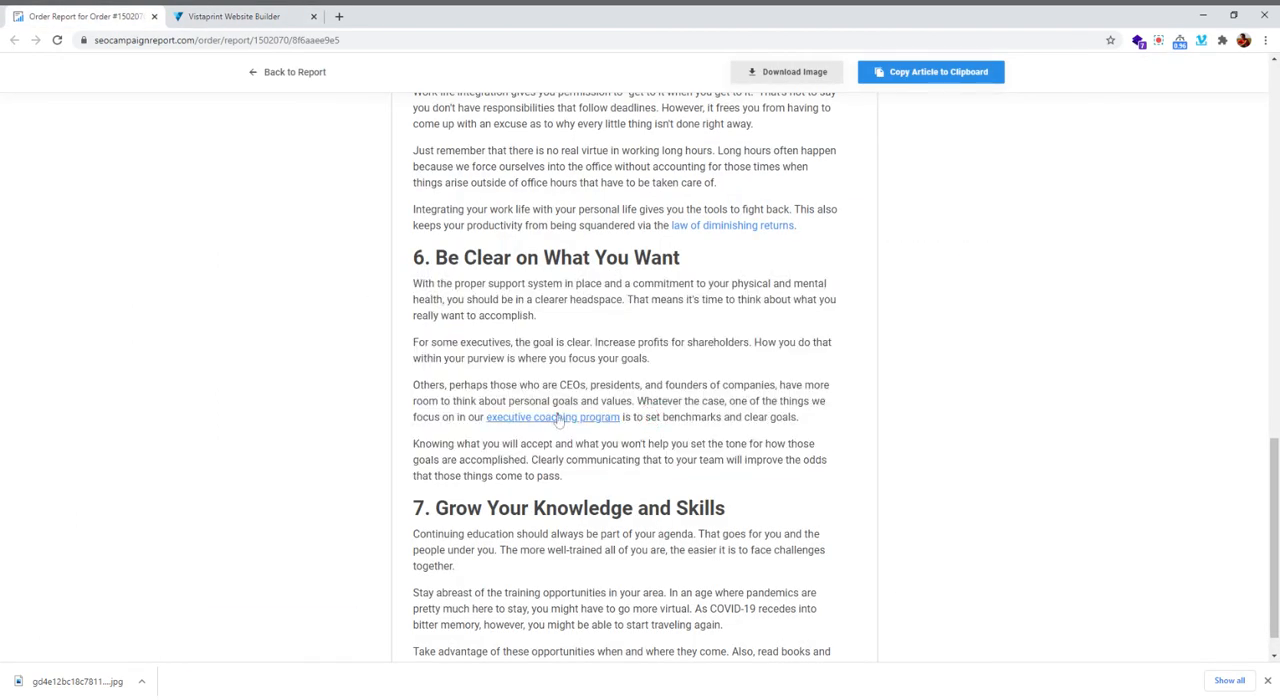
{"action": "left_click", "coordinate": [497, 440]}
{"action": "left_click", "coordinate": [240, 16]}
{"action": "left_click", "coordinate": [603, 443]}
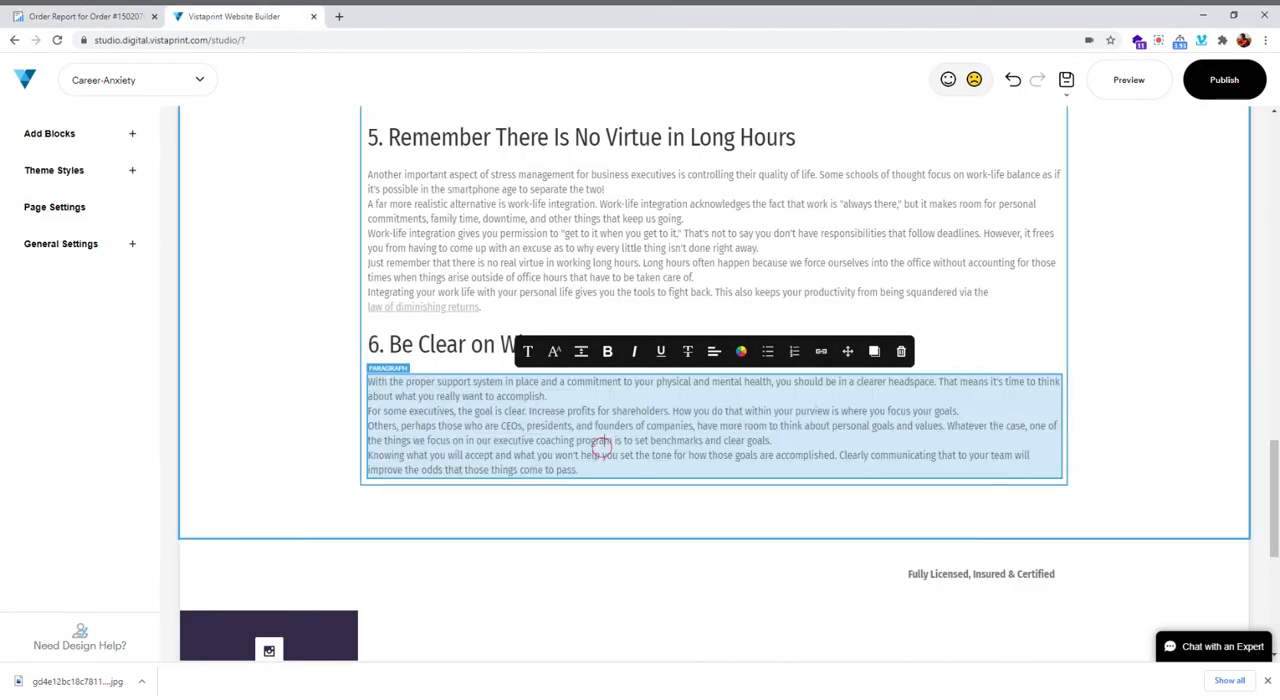
{"action": "left_click_drag", "start_coordinate": [494, 440], "coordinate": [577, 440]}
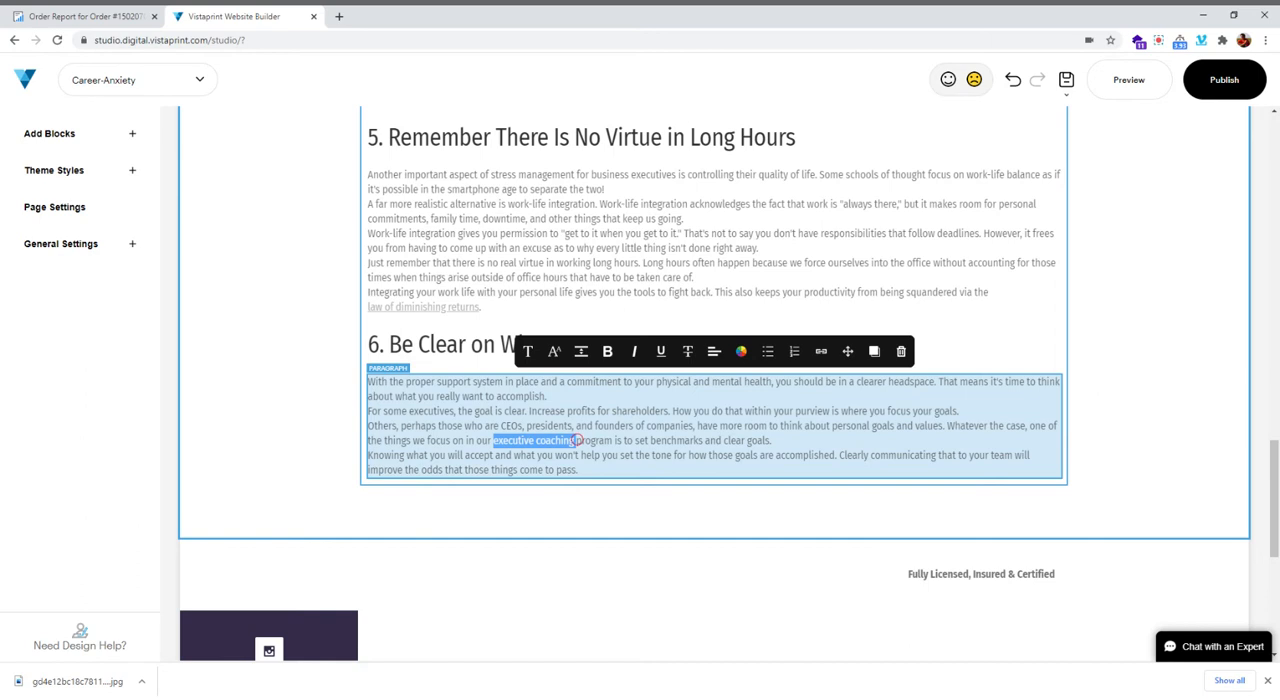
{"action": "left_click", "coordinate": [818, 351]}
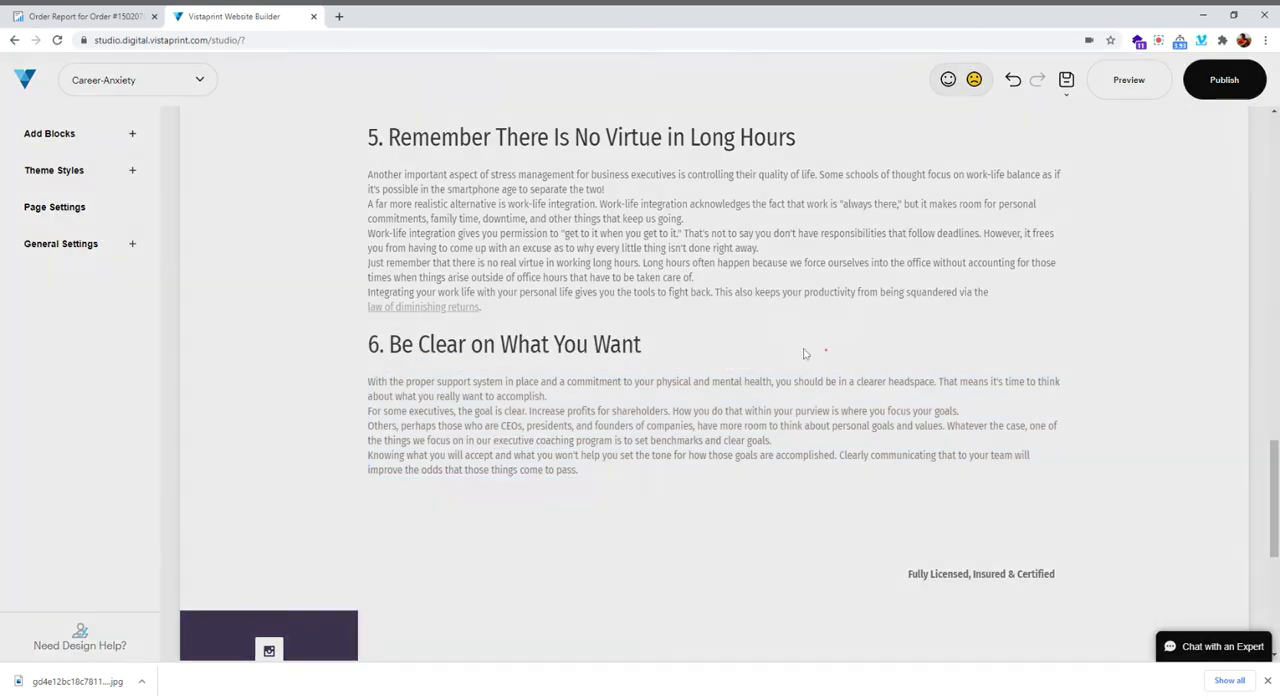
{"action": "left_click", "coordinate": [470, 238]}
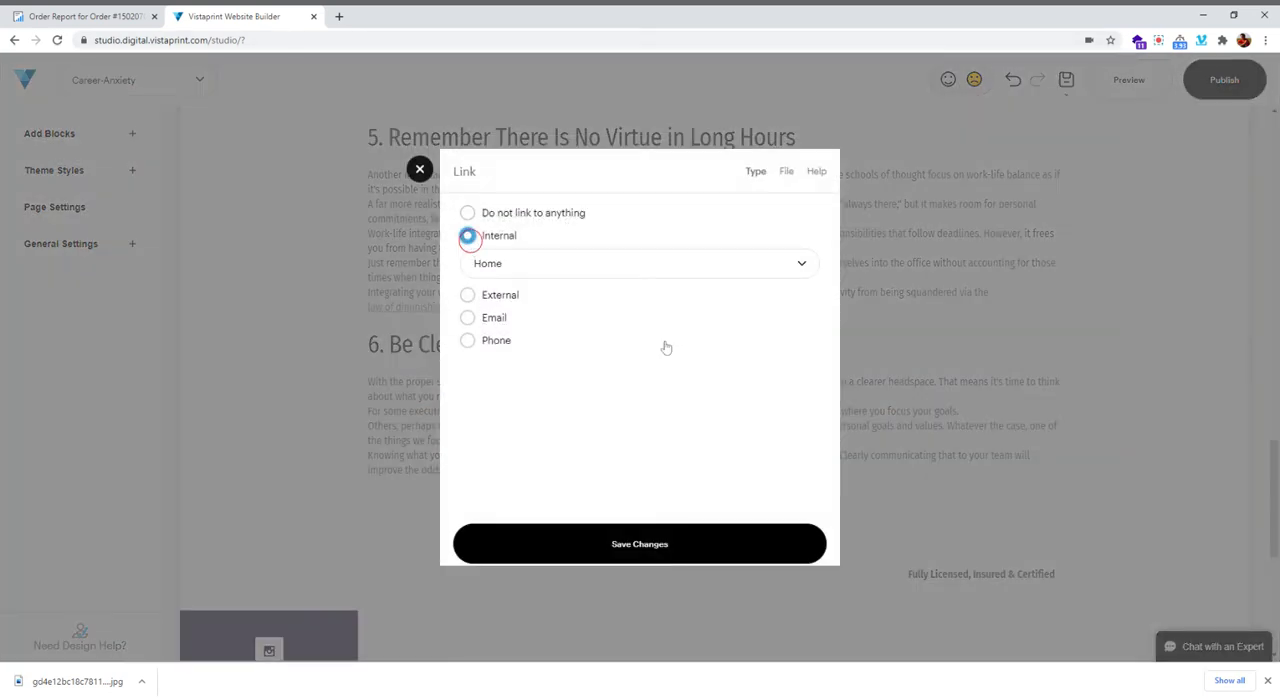
{"action": "left_click", "coordinate": [629, 265]}
{"action": "scroll", "coordinate": [577, 340], "scroll_direction": "down", "scroll_amount": 1}
{"action": "scroll", "coordinate": [577, 340], "scroll_direction": "down", "scroll_amount": 2}
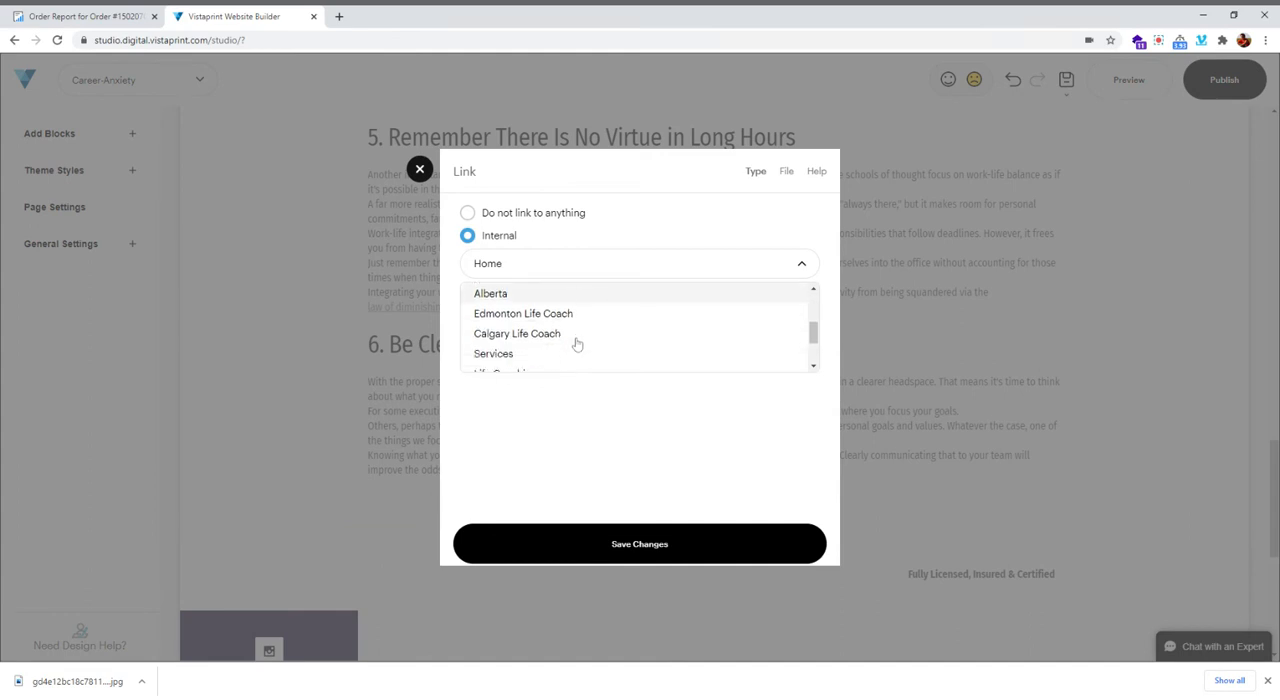
{"action": "scroll", "coordinate": [577, 342], "scroll_direction": "up", "scroll_amount": 3}
{"action": "scroll", "coordinate": [577, 344], "scroll_direction": "down", "scroll_amount": 1}
{"action": "scroll", "coordinate": [575, 344], "scroll_direction": "down", "scroll_amount": 3}
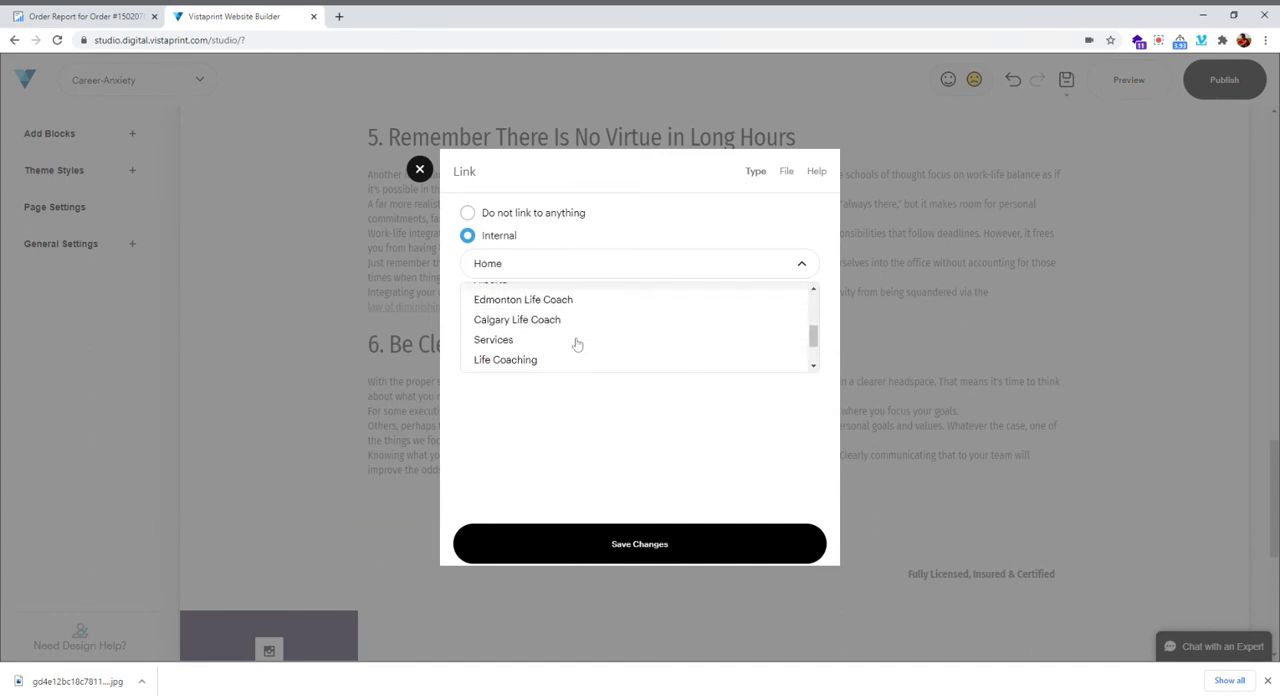
{"action": "left_click", "coordinate": [555, 350]}
{"action": "left_click", "coordinate": [650, 546]}
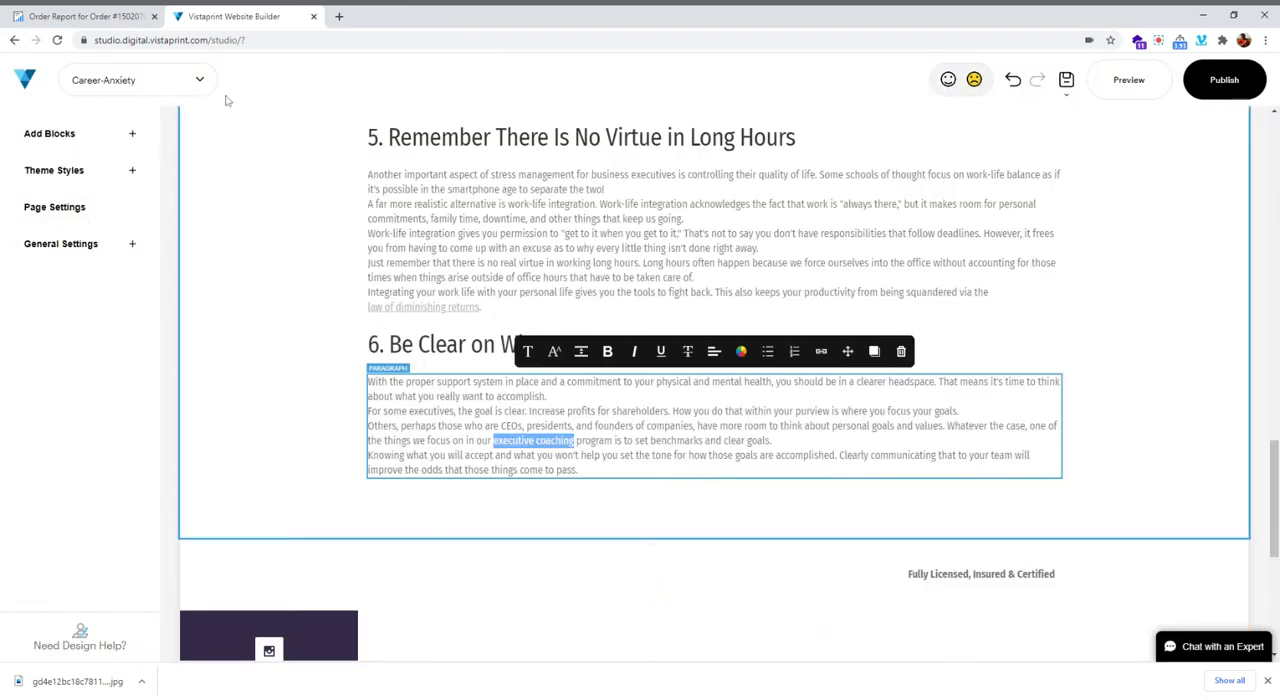
Copy the heading "7. Grow Your Knowledge and Skills" from the order report
{"action": "left_click", "coordinate": [85, 16]}
{"action": "scroll", "coordinate": [557, 213], "scroll_direction": "down", "scroll_amount": 4}
{"action": "scroll", "coordinate": [557, 213], "scroll_direction": "up", "scroll_amount": 1}
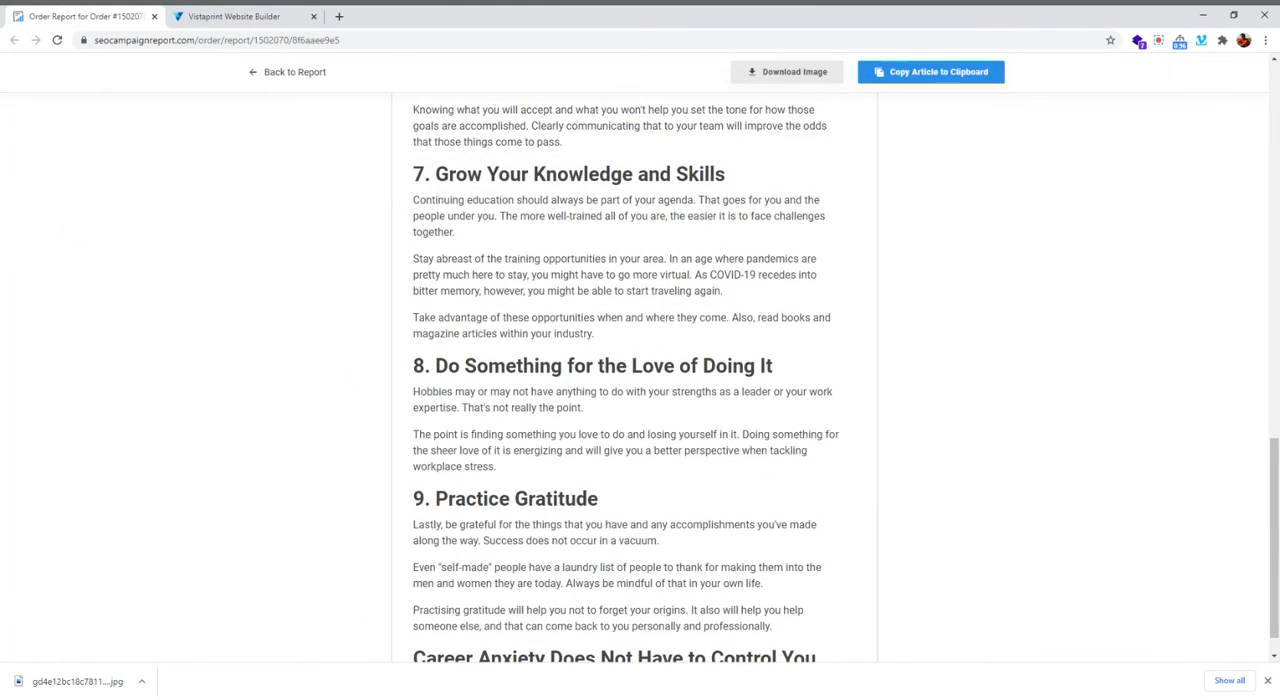
{"action": "left_click_drag", "start_coordinate": [413, 199], "coordinate": [720, 334]}
{"action": "left_click_drag", "start_coordinate": [726, 174], "coordinate": [409, 174]}
{"action": "key", "text": "ctrl+c"}
Insert an H2 title below the section 6 text in the builder and replace its placeholder with the copied section 7 heading
{"action": "left_click", "coordinate": [230, 16]}
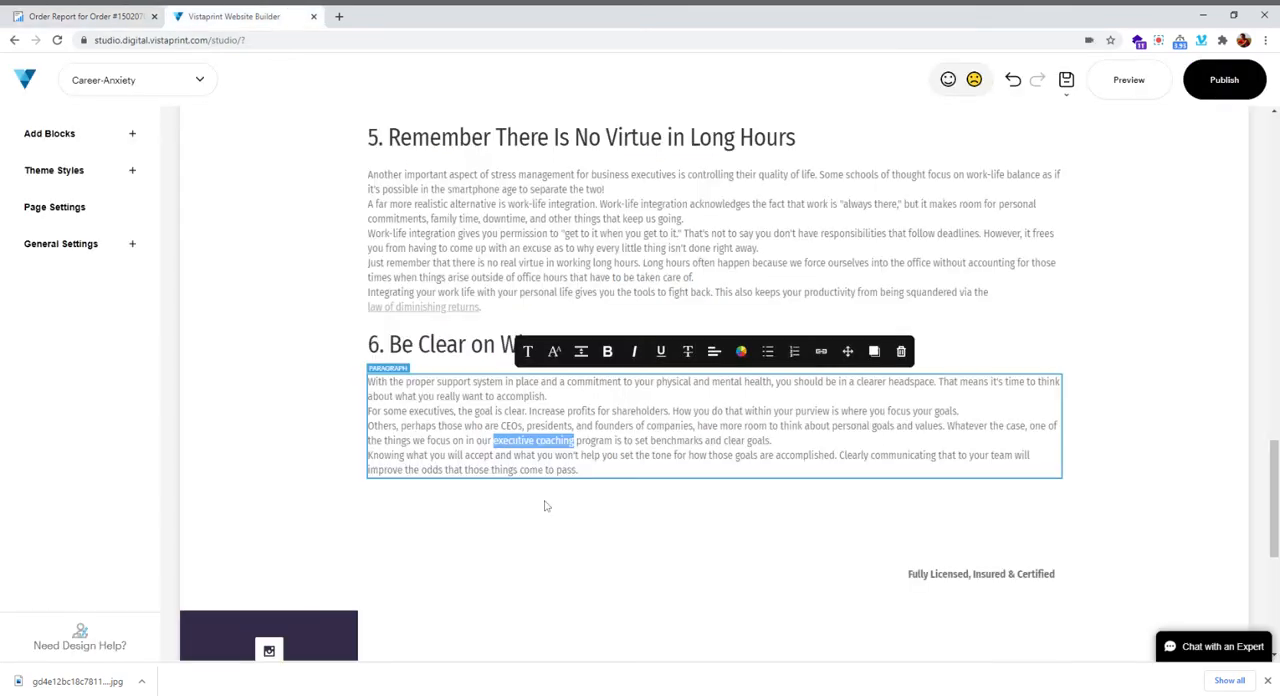
{"action": "left_click", "coordinate": [714, 500]}
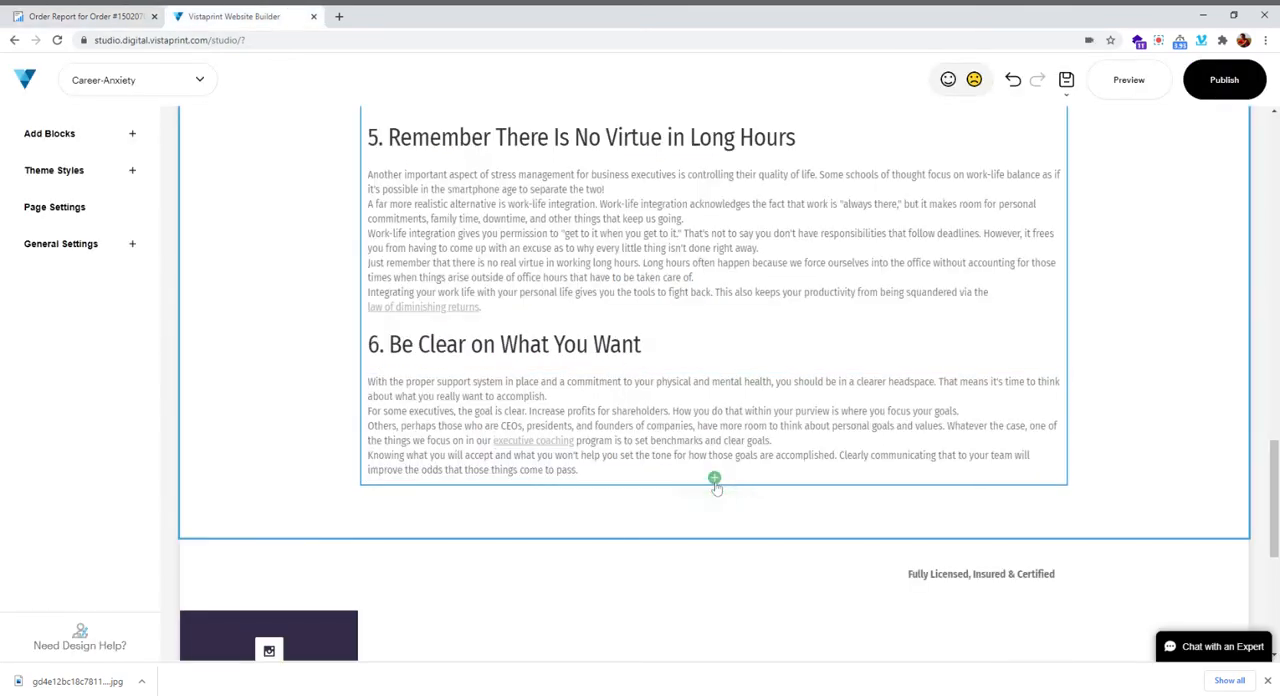
{"action": "left_click", "coordinate": [264, 226]}
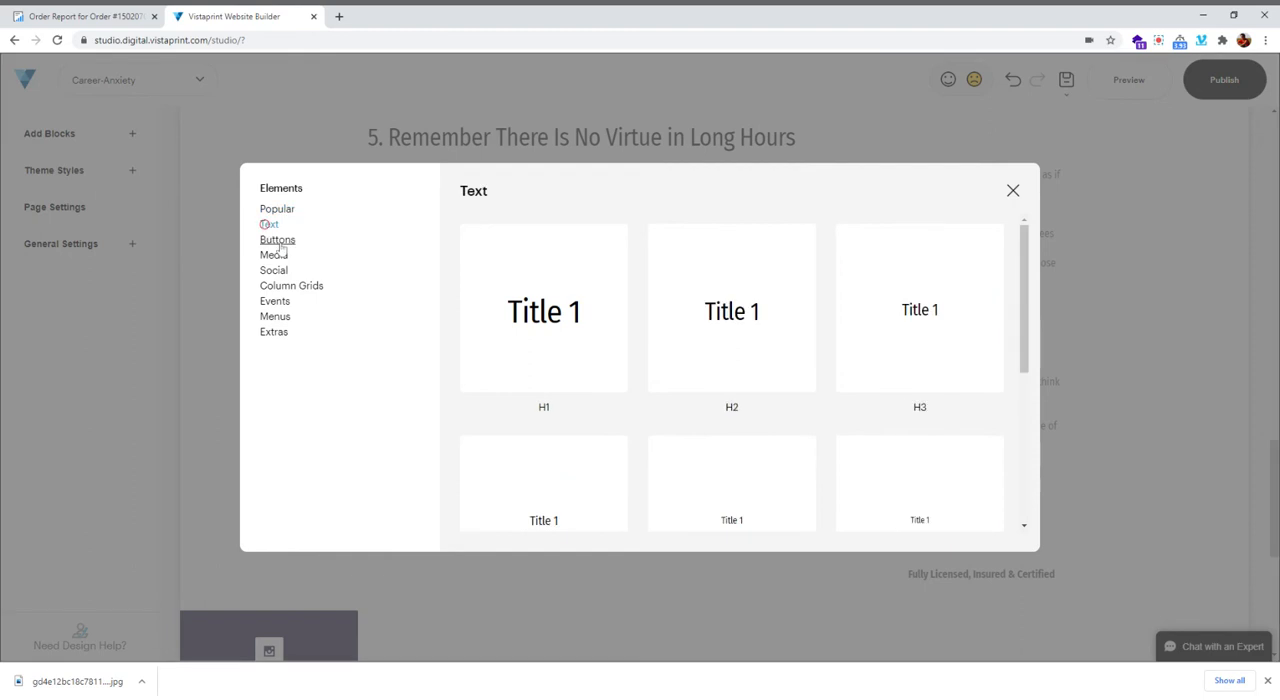
{"action": "left_click", "coordinate": [701, 362]}
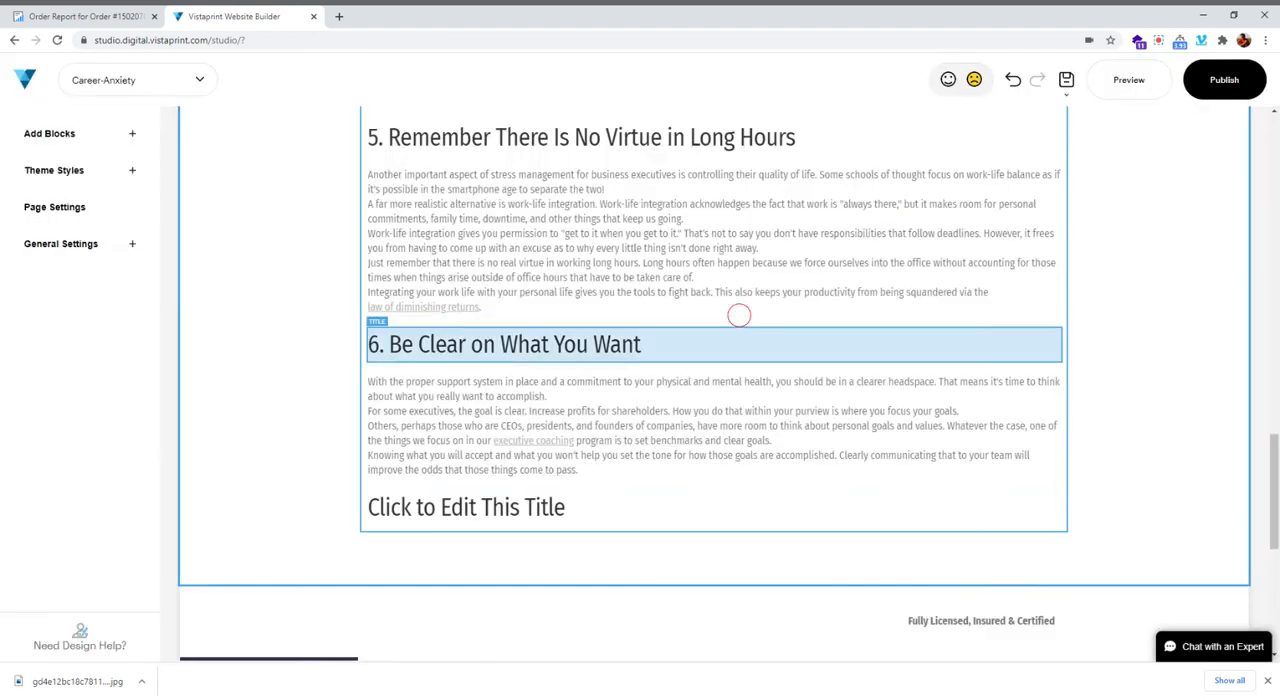
{"action": "key", "text": "ctrl+v"}
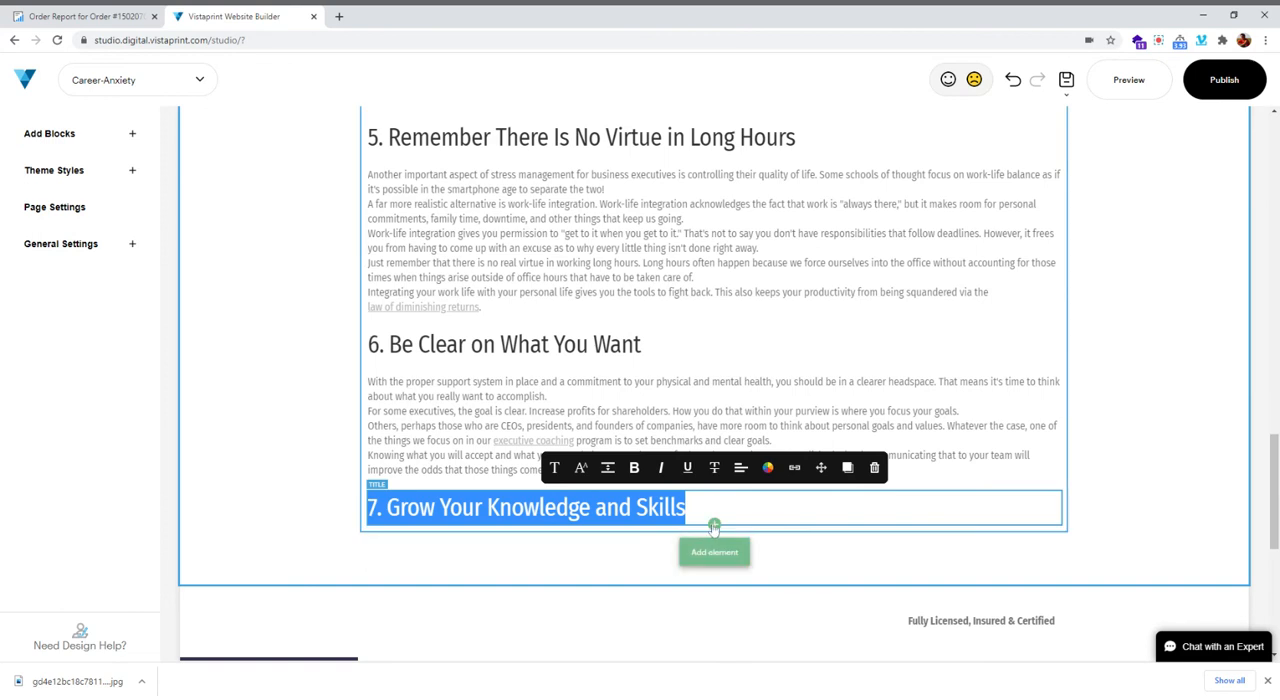
Add a P1 paragraph below "7. Grow Your Knowledge and Skills" and fill it with that section's three paragraphs copied from the order report
{"action": "left_click", "coordinate": [714, 526]}
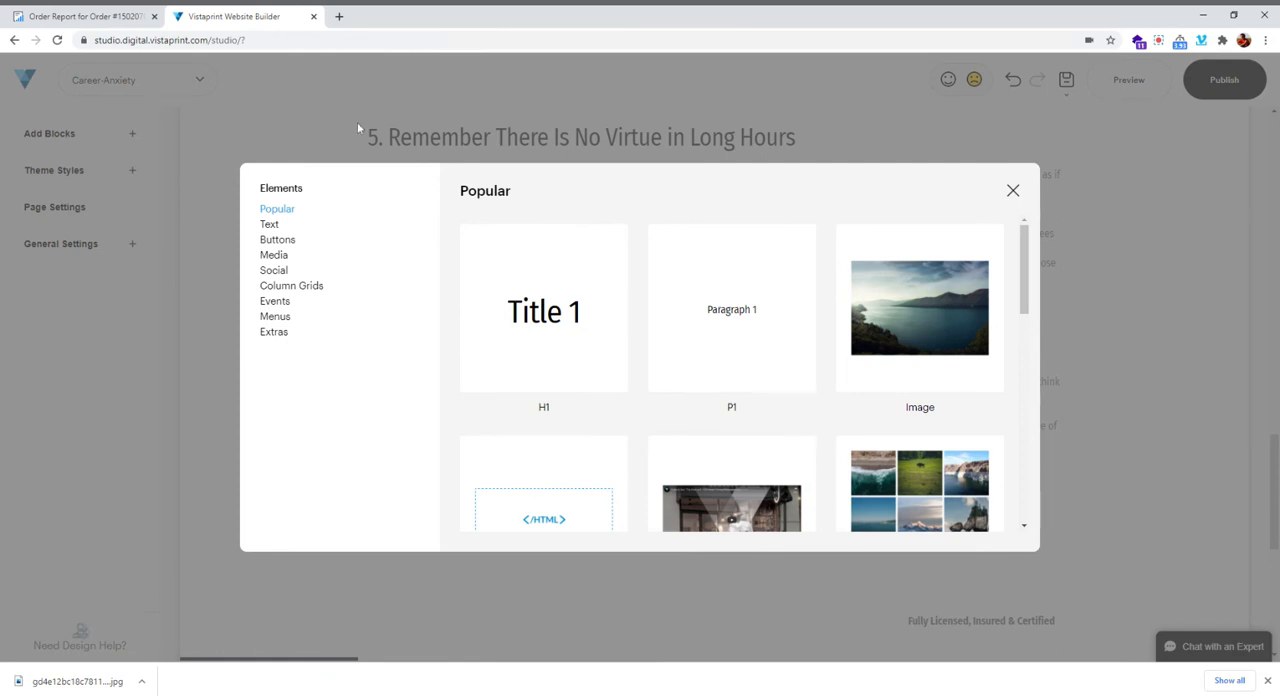
{"action": "left_click", "coordinate": [88, 17]}
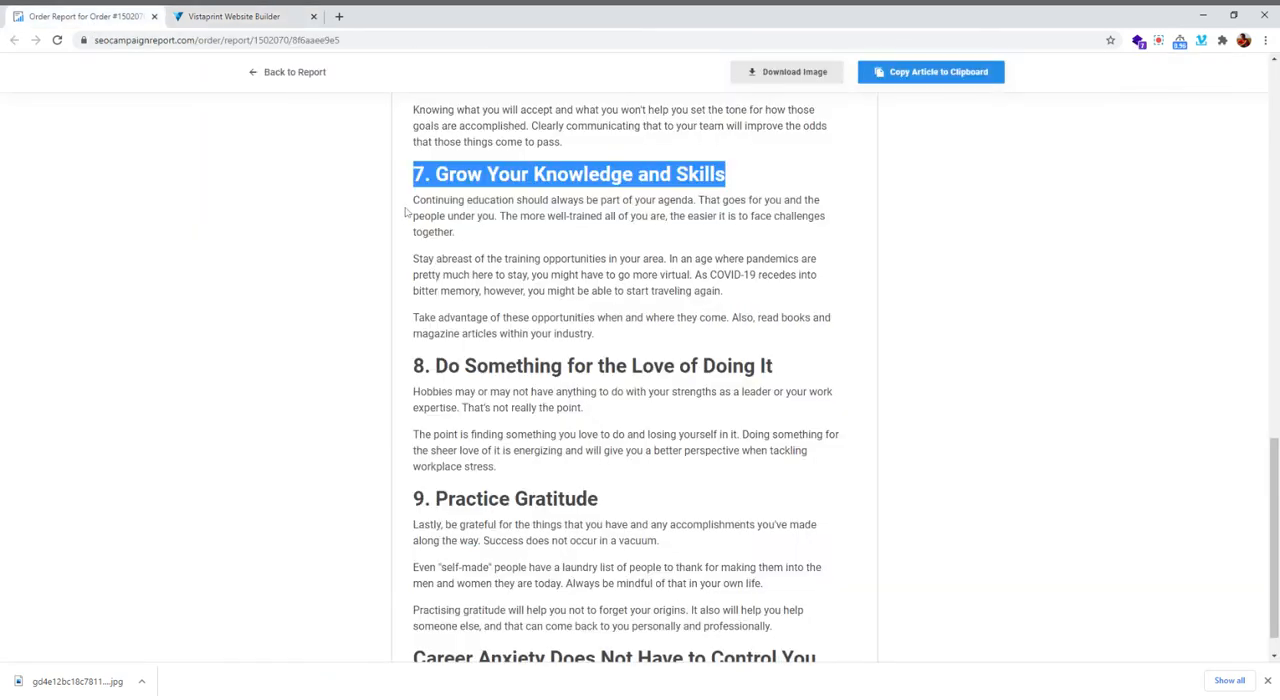
{"action": "left_click_drag", "start_coordinate": [411, 203], "coordinate": [621, 336]}
{"action": "key", "text": "ctrl+c"}
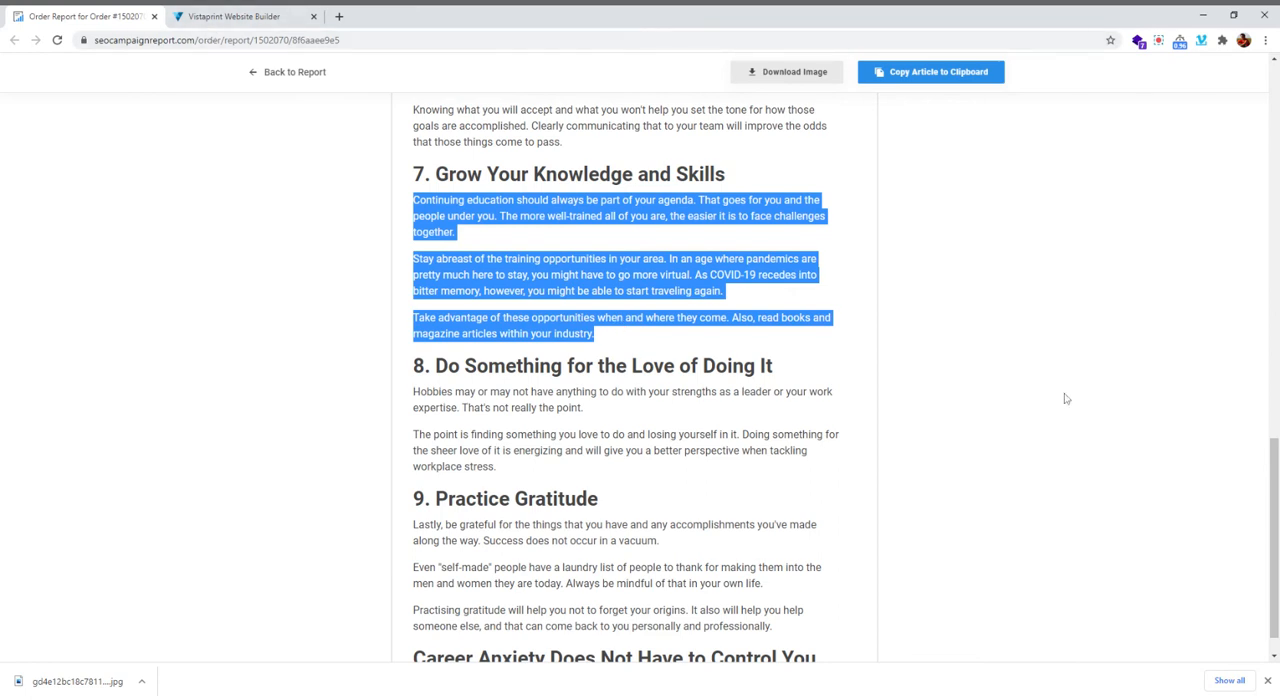
{"action": "left_click", "coordinate": [238, 17]}
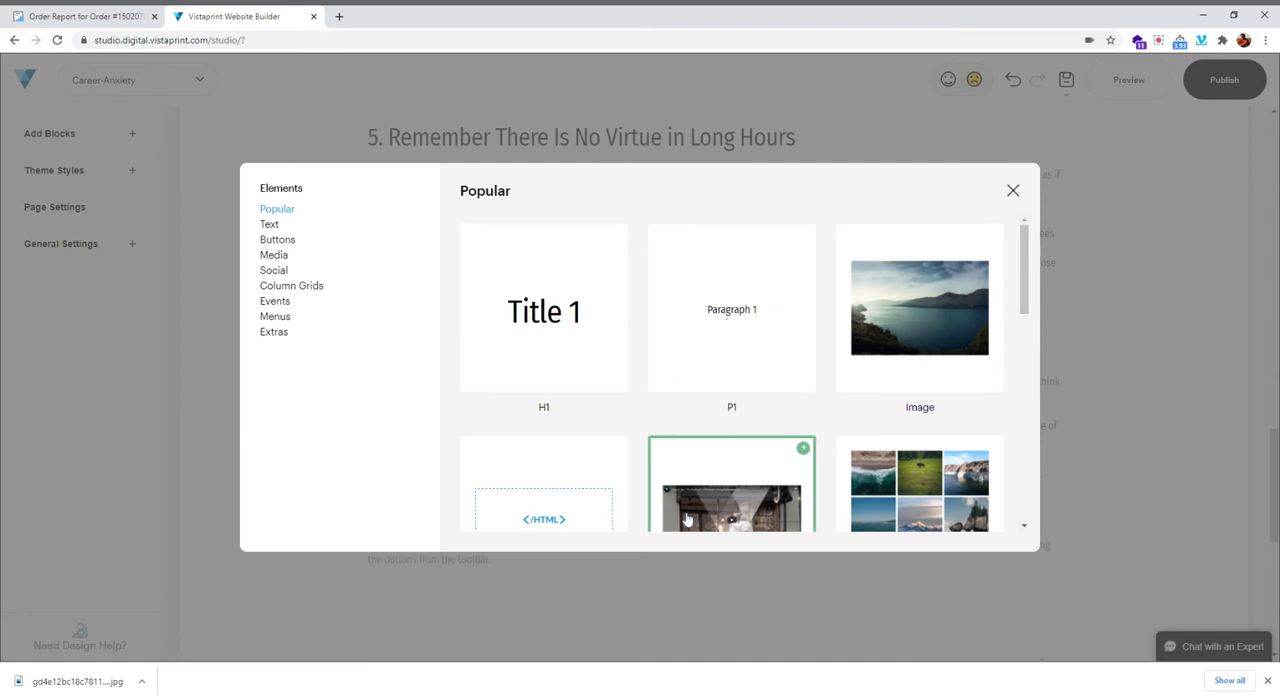
{"action": "left_click", "coordinate": [729, 318]}
{"action": "left_click", "coordinate": [523, 556]}
{"action": "key", "text": "ctrl+v"}
{"action": "key", "text": "ctrl+a"}
{"action": "scroll", "coordinate": [607, 540], "scroll_direction": "down", "scroll_amount": 1}
{"action": "scroll", "coordinate": [607, 540], "scroll_direction": "down", "scroll_amount": 1}
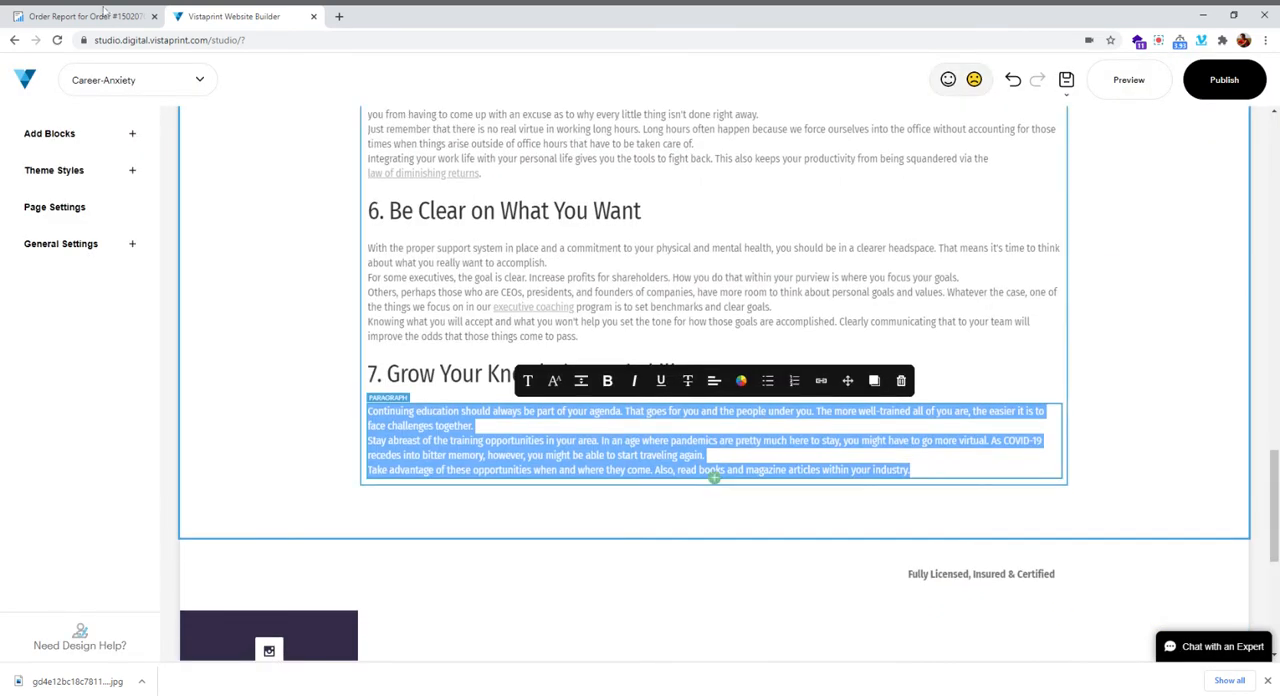
Copy the heading "8. Do Something for the Love of Doing It" from the order report
{"action": "left_click", "coordinate": [53, 15]}
{"action": "left_click", "coordinate": [518, 460]}
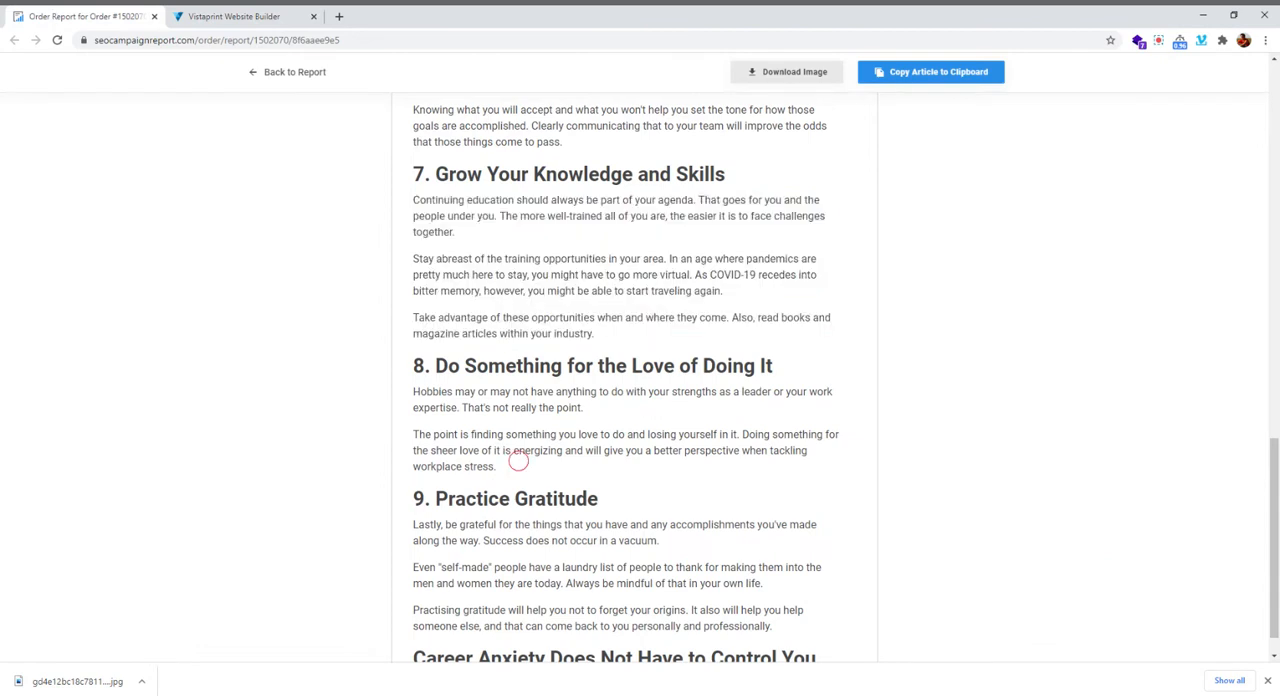
{"action": "left_click_drag", "start_coordinate": [779, 369], "coordinate": [412, 366]}
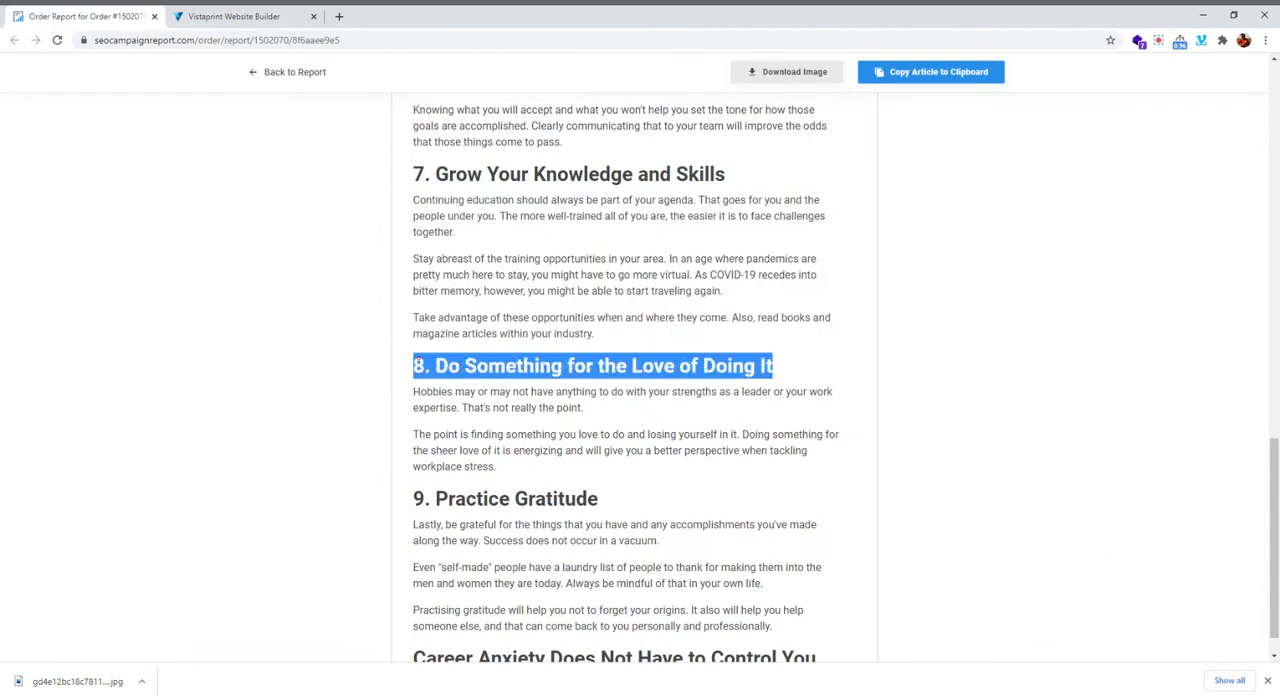
{"action": "left_click", "coordinate": [240, 16]}
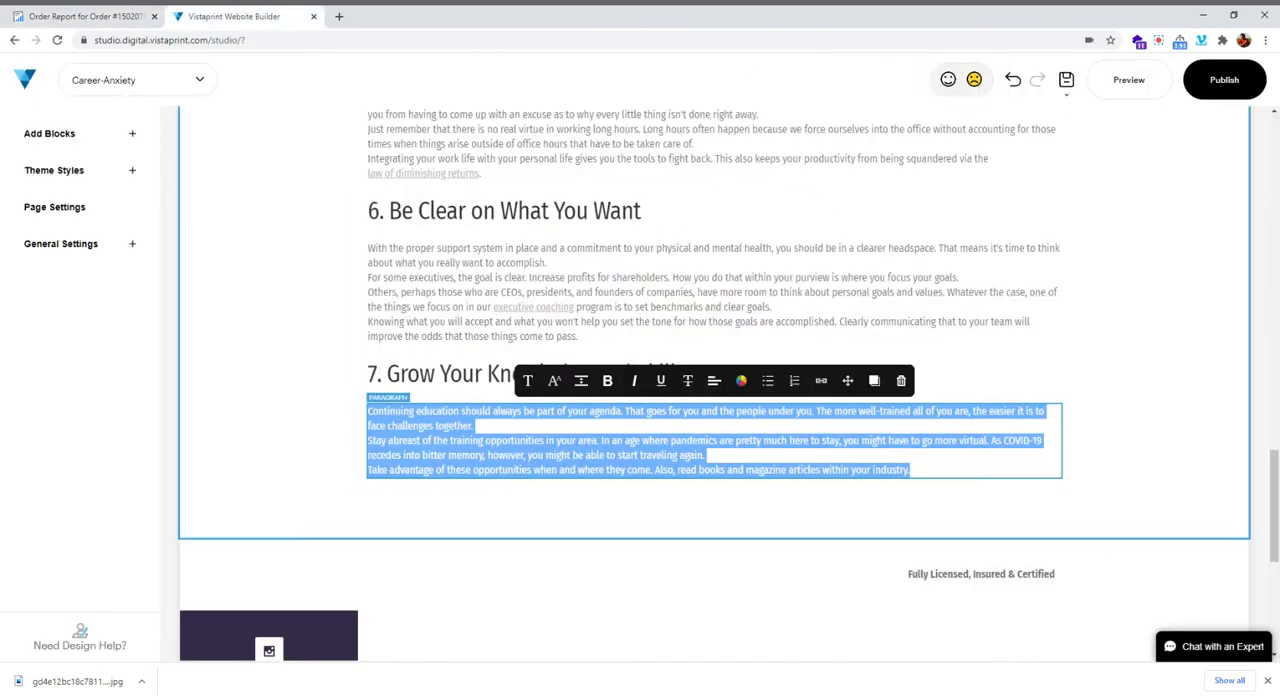
{"action": "left_click", "coordinate": [60, 18]}
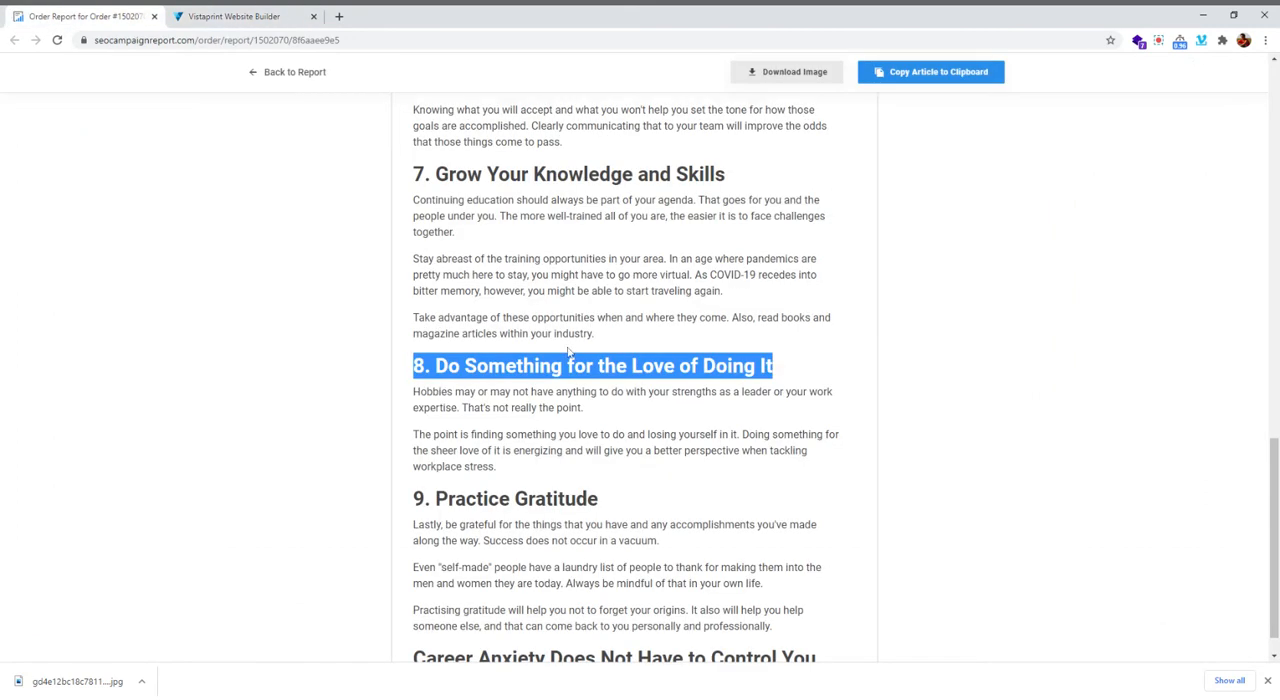
Start adding an element below the section 7 paragraph in the builder and show the Text elements
{"action": "left_click", "coordinate": [232, 16]}
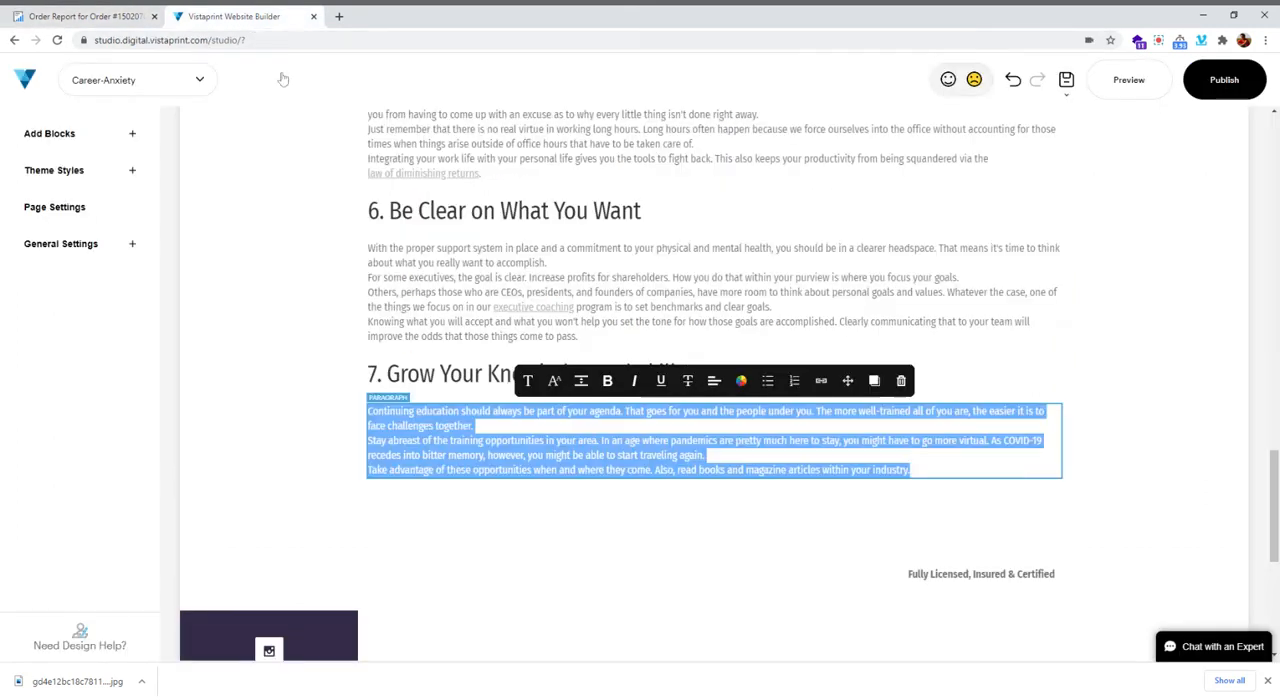
{"action": "left_click", "coordinate": [715, 482]}
{"action": "left_click", "coordinate": [715, 480]}
{"action": "left_click", "coordinate": [269, 225]}
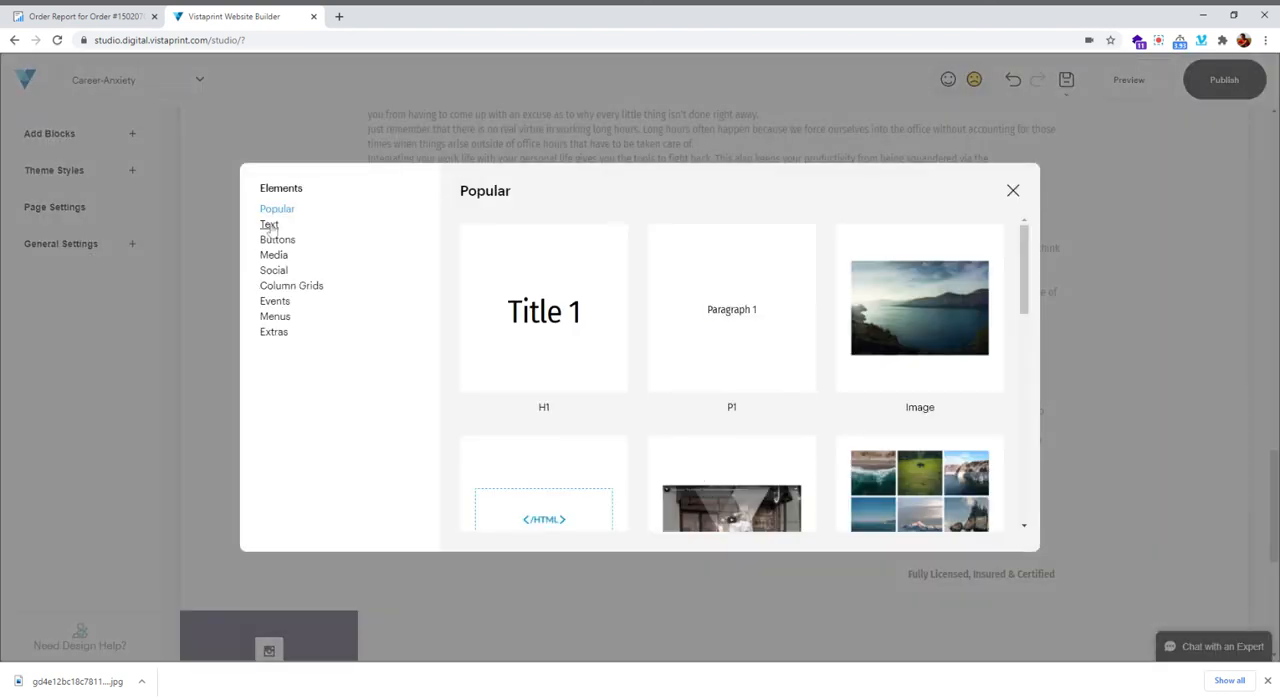
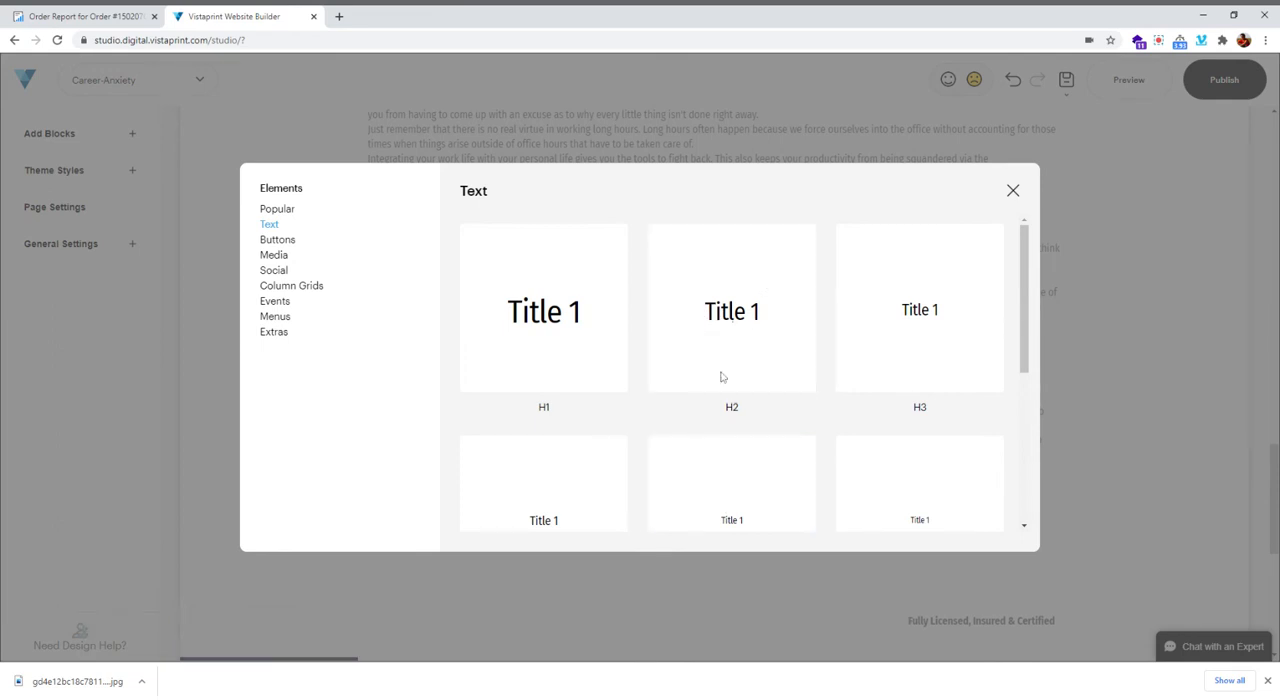
Insert an H2 title below the section 7 paragraph and replace its placeholder with the copied heading "8. Do Something for the Love of Doing It"
{"action": "left_click", "coordinate": [727, 330]}
{"action": "key", "text": "ctrl+Tab"}
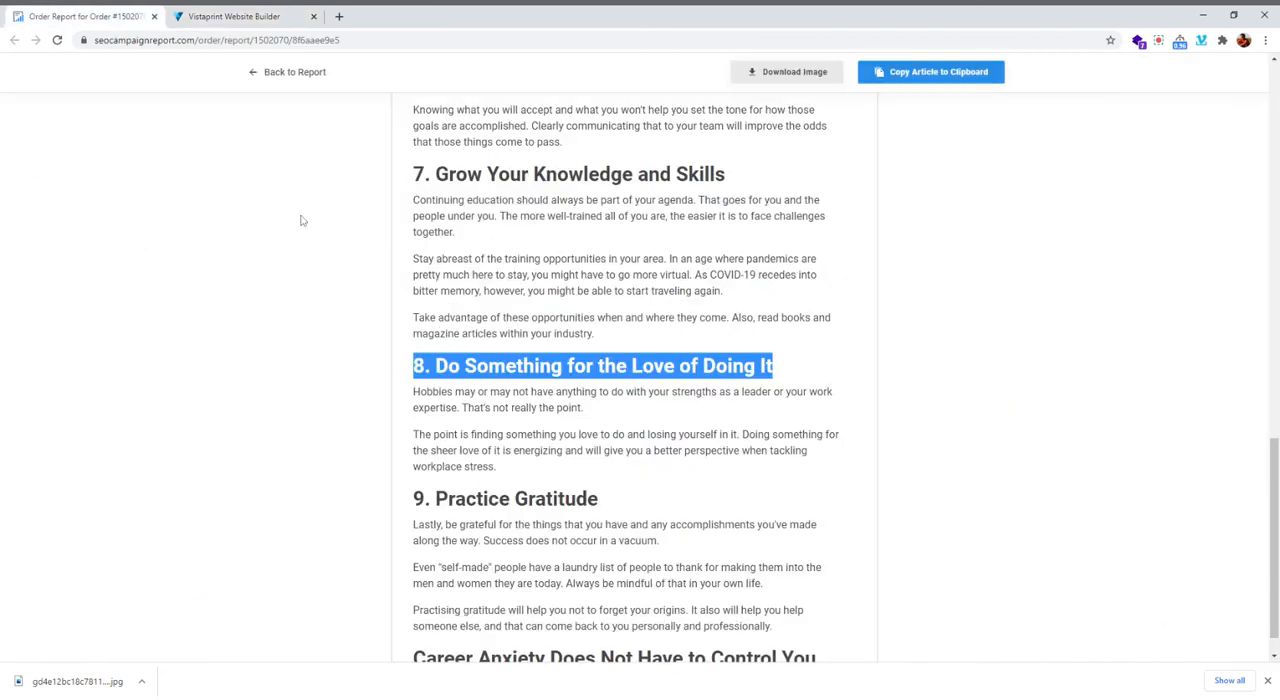
{"action": "left_click", "coordinate": [241, 20]}
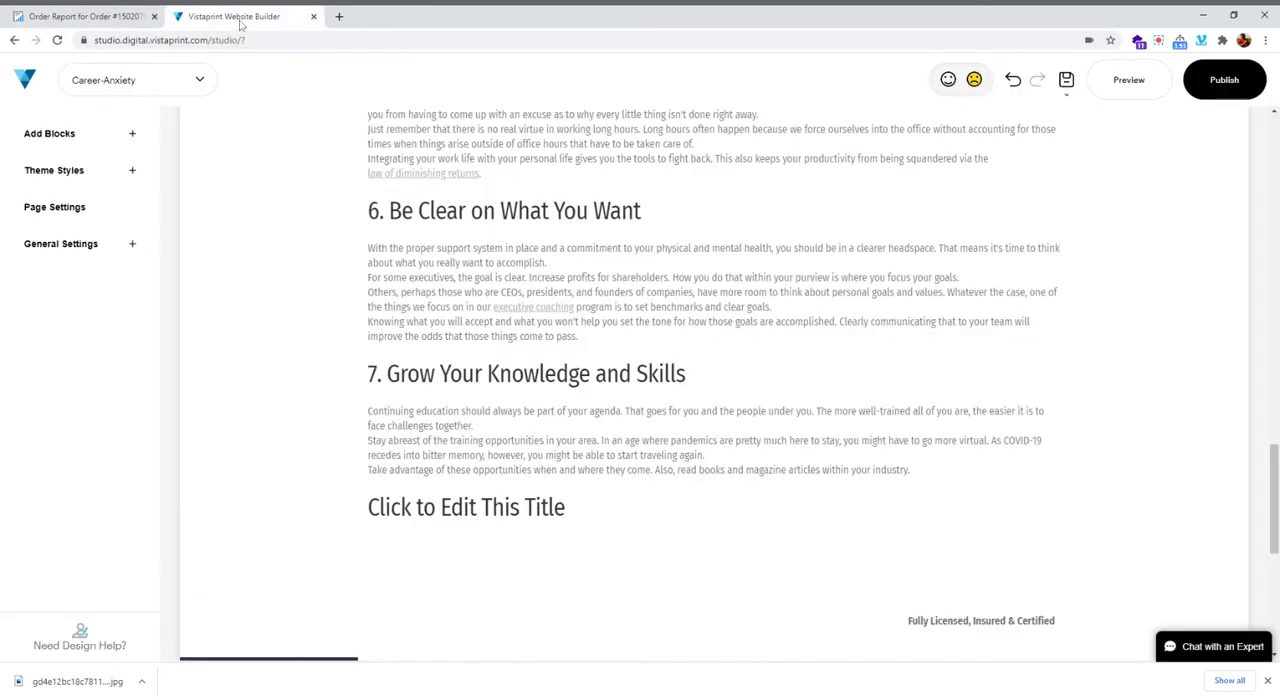
{"action": "left_click", "coordinate": [468, 508]}
{"action": "type", "text": "8. Do Something for the Love of Doing It"}
{"action": "key", "text": "ctrl+a"}
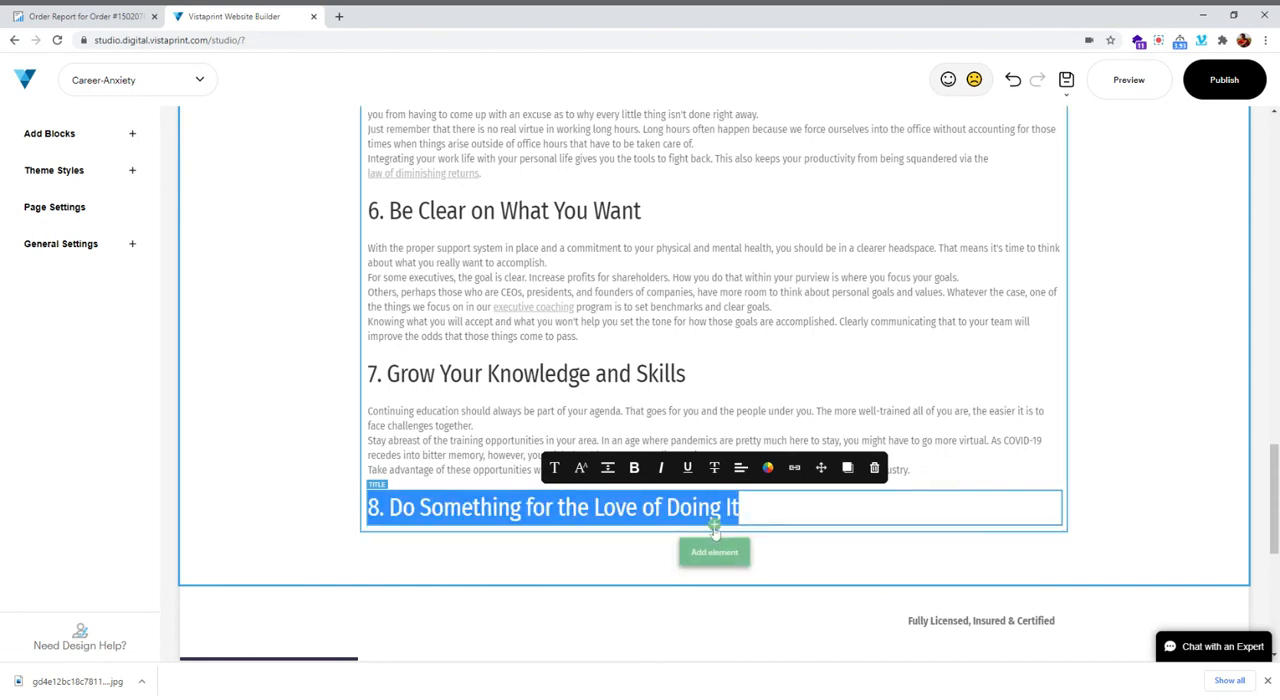
Add a P1 paragraph below the section 8 heading and fill it with that section's two paragraphs copied from the order report
{"action": "left_click", "coordinate": [714, 552]}
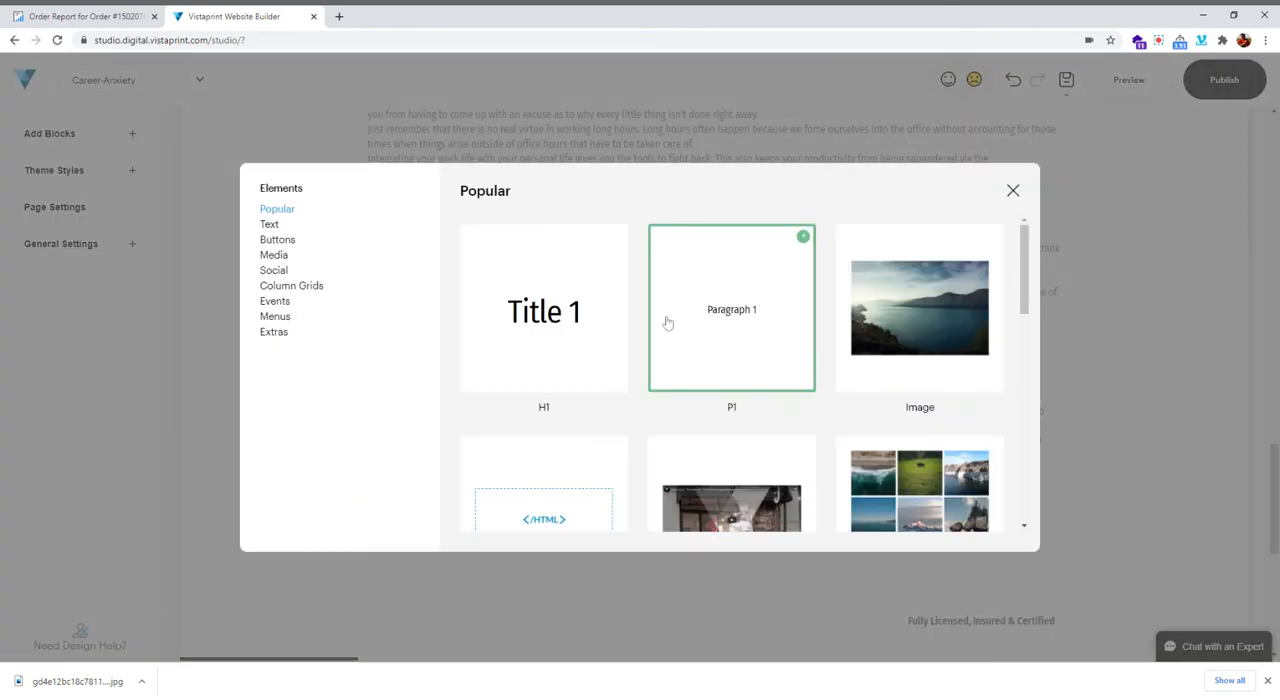
{"action": "left_click", "coordinate": [112, 18]}
{"action": "left_click_drag", "start_coordinate": [408, 392], "coordinate": [560, 470]}
{"action": "key", "text": "ctrl+c"}
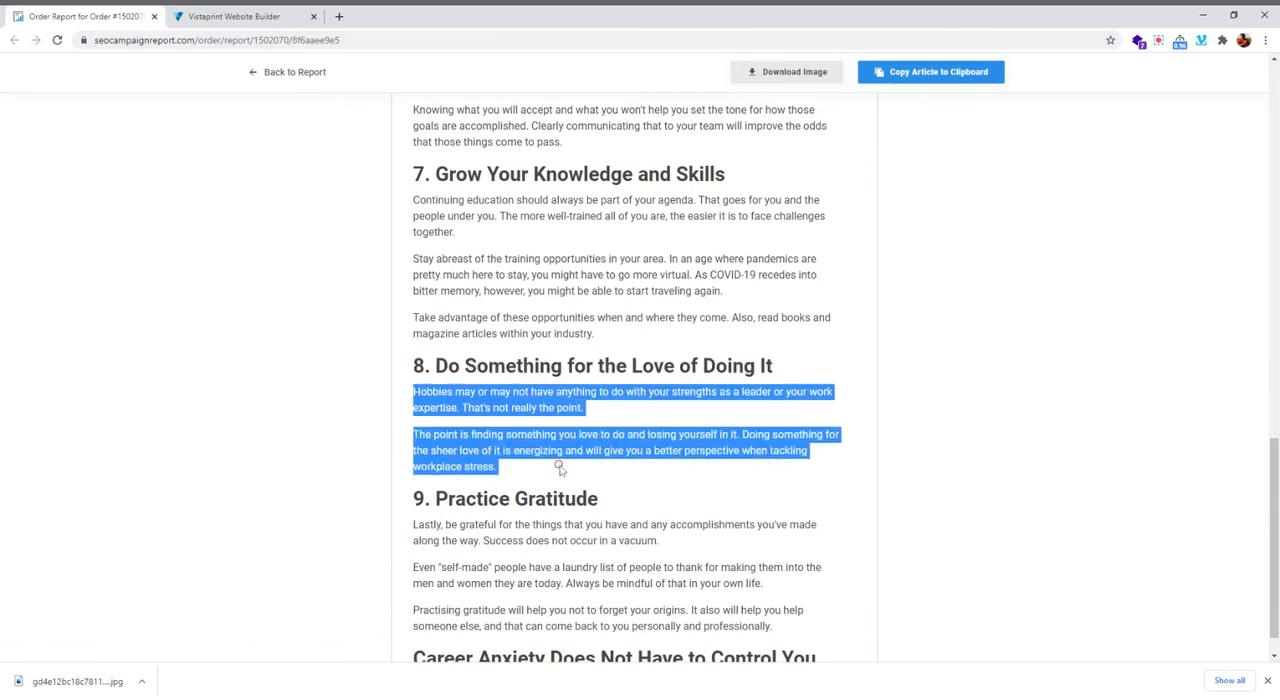
{"action": "left_click", "coordinate": [190, 16]}
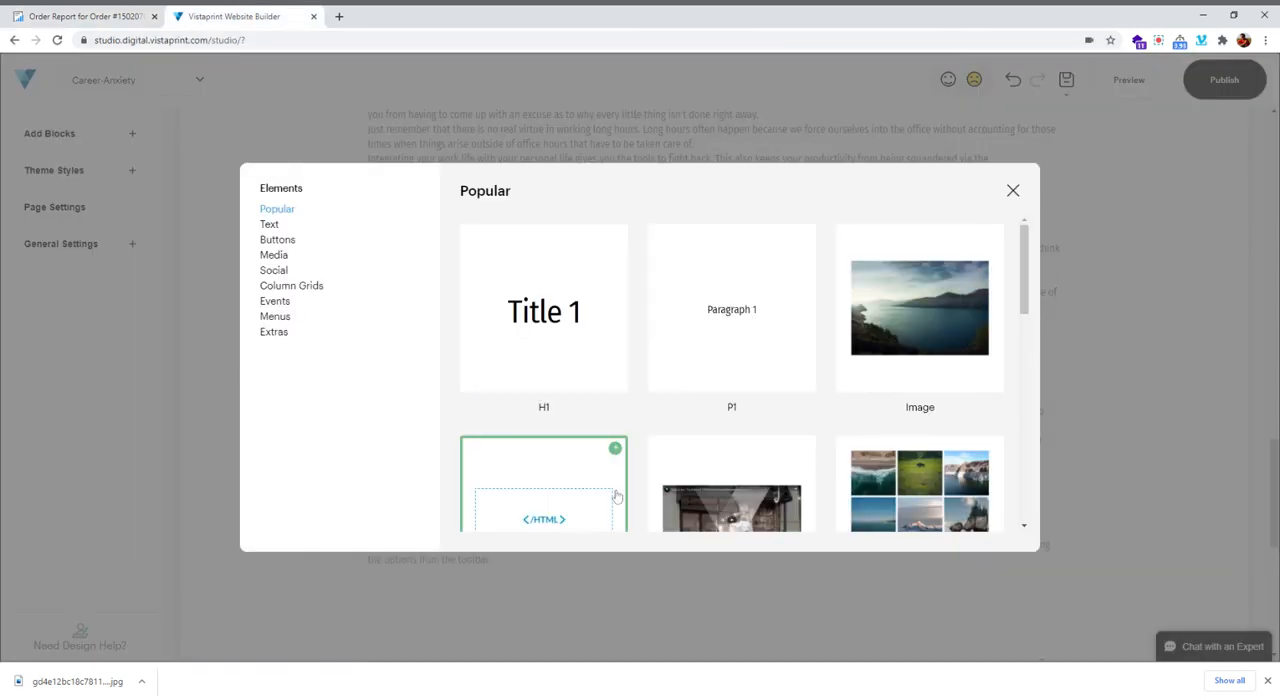
{"action": "left_click", "coordinate": [684, 341]}
{"action": "left_click", "coordinate": [478, 546]}
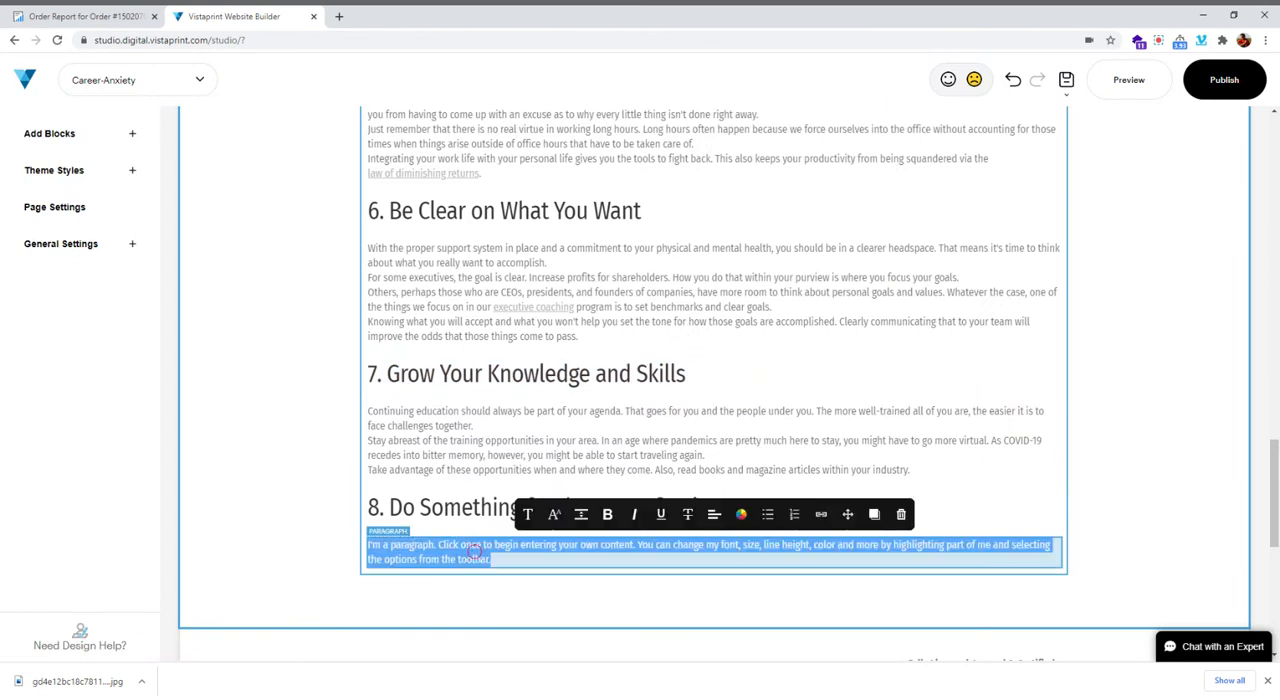
{"action": "key", "text": "ctrl+v"}
Insert an H2 title below the section 8 paragraph and replace its placeholder with "9. Practice Gratitude", copied from the order report
{"action": "scroll", "coordinate": [643, 517], "scroll_direction": "down", "scroll_amount": 2}
{"action": "scroll", "coordinate": [643, 517], "scroll_direction": "down", "scroll_amount": 1}
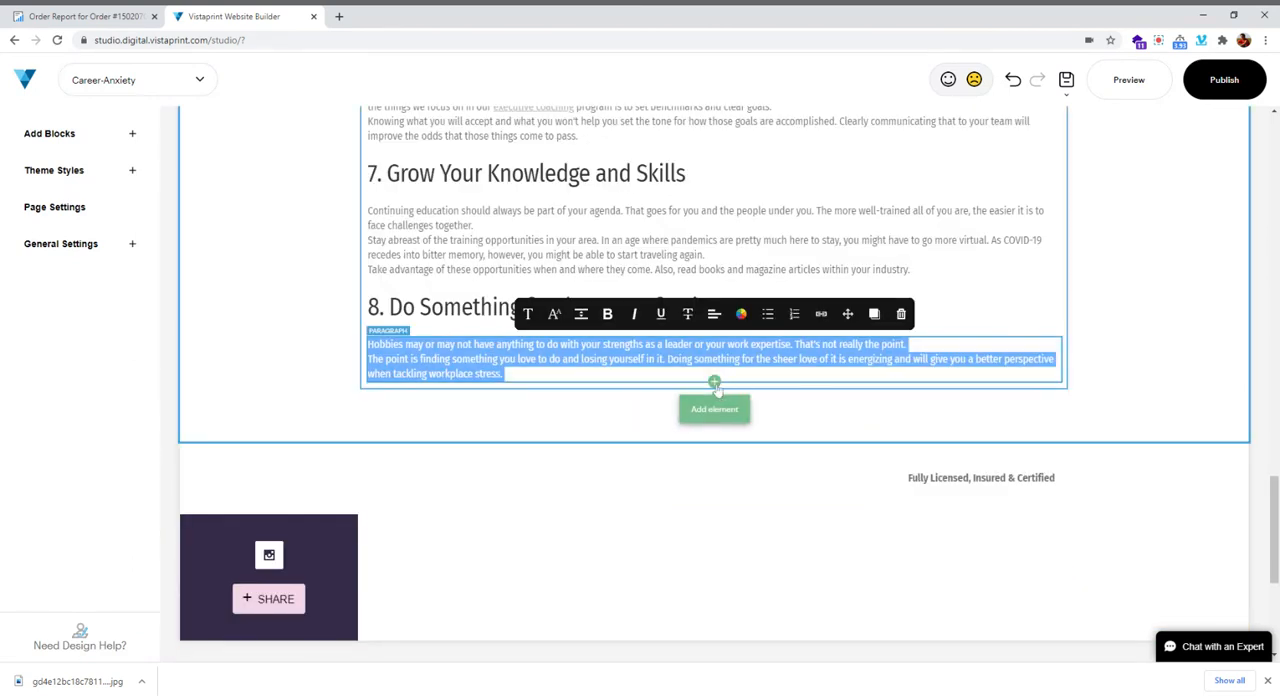
{"action": "left_click", "coordinate": [714, 382]}
{"action": "left_click", "coordinate": [80, 16]}
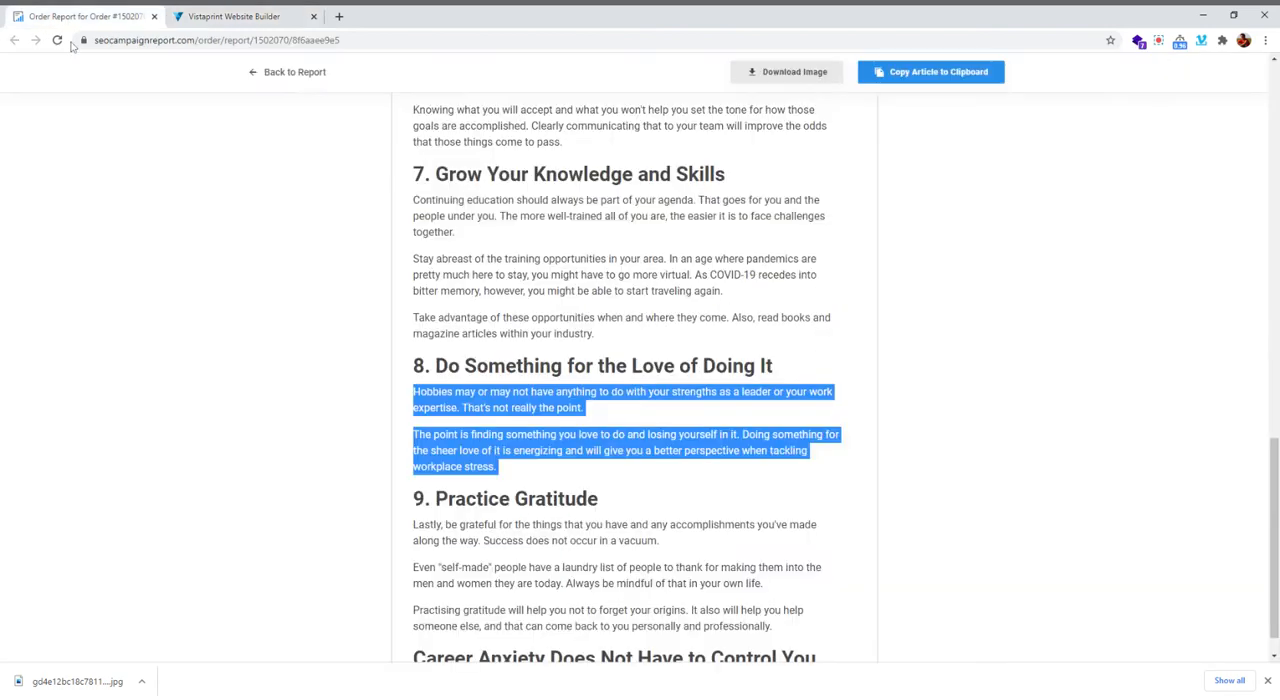
{"action": "scroll", "coordinate": [635, 380], "scroll_direction": "down", "scroll_amount": 2}
{"action": "left_click_drag", "start_coordinate": [602, 301], "coordinate": [417, 298]}
{"action": "key", "text": "ctrl+c"}
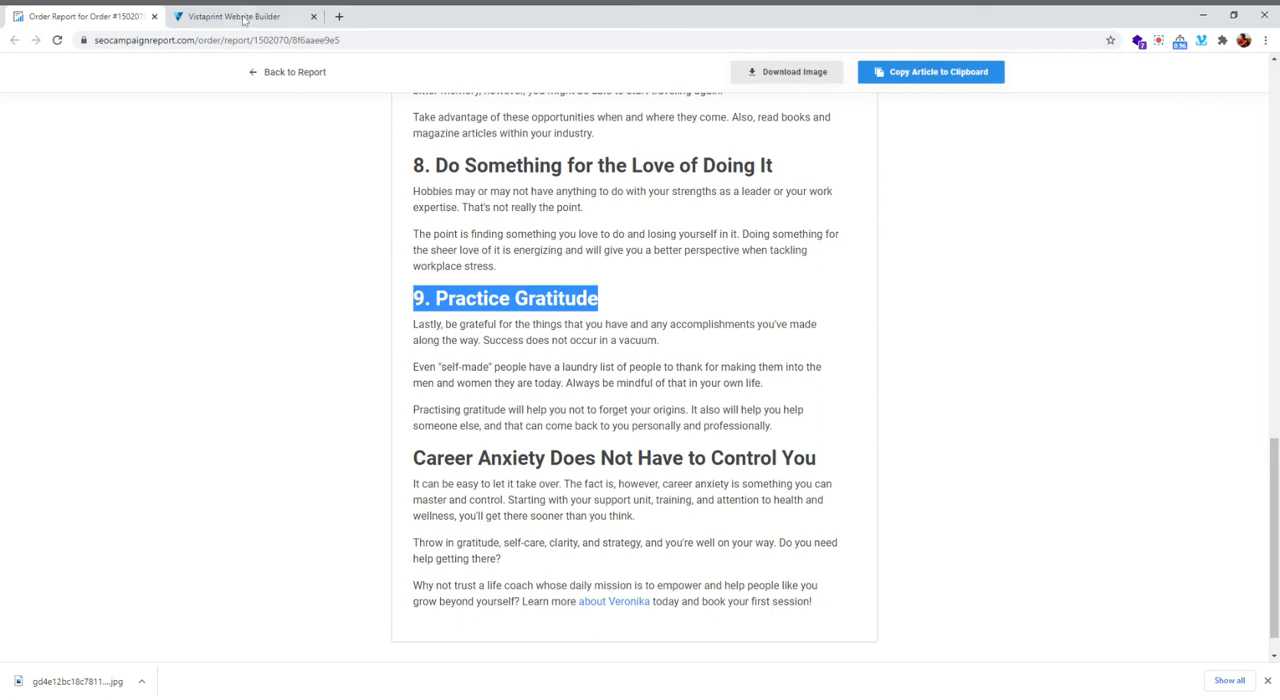
{"action": "left_click", "coordinate": [240, 17]}
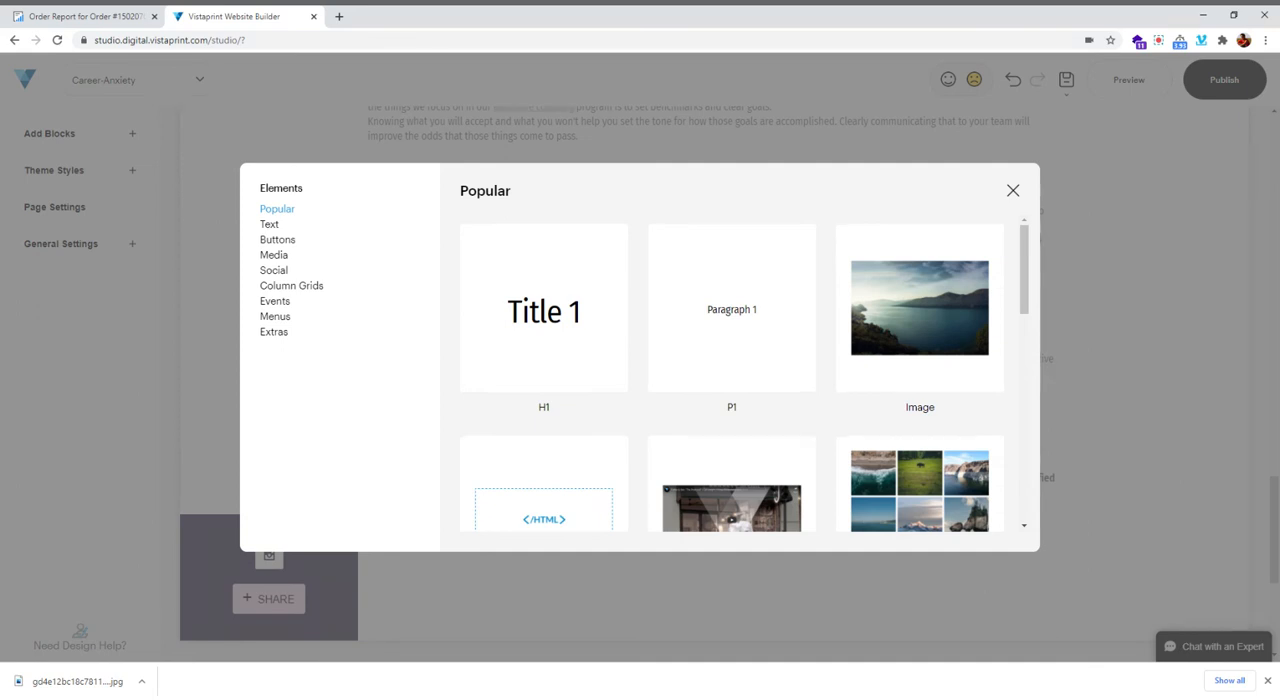
{"action": "left_click", "coordinate": [269, 224]}
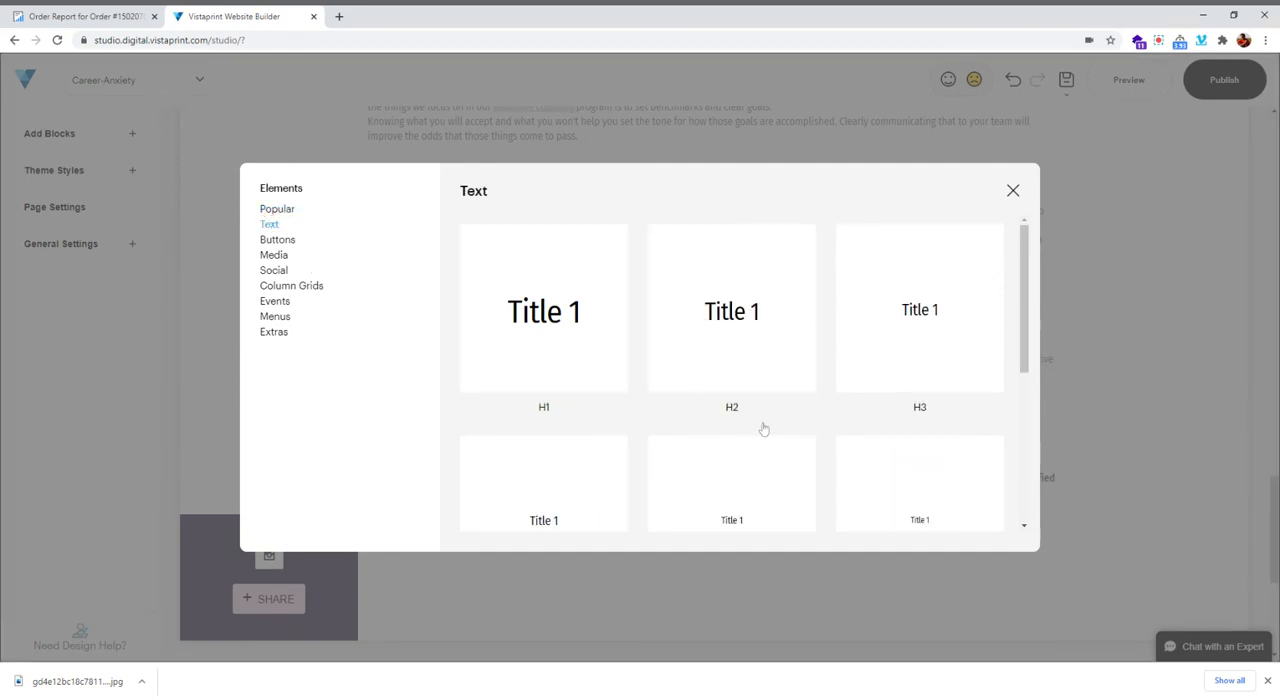
{"action": "left_click_drag", "start_coordinate": [762, 380], "coordinate": [494, 335]}
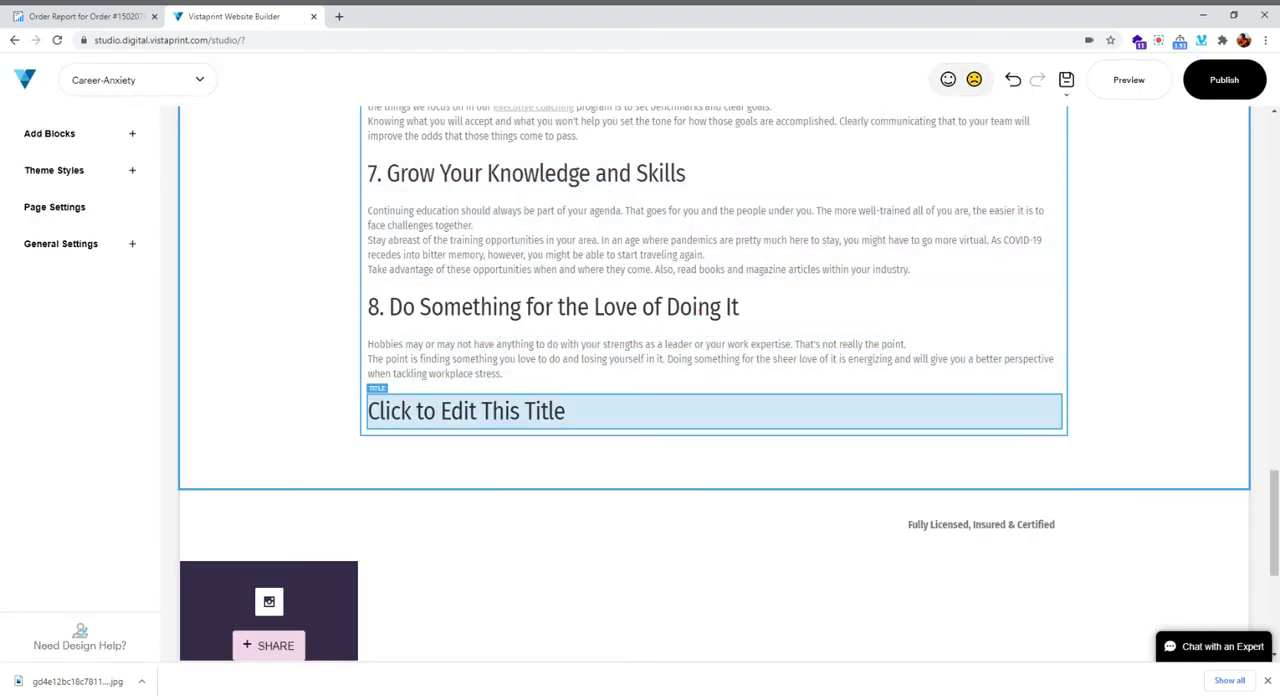
{"action": "key", "text": "ctrl+v"}
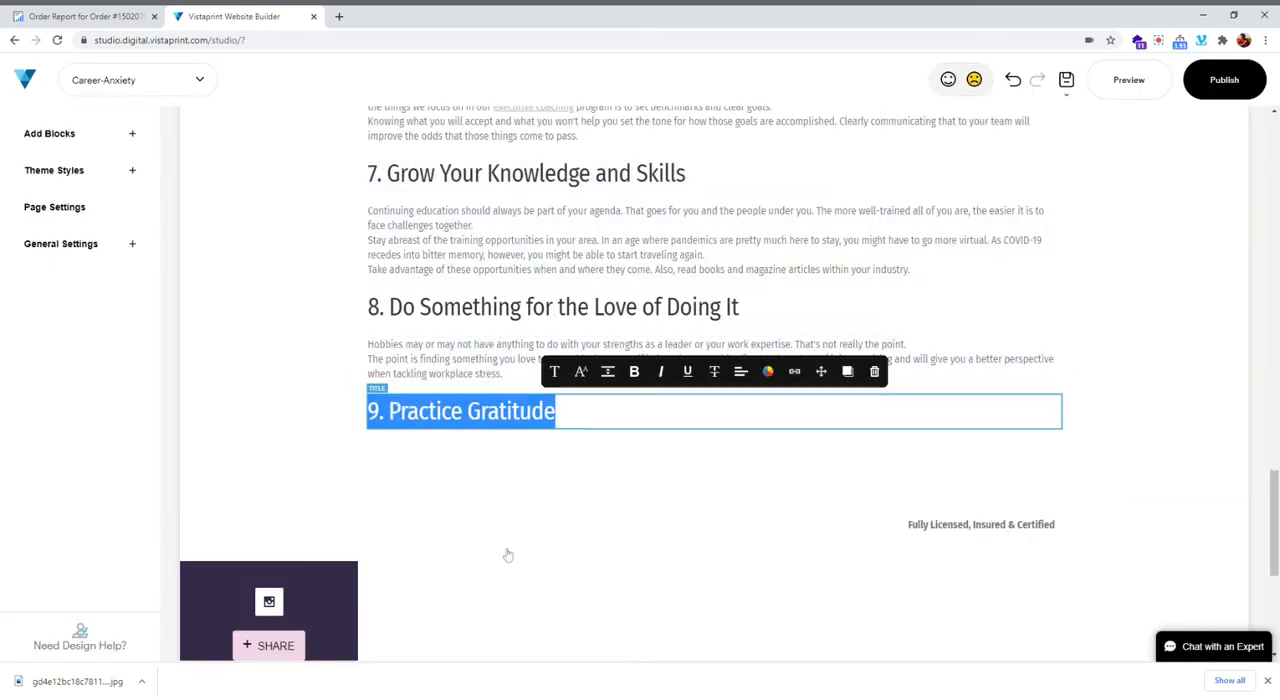
Copy the three section 9 paragraphs from the order report into a new P1 paragraph below "9. Practice Gratitude" in the builder
{"action": "left_click", "coordinate": [88, 16]}
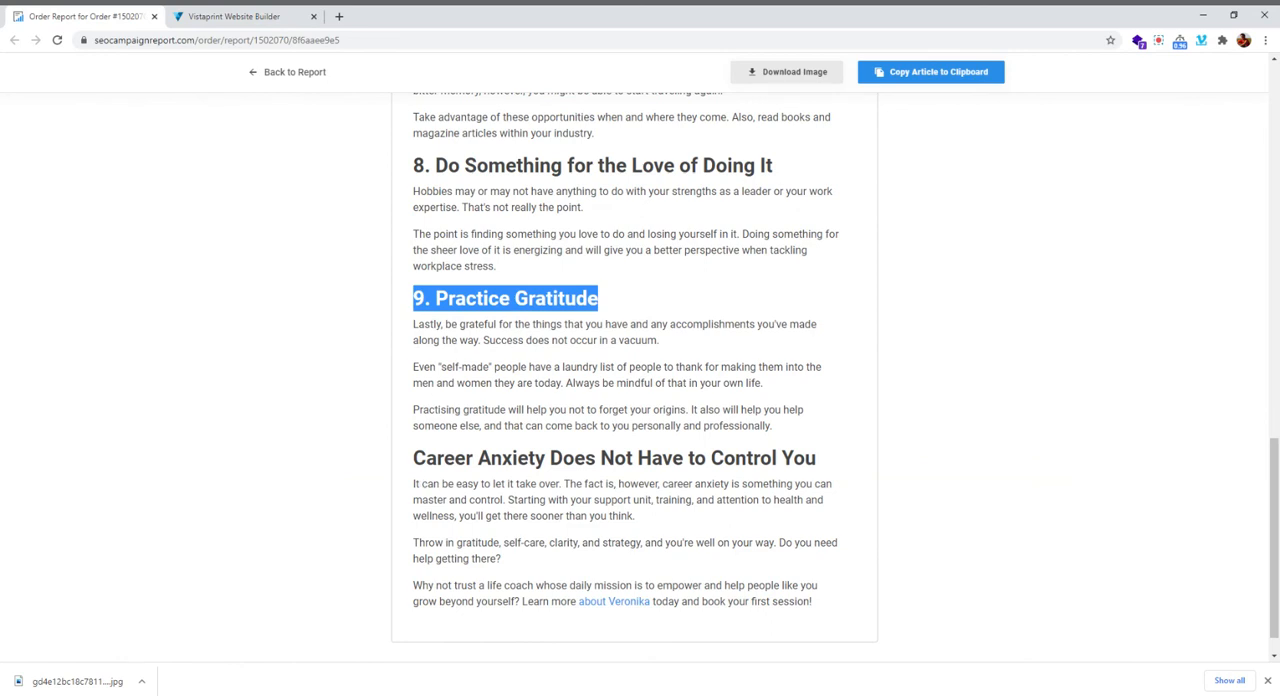
{"action": "left_click_drag", "start_coordinate": [413, 324], "coordinate": [825, 428]}
{"action": "key", "text": "ctrl+c"}
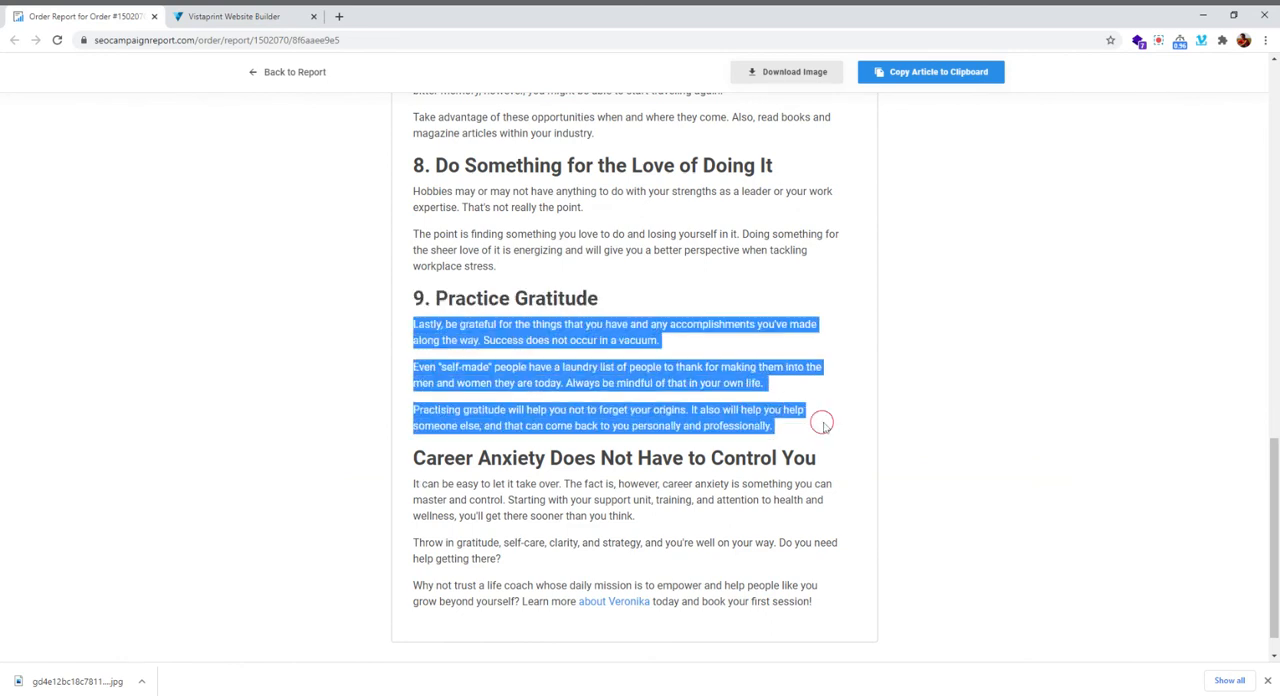
{"action": "key", "text": "ctrl+Tab"}
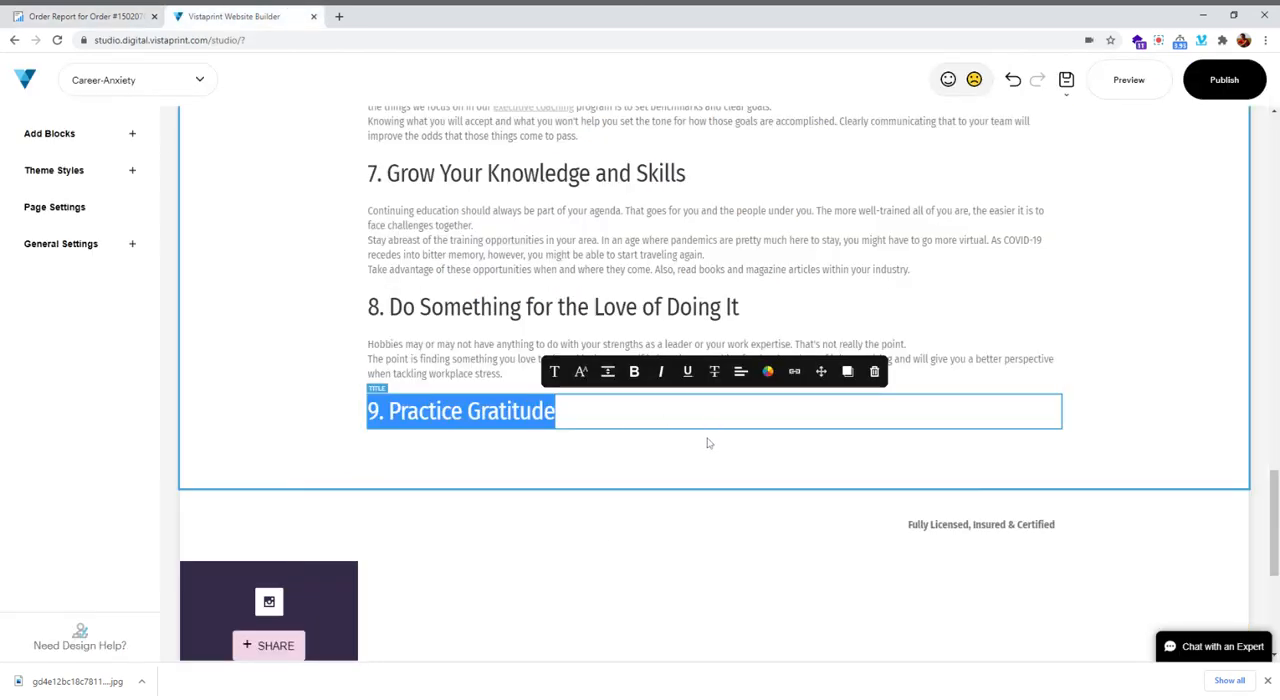
{"action": "left_click", "coordinate": [714, 456]}
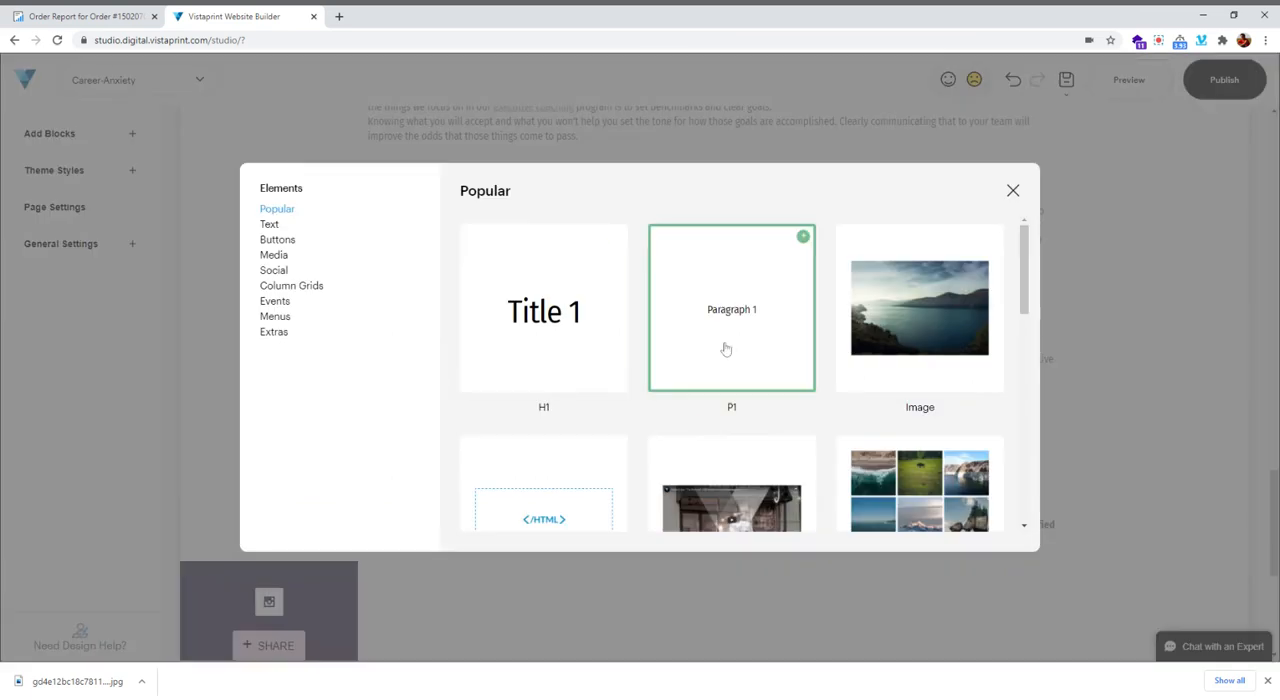
{"action": "left_click", "coordinate": [556, 458]}
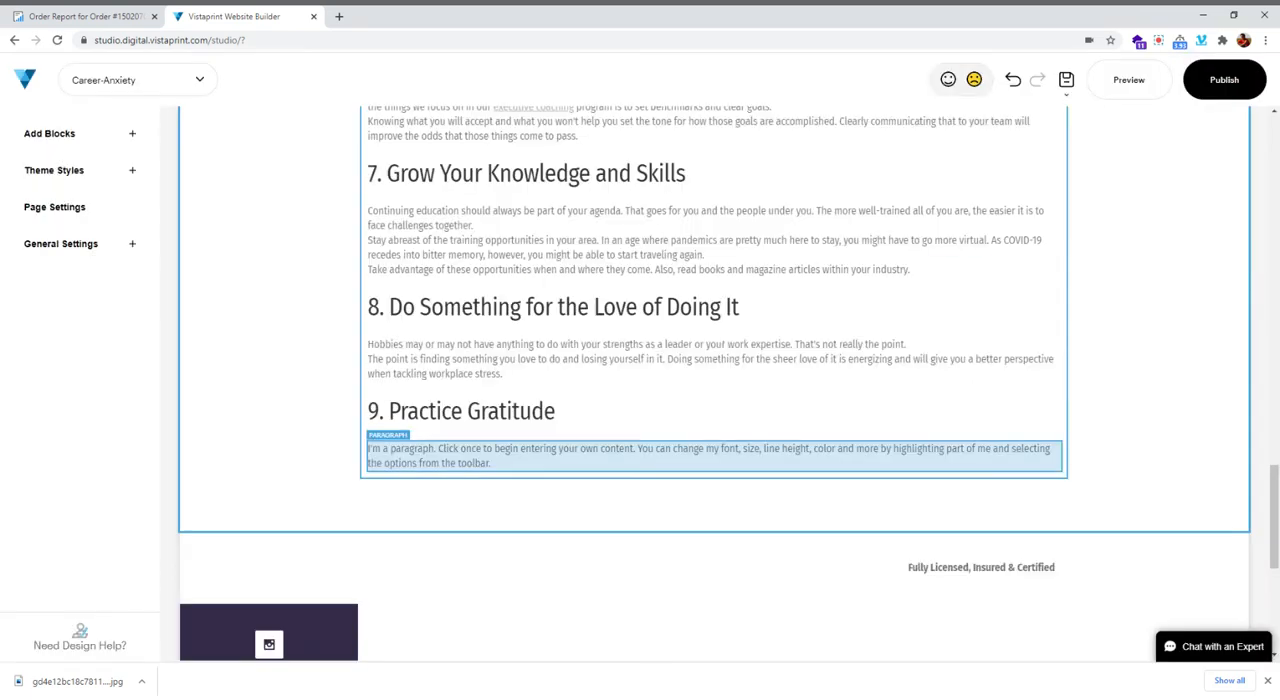
{"action": "left_click", "coordinate": [460, 452]}
{"action": "key", "text": "ctrl+v"}
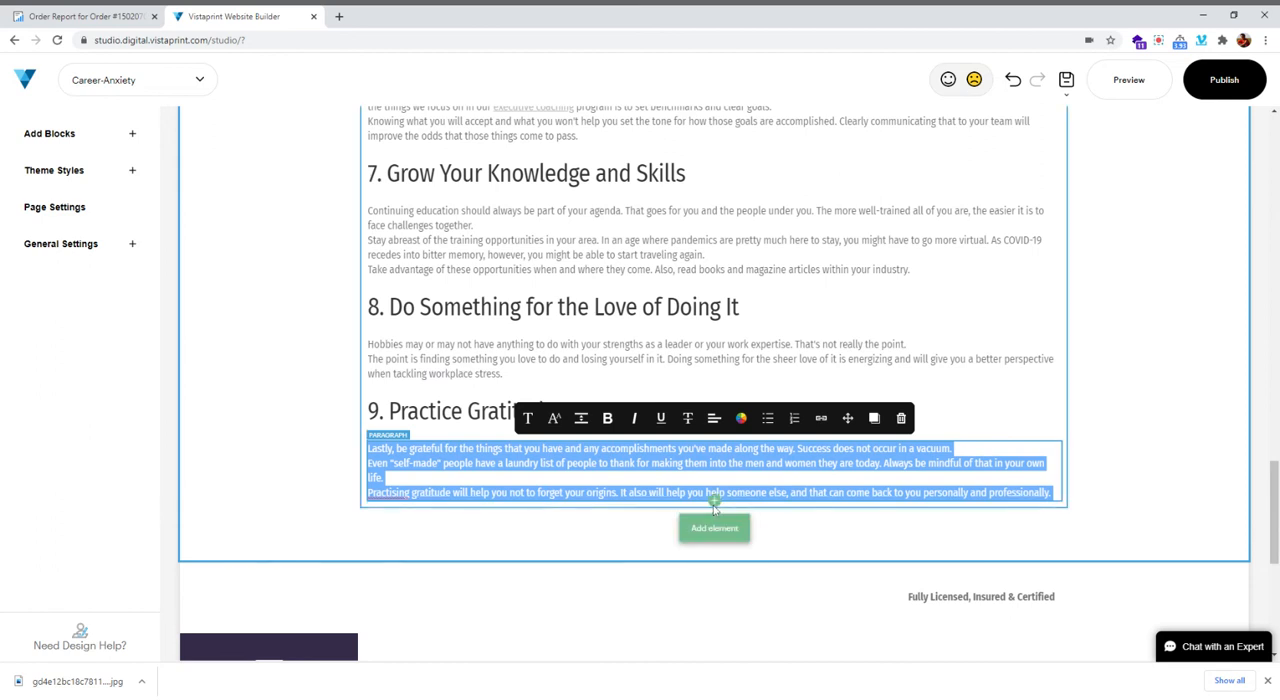
Insert an H2 title below the section 9 paragraph and replace its placeholder with "Career Anxiety Does Not Have to Control You", copied from the order report
{"action": "left_click", "coordinate": [714, 503]}
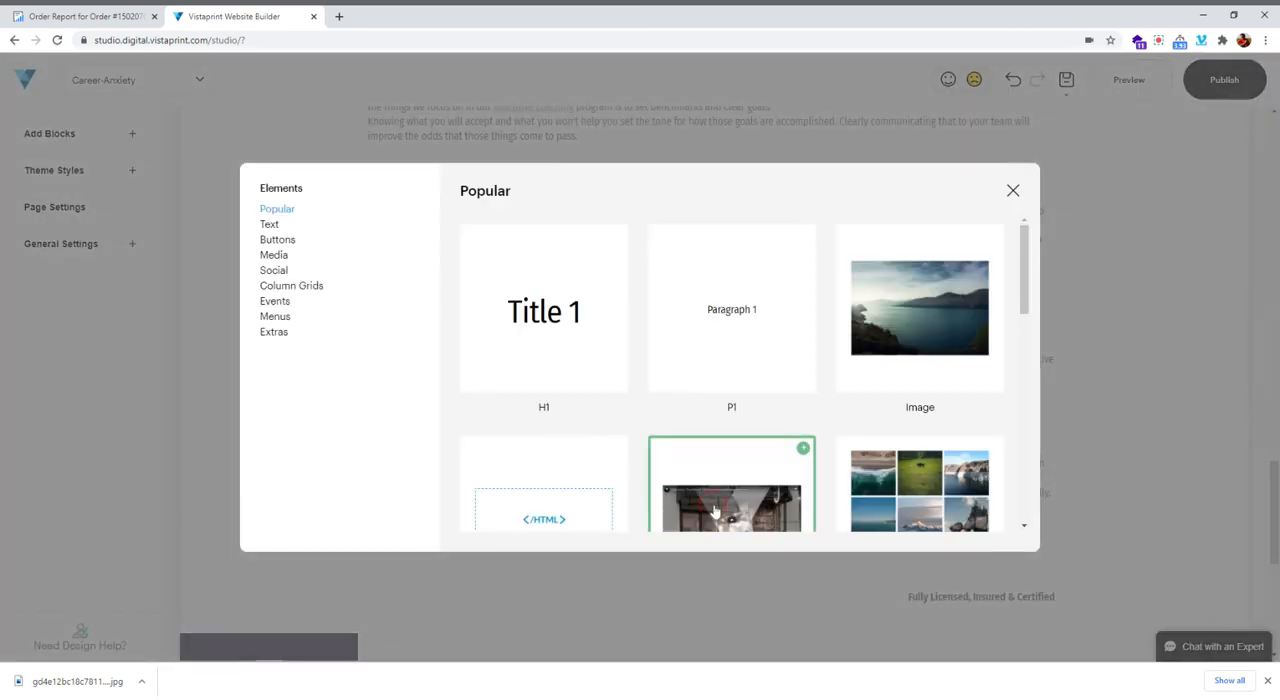
{"action": "left_click", "coordinate": [60, 17]}
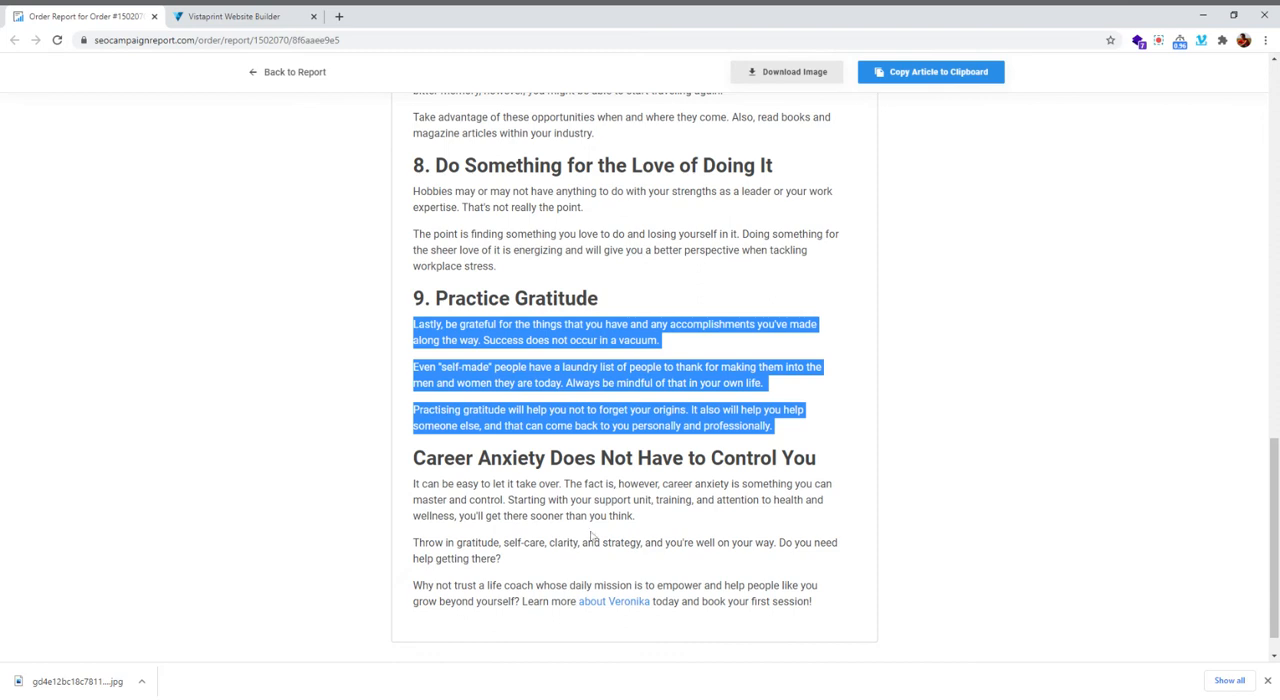
{"action": "scroll", "coordinate": [592, 537], "scroll_direction": "down", "scroll_amount": 1}
{"action": "left_click_drag", "start_coordinate": [413, 391], "coordinate": [820, 393]}
{"action": "key", "text": "ctrl+c"}
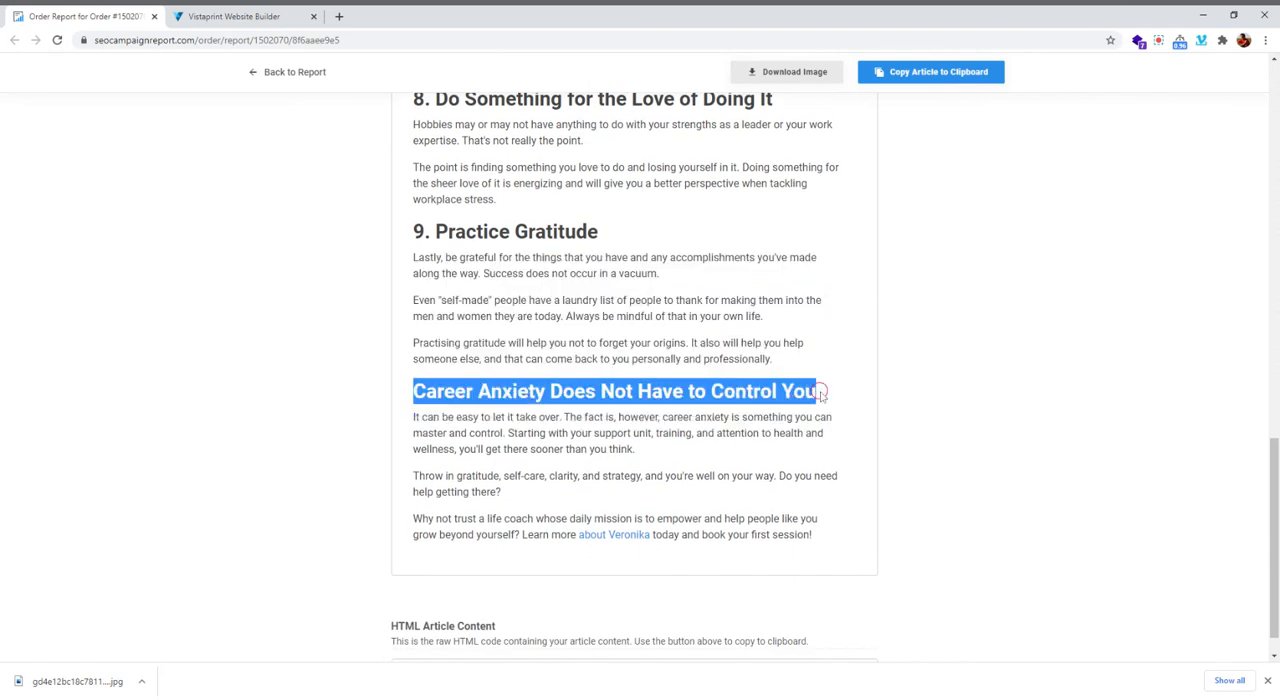
{"action": "left_click", "coordinate": [290, 14]}
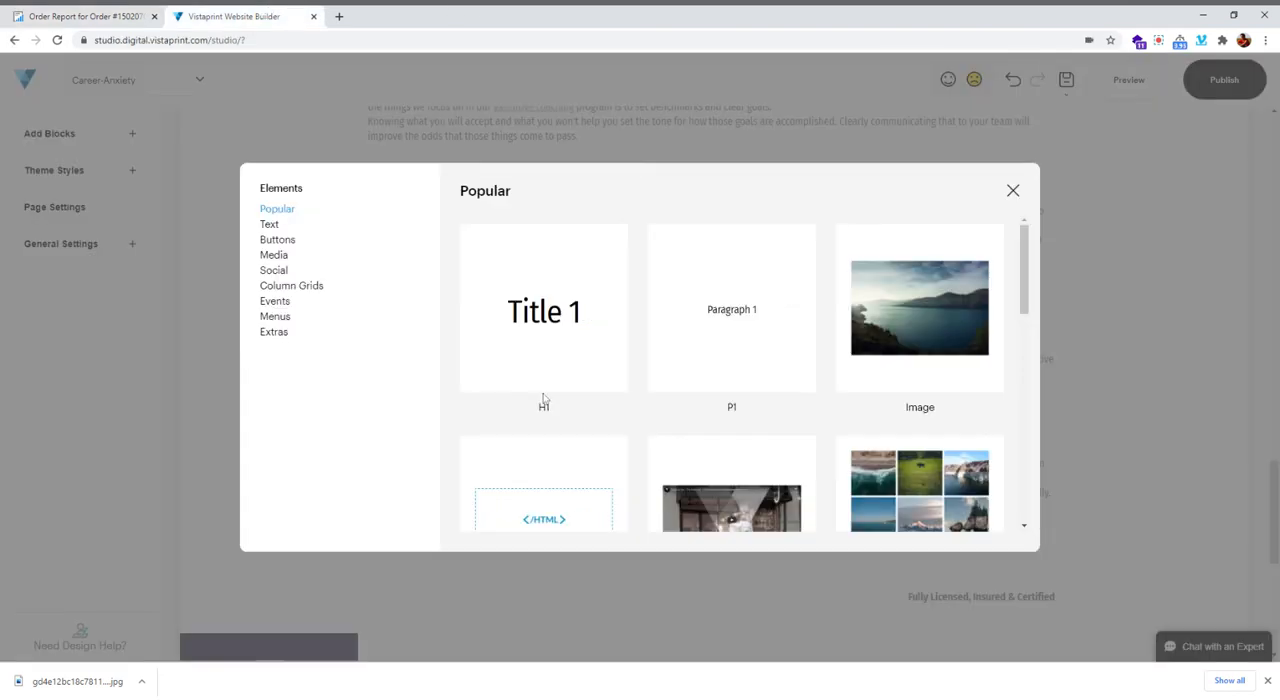
{"action": "left_click", "coordinate": [270, 226]}
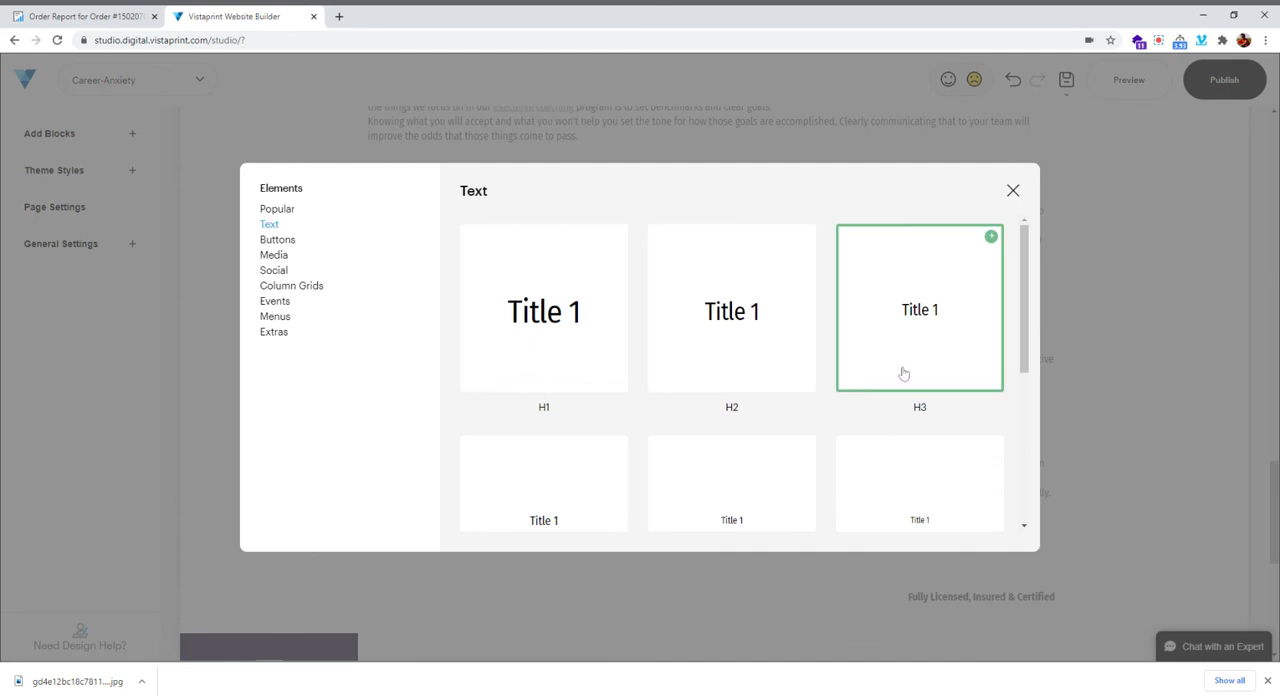
{"action": "left_click", "coordinate": [603, 451]}
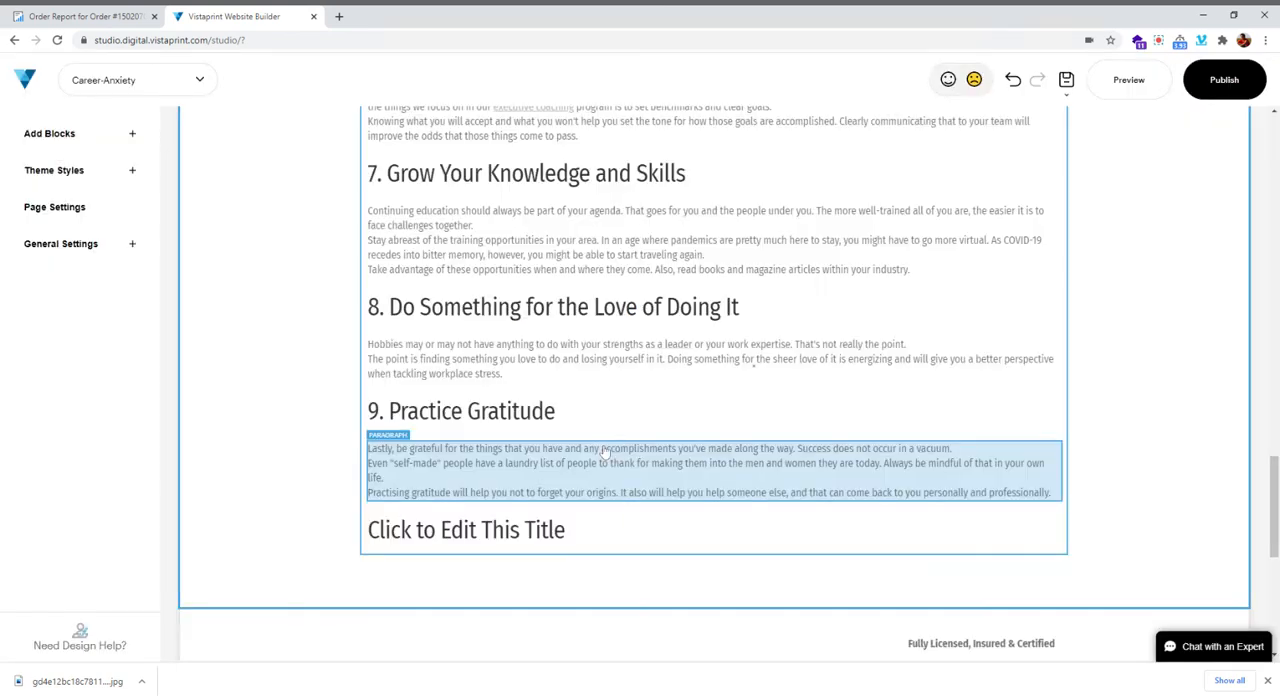
{"action": "left_click", "coordinate": [487, 535]}
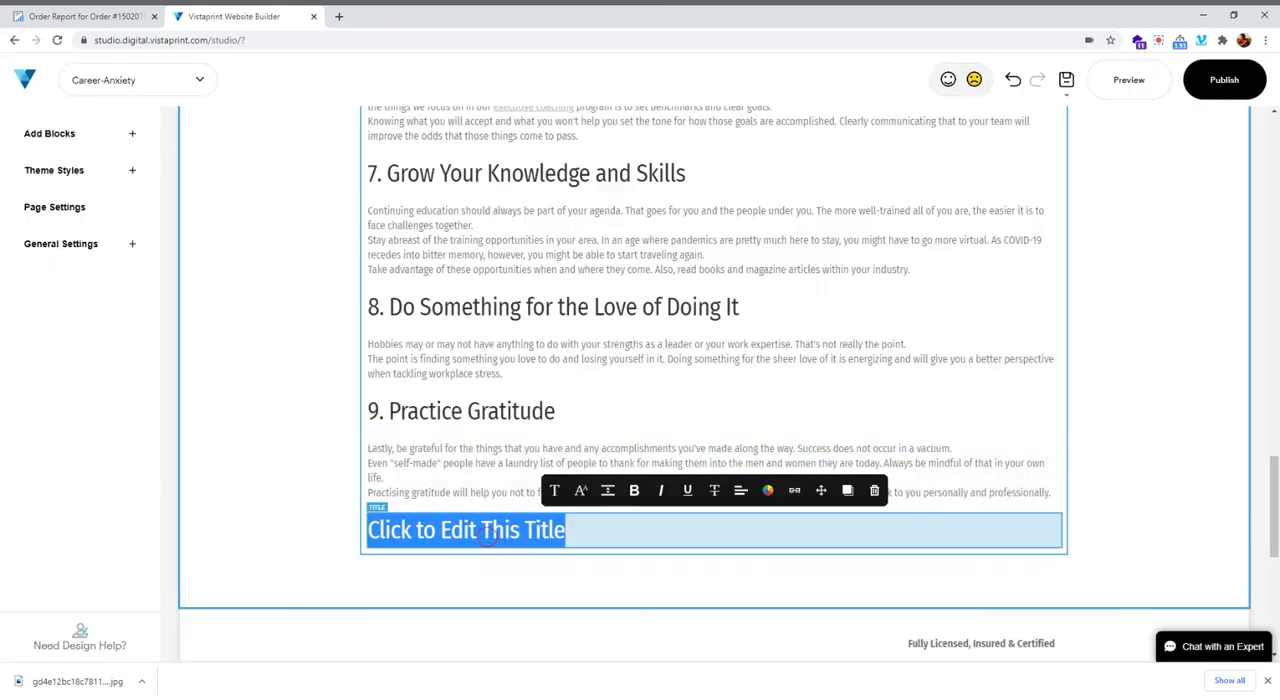
{"action": "key", "text": "ctrl+v"}
Add a P1 paragraph below "Career Anxiety Does Not Have to Control You" and fill it with the three closing paragraphs copied from the order report
{"action": "scroll", "coordinate": [629, 477], "scroll_direction": "down", "scroll_amount": 3}
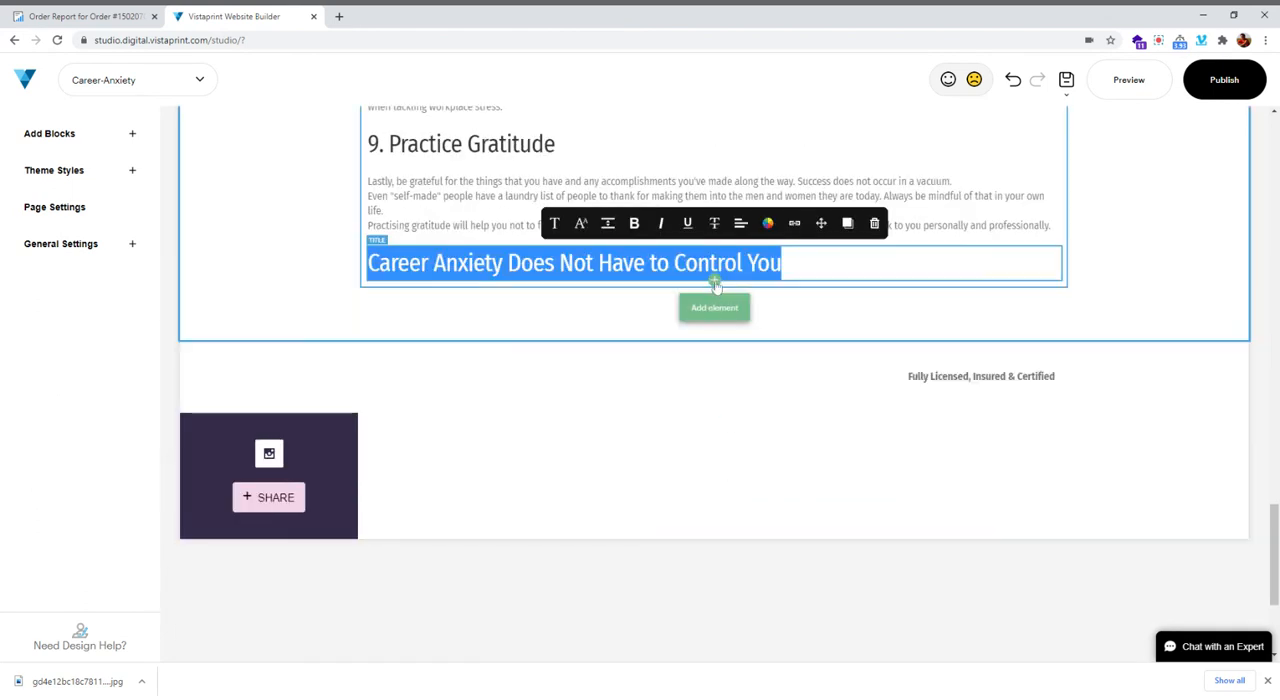
{"action": "left_click", "coordinate": [743, 501]}
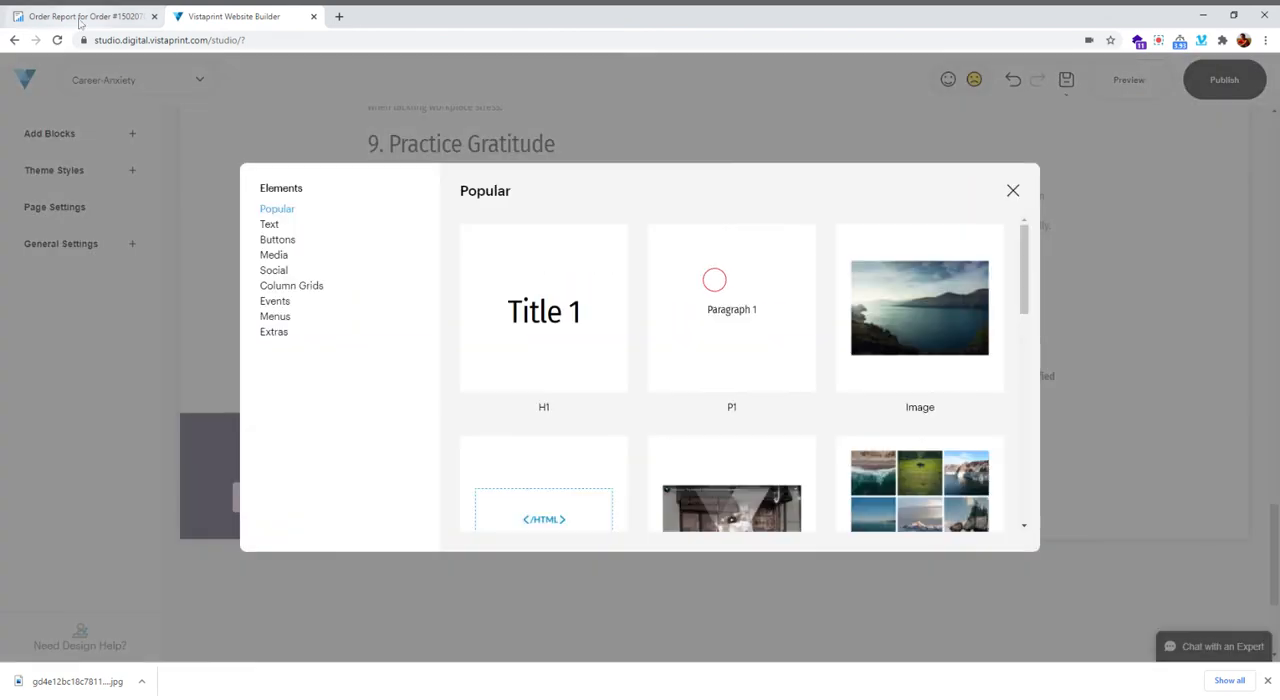
{"action": "left_click", "coordinate": [75, 17]}
{"action": "left_click_drag", "start_coordinate": [414, 418], "coordinate": [863, 534]}
{"action": "key", "text": "ctrl+c"}
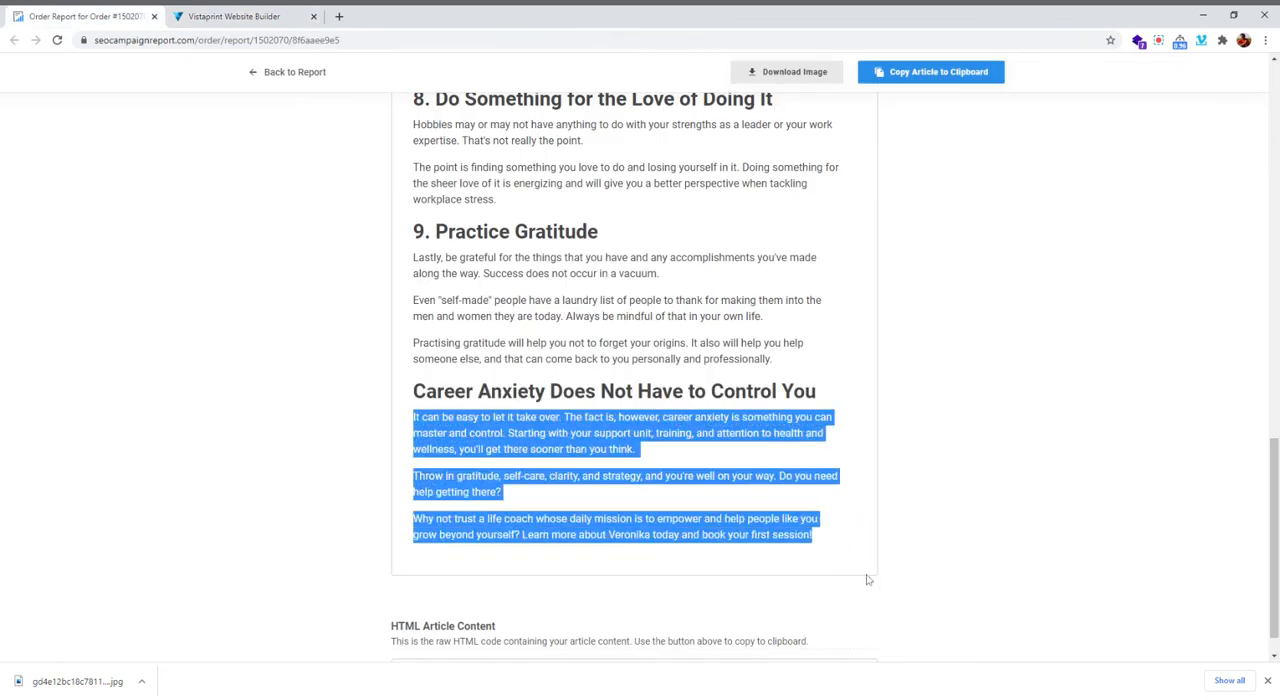
{"action": "scroll", "coordinate": [867, 579], "scroll_direction": "down", "scroll_amount": 3}
{"action": "left_click_drag", "start_coordinate": [849, 548], "coordinate": [854, 643]}
{"action": "left_click", "coordinate": [236, 16]}
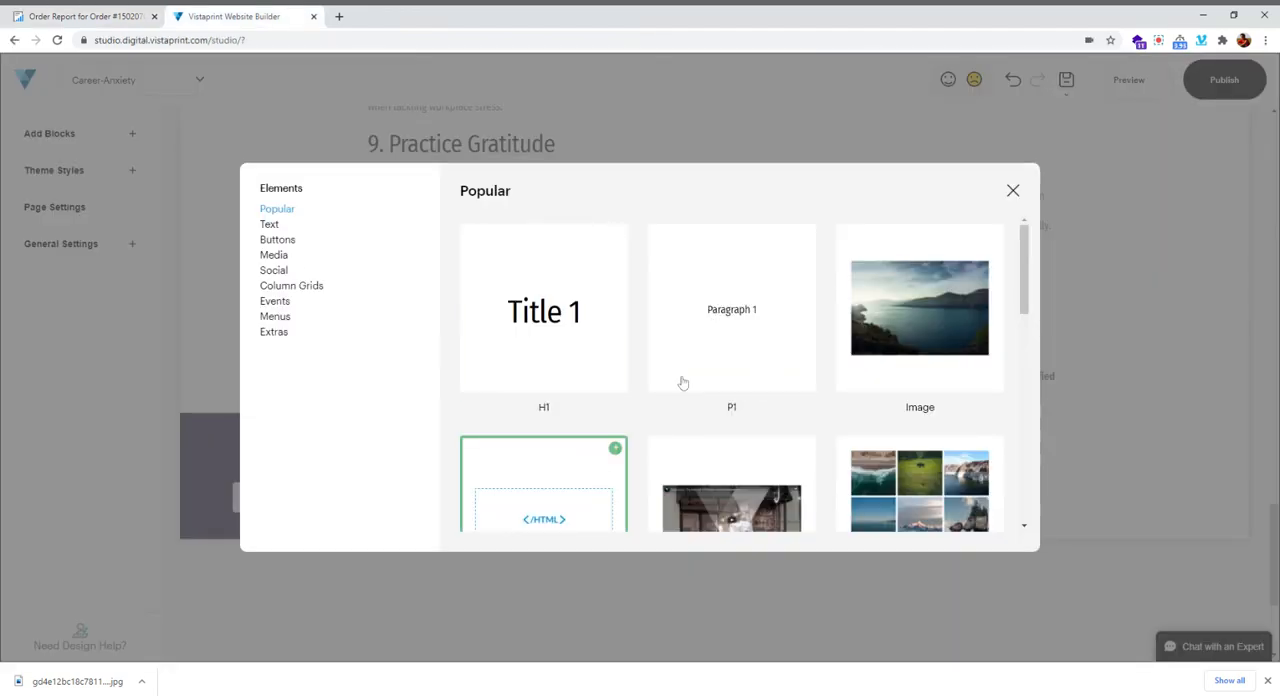
{"action": "left_click", "coordinate": [726, 323]}
{"action": "left_click", "coordinate": [455, 313]}
{"action": "key", "text": "ctrl+v"}
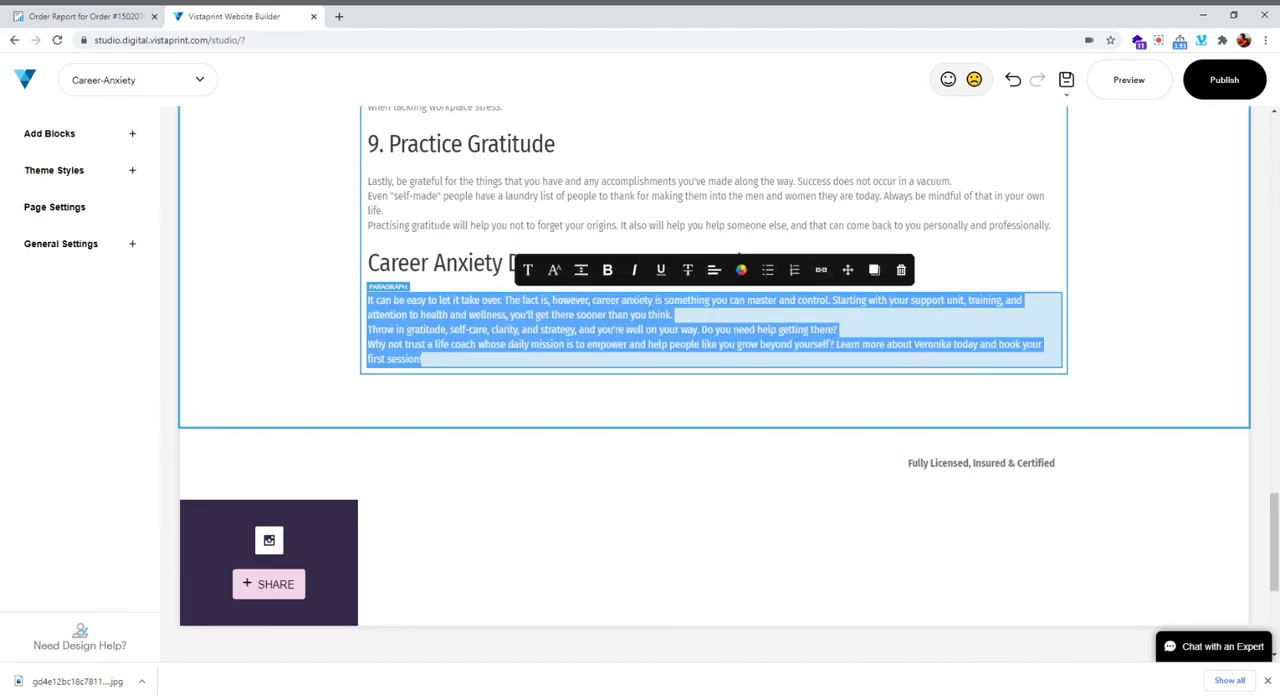
Link the coach's name and "today" in the closing paragraph to the internal About Me page, following the link in the order report
{"action": "key", "text": "ctrl+Page_Up"}
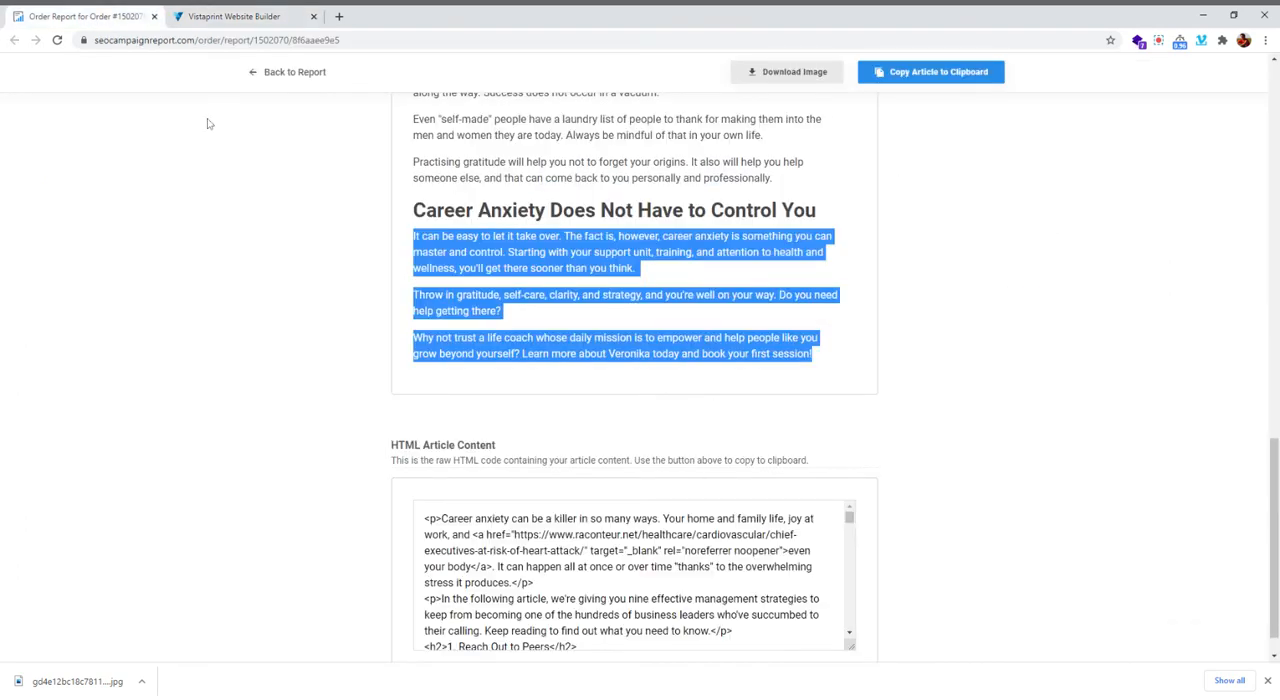
{"action": "left_click", "coordinate": [540, 366]}
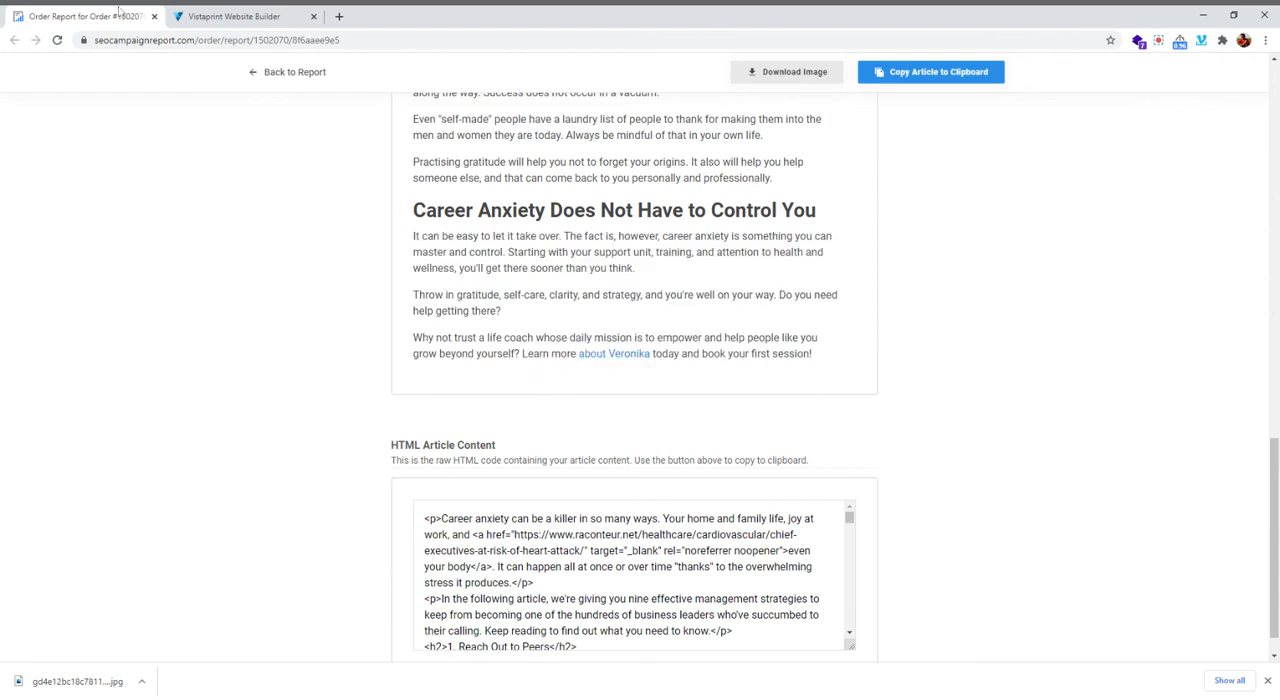
{"action": "left_click", "coordinate": [219, 20]}
{"action": "left_click", "coordinate": [621, 351]}
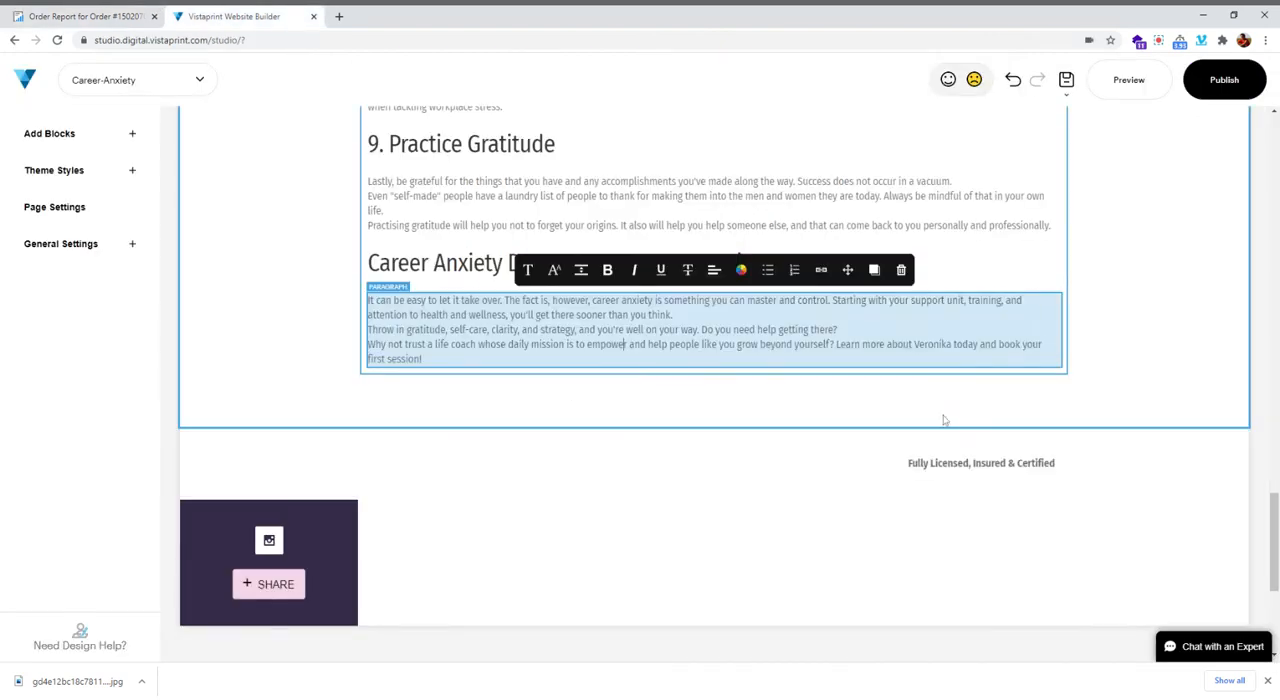
{"action": "left_click_drag", "start_coordinate": [913, 344], "coordinate": [968, 344]}
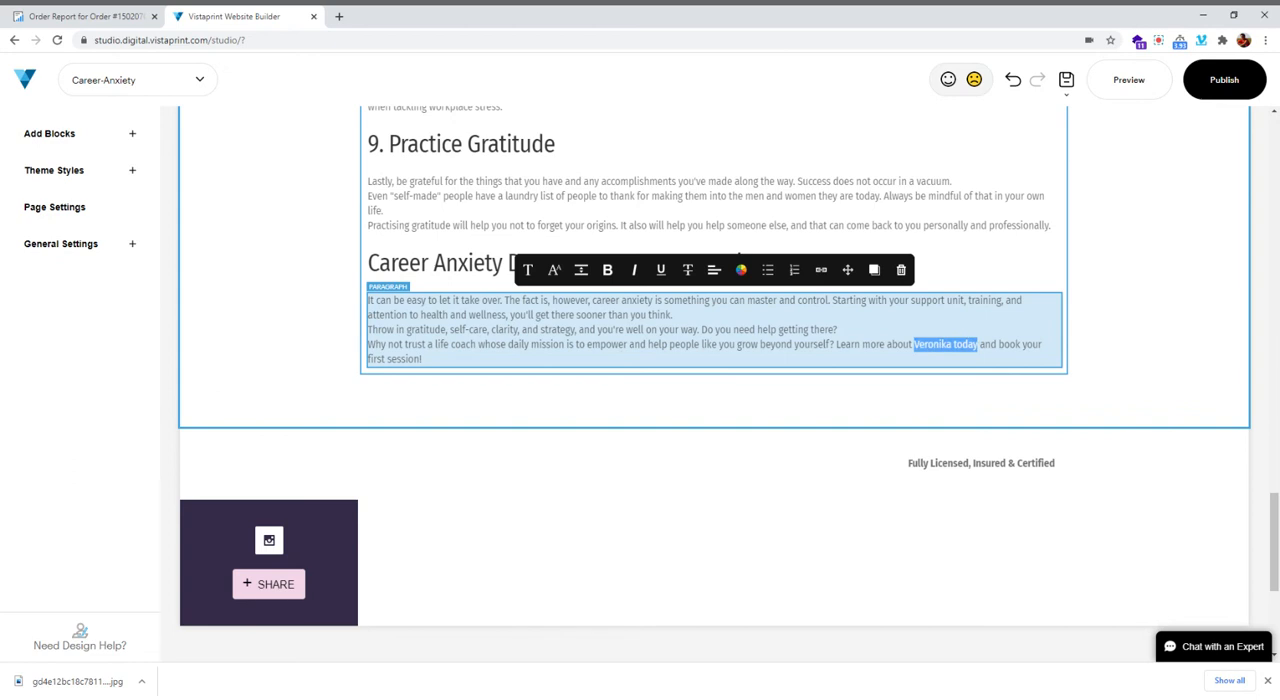
{"action": "left_click", "coordinate": [821, 270]}
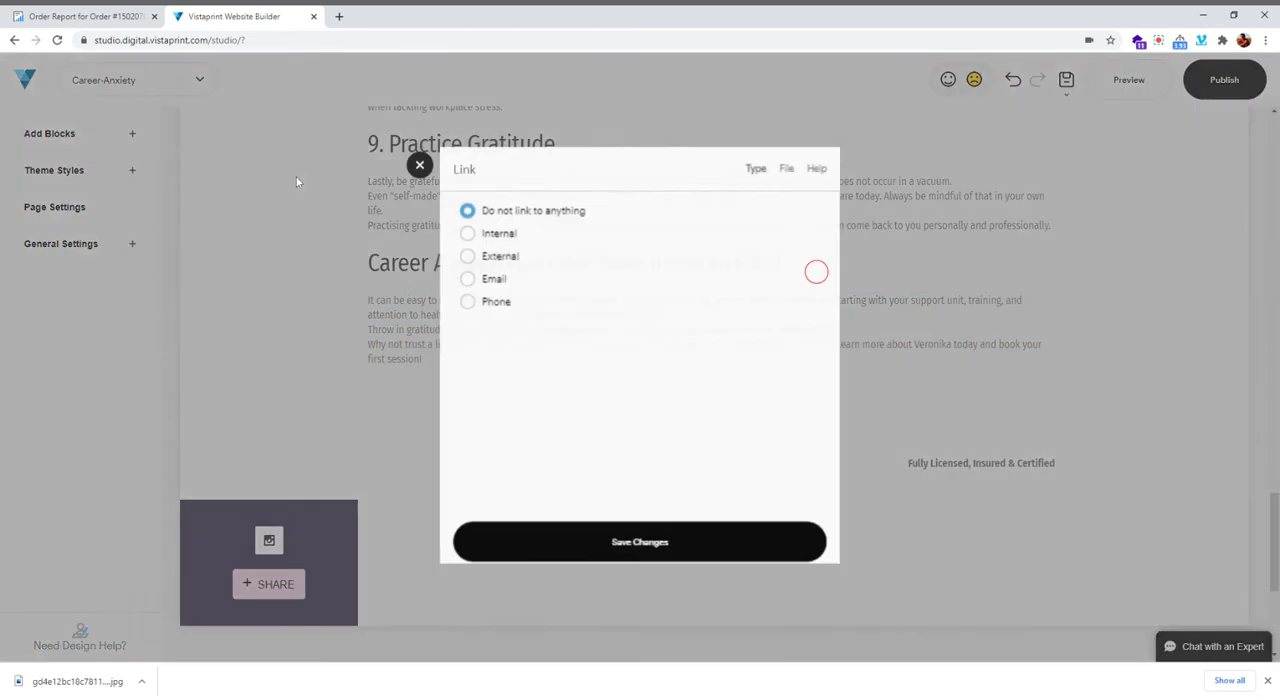
{"action": "left_click", "coordinate": [467, 260]}
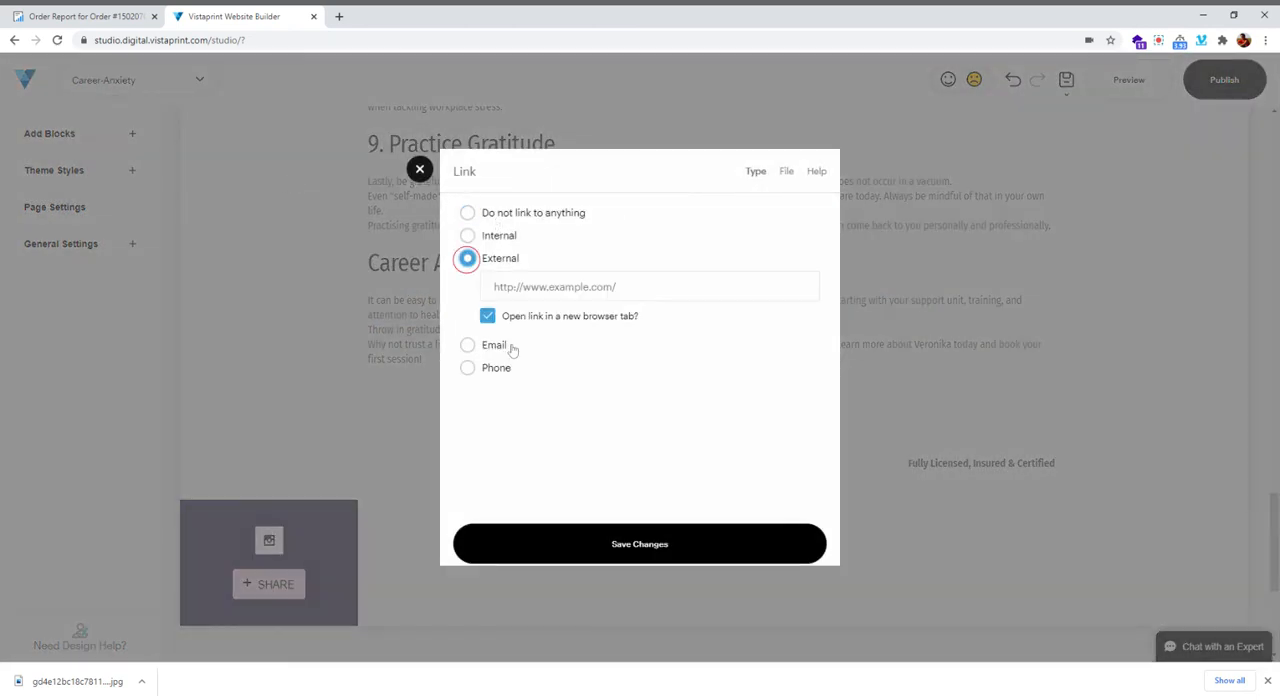
{"action": "left_click", "coordinate": [467, 235]}
{"action": "left_click", "coordinate": [578, 266]}
{"action": "scroll", "coordinate": [571, 357], "scroll_direction": "down", "scroll_amount": 2}
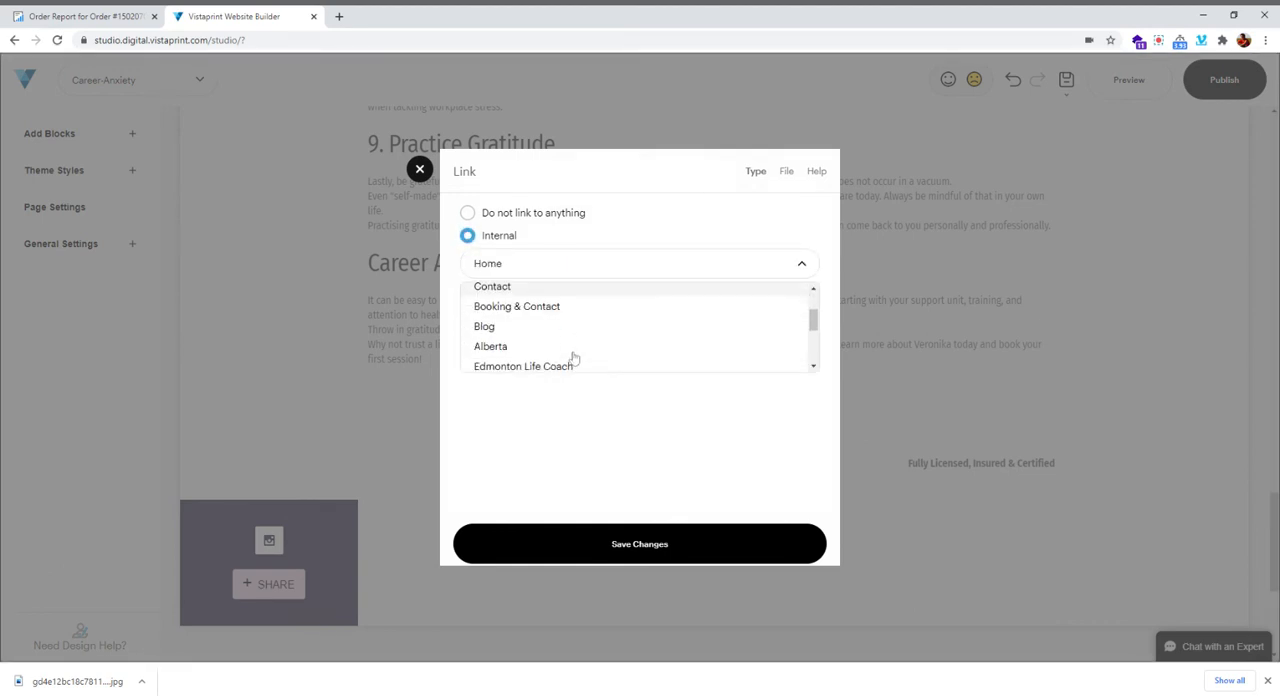
{"action": "scroll", "coordinate": [574, 357], "scroll_direction": "down", "scroll_amount": 3}
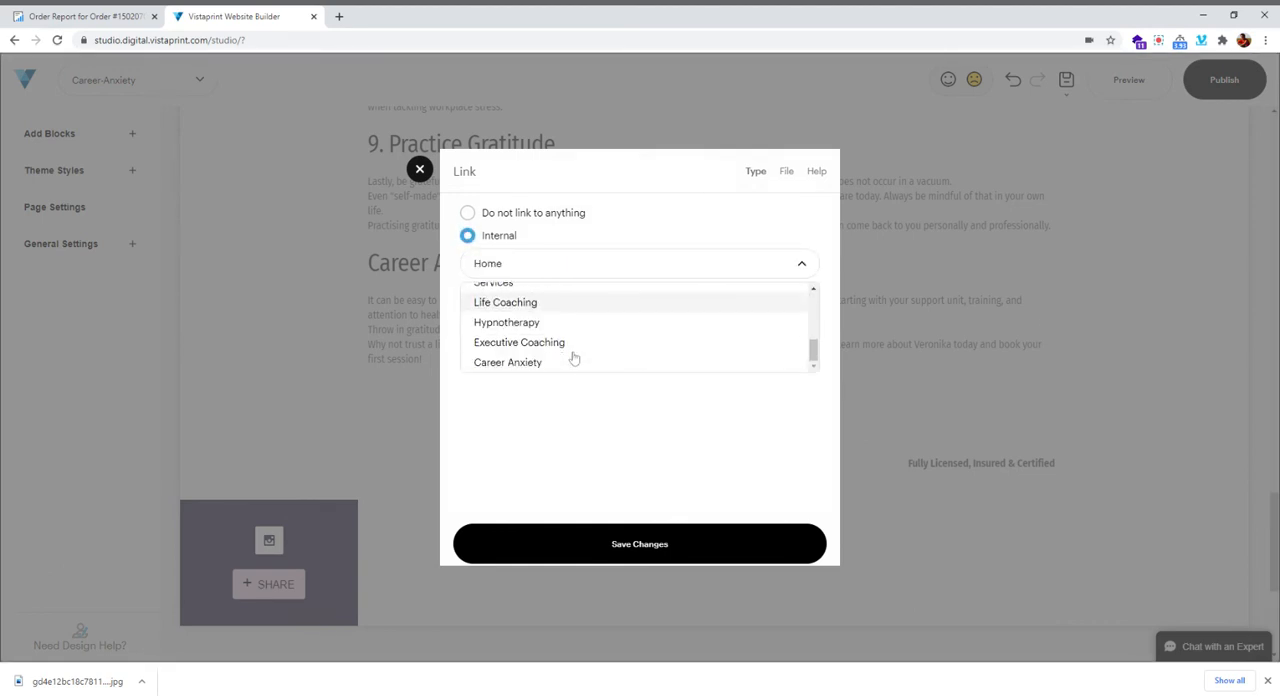
{"action": "scroll", "coordinate": [518, 352], "scroll_direction": "up", "scroll_amount": 4}
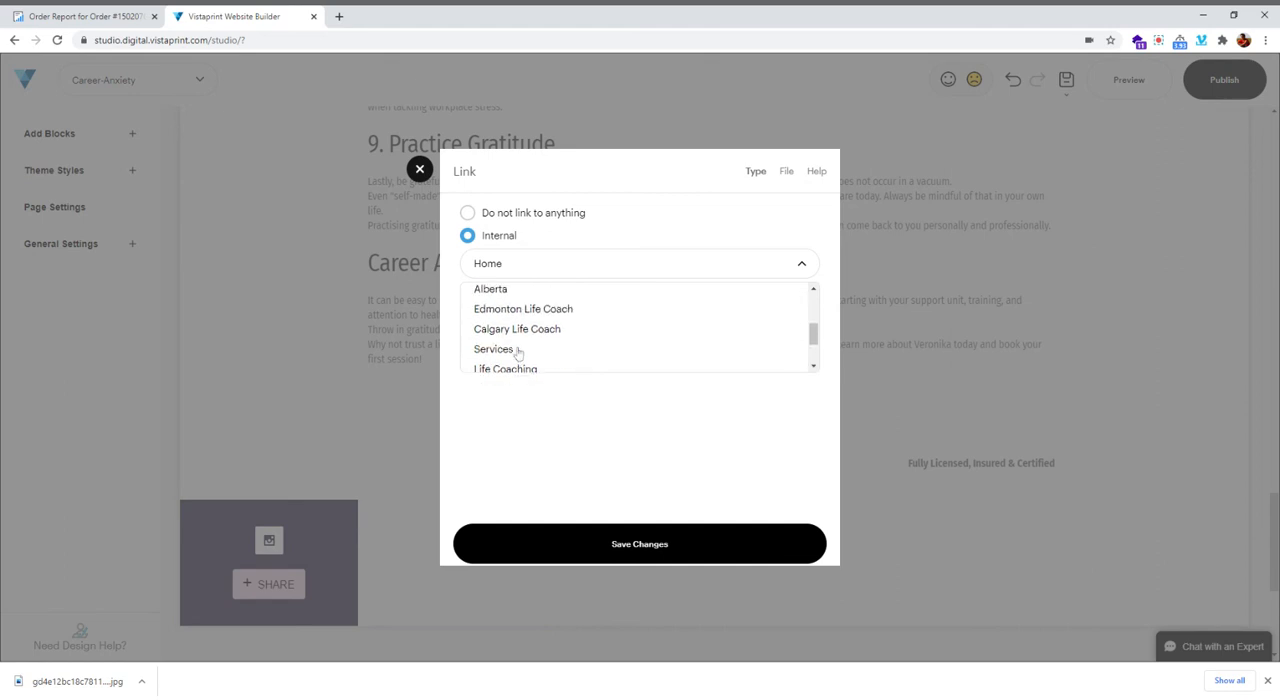
{"action": "scroll", "coordinate": [518, 354], "scroll_direction": "up", "scroll_amount": 2}
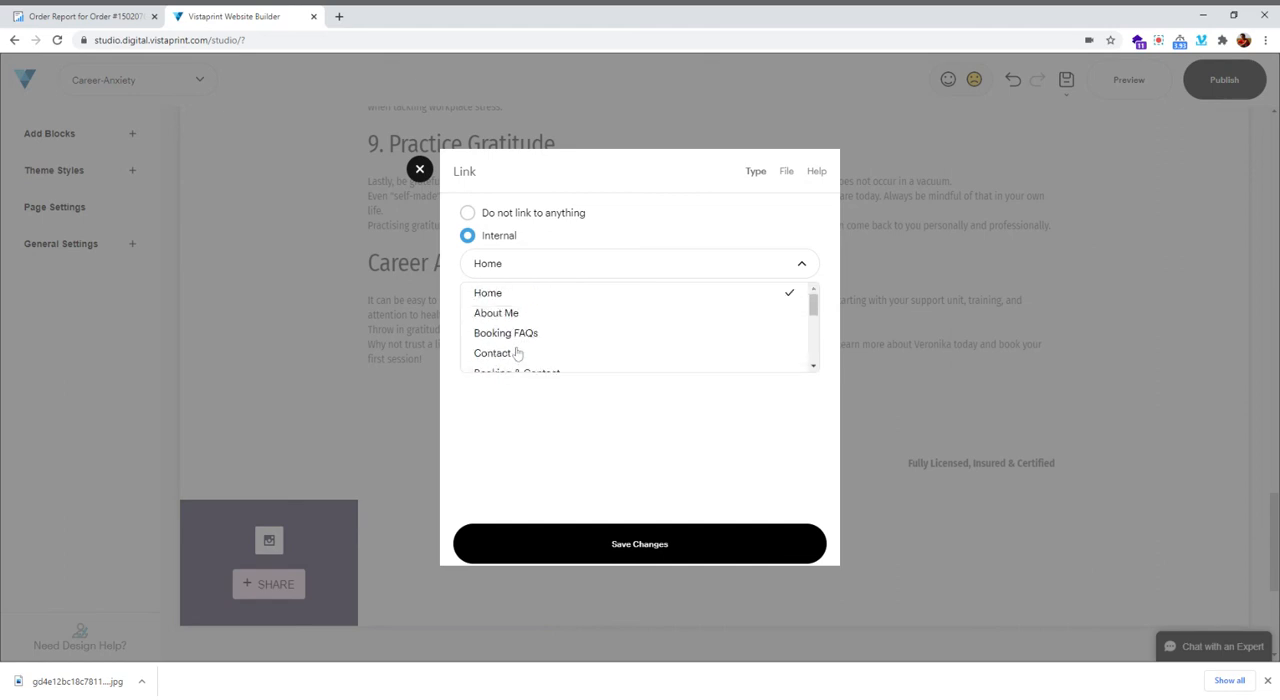
{"action": "left_click", "coordinate": [510, 315]}
{"action": "left_click", "coordinate": [640, 548]}
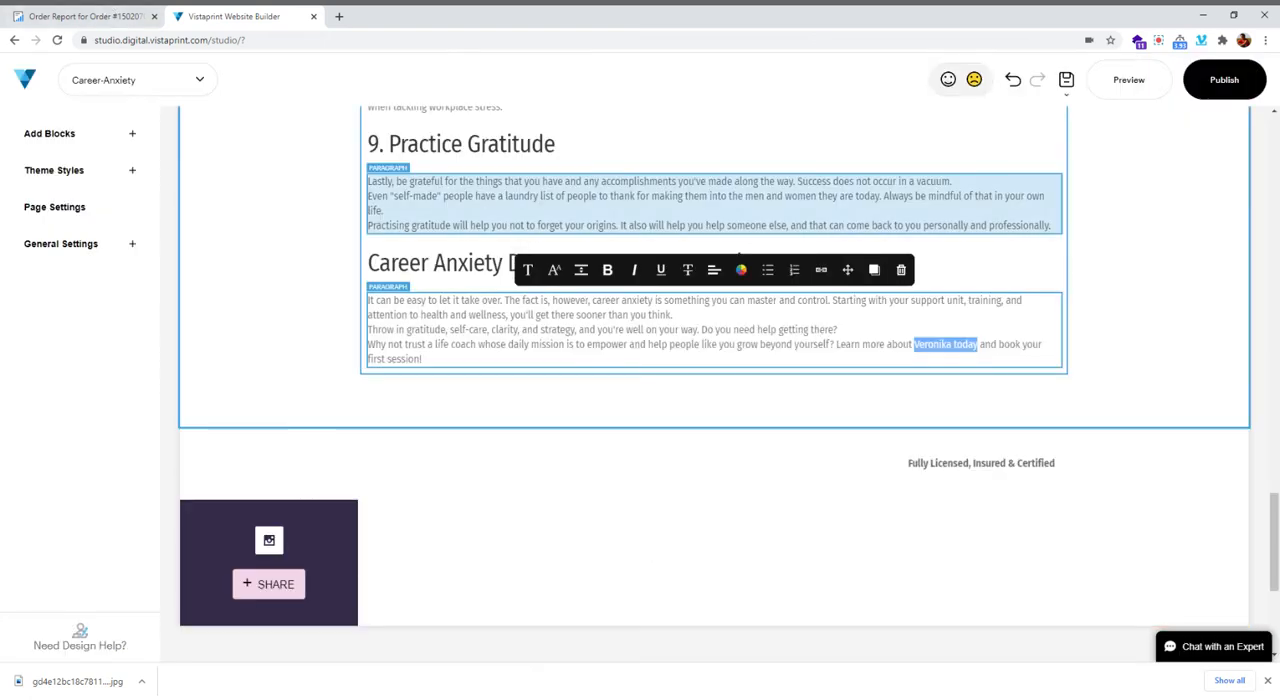
Publish the website with the finished Career-Anxiety page and close the confirmation dialog
{"action": "scroll", "coordinate": [740, 520], "scroll_direction": "up", "scroll_amount": 10}
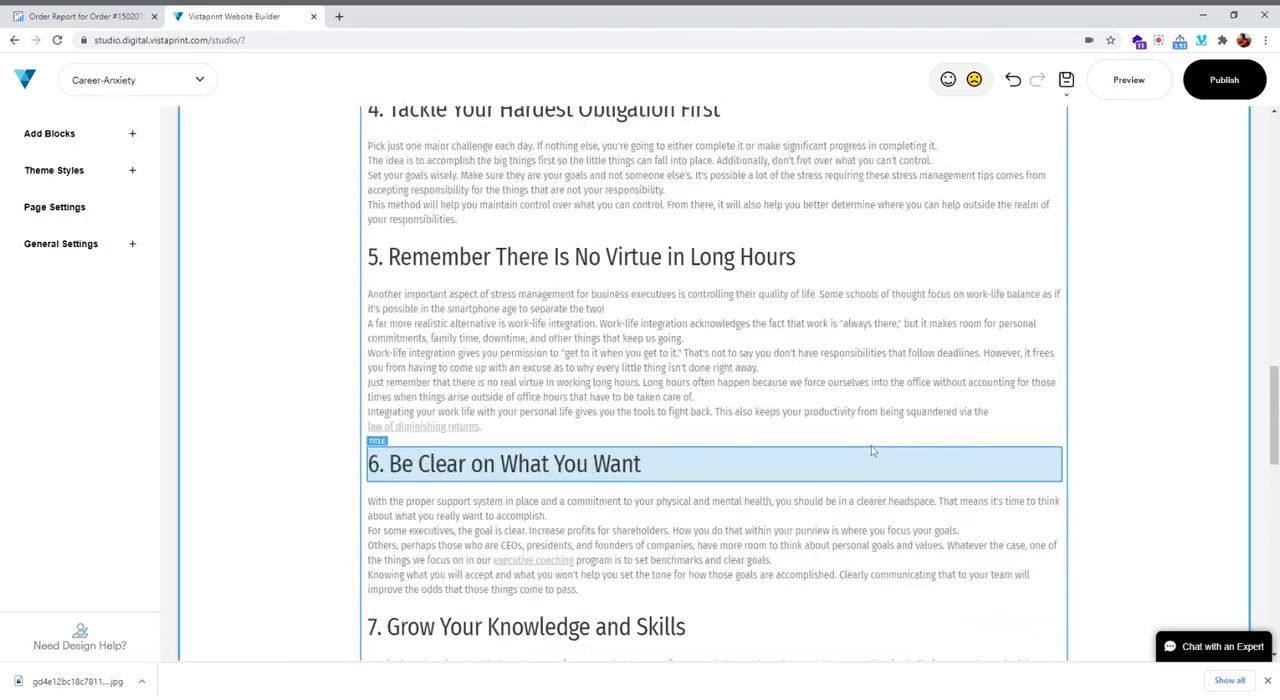
{"action": "scroll", "coordinate": [740, 470], "scroll_direction": "up", "scroll_amount": 10}
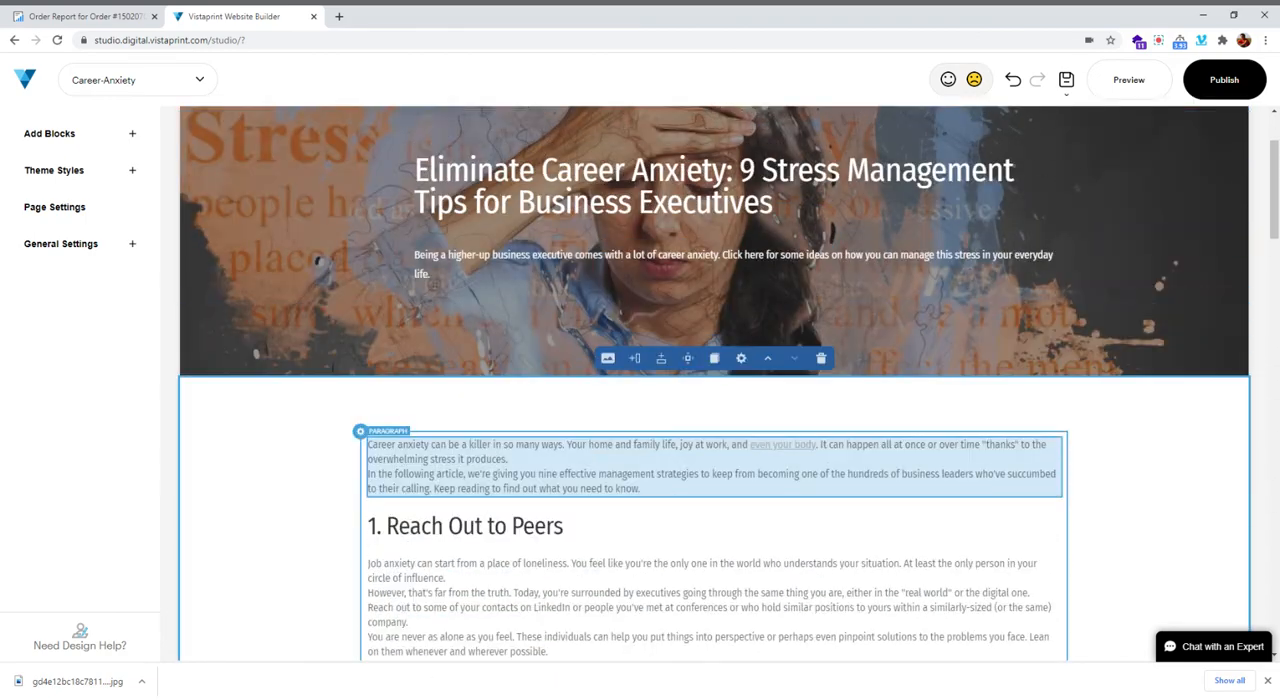
{"action": "scroll", "coordinate": [497, 218], "scroll_direction": "up", "scroll_amount": 3}
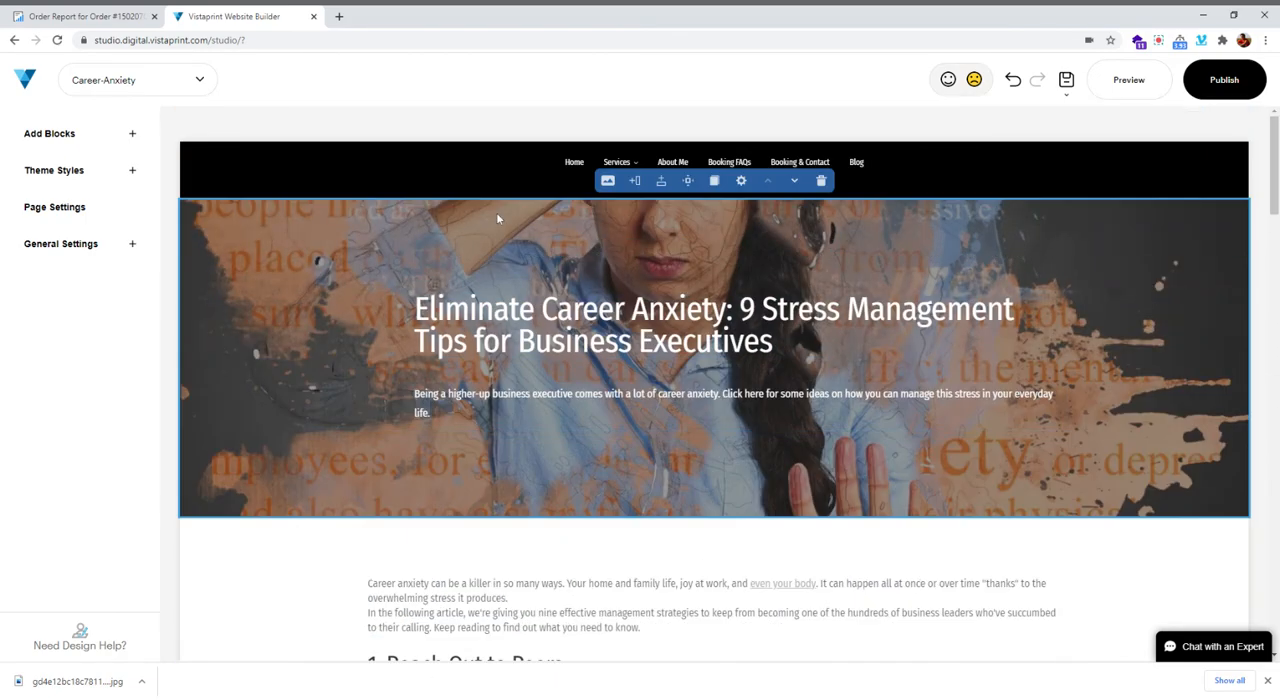
{"action": "left_click", "coordinate": [1224, 80]}
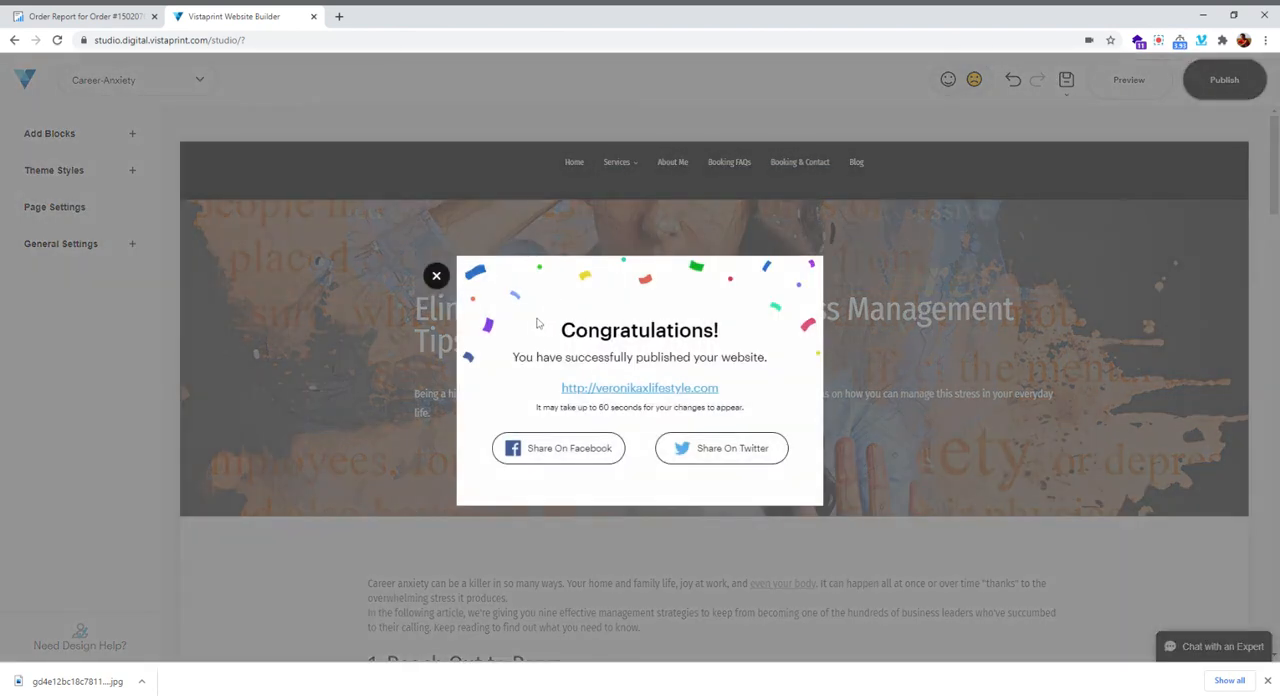
{"action": "left_click", "coordinate": [436, 276]}
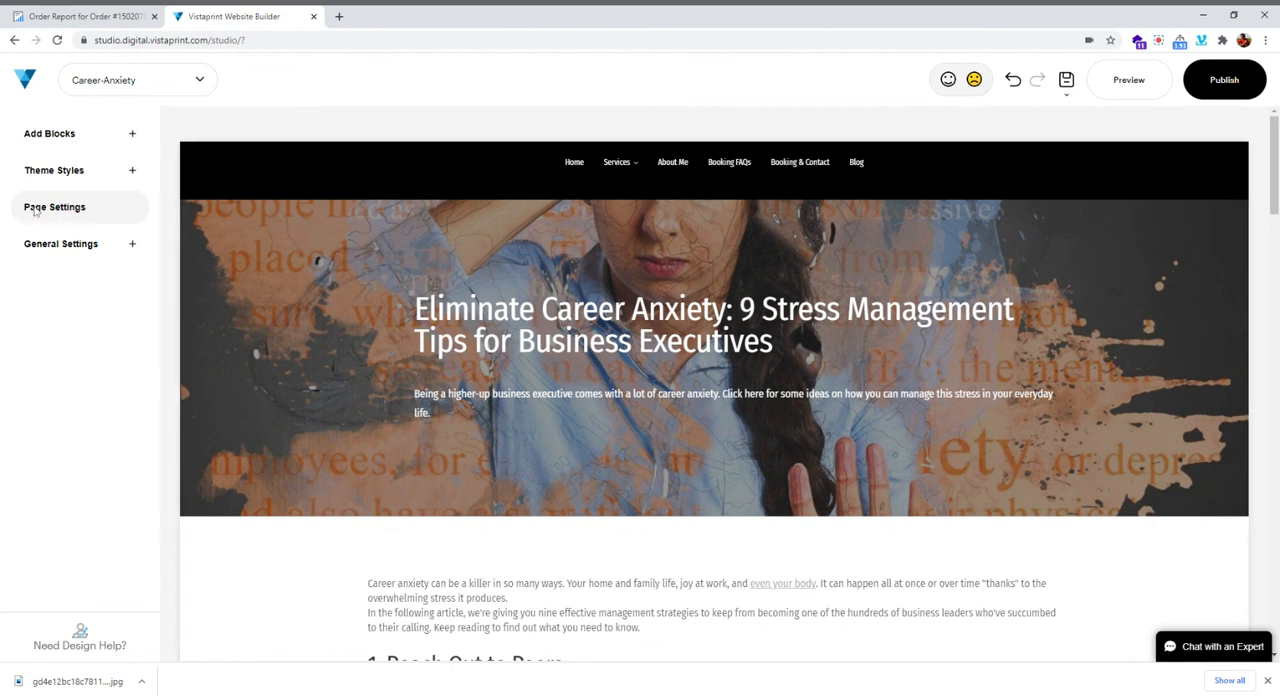
Try to open the page settings of the Career-Anxiety page, reselecting the page before a second attempt
{"action": "left_click", "coordinate": [53, 246]}
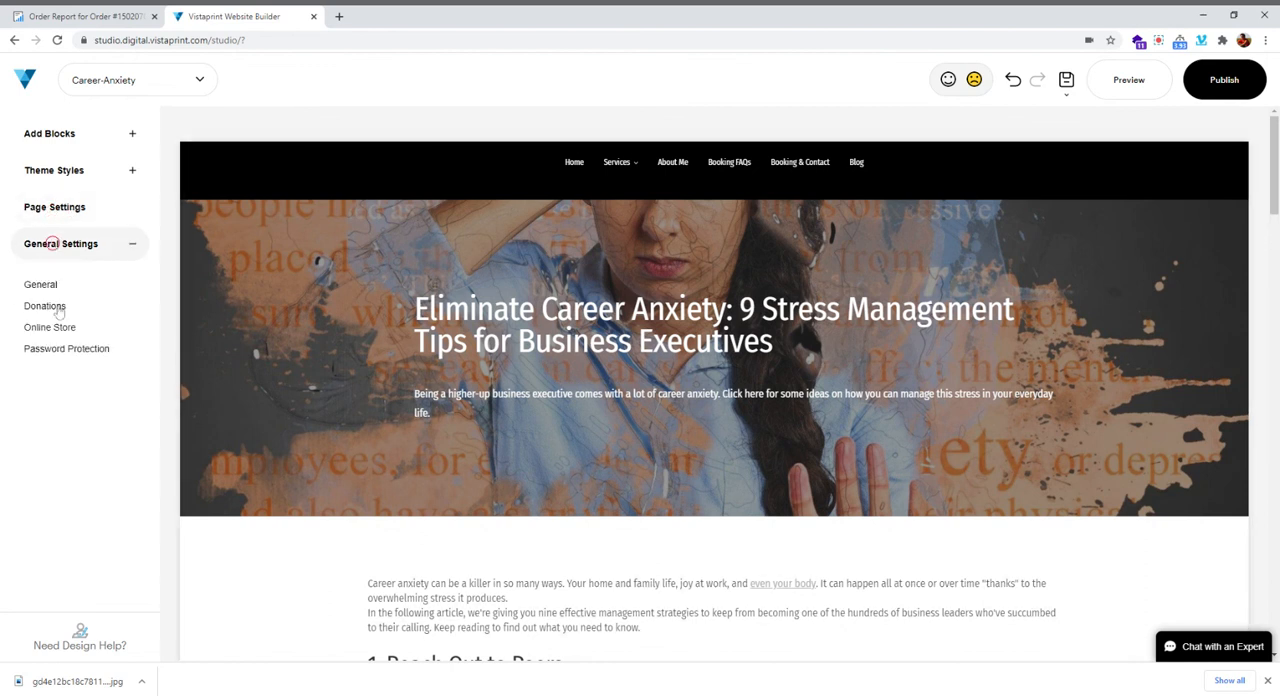
{"action": "left_click", "coordinate": [52, 208]}
{"action": "left_click", "coordinate": [170, 88]}
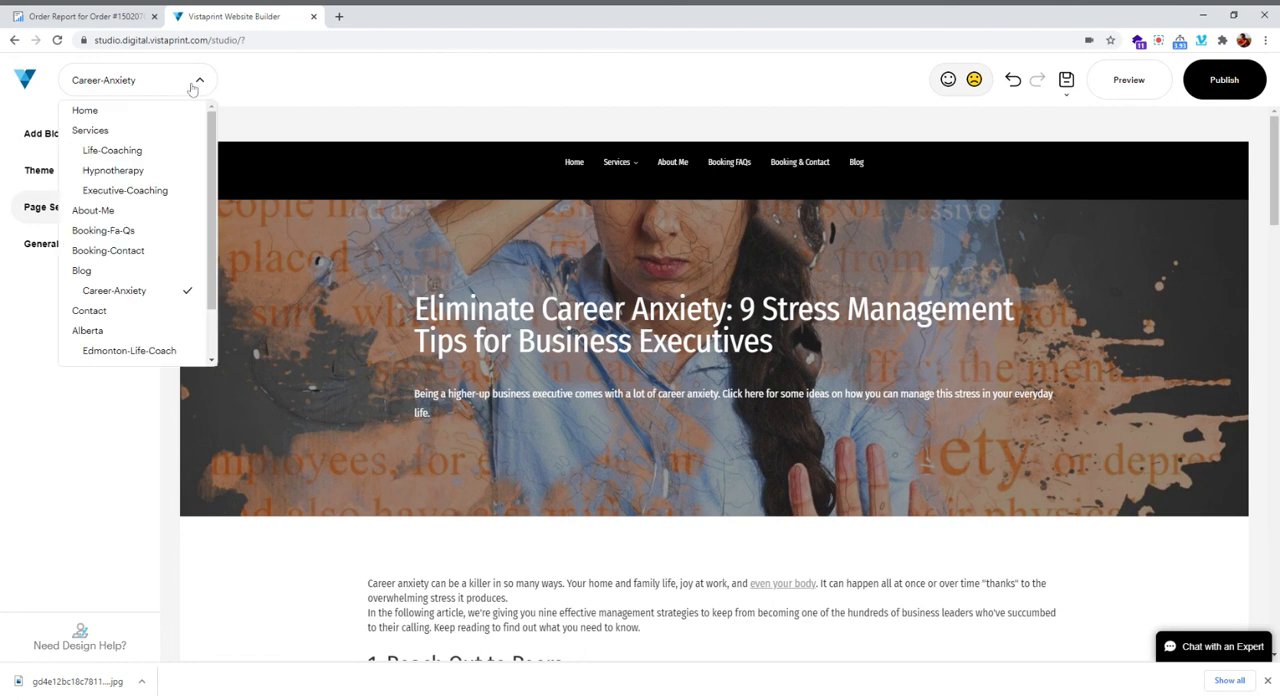
{"action": "left_click", "coordinate": [110, 293]}
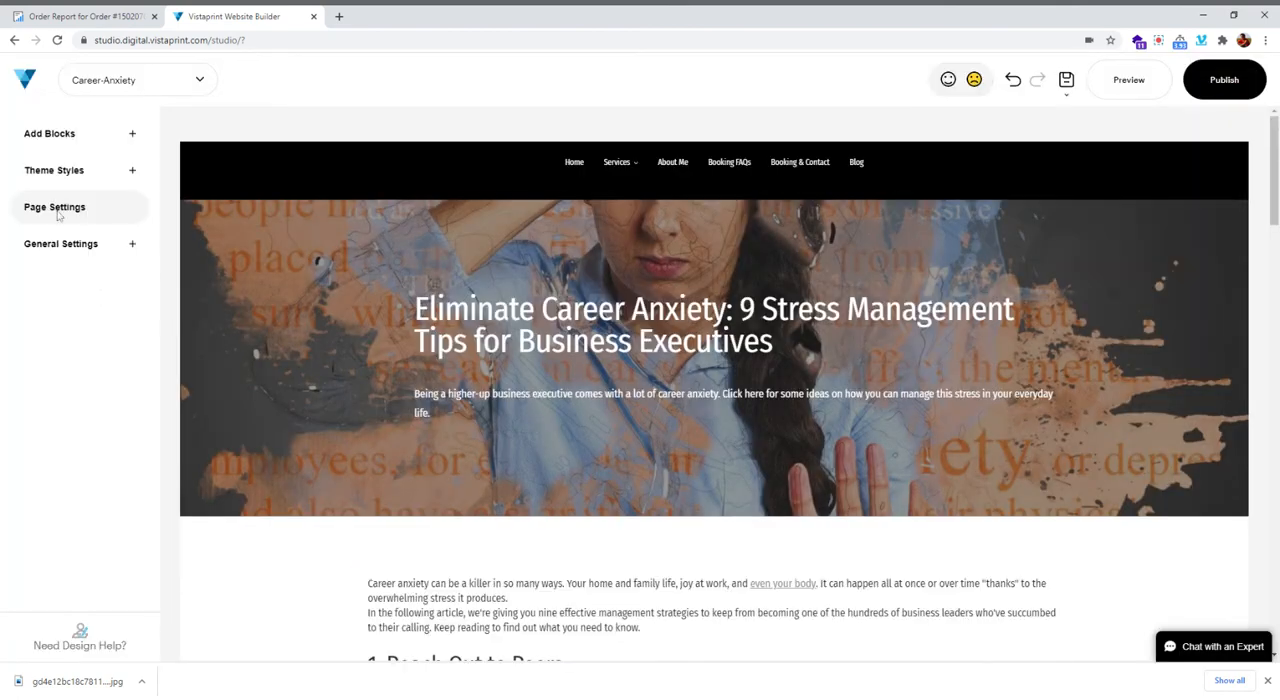
{"action": "left_click", "coordinate": [56, 206]}
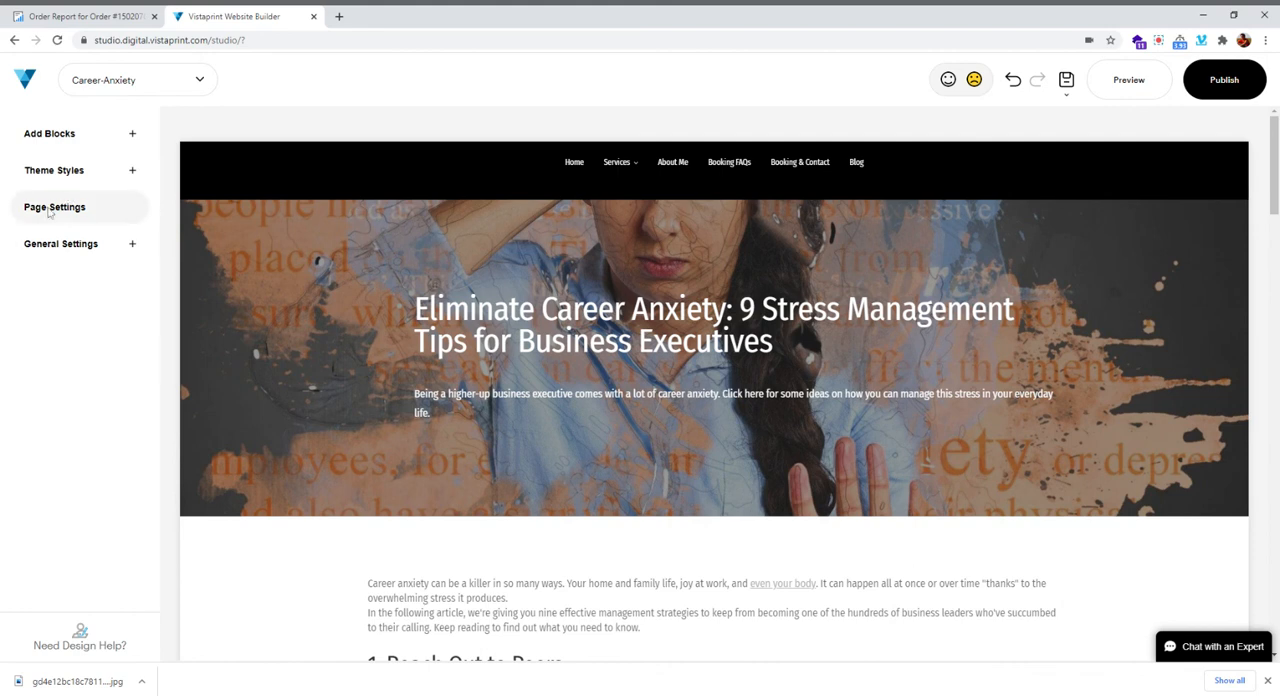
Switch to the Blog page, try to open its page settings, and return to the Career-Anxiety page
{"action": "left_click", "coordinate": [149, 90]}
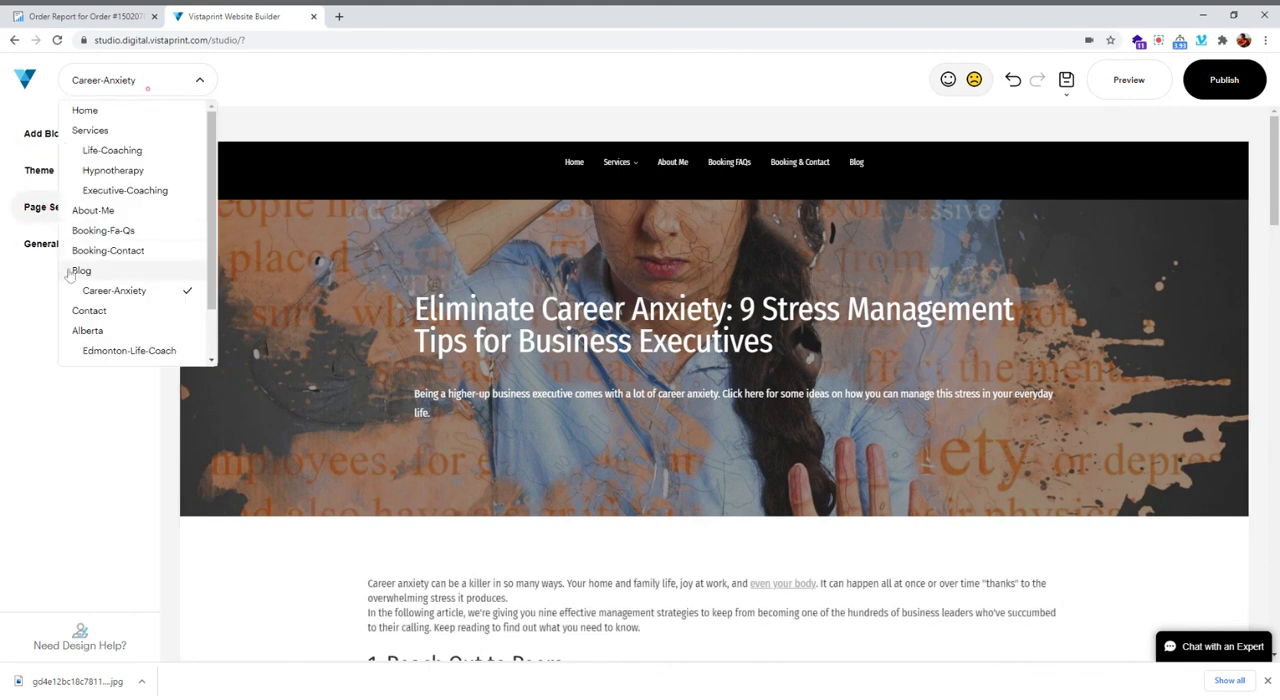
{"action": "left_click", "coordinate": [110, 196]}
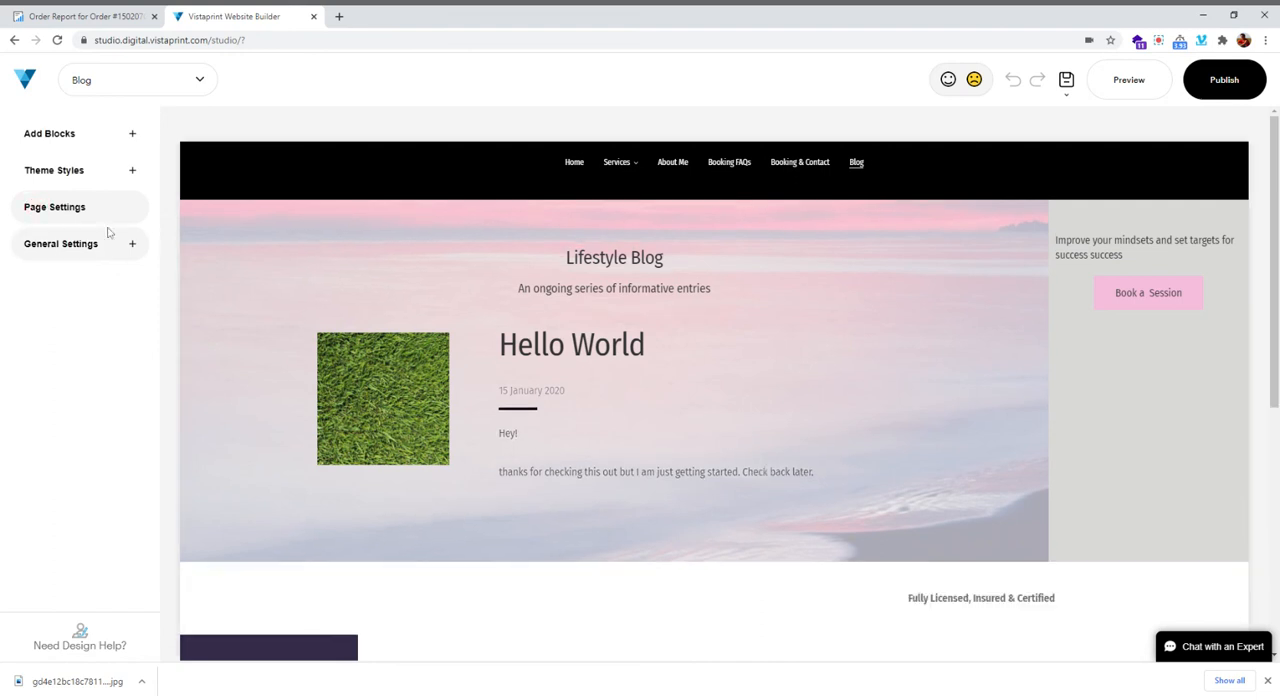
{"action": "left_click", "coordinate": [55, 208]}
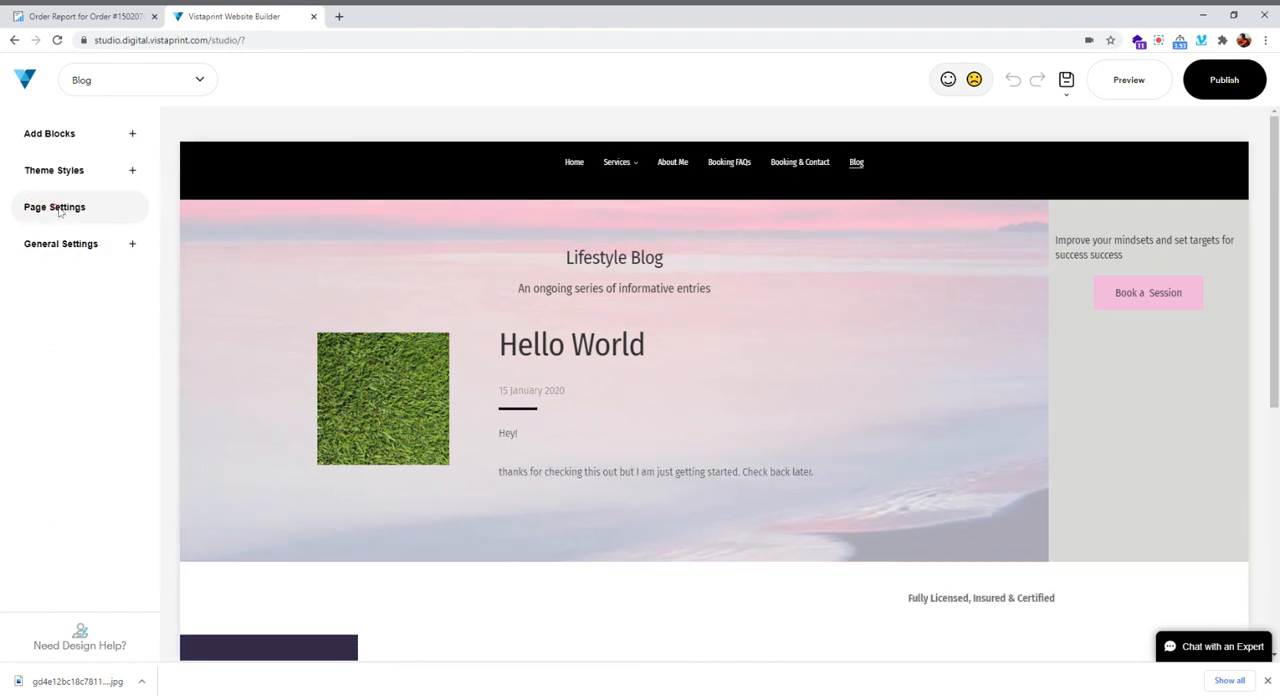
{"action": "left_click", "coordinate": [74, 207]}
{"action": "left_click", "coordinate": [195, 84]}
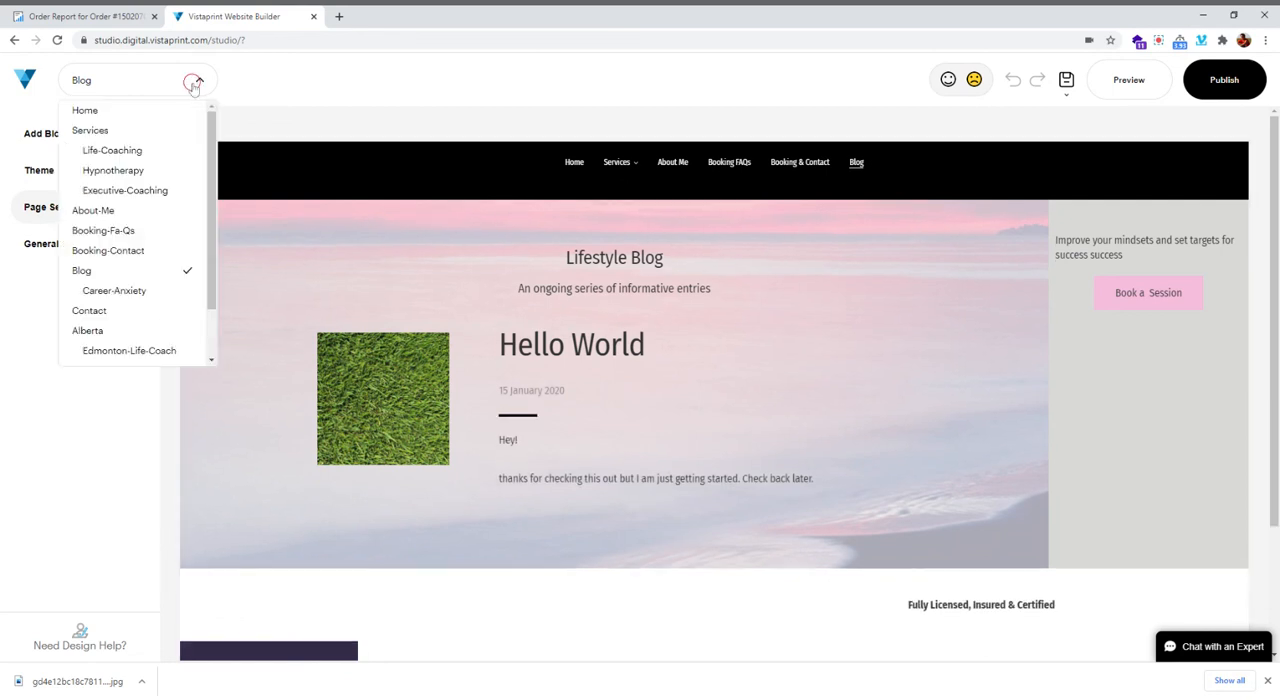
{"action": "left_click", "coordinate": [106, 292]}
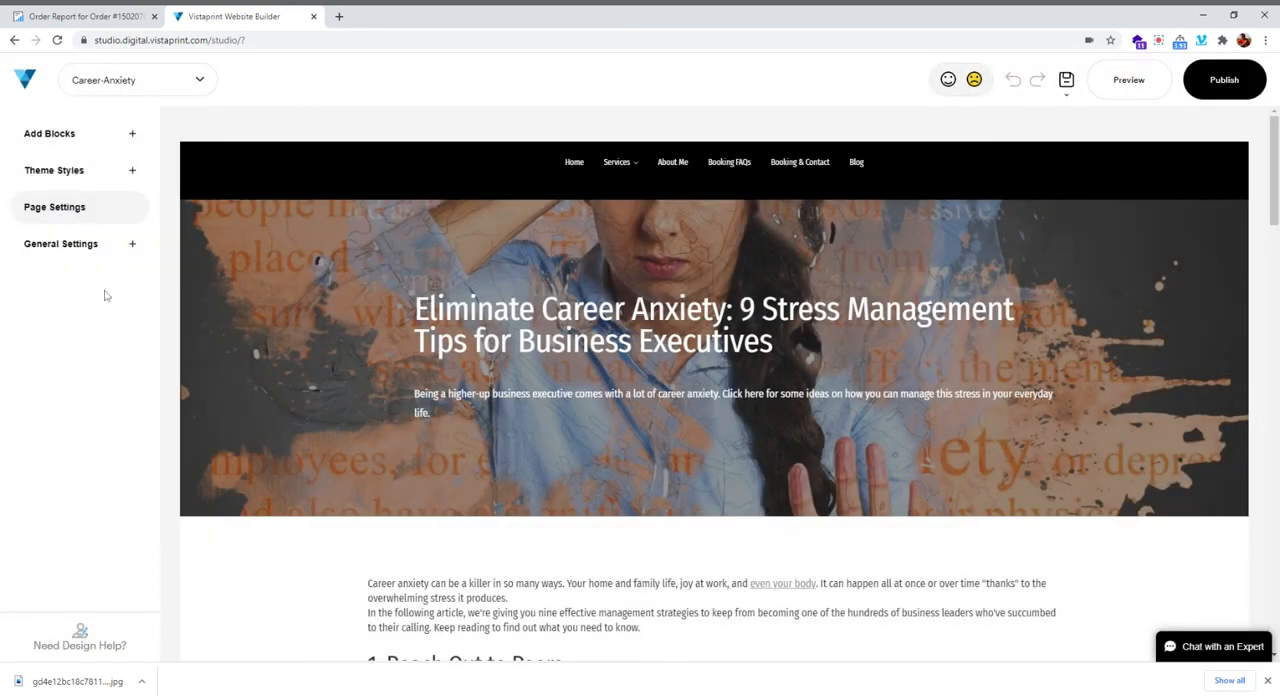
Try the Career-Anxiety page settings again and check the site's save history
{"action": "left_click", "coordinate": [76, 181]}
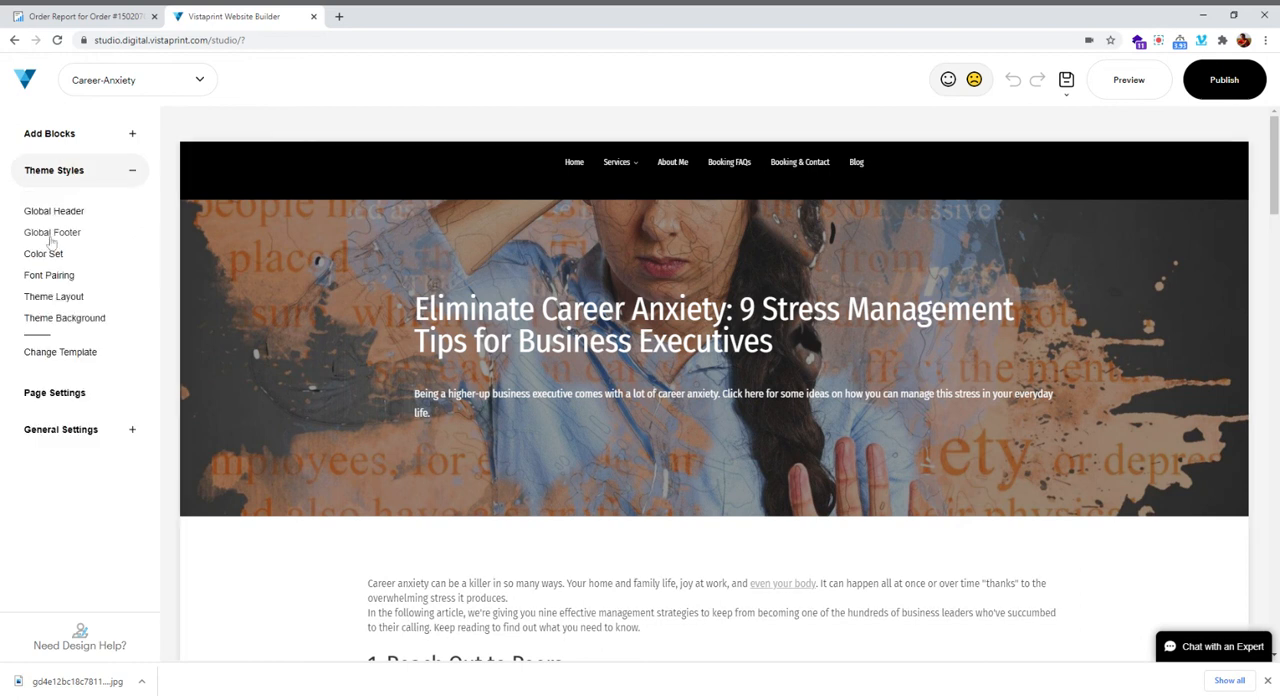
{"action": "left_click", "coordinate": [45, 392]}
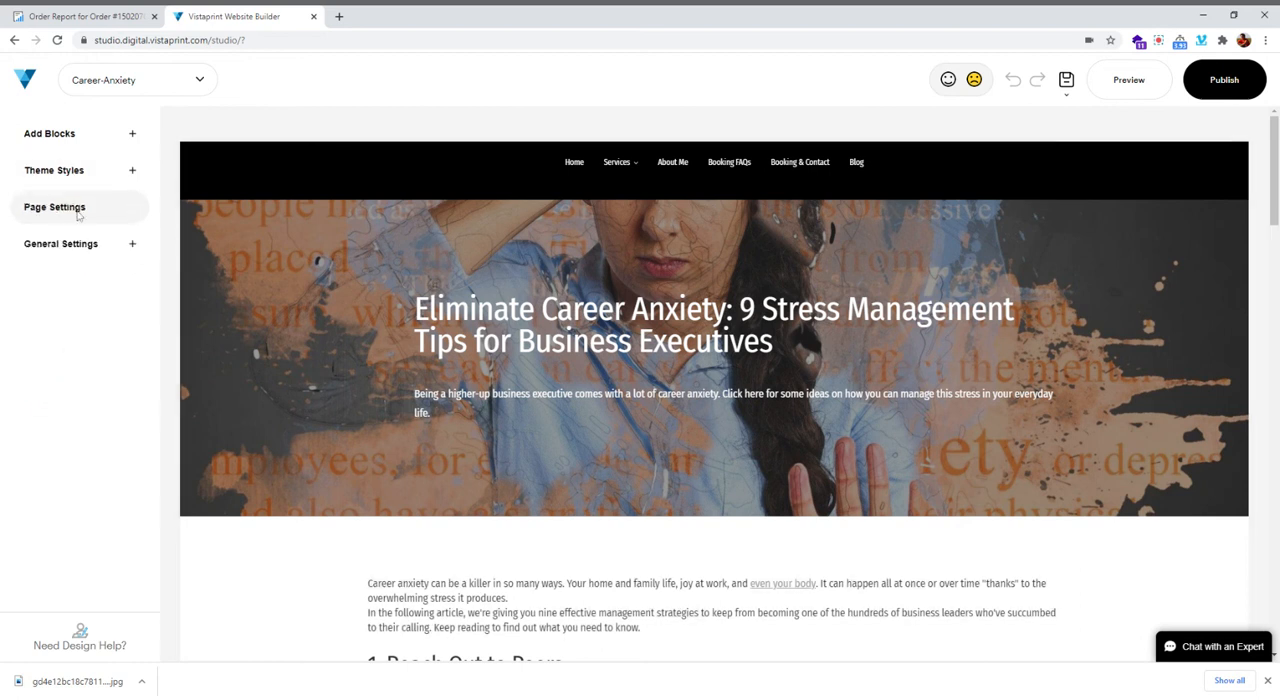
{"action": "left_click", "coordinate": [1066, 82]}
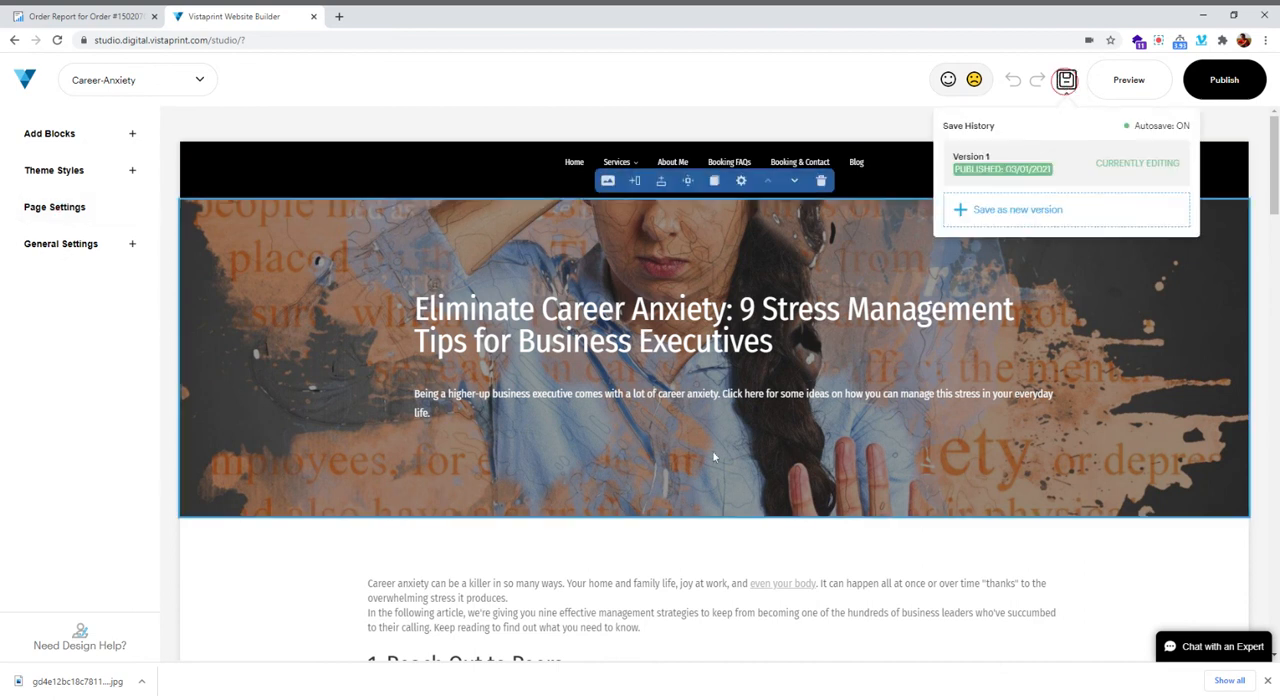
{"action": "left_click", "coordinate": [483, 118]}
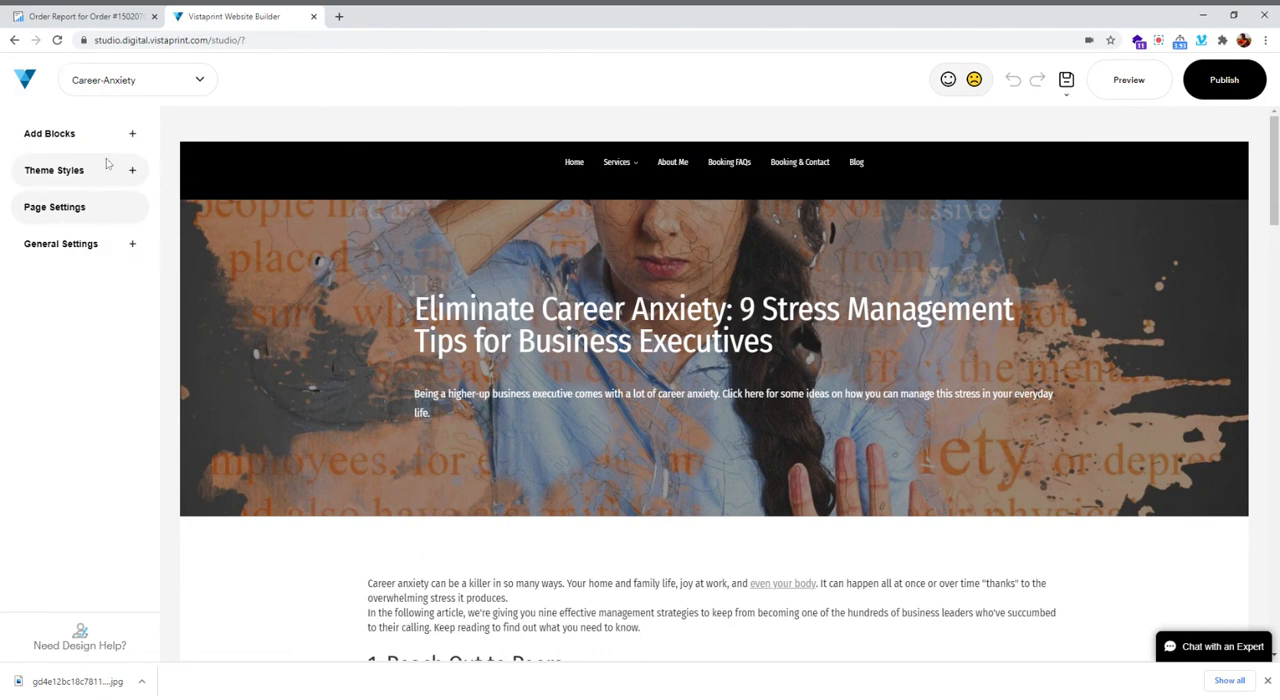
Select the meta description text in the order report and return to the Career-Anxiety page in the website builder
{"action": "key", "text": "ctrl+shift+Tab"}
{"action": "scroll", "coordinate": [631, 325], "scroll_direction": "up", "scroll_amount": 15}
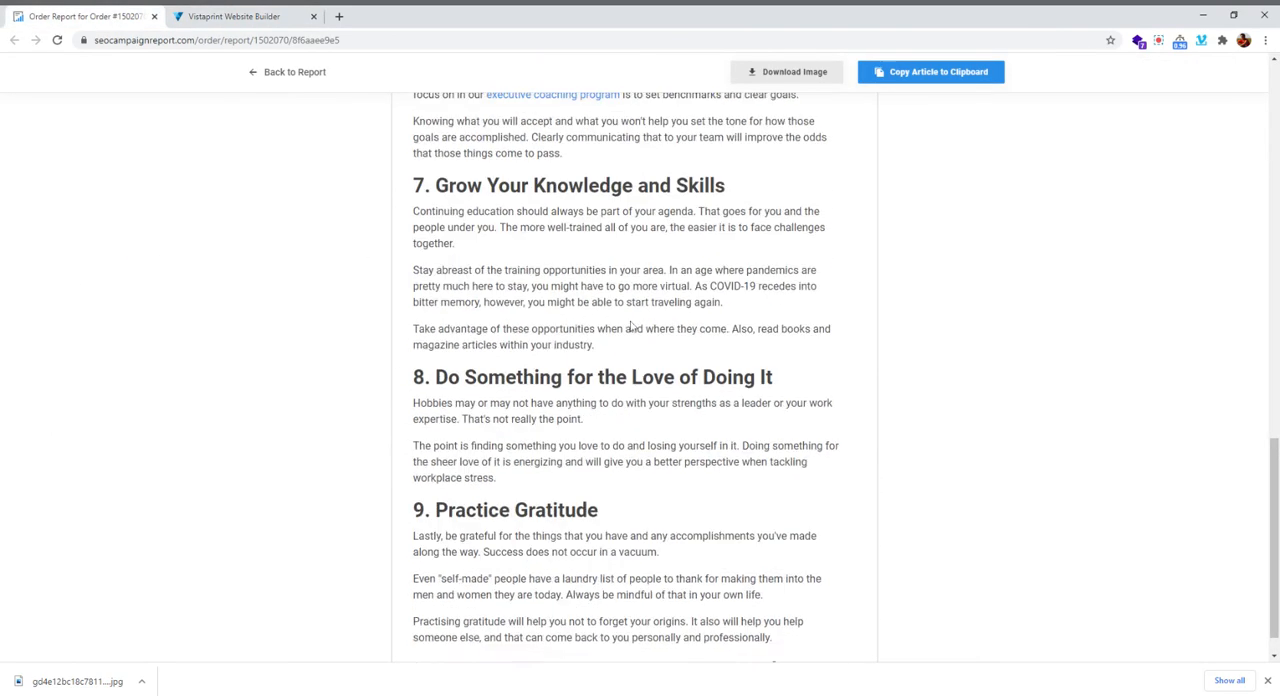
{"action": "scroll", "coordinate": [631, 325], "scroll_direction": "up", "scroll_amount": 2}
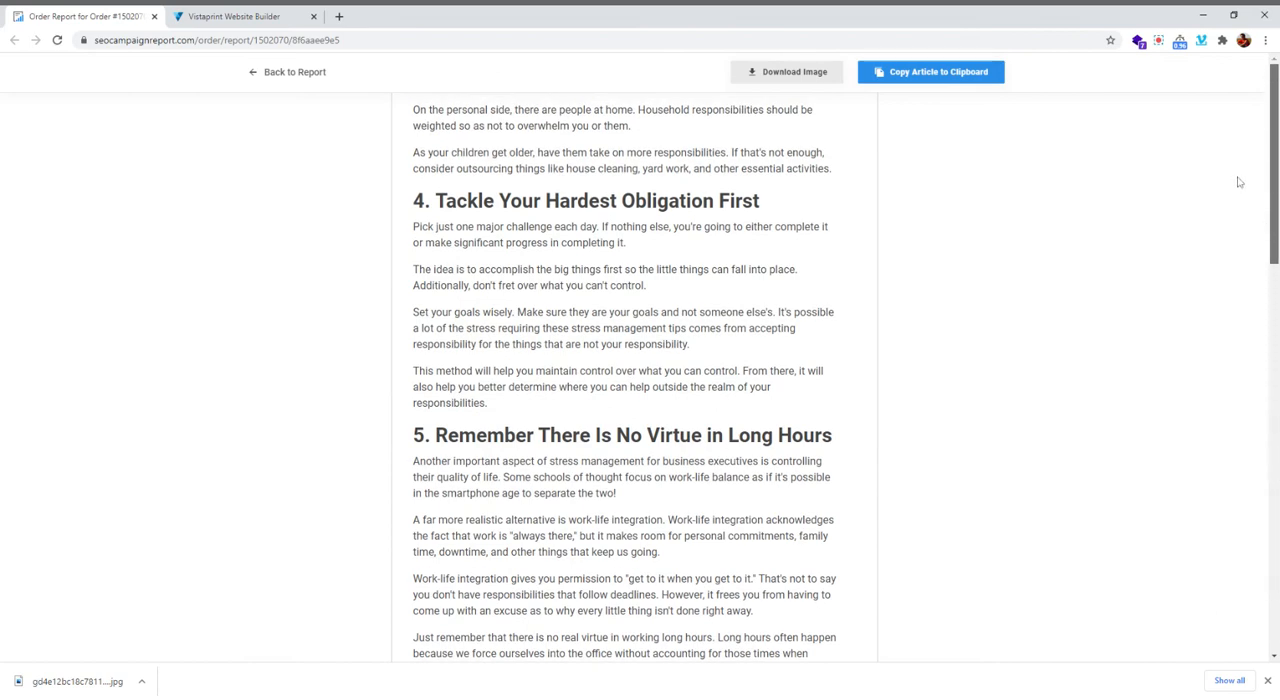
{"action": "scroll", "coordinate": [929, 386], "scroll_direction": "up", "scroll_amount": 20}
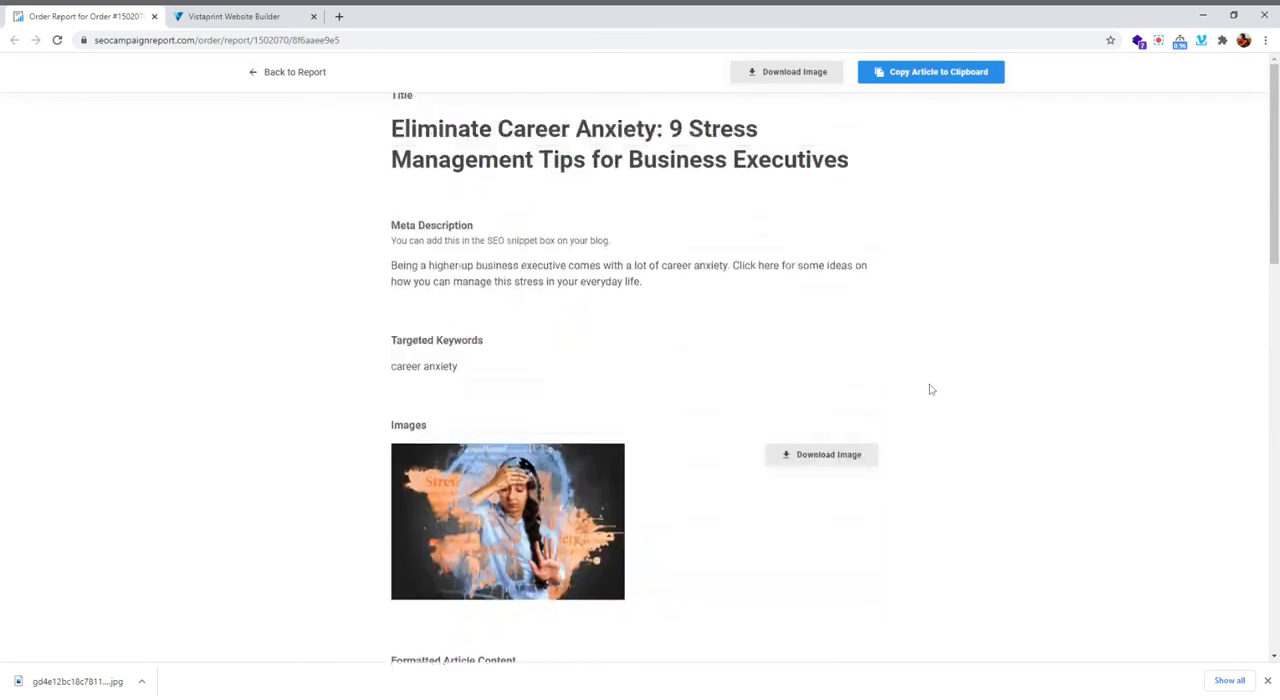
{"action": "left_click_drag", "start_coordinate": [391, 316], "coordinate": [671, 334]}
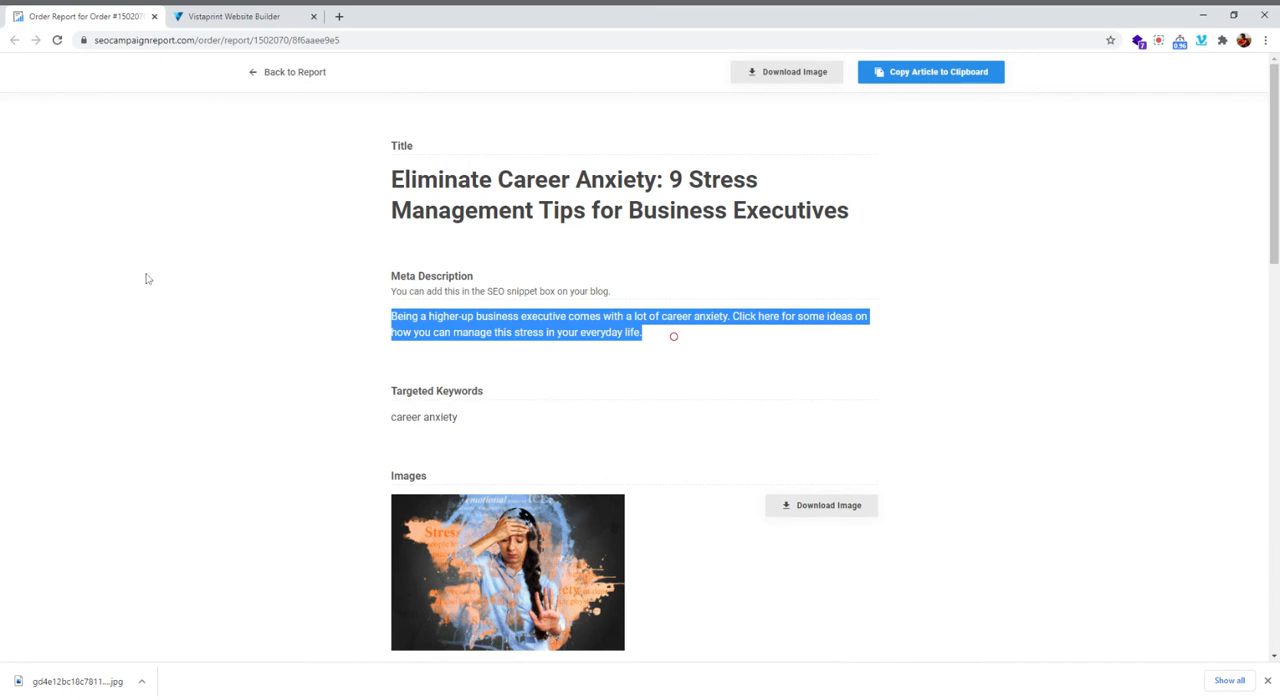
{"action": "left_click", "coordinate": [230, 16]}
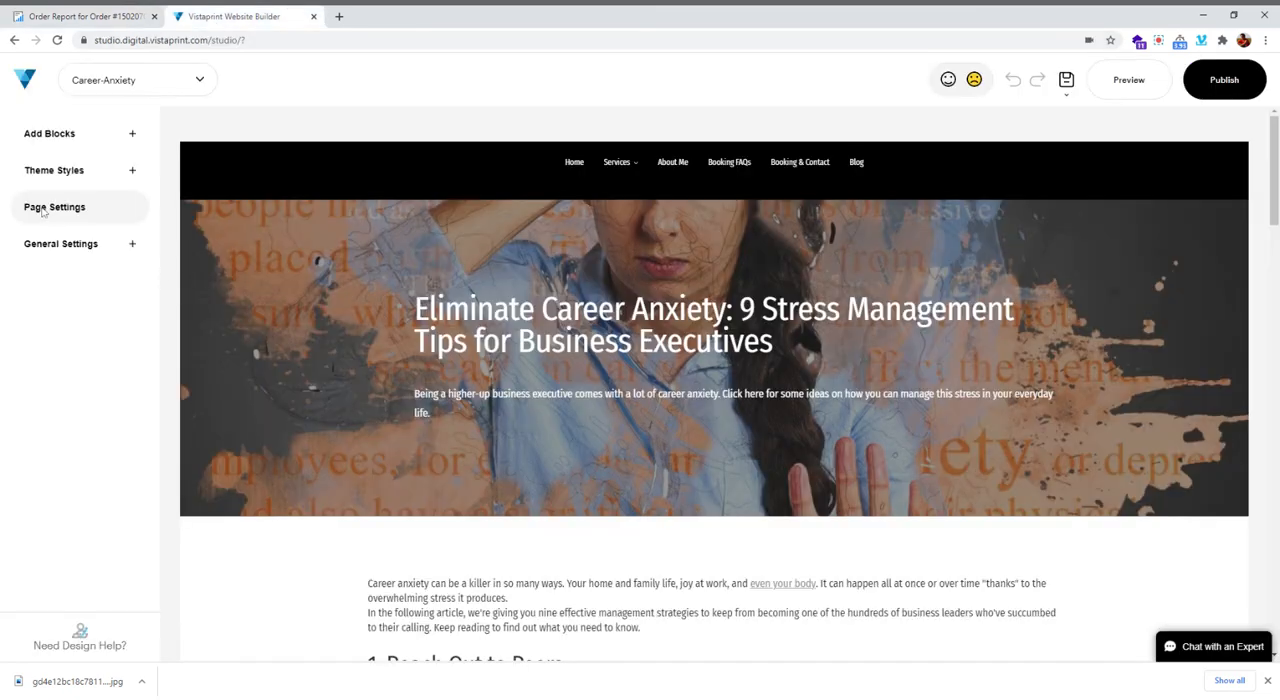
Select the title "Eliminate Career Anxiety: 9 Stress Management Tips for Business Executives" in the order report and return to the website builder
{"action": "left_click", "coordinate": [58, 24]}
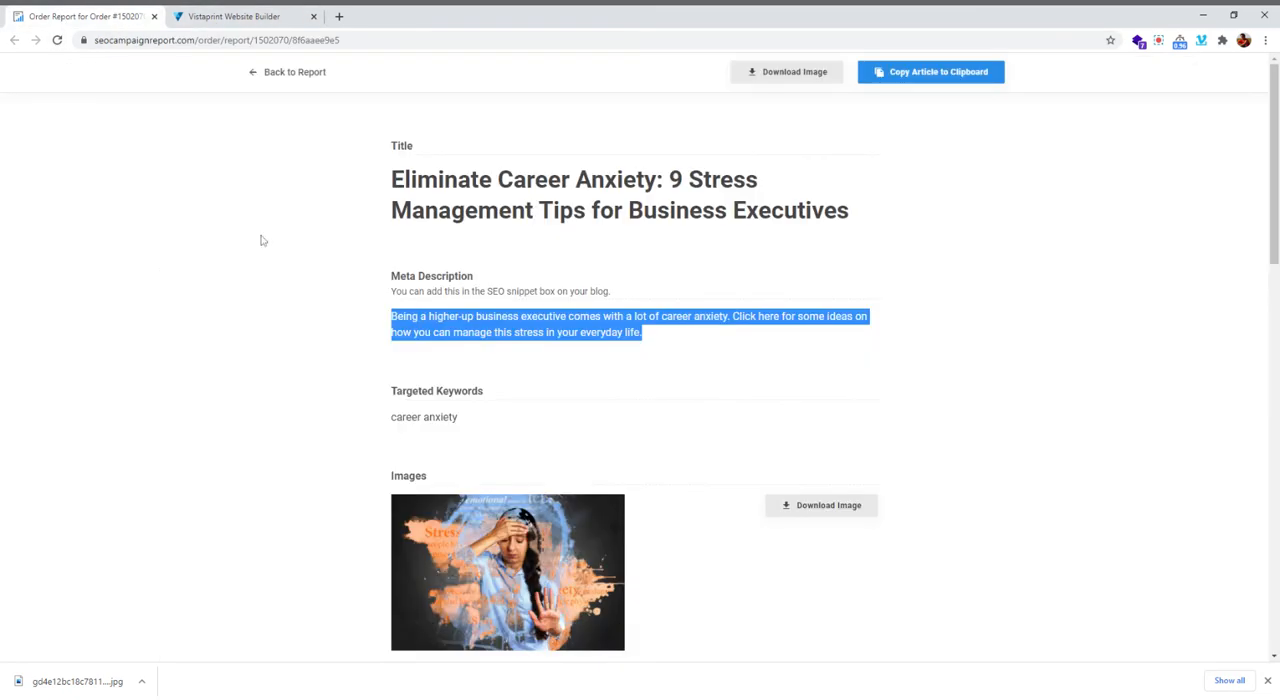
{"action": "left_click_drag", "start_coordinate": [371, 196], "coordinate": [880, 226]}
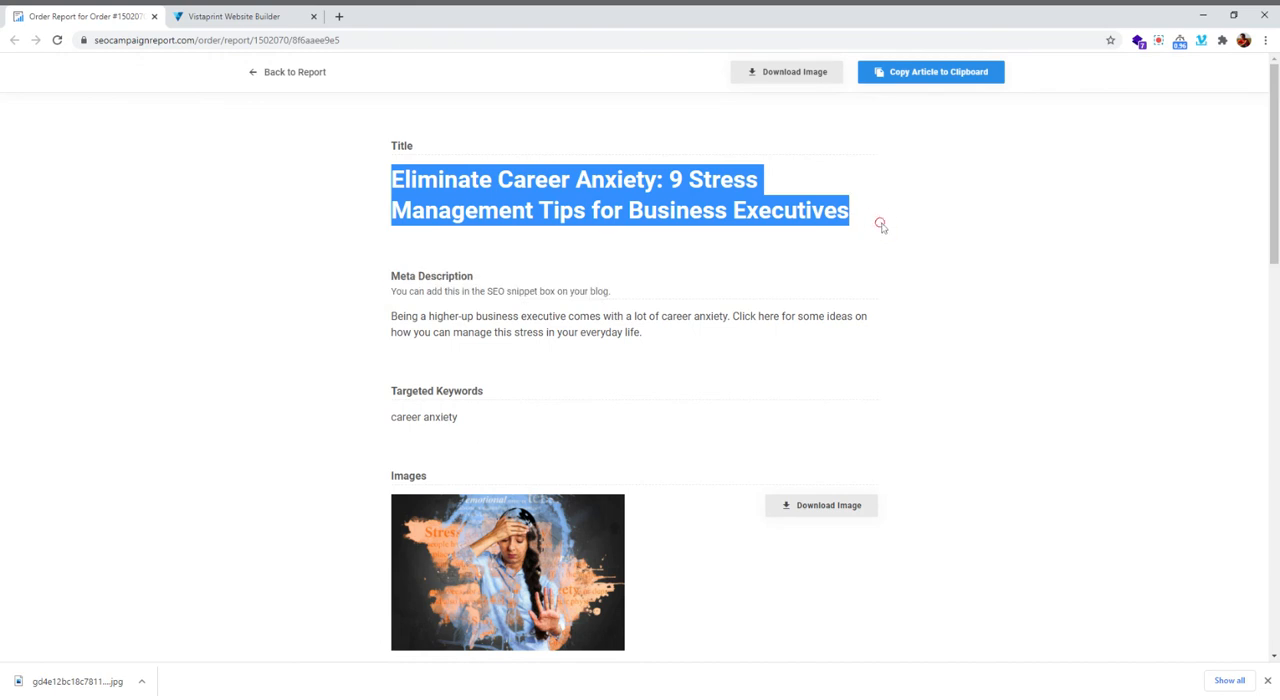
{"action": "left_click", "coordinate": [249, 18]}
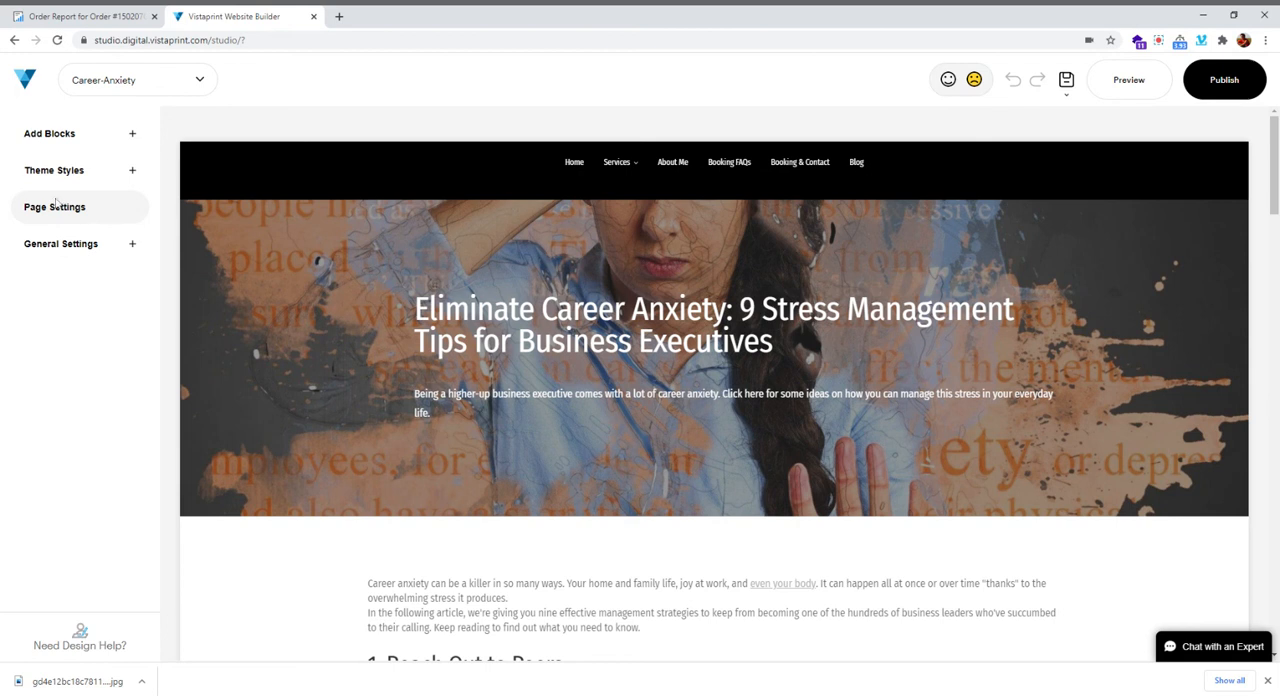
{"action": "mouse_move", "coordinate": [214, 320]}
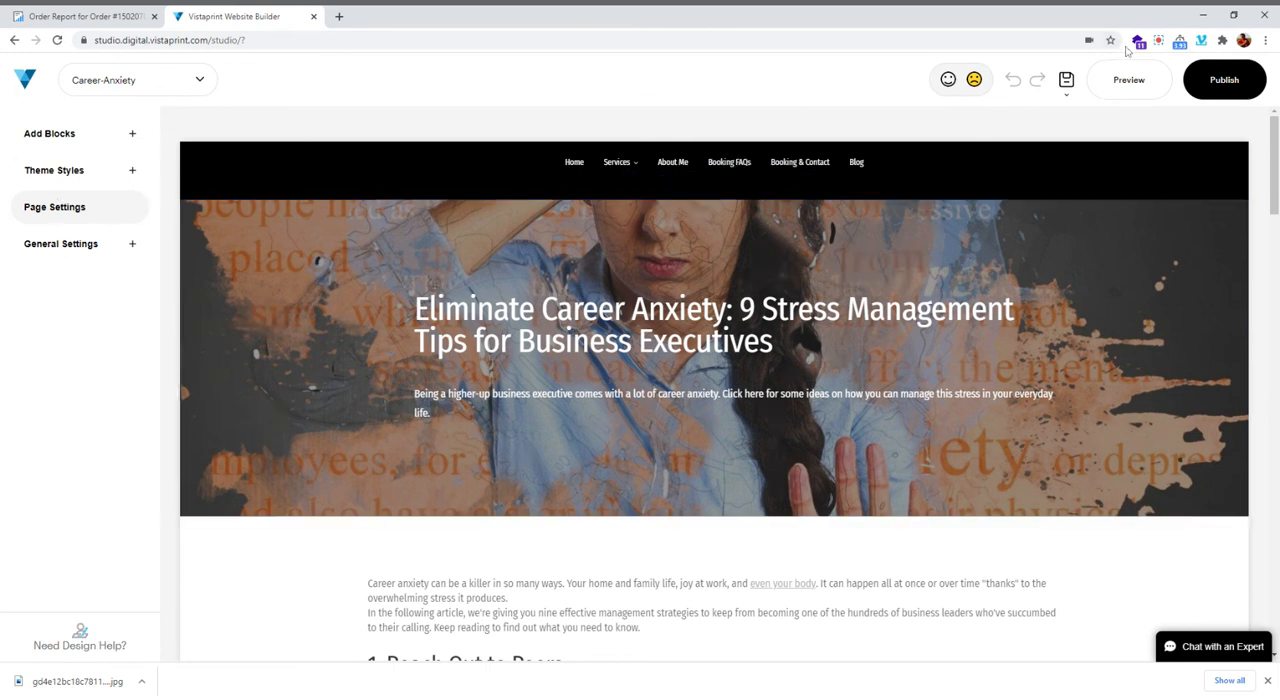